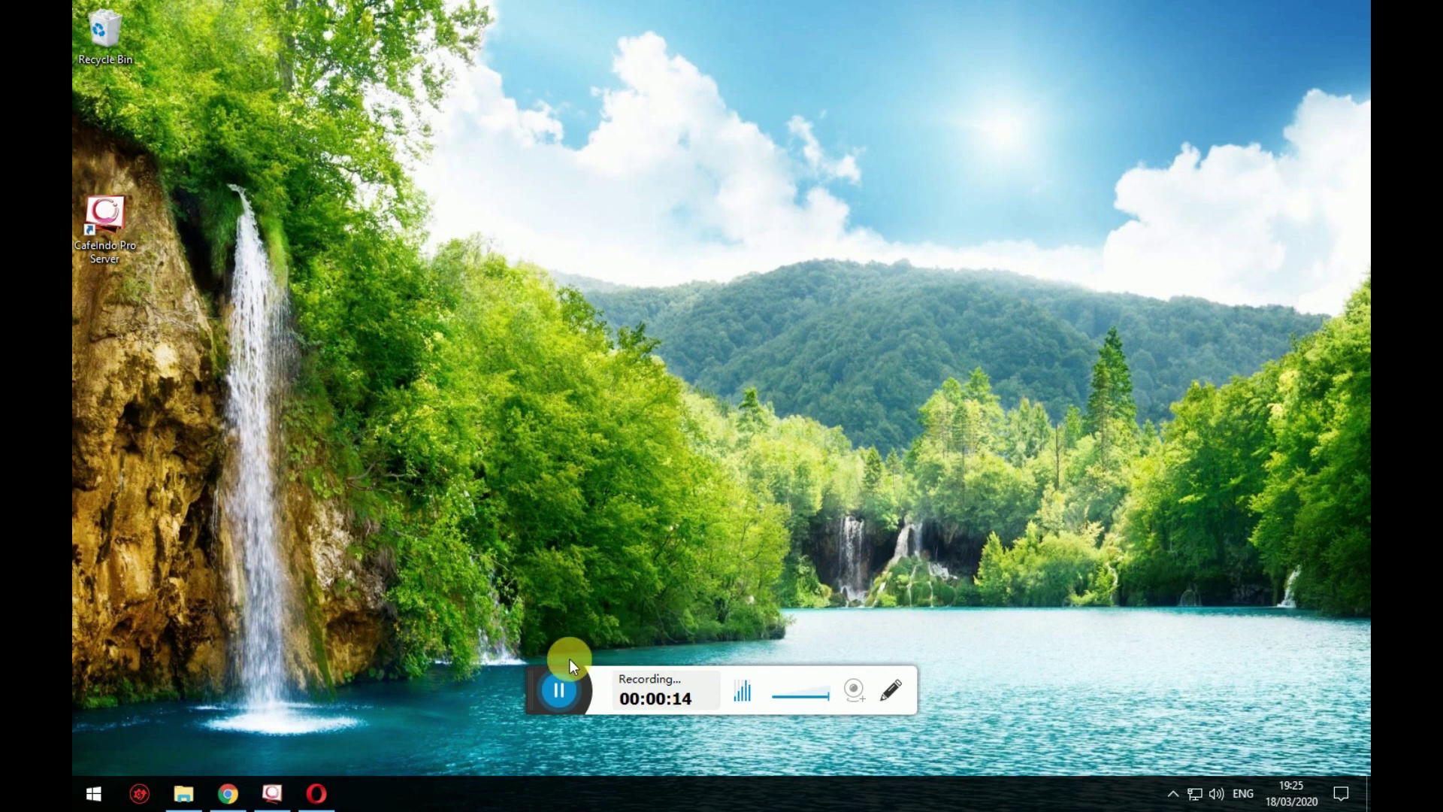
pyautogui.moveTo(539, 678); pyautogui.dragTo(535, 797)
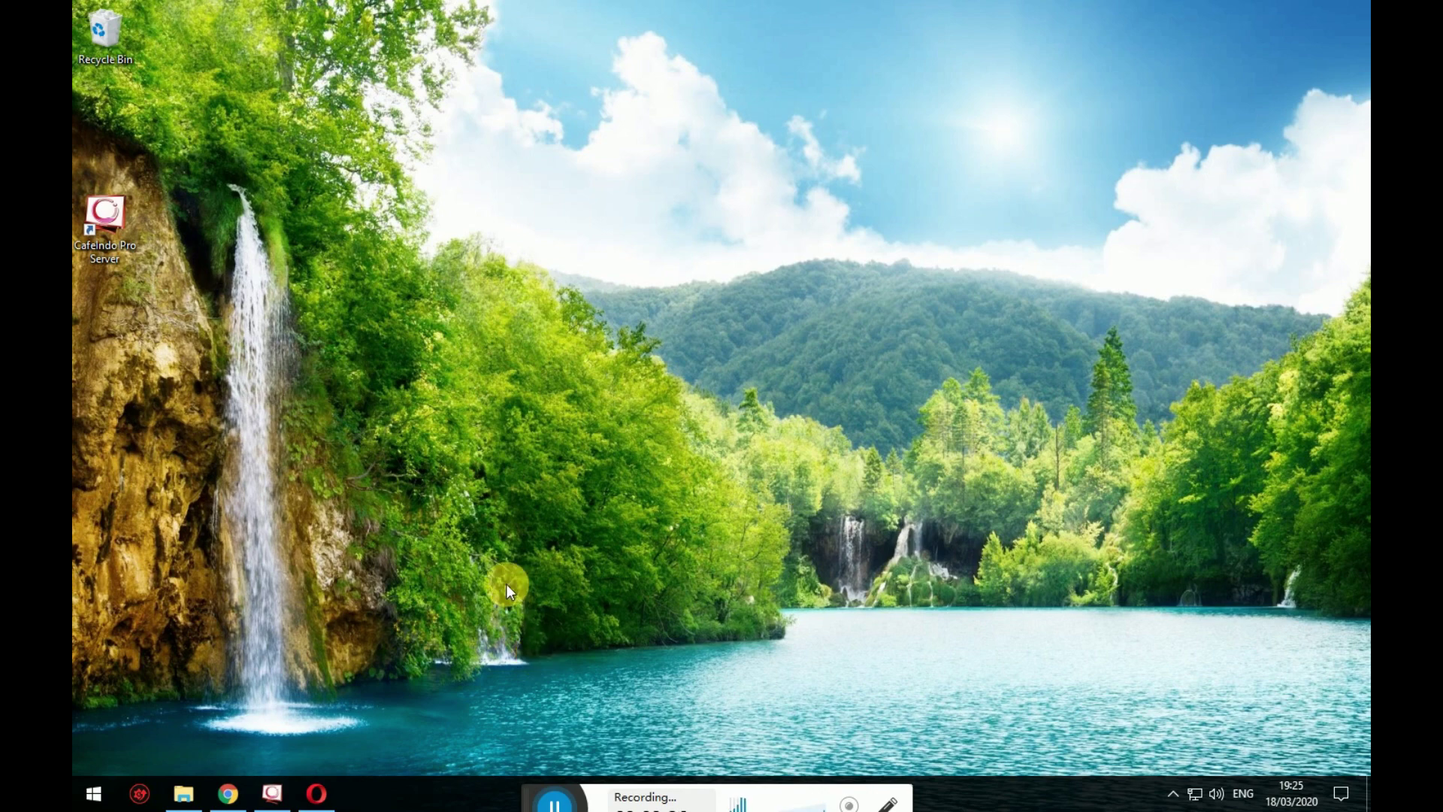
# - Switch to the Opera browser and run the Google search for "download mobil 3d"
pyautogui.click(314, 795)
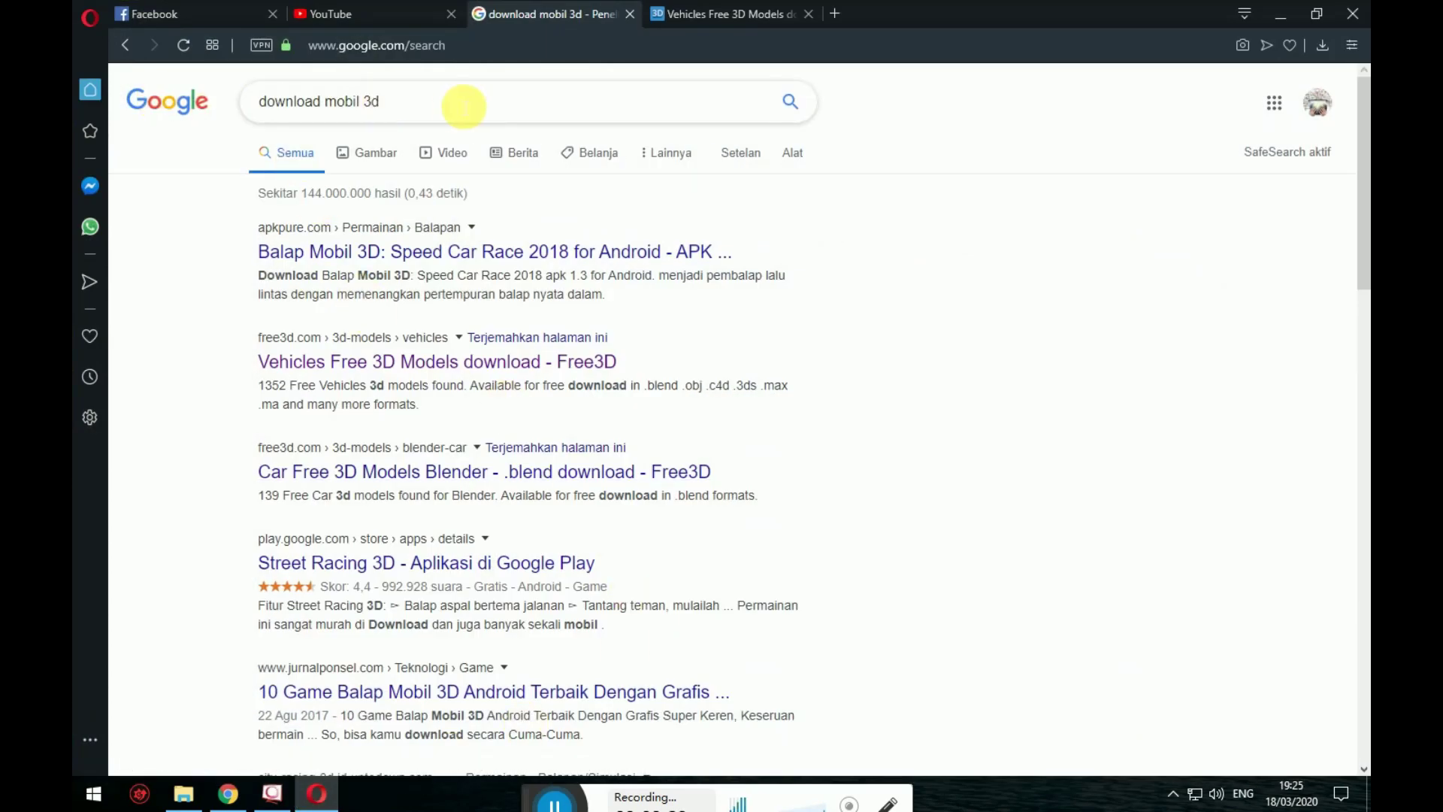
pyautogui.click(463, 106)
pyautogui.moveTo(464, 106); pyautogui.dragTo(376, 119)
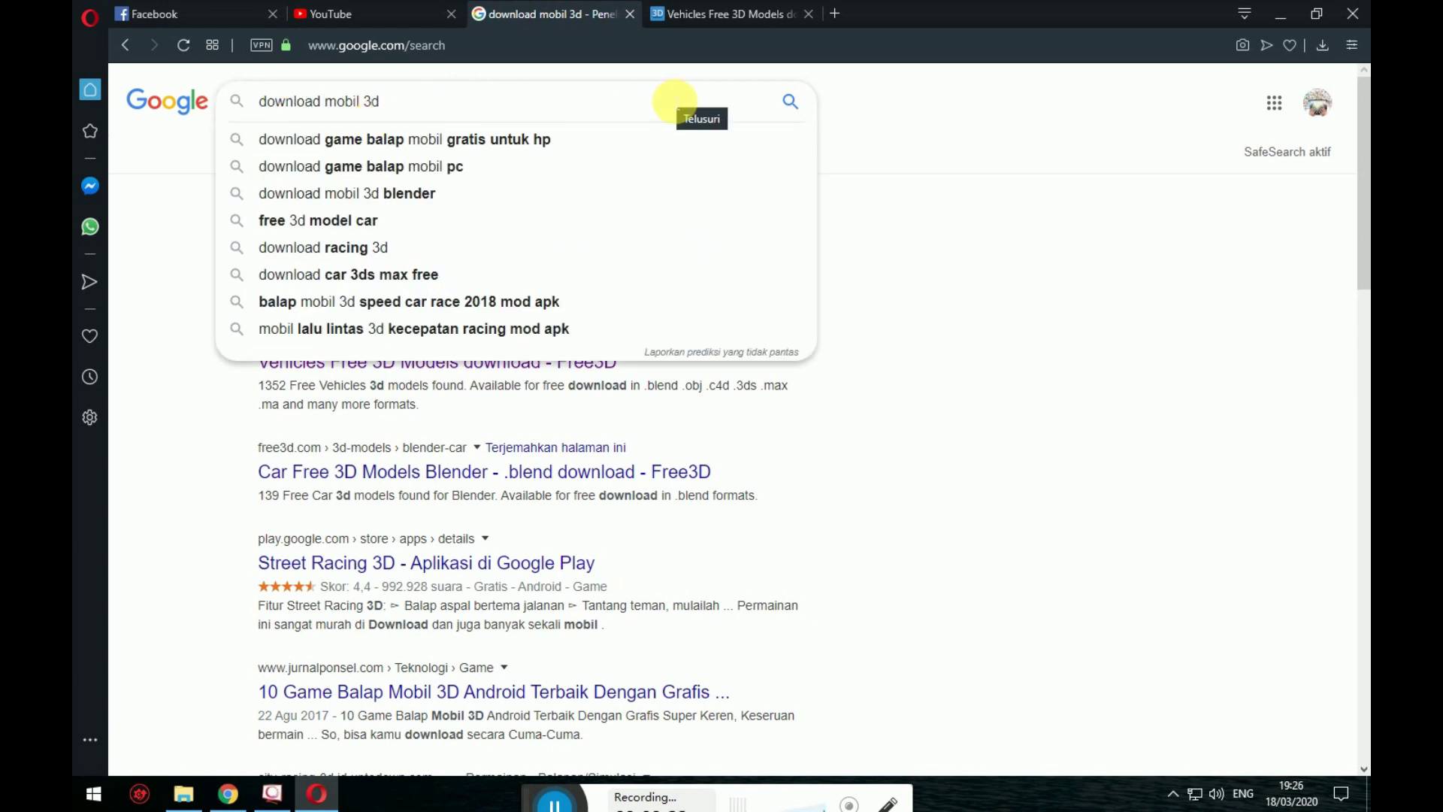
pyautogui.press('Return')
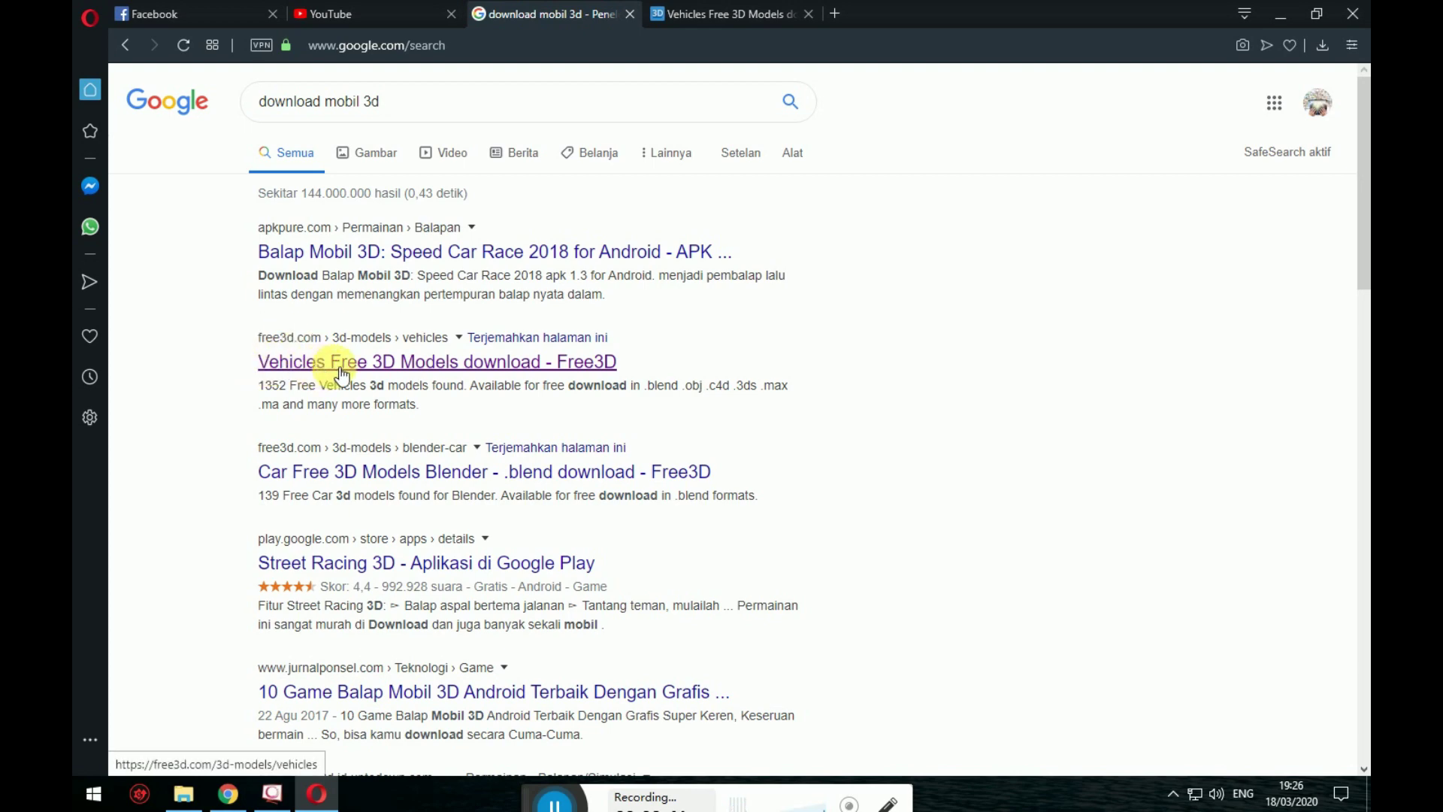
# - Open the search result "Vehicles Free 3D Models download - Free3D" in its own tab and display it
pyautogui.middleClick(430, 368)
pyautogui.middleClick(911, 13)
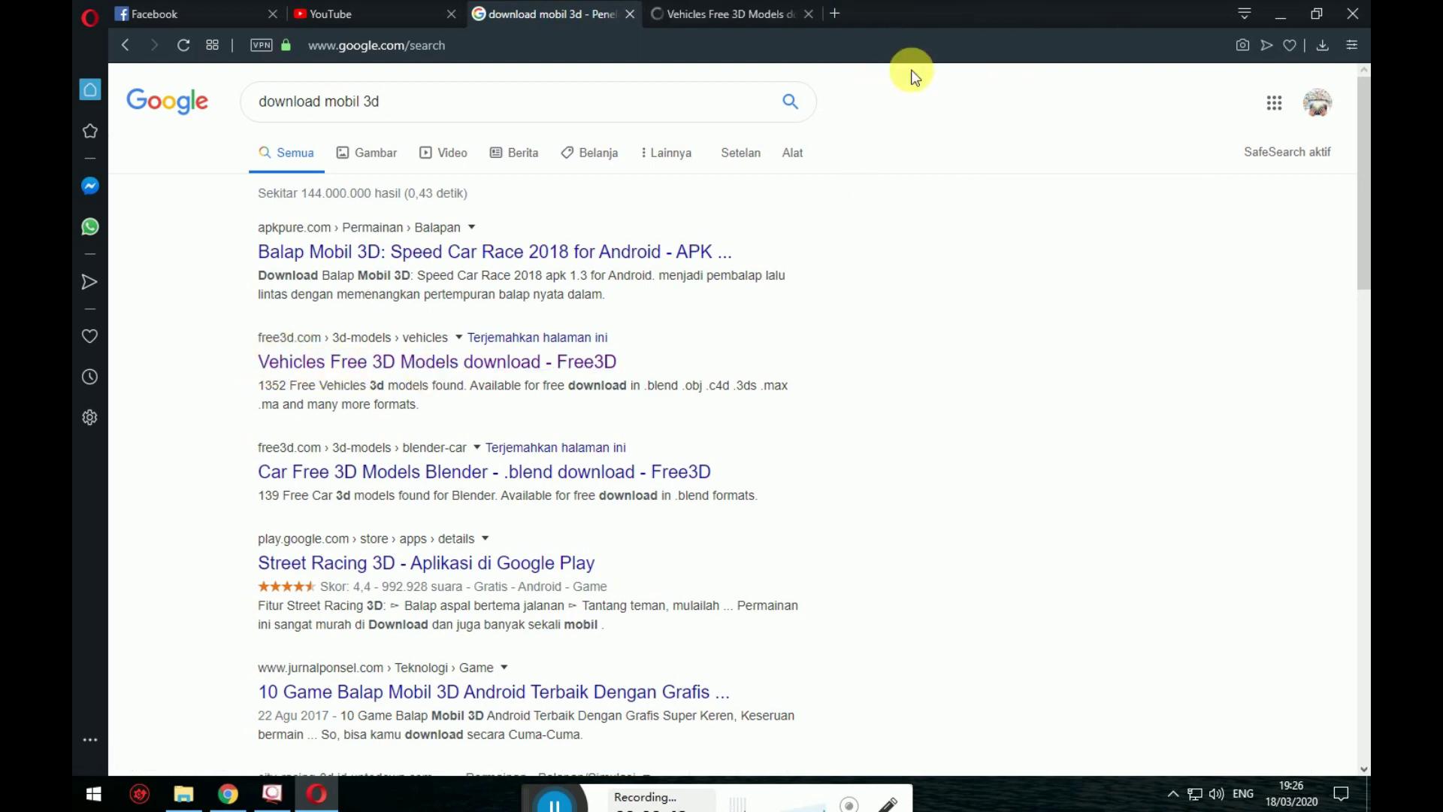
pyautogui.click(740, 14)
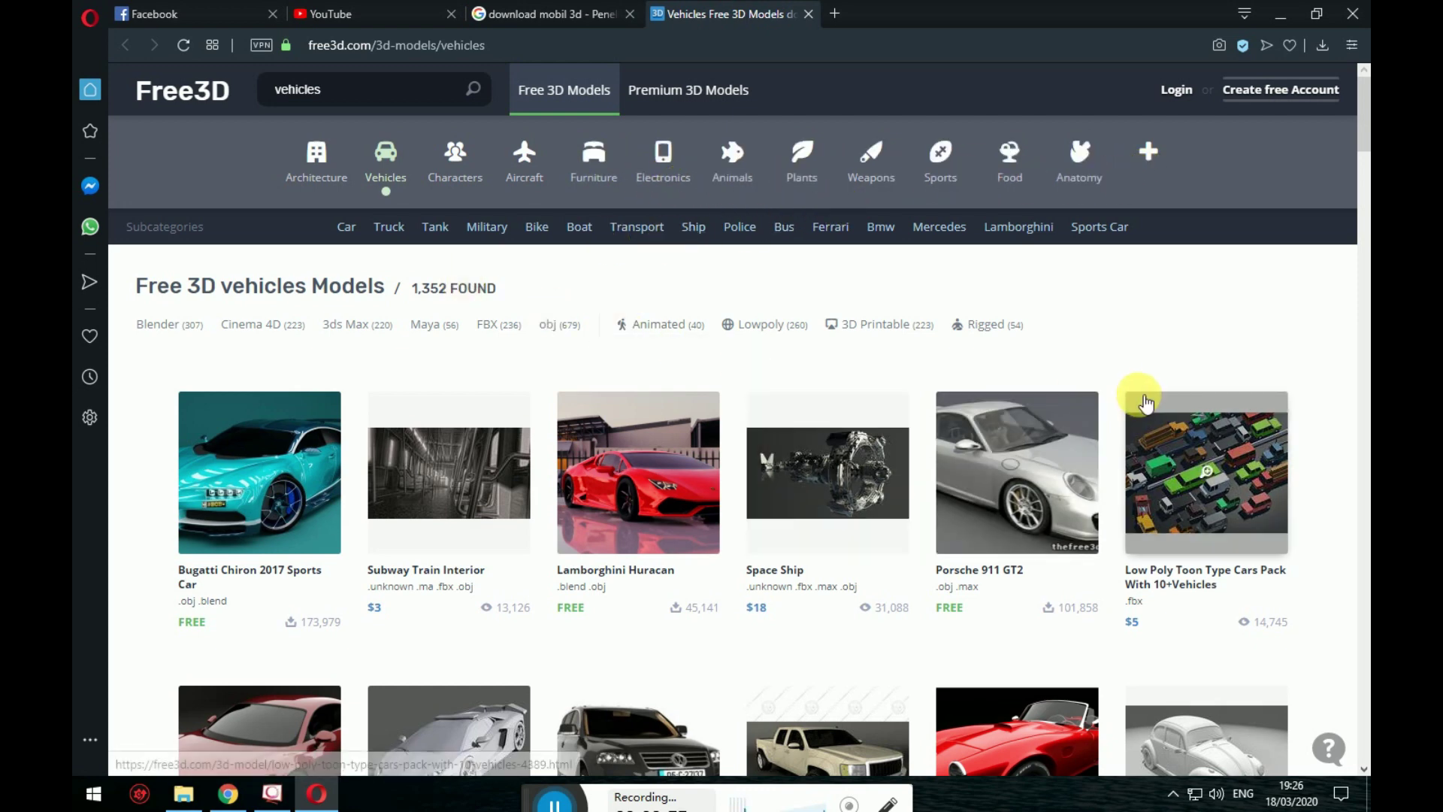
# - Examine the vehicle listings to tell the free models from the paid ones
pyautogui.scroll(-2, 1146, 404)
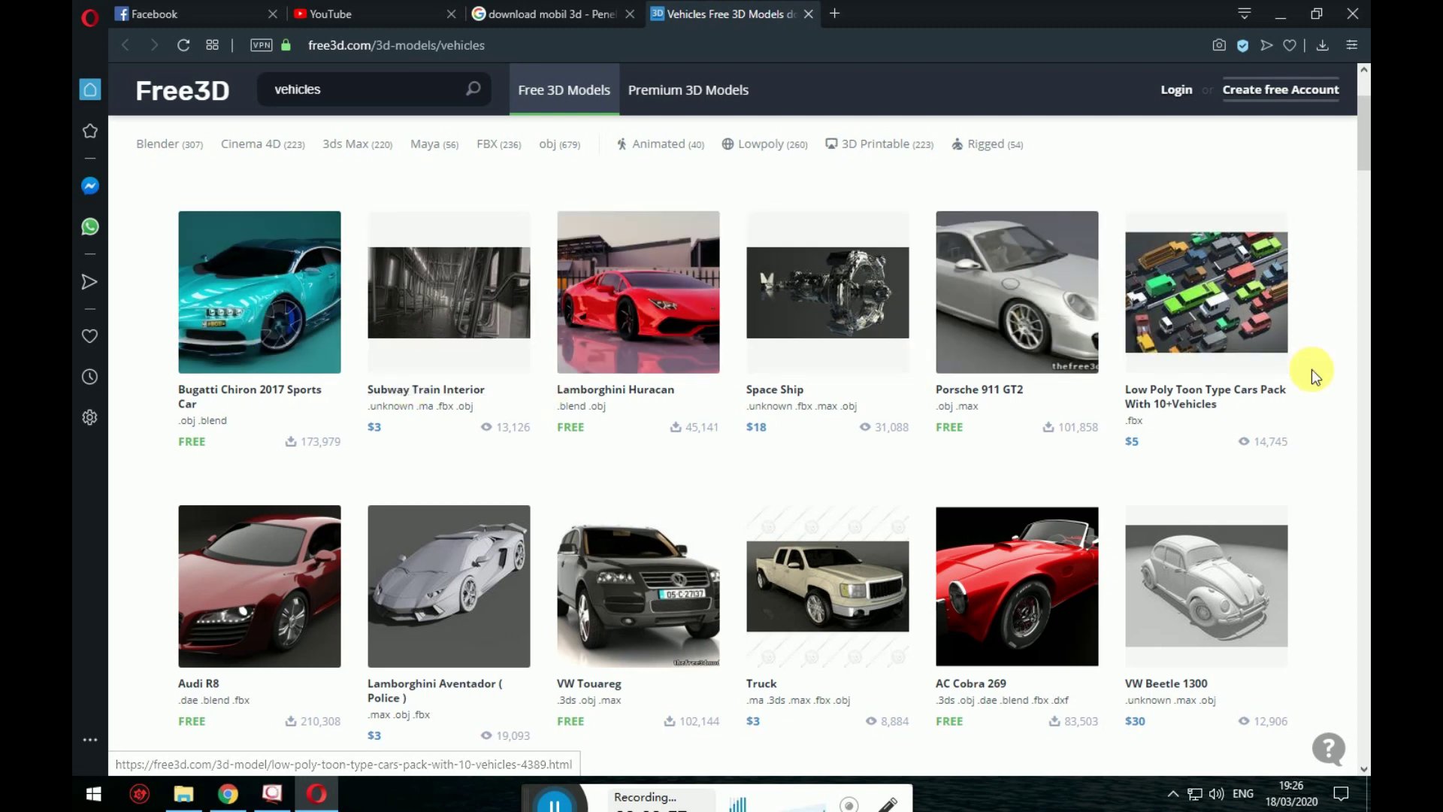
pyautogui.scroll(1, 800, 445)
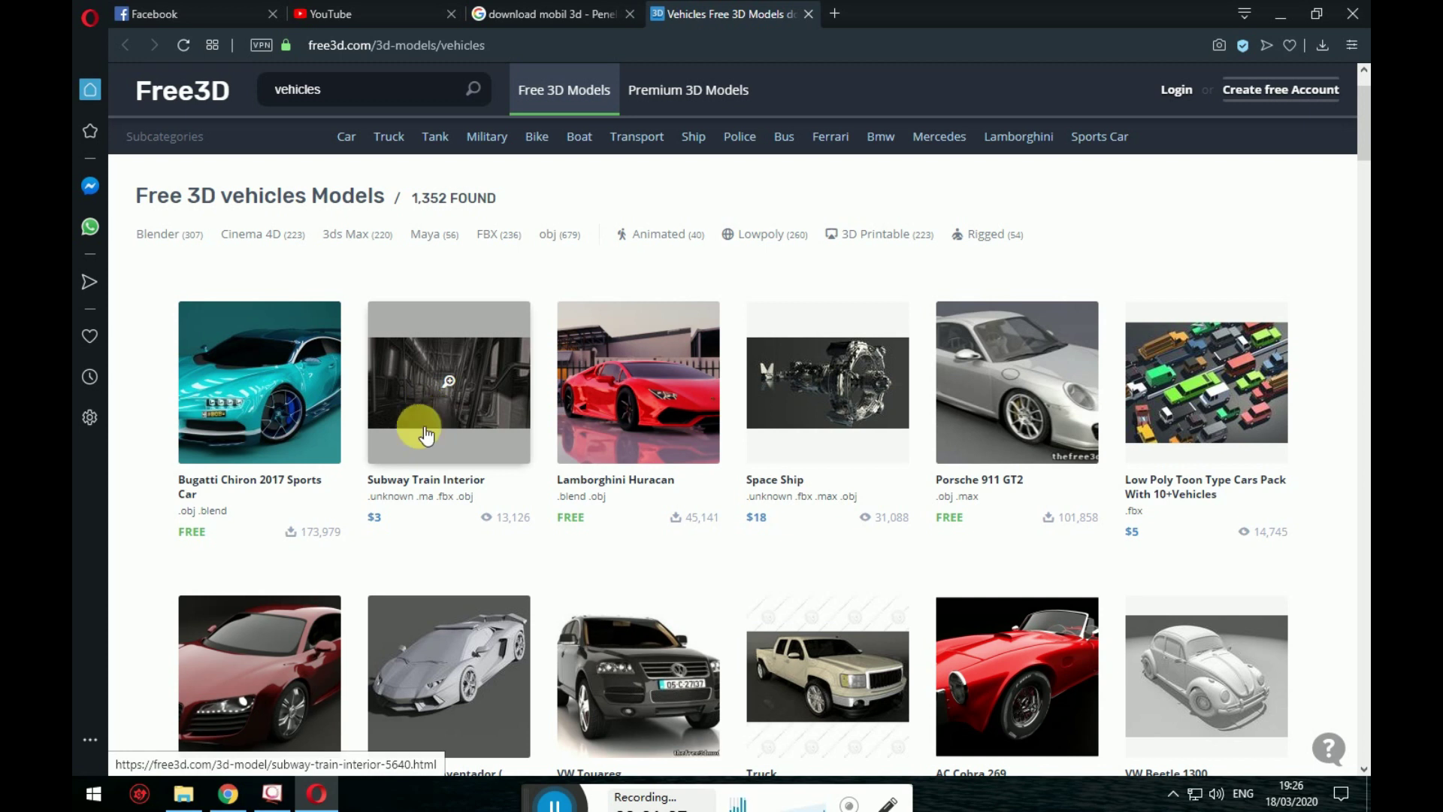
pyautogui.moveTo(179, 535); pyautogui.dragTo(208, 542)
pyautogui.moveTo(385, 521); pyautogui.dragTo(374, 518)
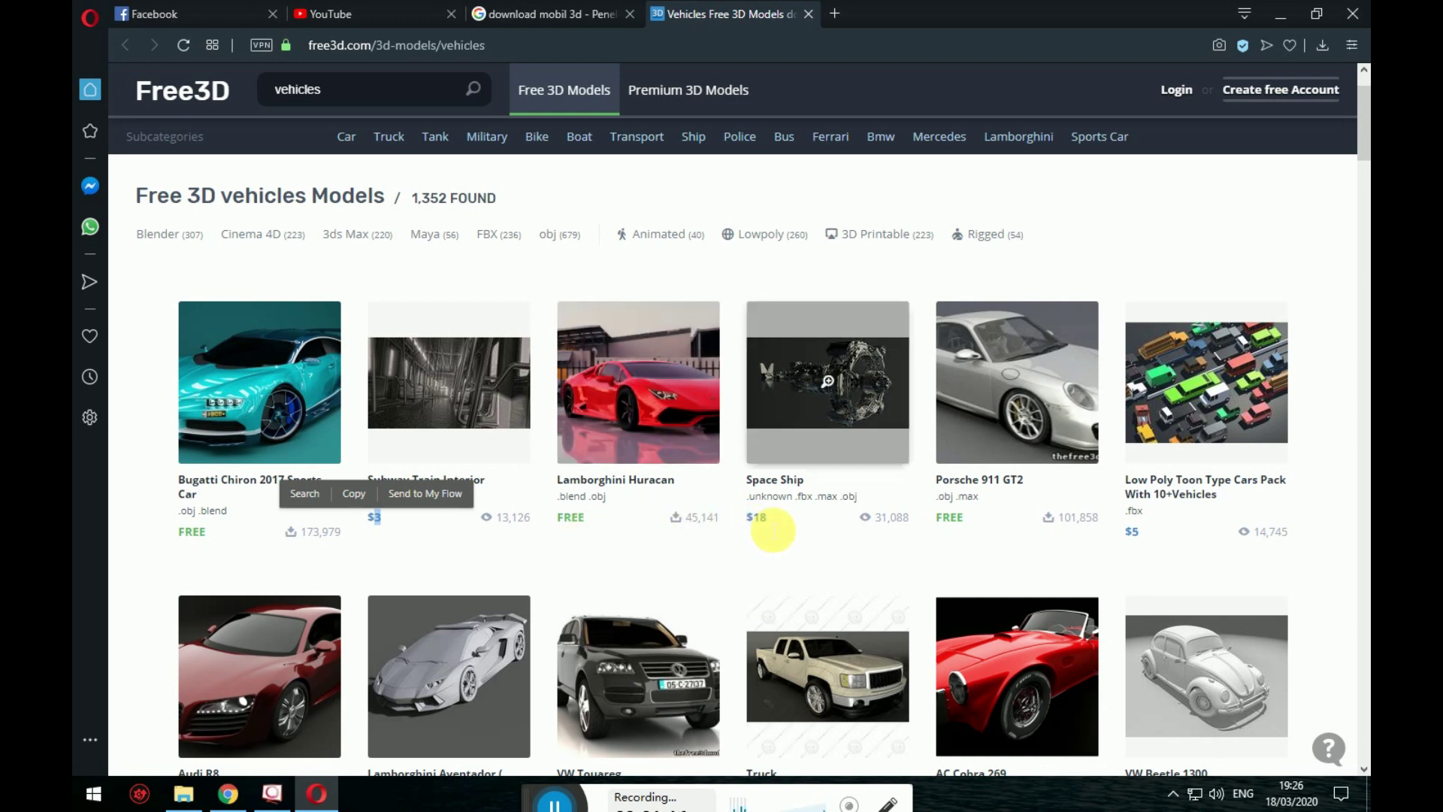
pyautogui.scroll(-3, 778, 533)
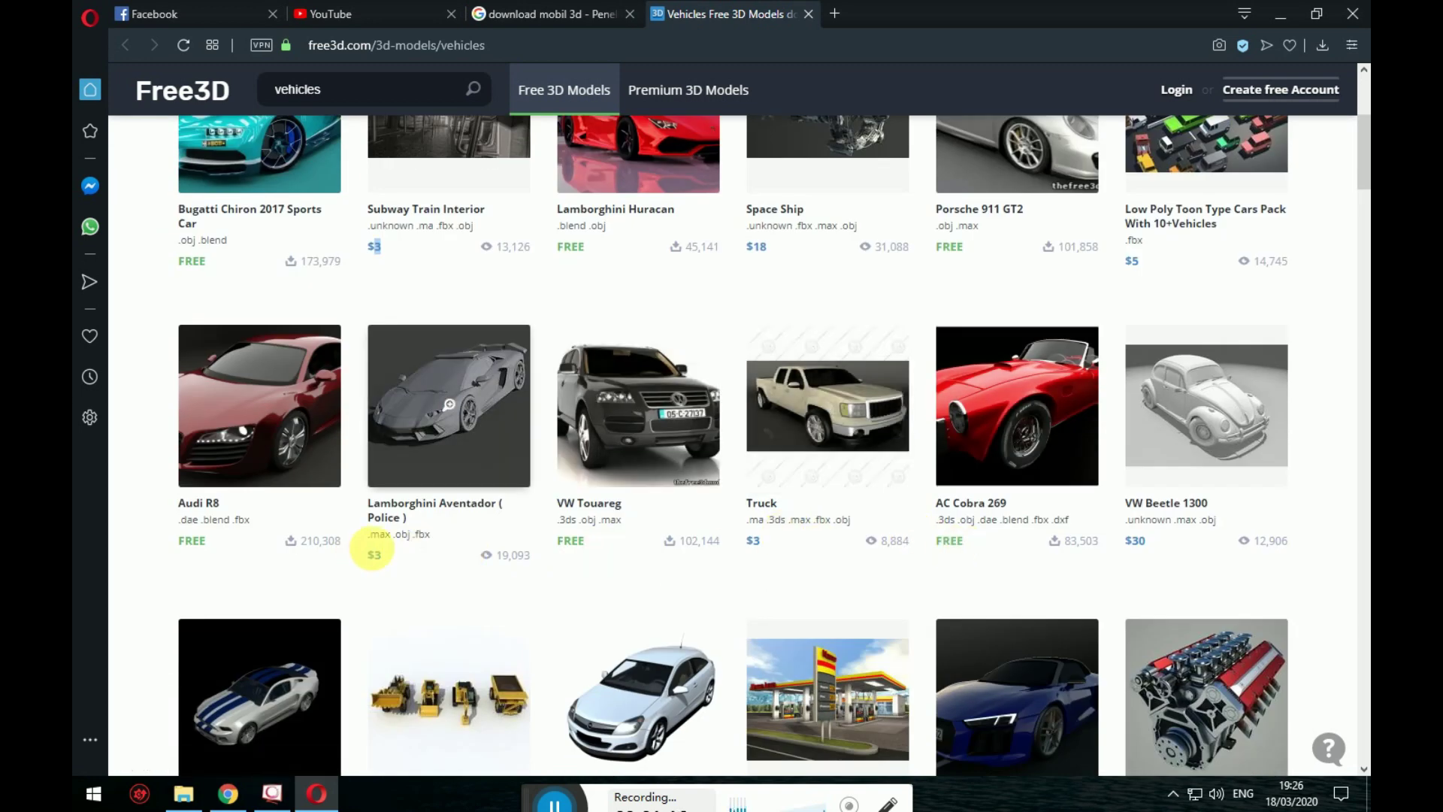
# - Examine the file formats listed under the car models, including the Bugatti Chiron, Lamborghini Huracan, Porsche 911 GT2 and Audi R8
pyautogui.scroll(3, 599, 579)
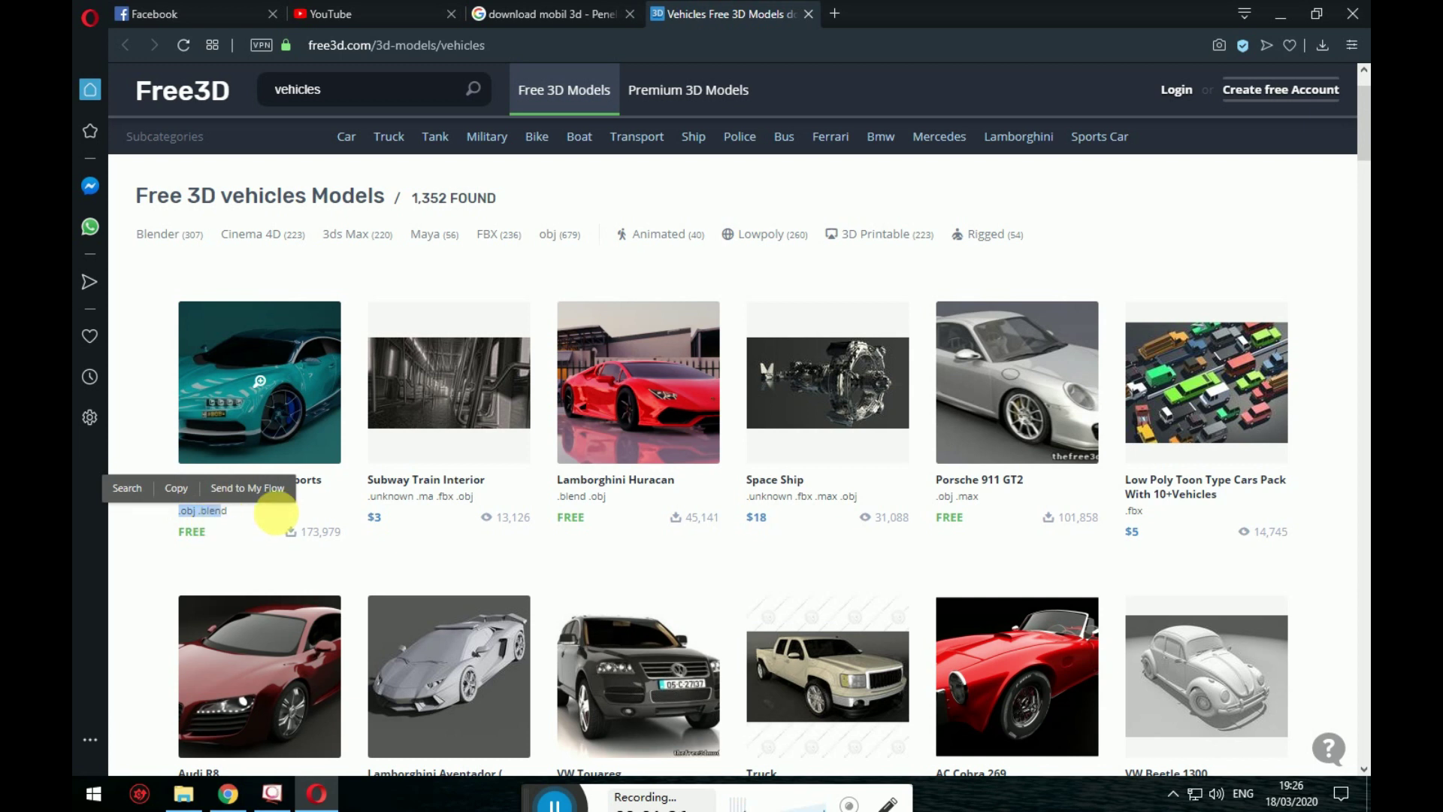
pyautogui.moveTo(367, 497); pyautogui.dragTo(607, 498)
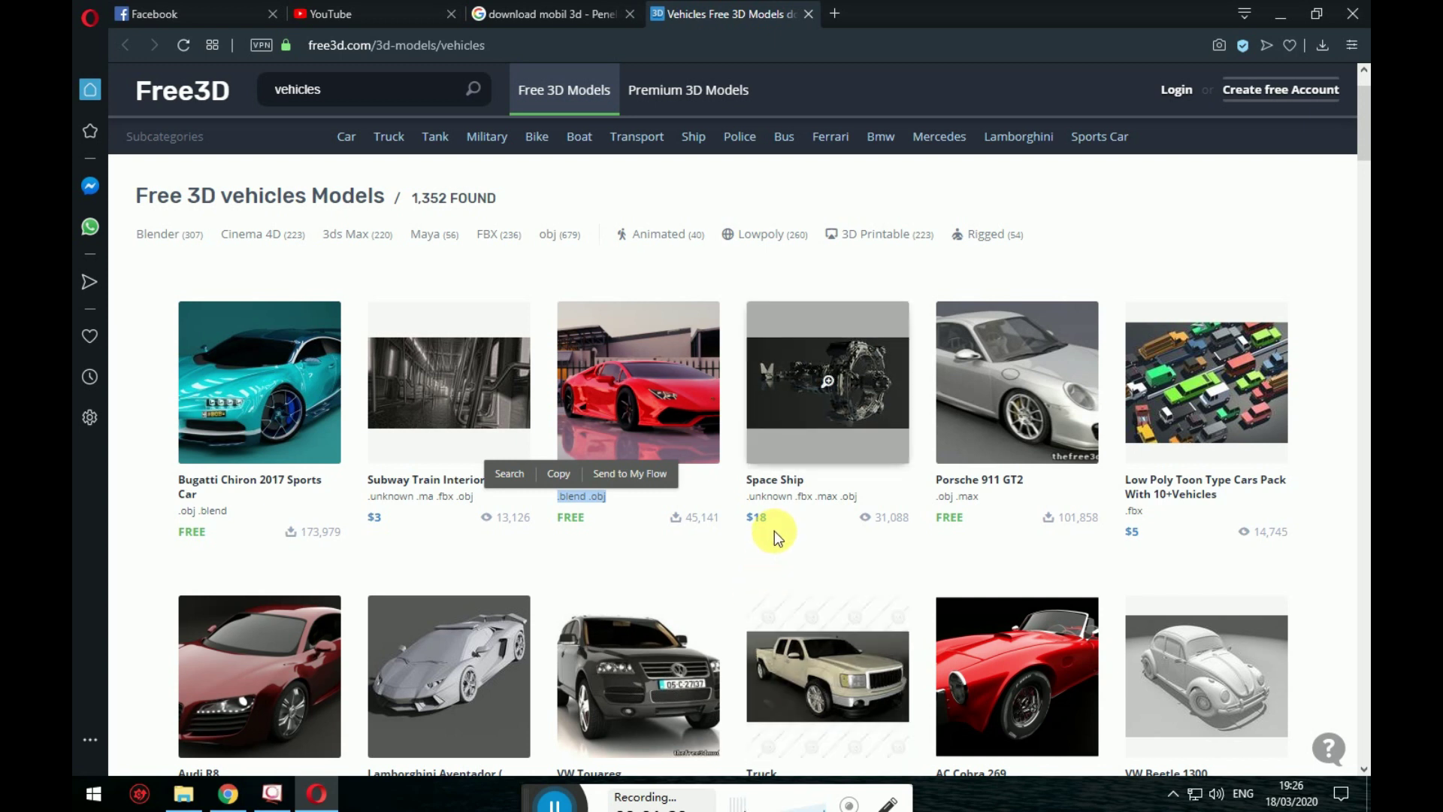
pyautogui.click(980, 497)
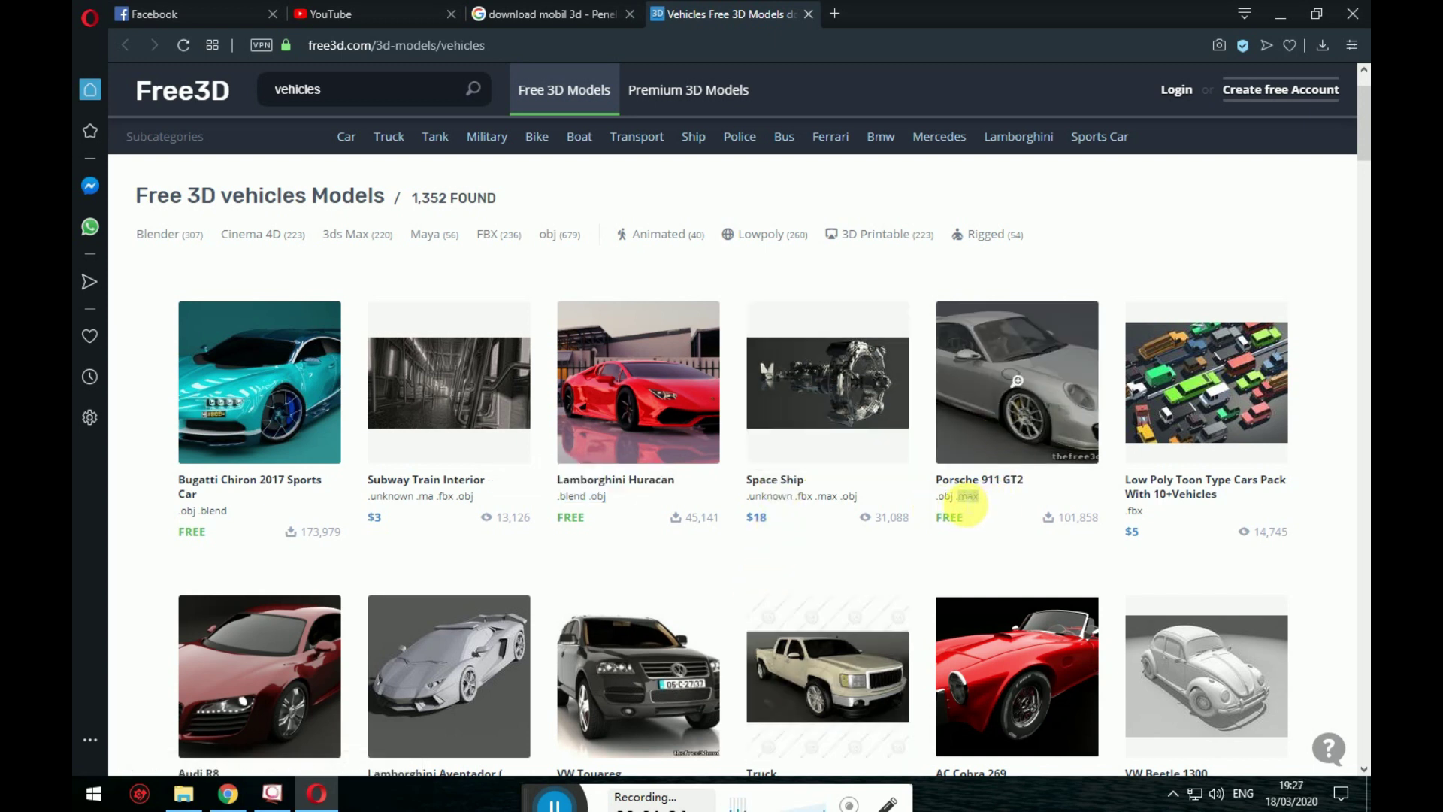
pyautogui.moveTo(966, 505); pyautogui.dragTo(981, 507)
pyautogui.scroll(-2, 981, 507)
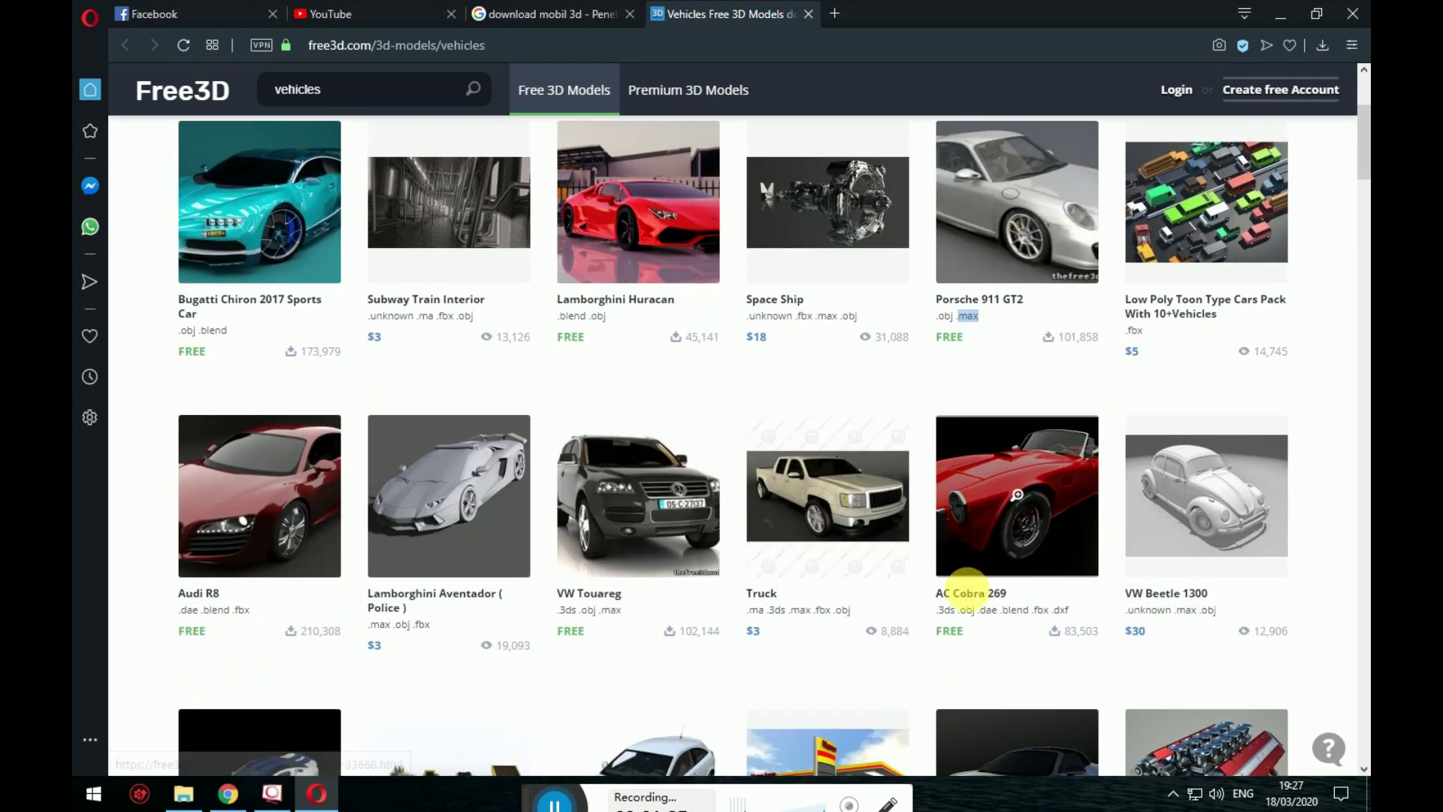
pyautogui.moveTo(936, 610); pyautogui.dragTo(858, 629)
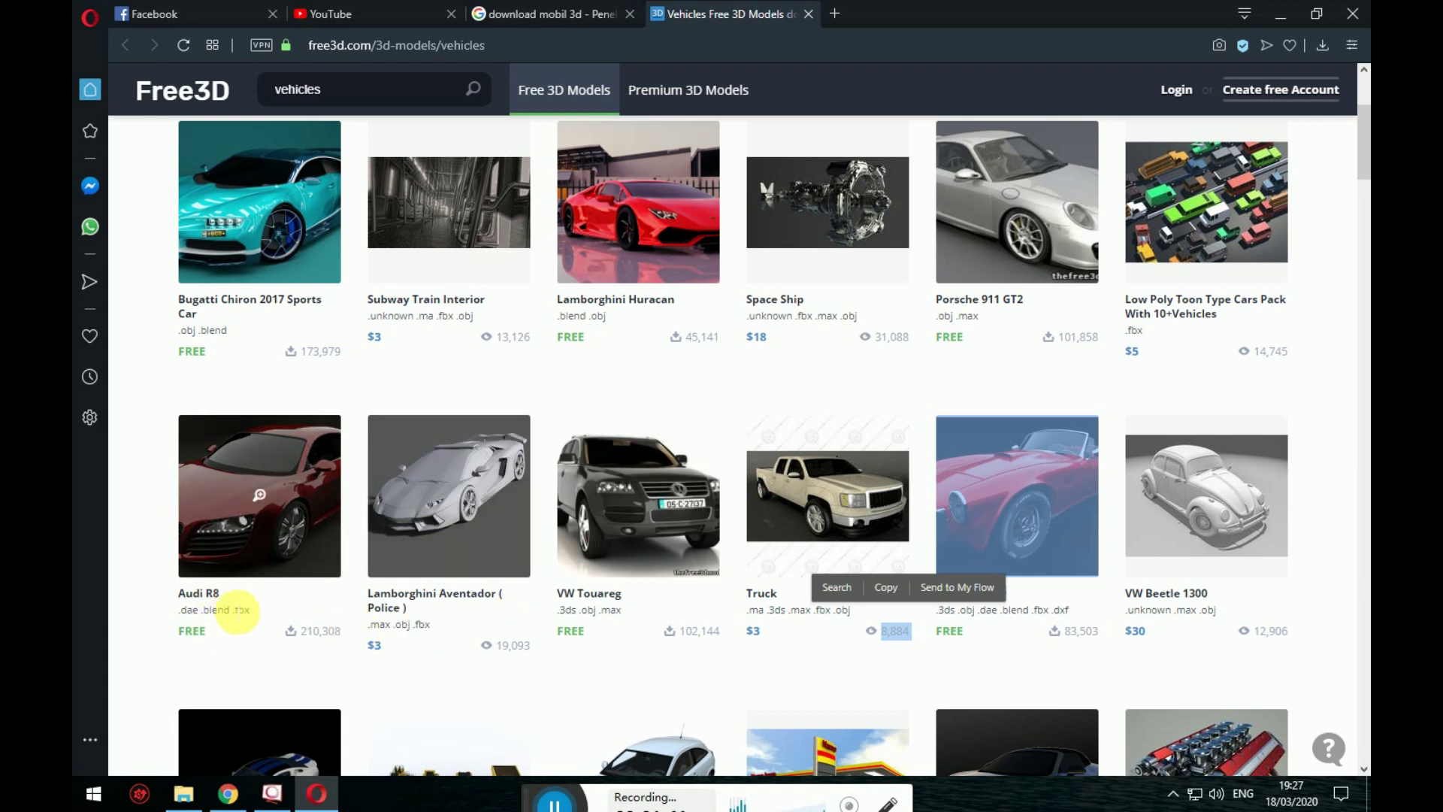
pyautogui.moveTo(252, 612); pyautogui.dragTo(186, 613)
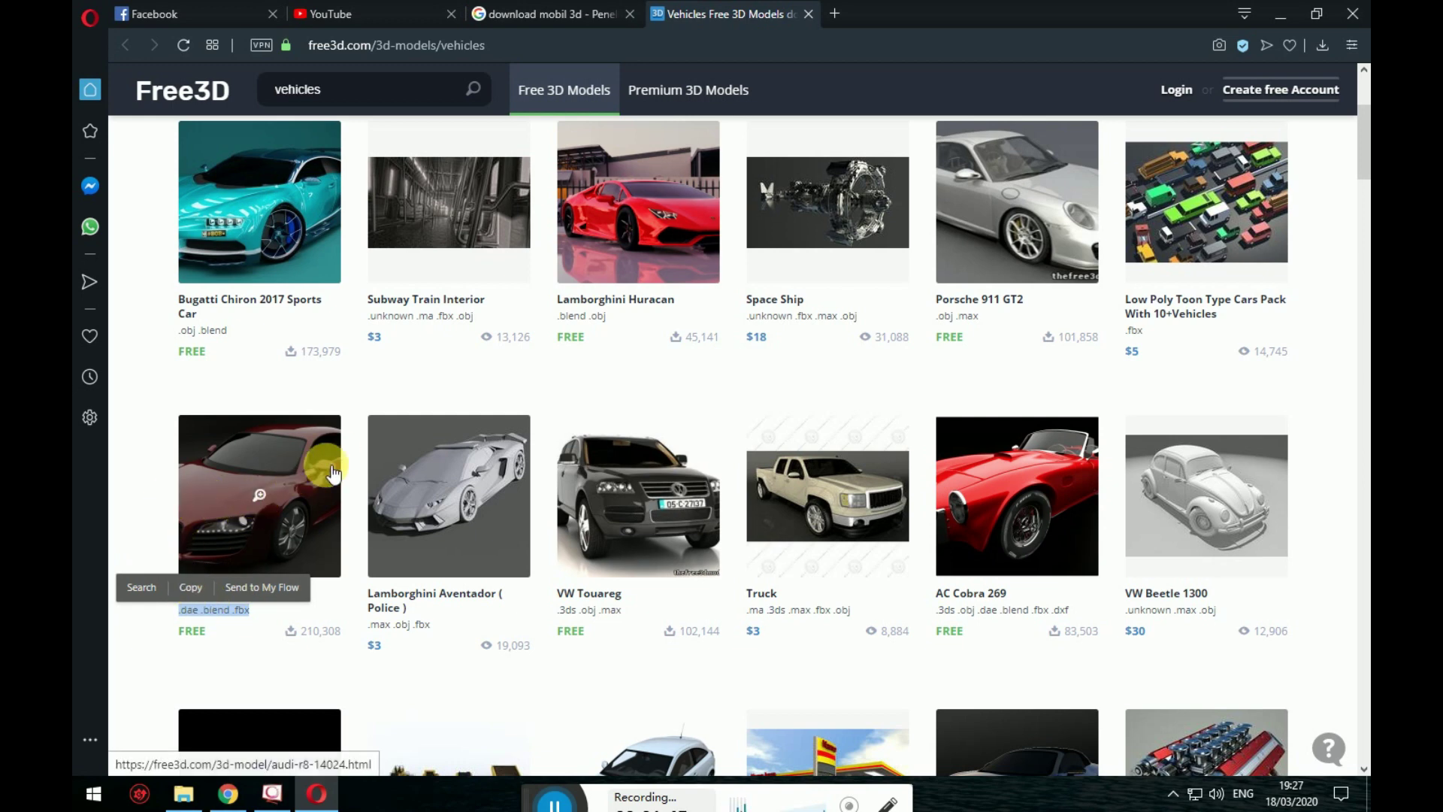
pyautogui.scroll(3, 891, 345)
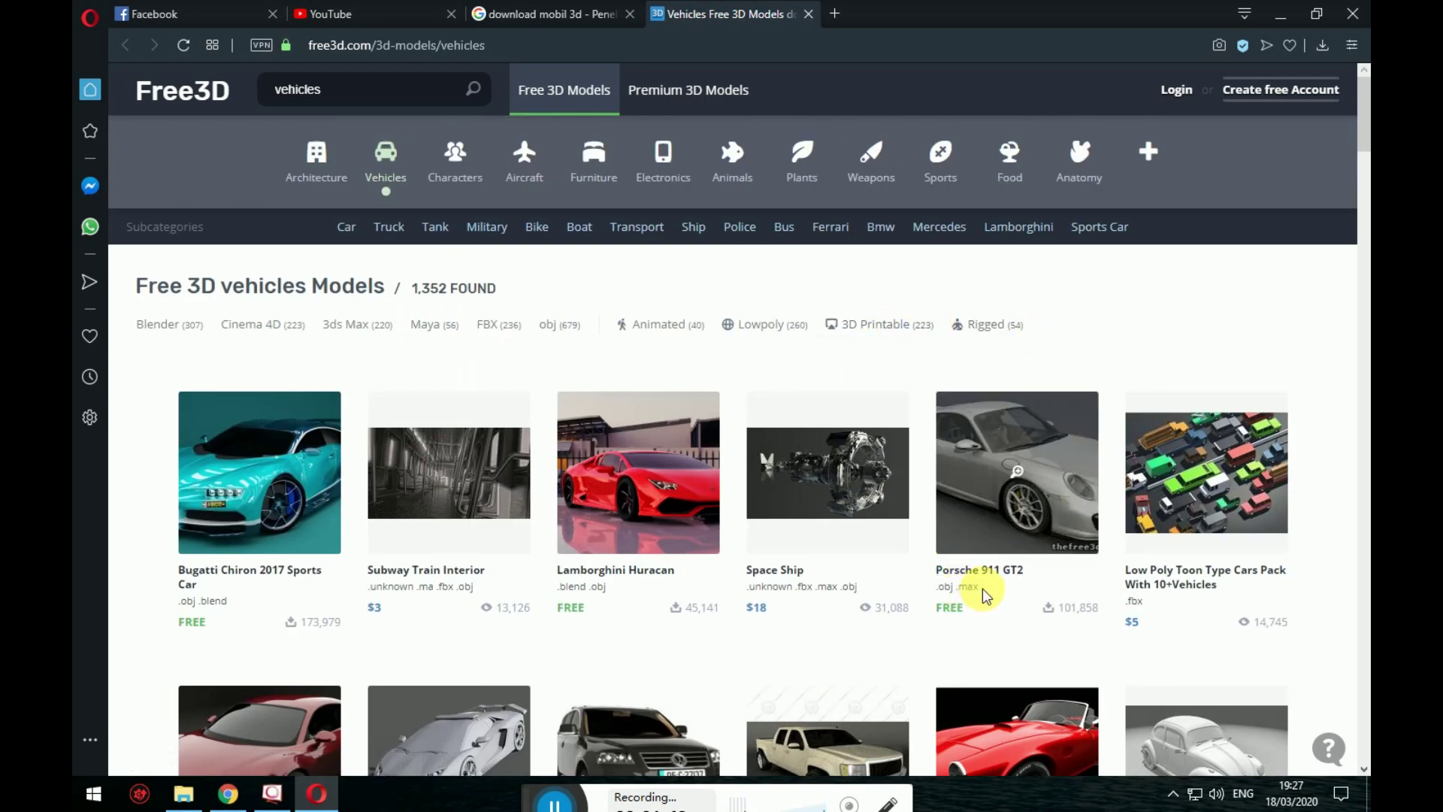
# - Open the Porsche 911 GT2 model page in a new tab and check its price and file formats
pyautogui.middleClick(998, 490)
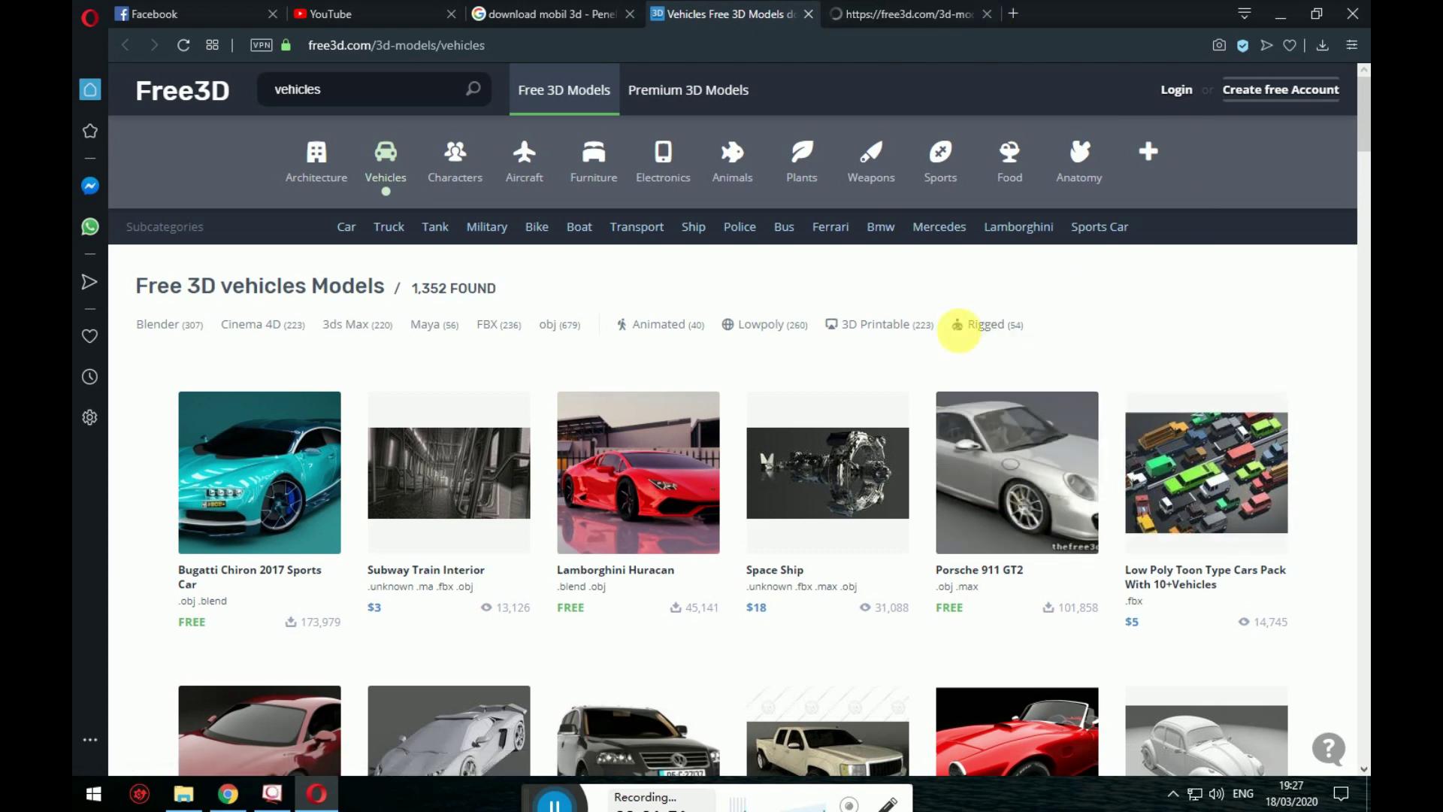
pyautogui.click(921, 15)
pyautogui.scroll(-6, 728, 453)
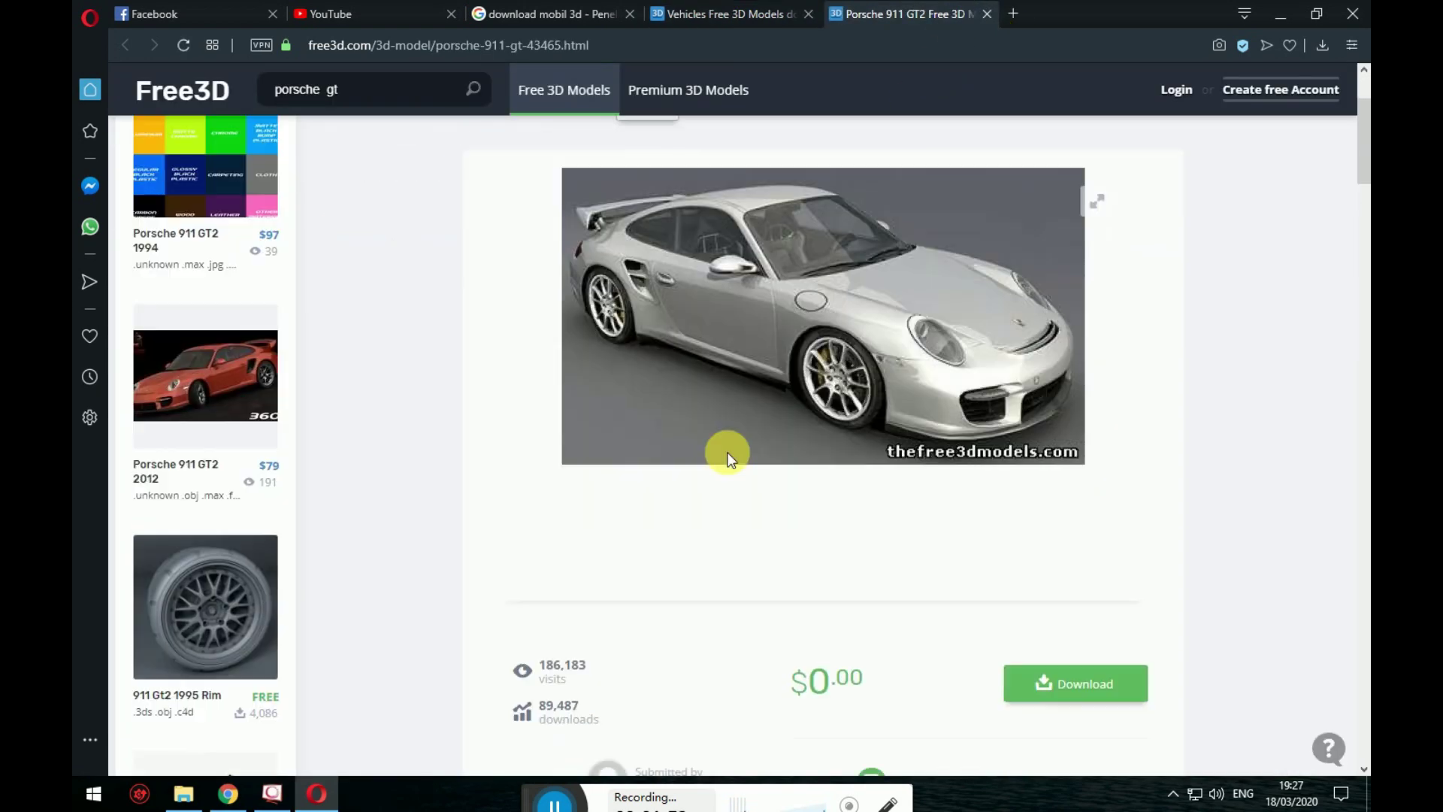
pyautogui.moveTo(760, 407); pyautogui.dragTo(853, 423)
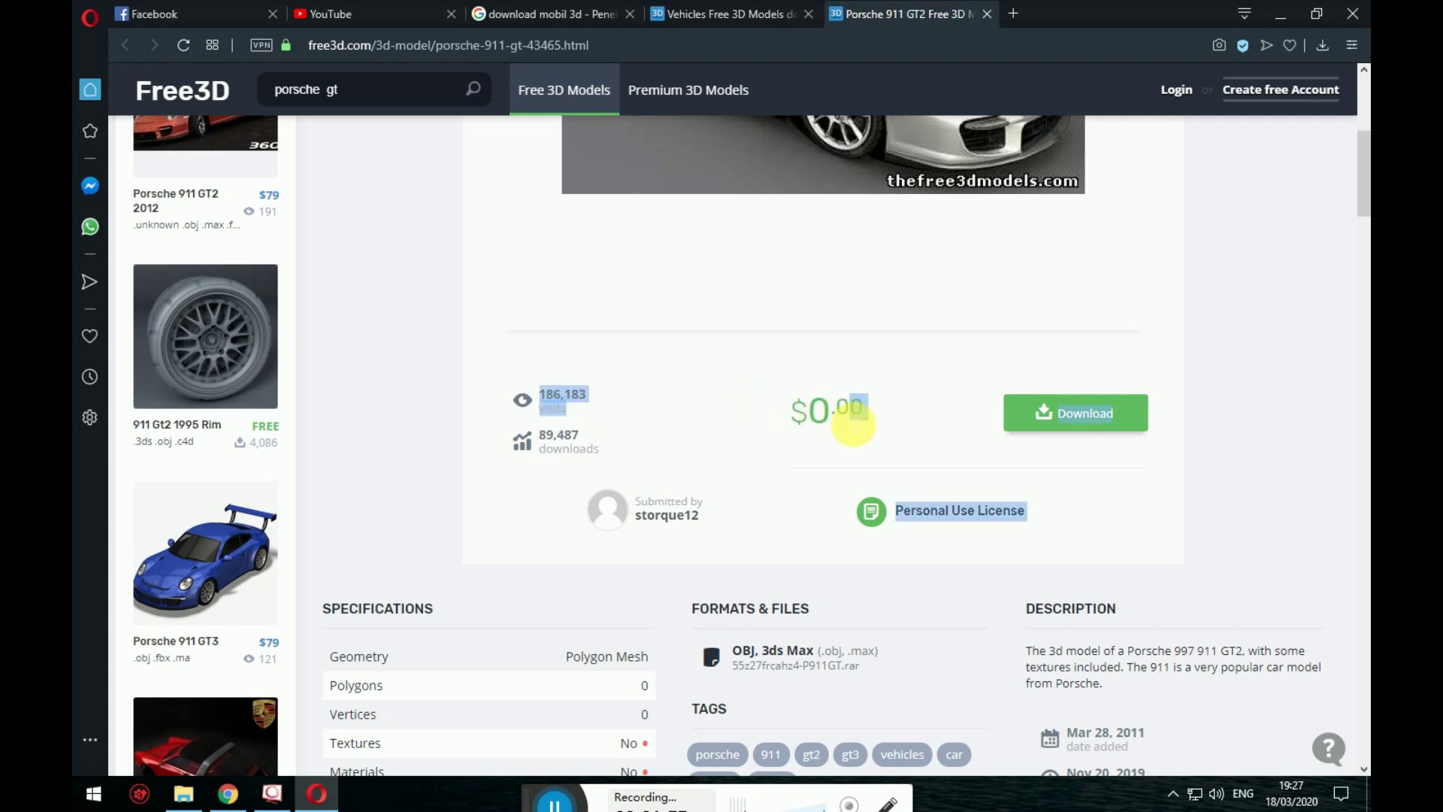
pyautogui.click(760, 404)
pyautogui.scroll(-2, 687, 551)
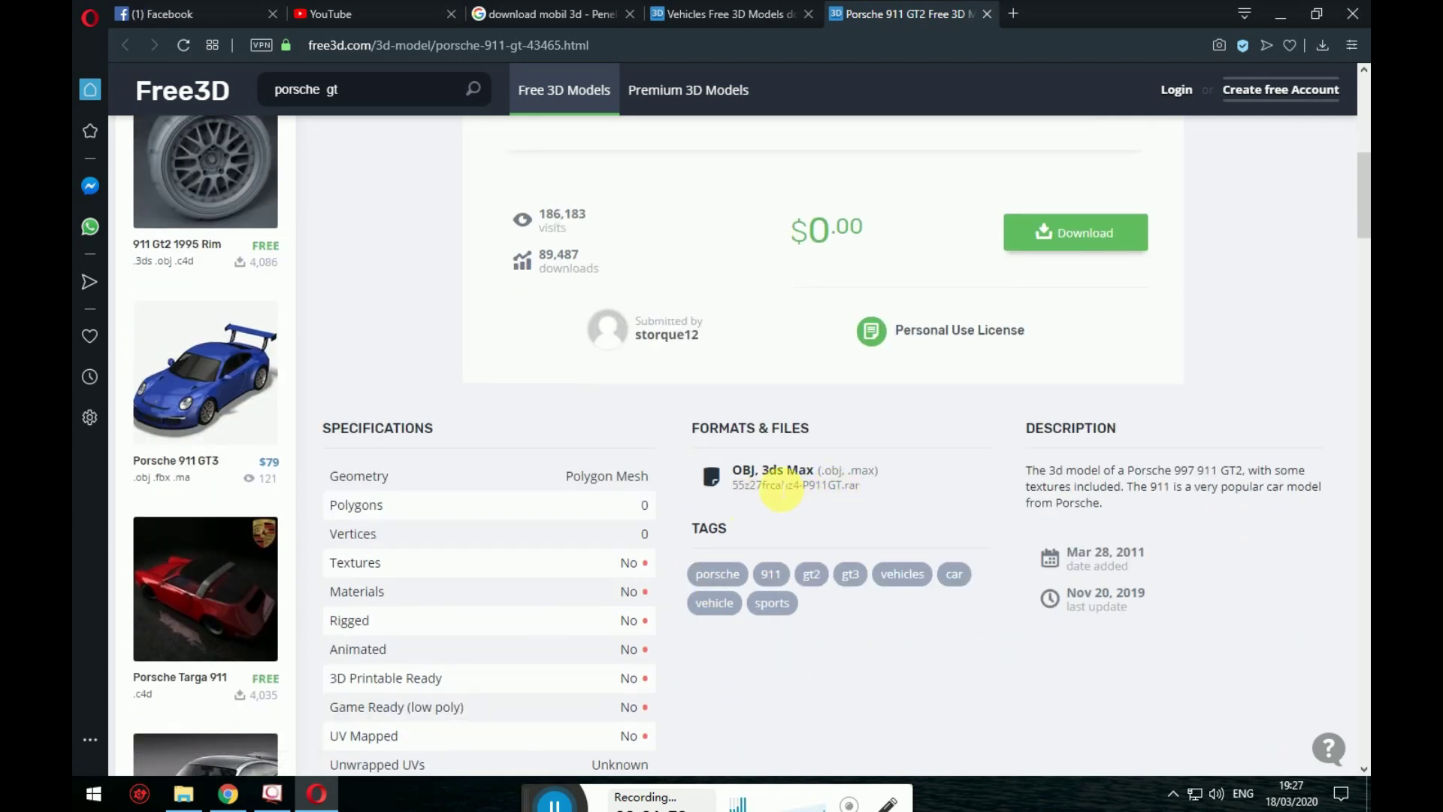
# - Download 55z27frcahz4-P911GT.rar for the Porsche model and show the archive in its folder
pyautogui.click(1076, 233)
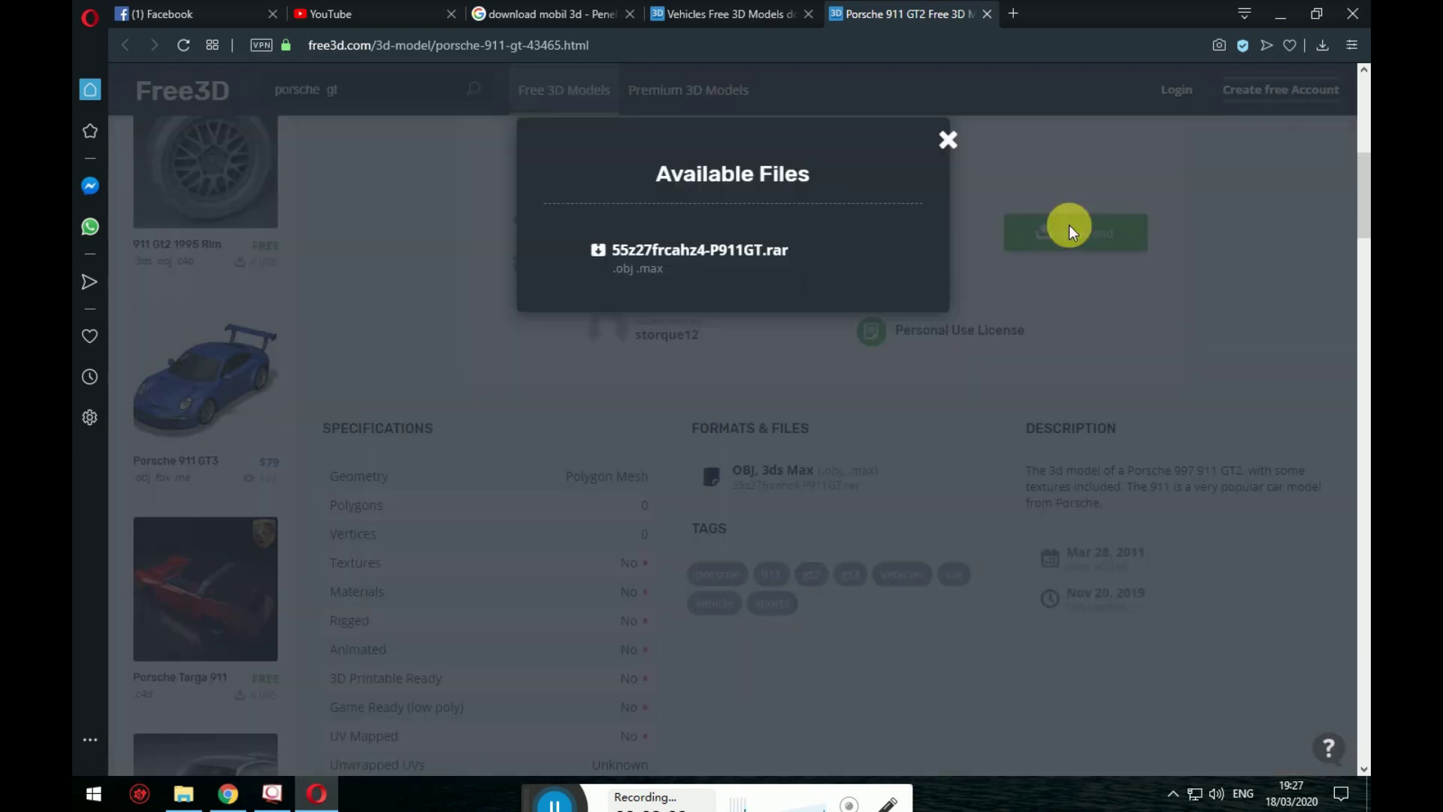
pyautogui.click(732, 246)
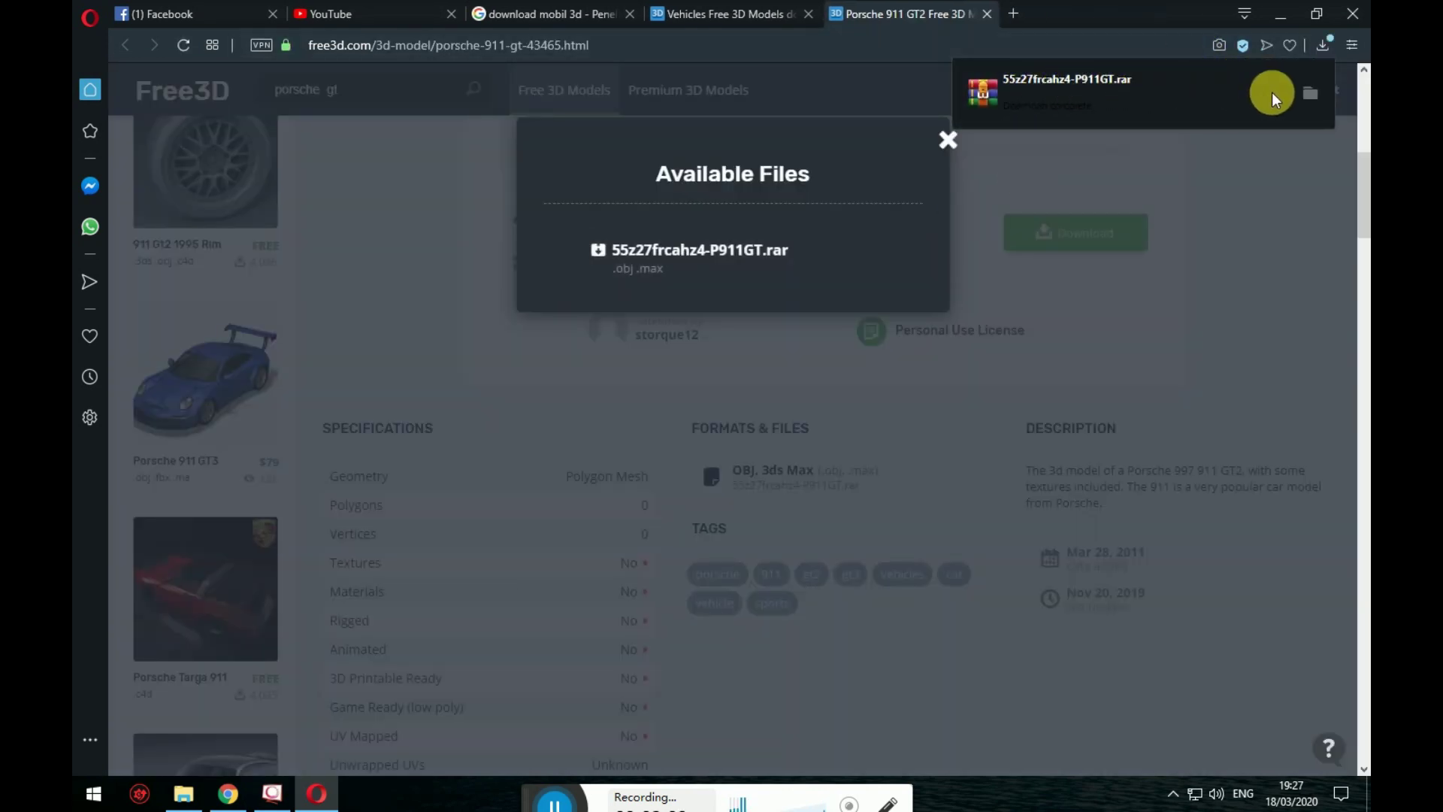
pyautogui.click(1306, 93)
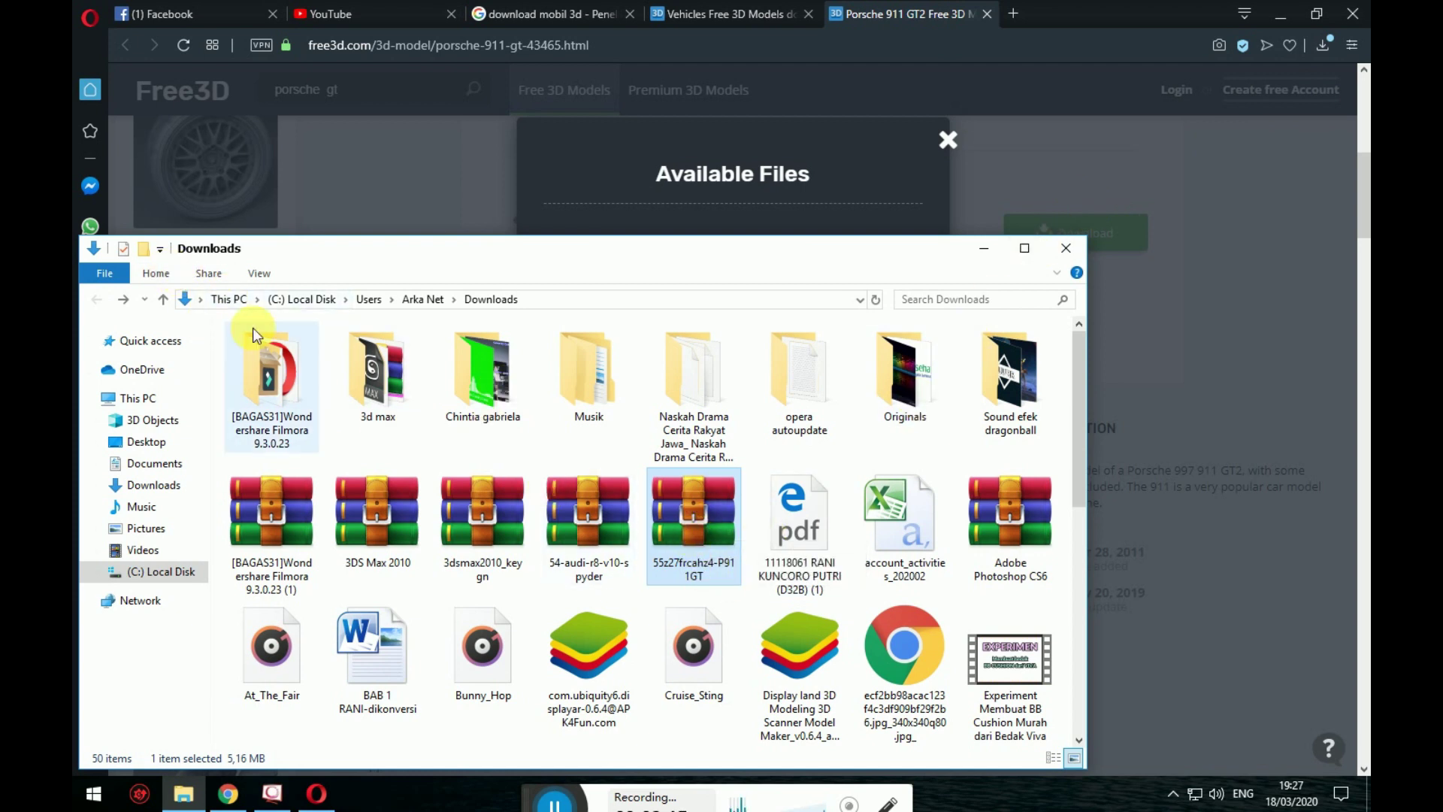
# - Create a new folder in Downloads and move the 55z27frcahz4-P911GT archive into it
pyautogui.click(143, 248)
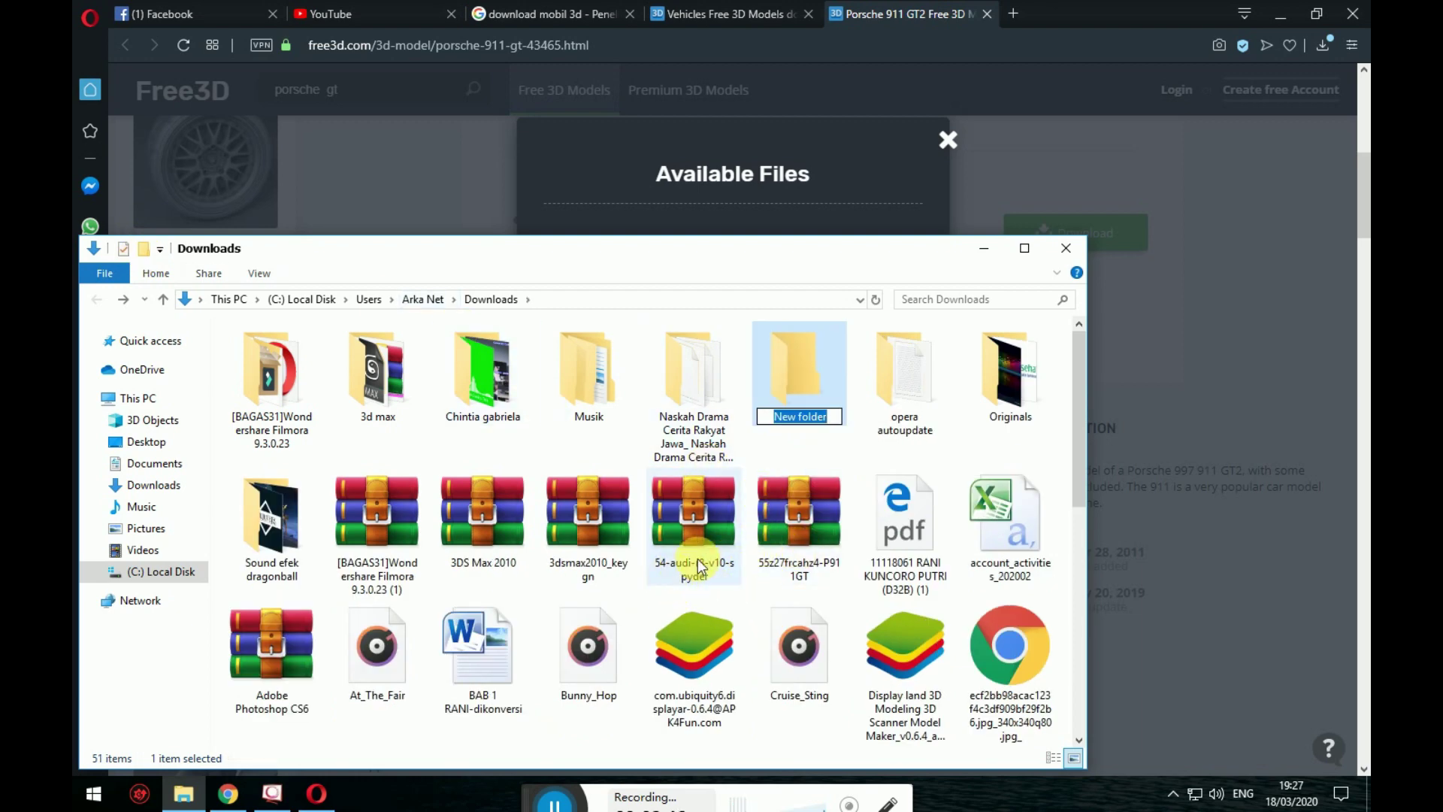
pyautogui.click(1318, 48)
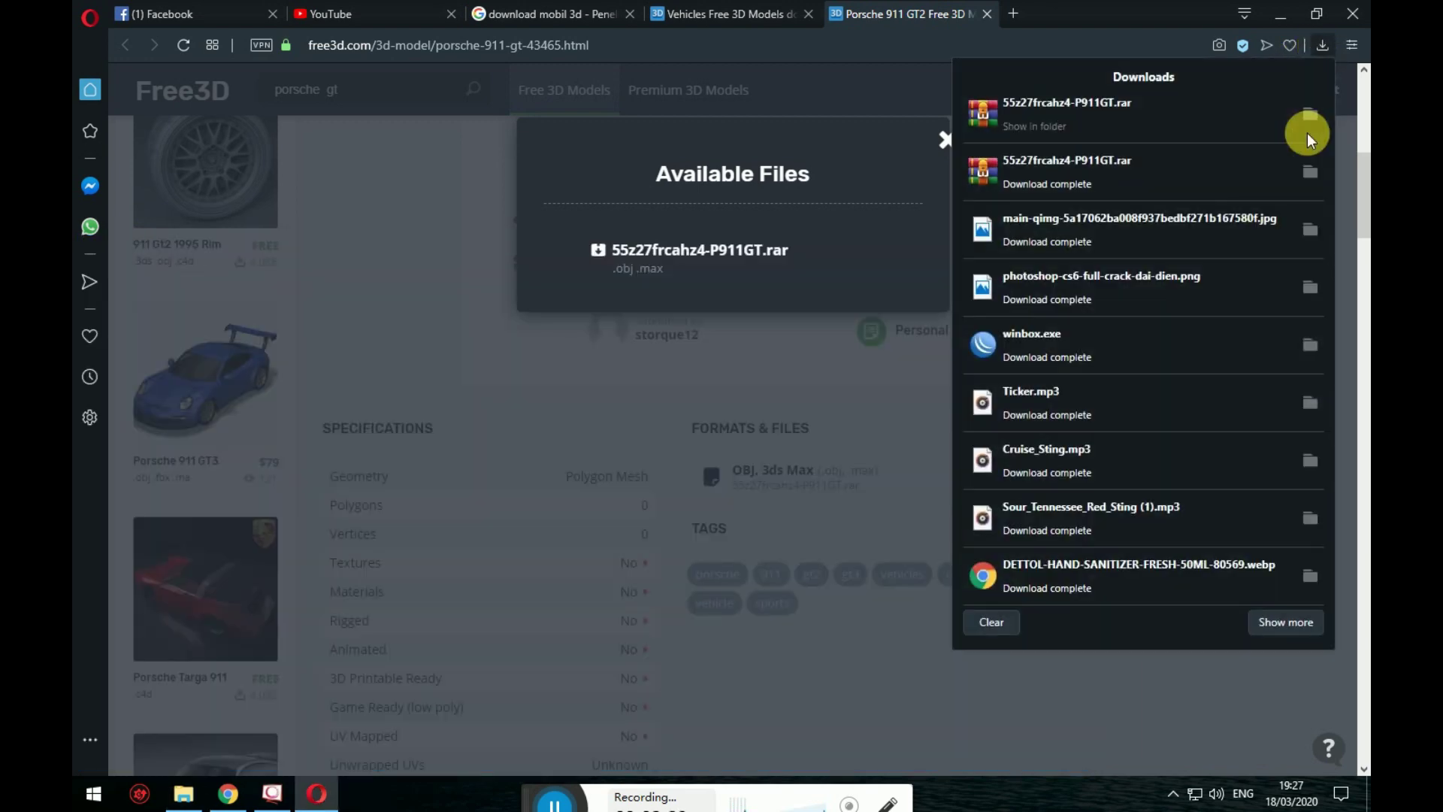
pyautogui.click(1306, 122)
pyautogui.click(782, 547)
pyautogui.moveTo(781, 547); pyautogui.dragTo(792, 387)
# - Open the new folder and extract the 55z27frcahz4-P911GT archive directly into it
pyautogui.doubleClick(792, 386)
pyautogui.rightClick(495, 360)
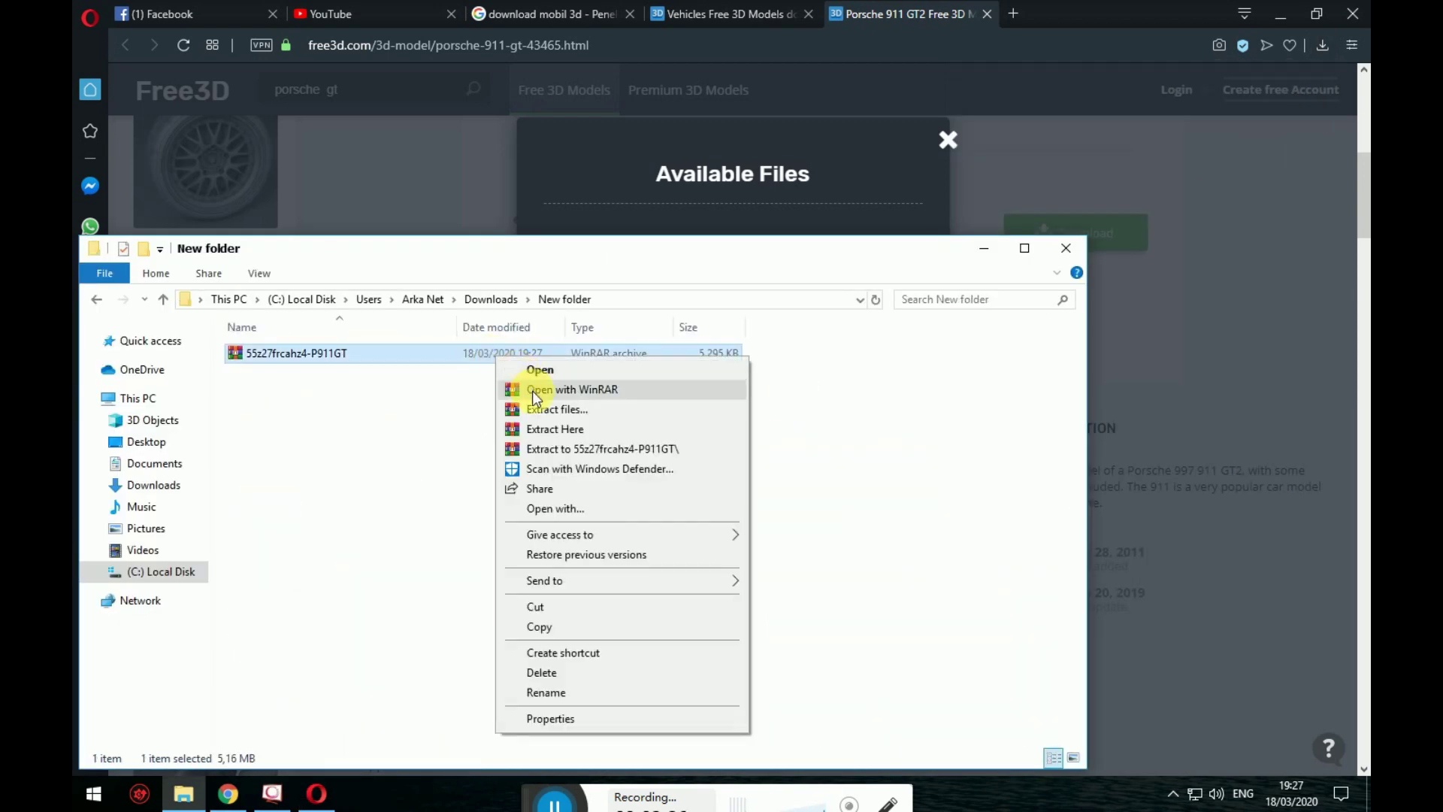
pyautogui.click(574, 430)
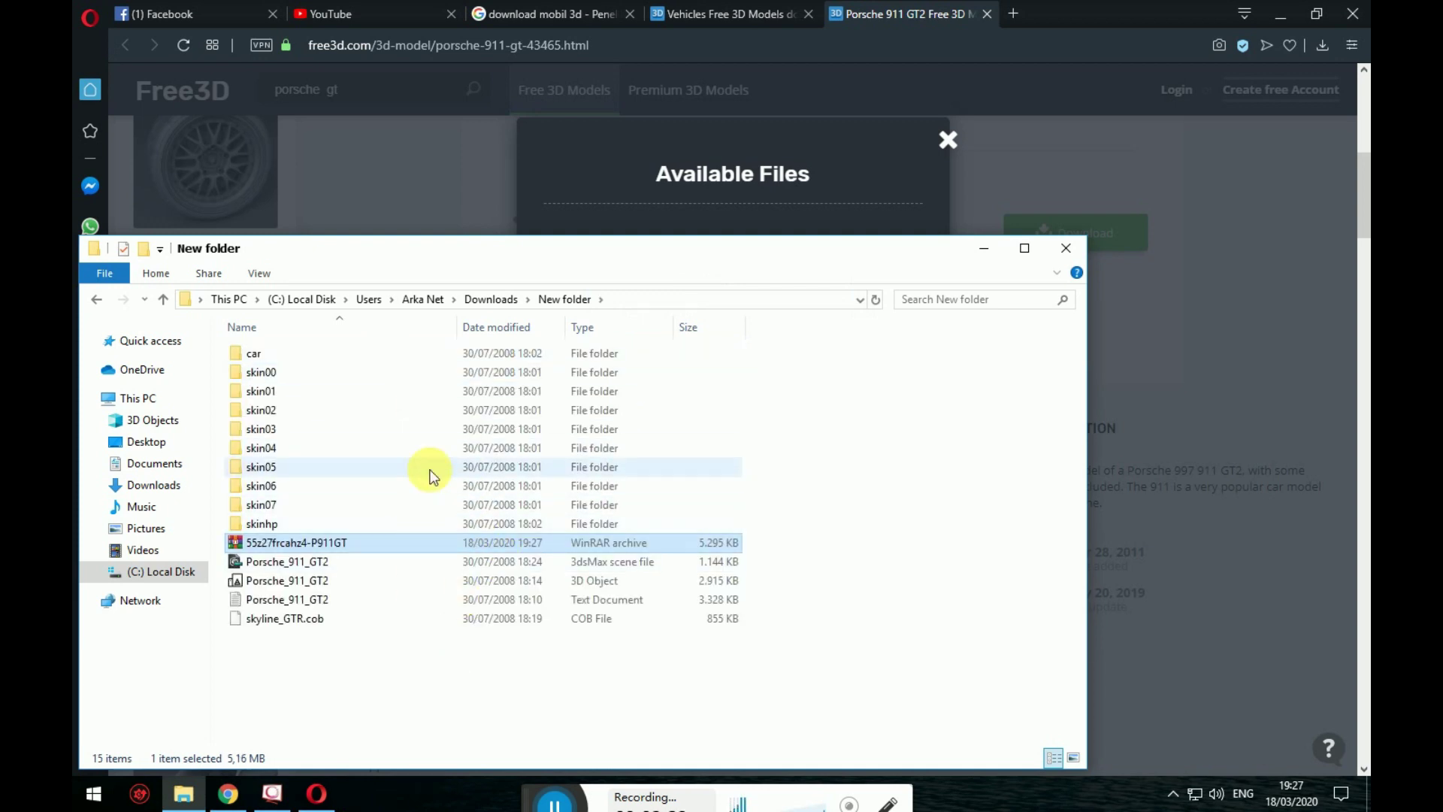
# - Look through the texture images in the extracted car and skin02 folders and return to the parent folder
pyautogui.click(259, 353)
pyautogui.doubleClick(259, 354)
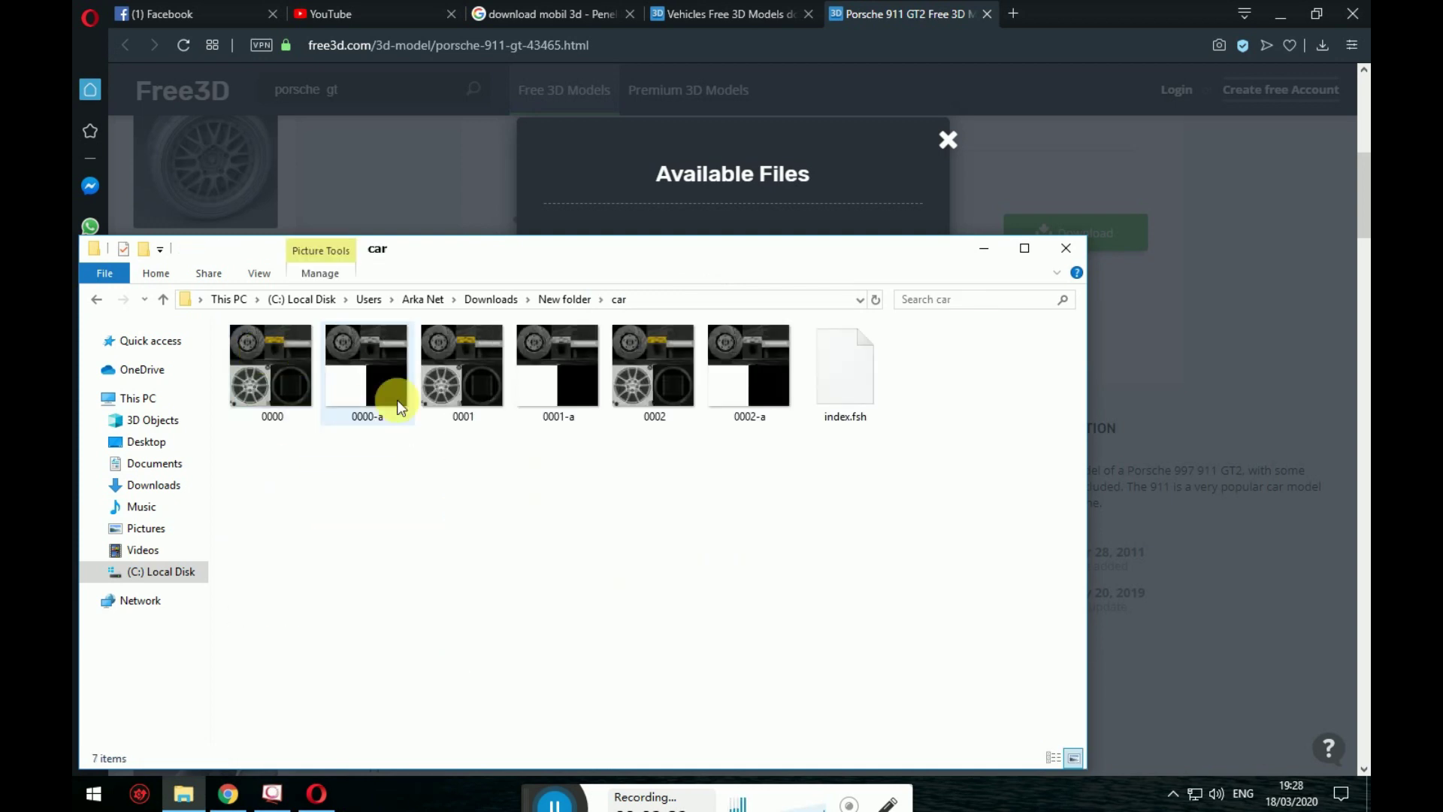
pyautogui.click(95, 299)
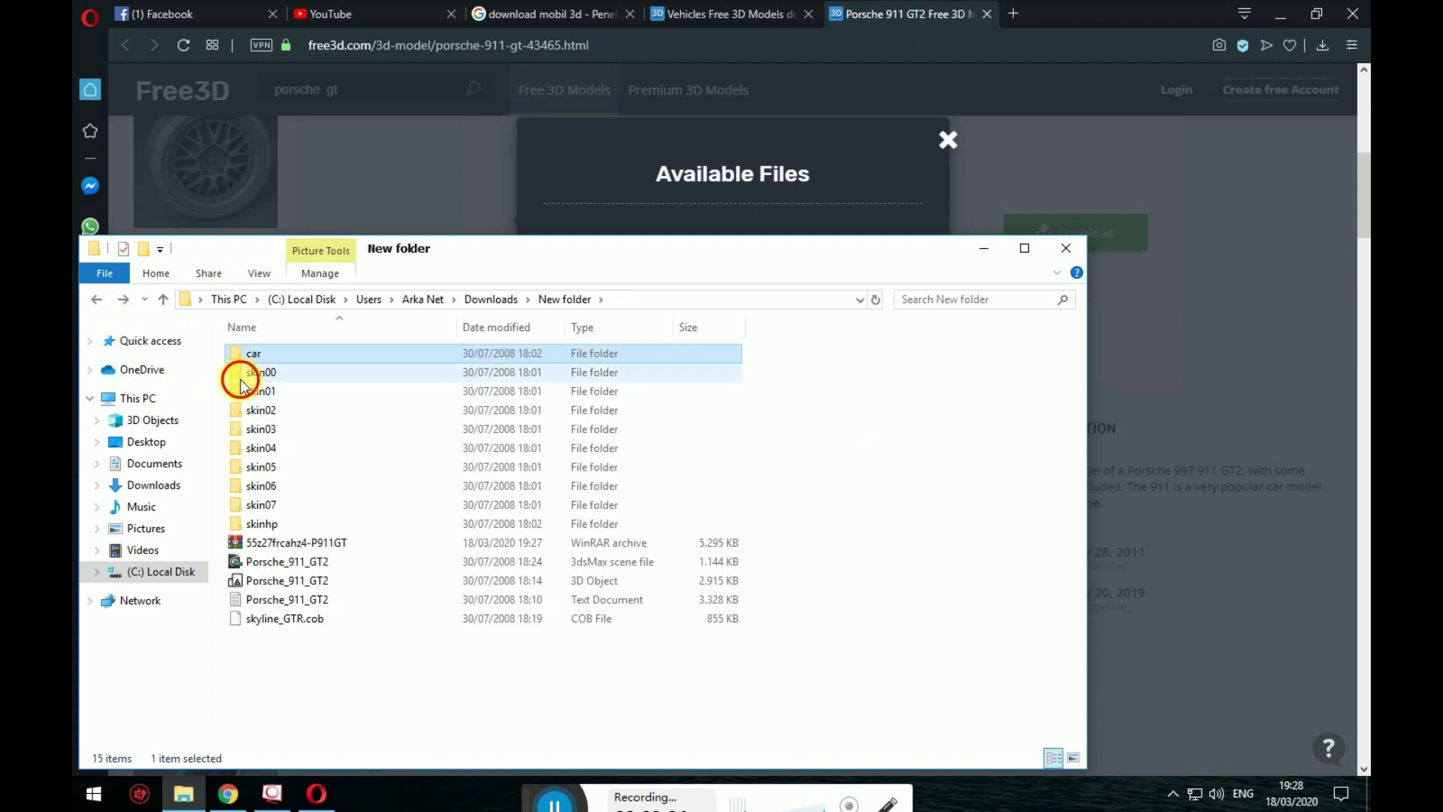
pyautogui.doubleClick(590, 410)
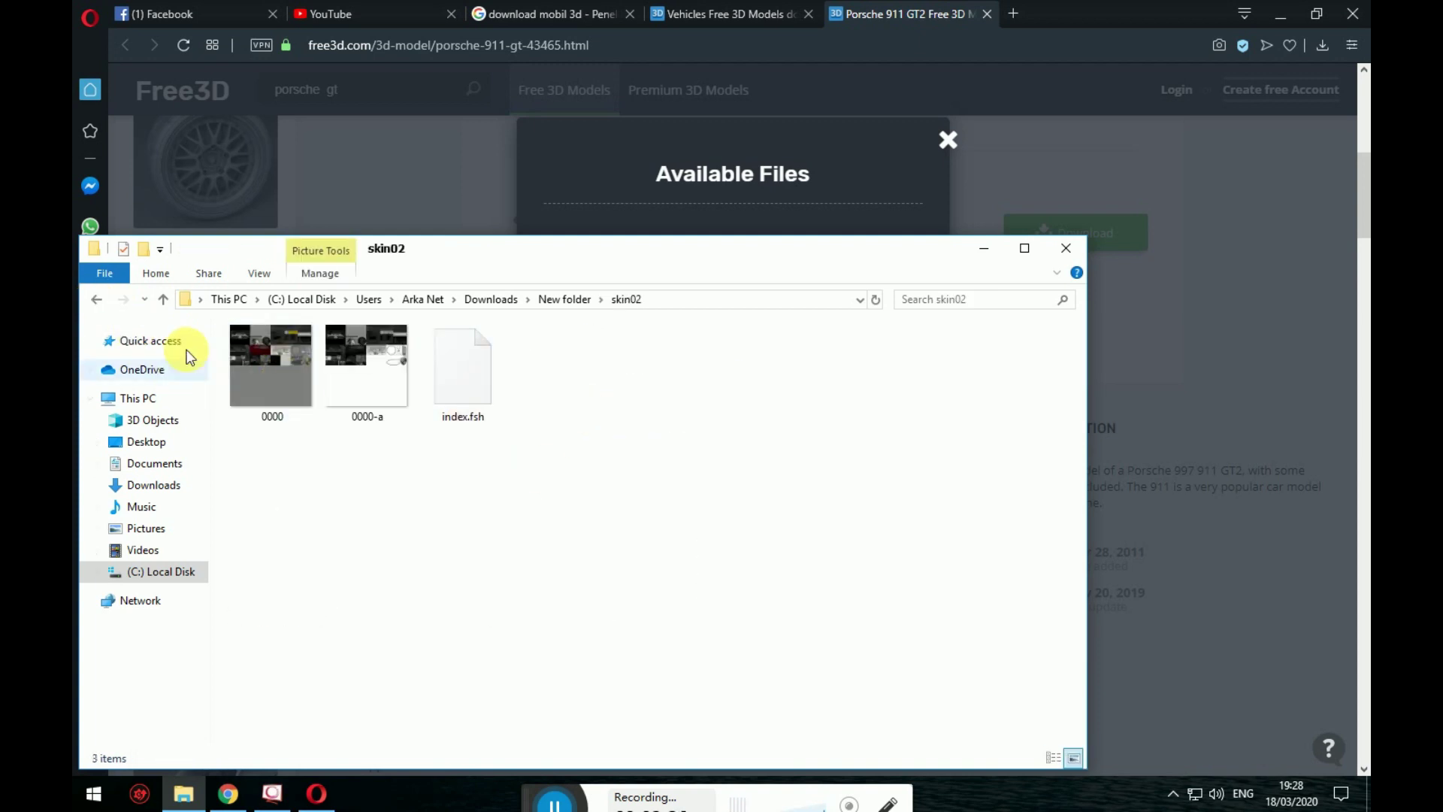
pyautogui.click(96, 299)
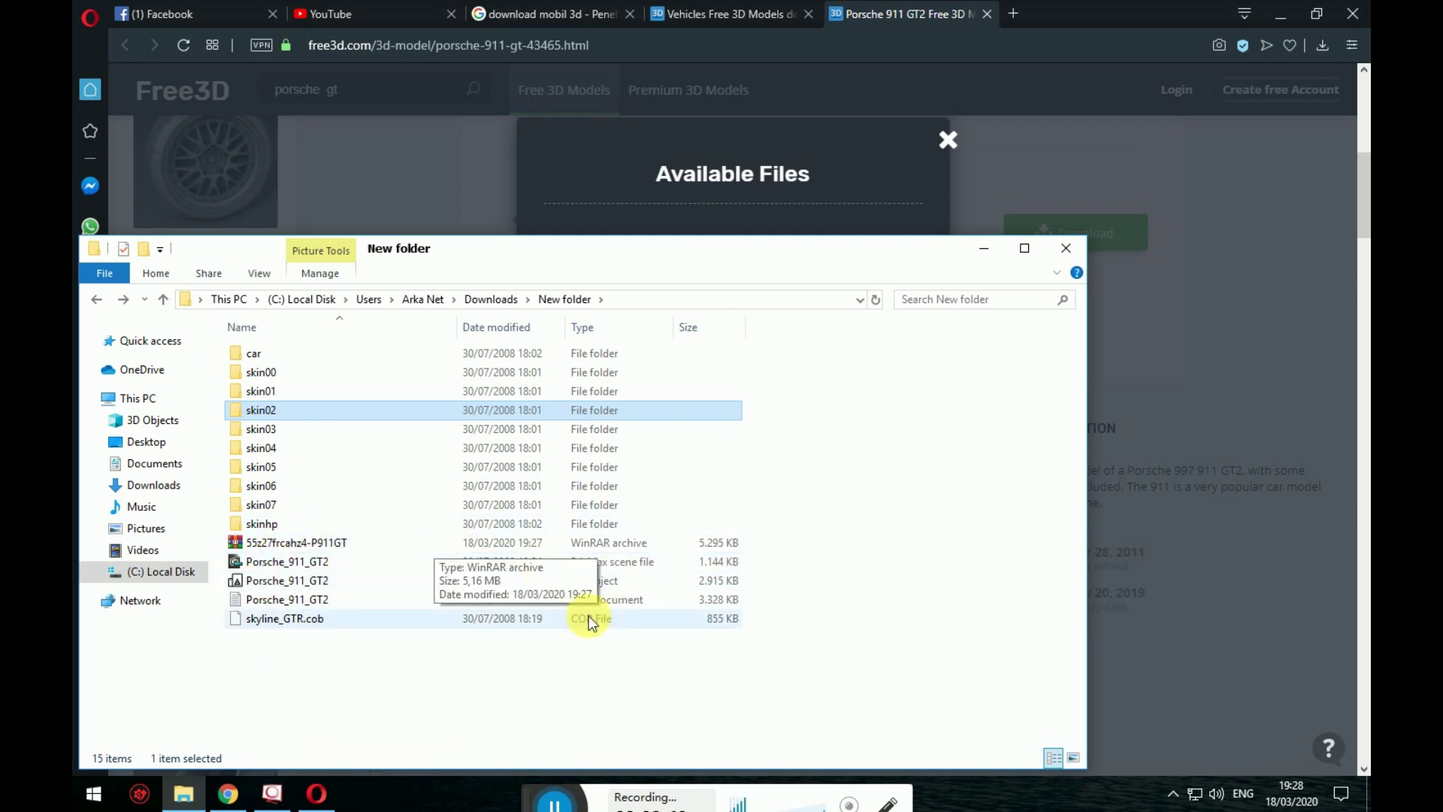
# - Open the Porsche_911_GT2 scene file in 3ds Max, dismissing the Learning Movies window, and select the body part at the car's door
pyautogui.doubleClick(313, 562)
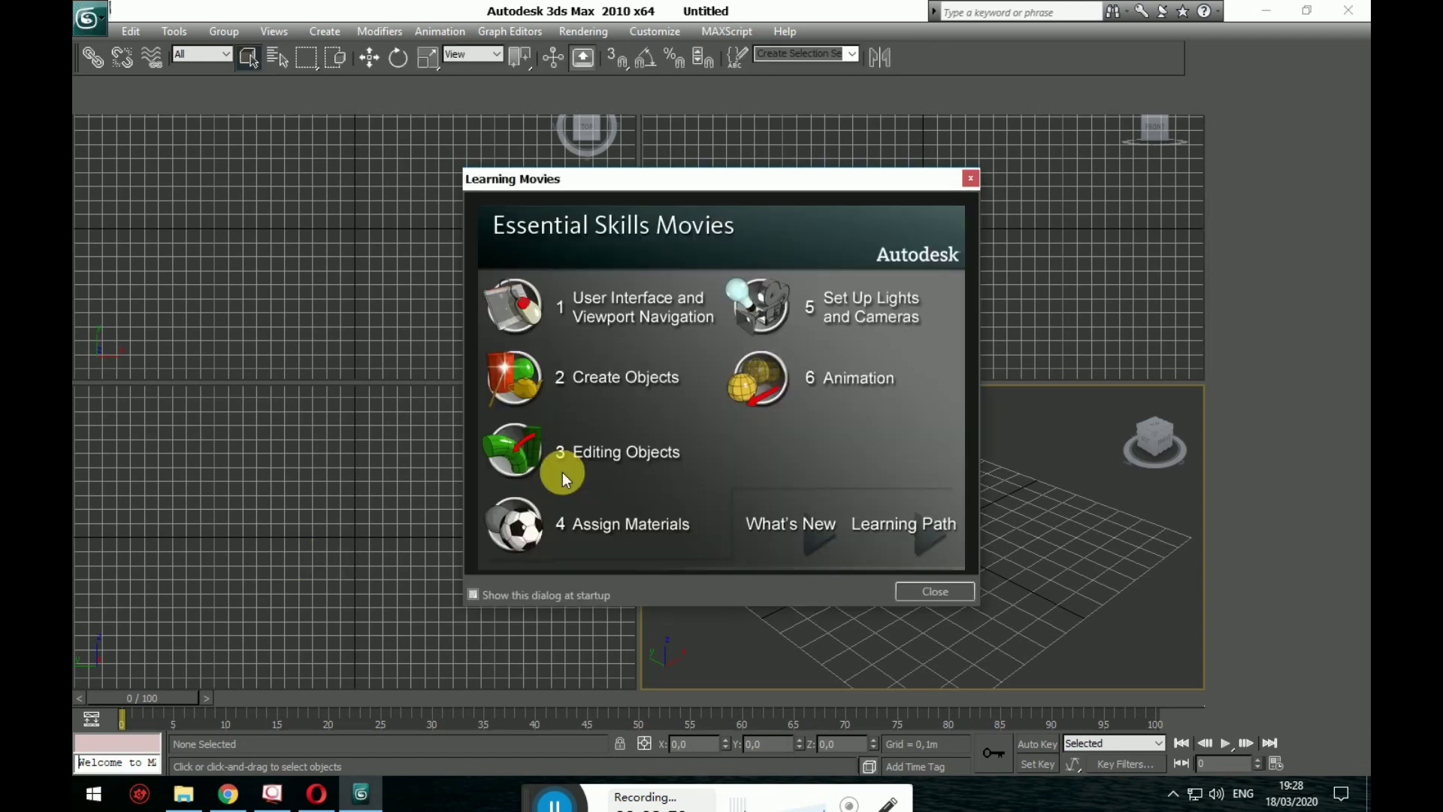
pyautogui.click(969, 179)
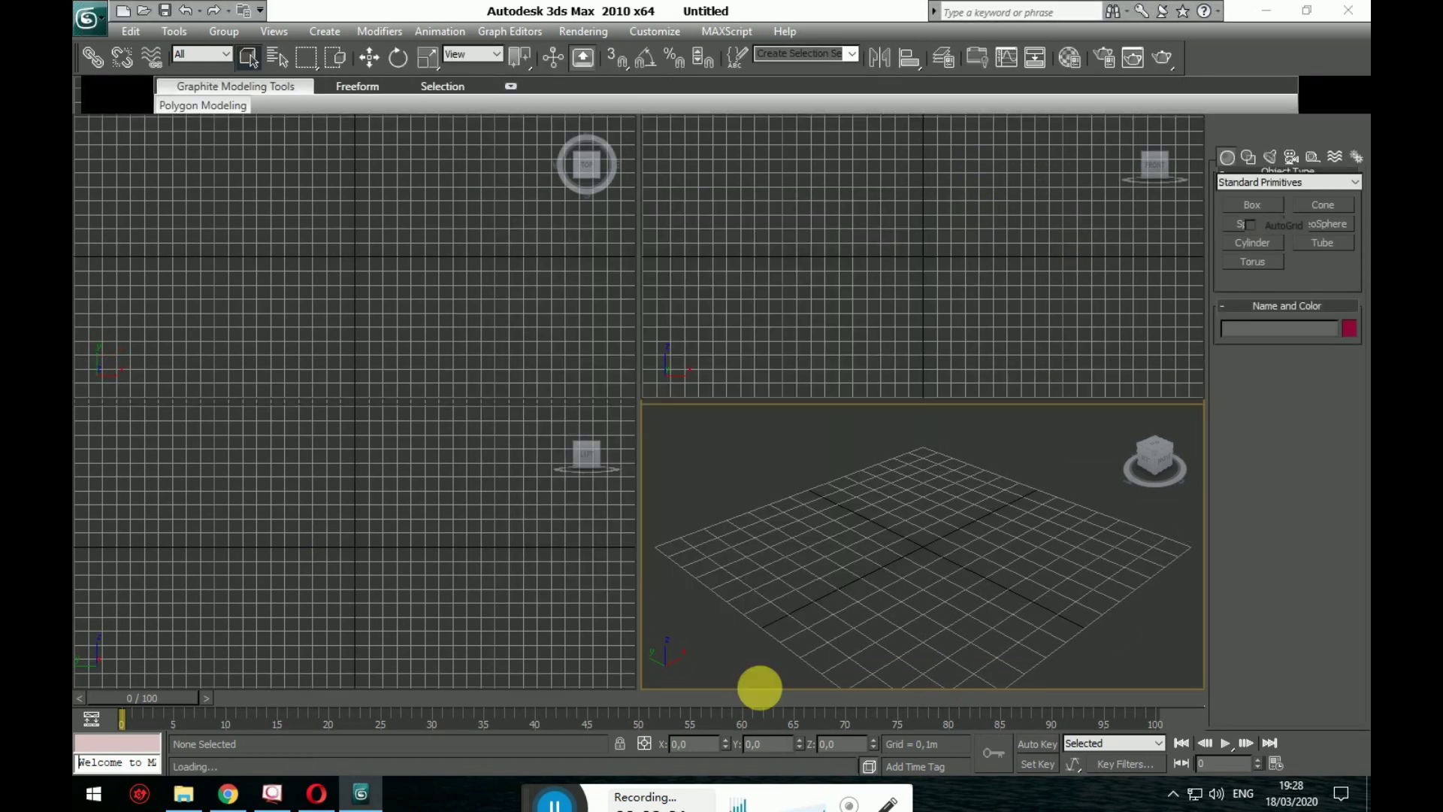
pyautogui.keyDown('alt'); pyautogui.moveTo(828, 422); pyautogui.dragTo(932, 424, button='middle'); pyautogui.keyUp('alt')
pyautogui.click(612, 380)
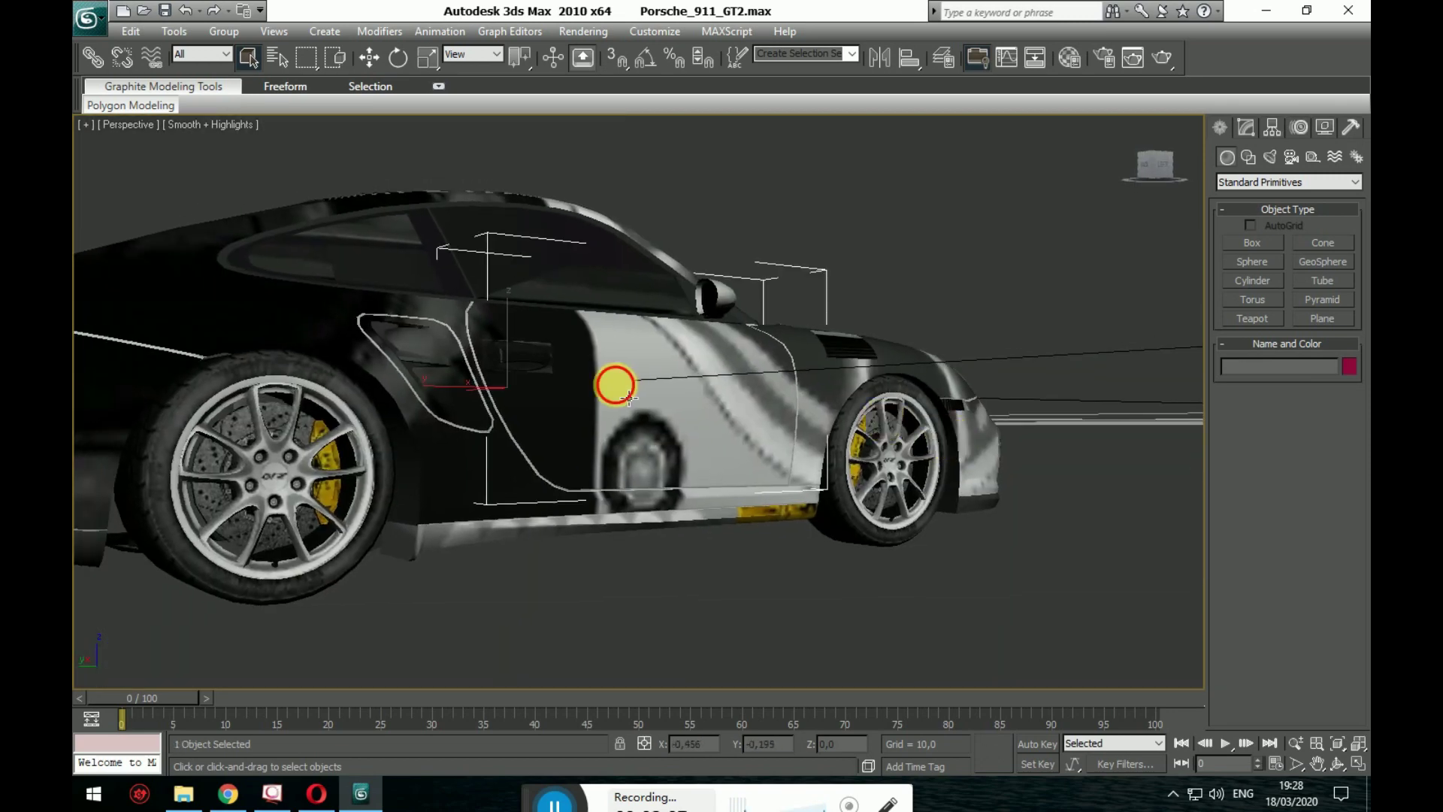
# - Try moving the selected door part outward from the car's side, then cancel the move
pyautogui.keyDown('alt'); pyautogui.moveTo(786, 380); pyautogui.dragTo(797, 421, button='middle'); pyautogui.keyUp('alt')
pyautogui.click(369, 57)
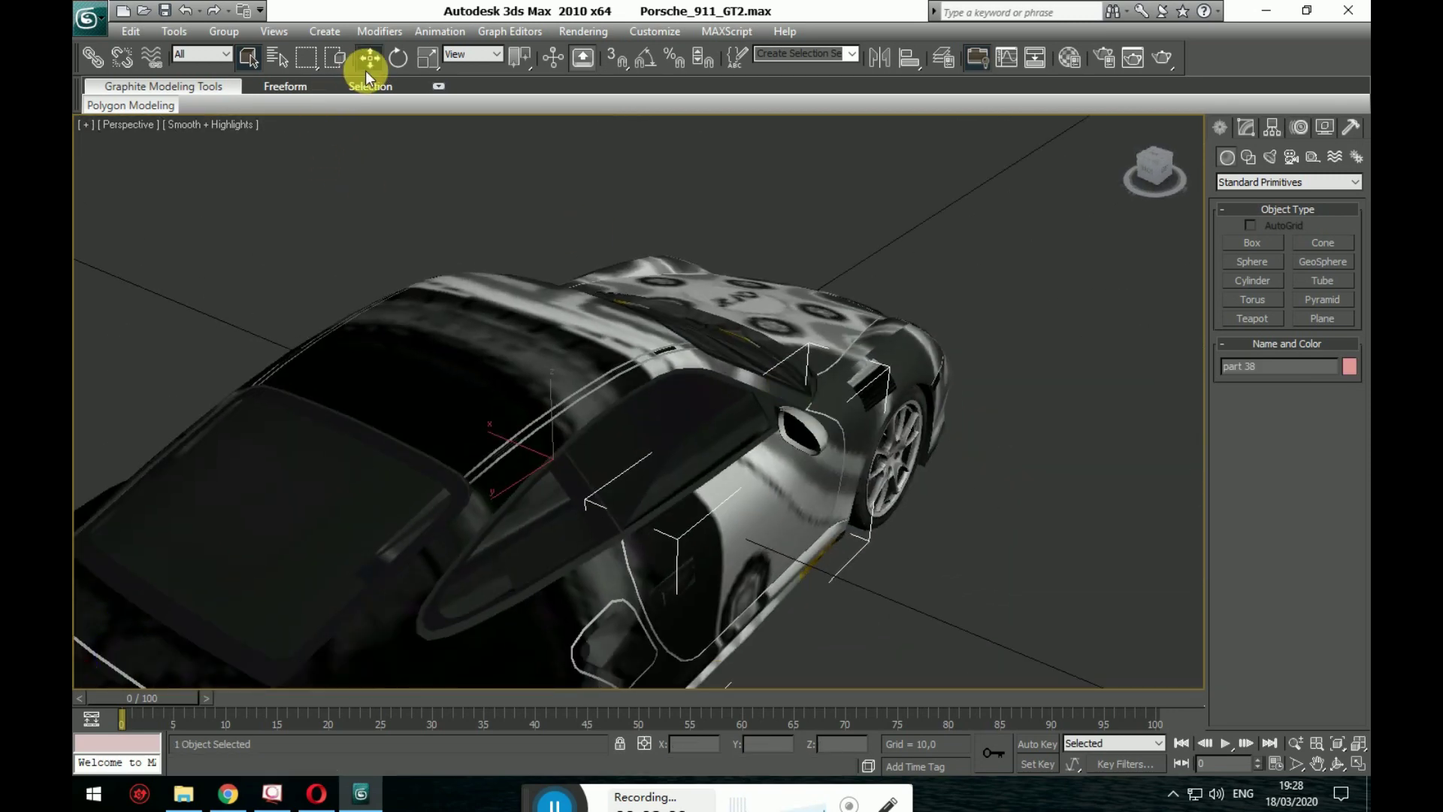
pyautogui.keyDown('alt'); pyautogui.moveTo(669, 308); pyautogui.dragTo(692, 219, button='middle'); pyautogui.keyUp('alt')
pyautogui.scroll(-3, 692, 218)
pyautogui.moveTo(574, 347); pyautogui.dragTo(667, 409)
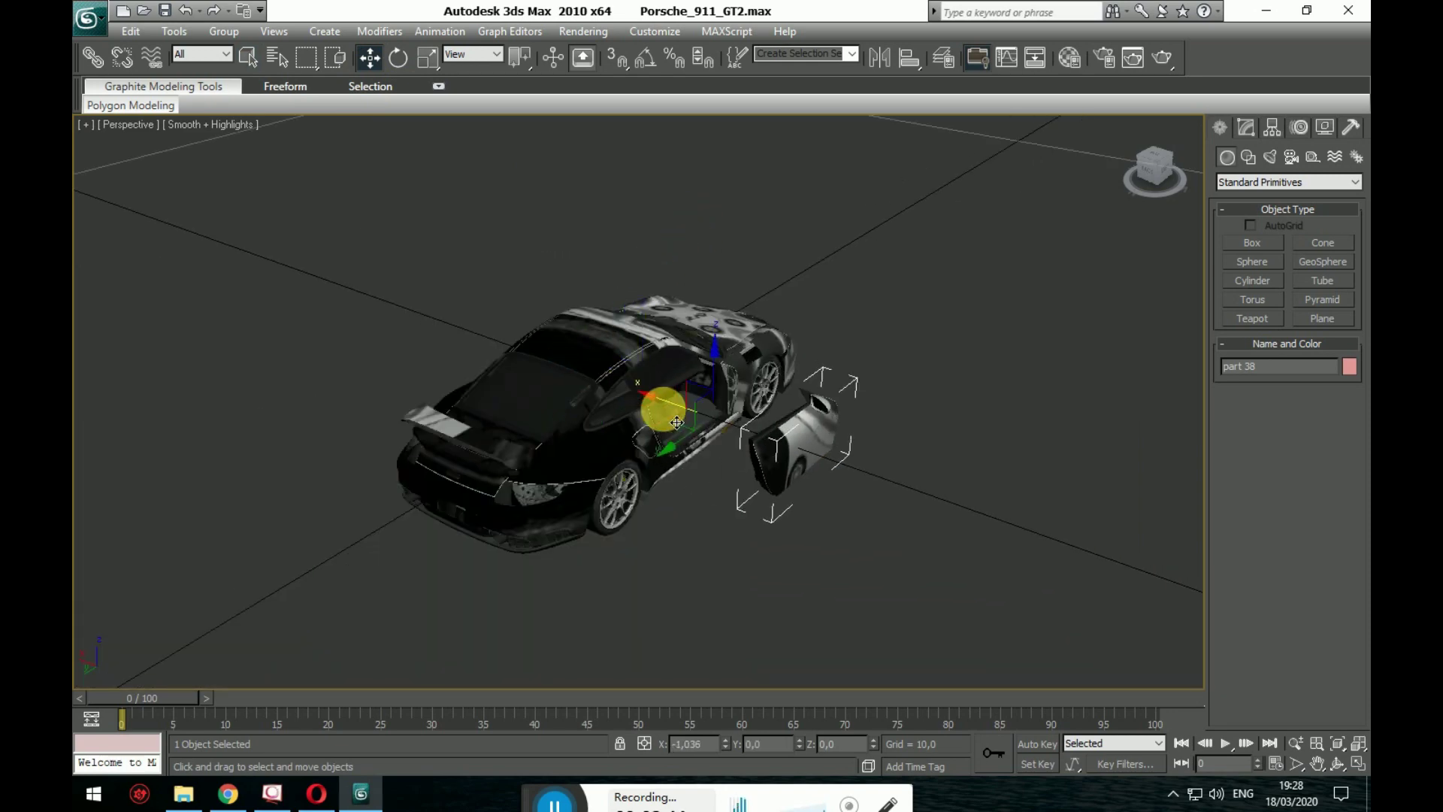
pyautogui.rightClick(661, 409)
# - Try lifting the front hood part upward off the car, then cancel the move
pyautogui.moveTo(661, 408)
pyautogui.keyDown('alt'); pyautogui.mouseDown(button='middle')
pyautogui.moveTo(641, 453)
pyautogui.moveTo(660, 419)
pyautogui.mouseUp(button='middle'); pyautogui.keyUp('alt')
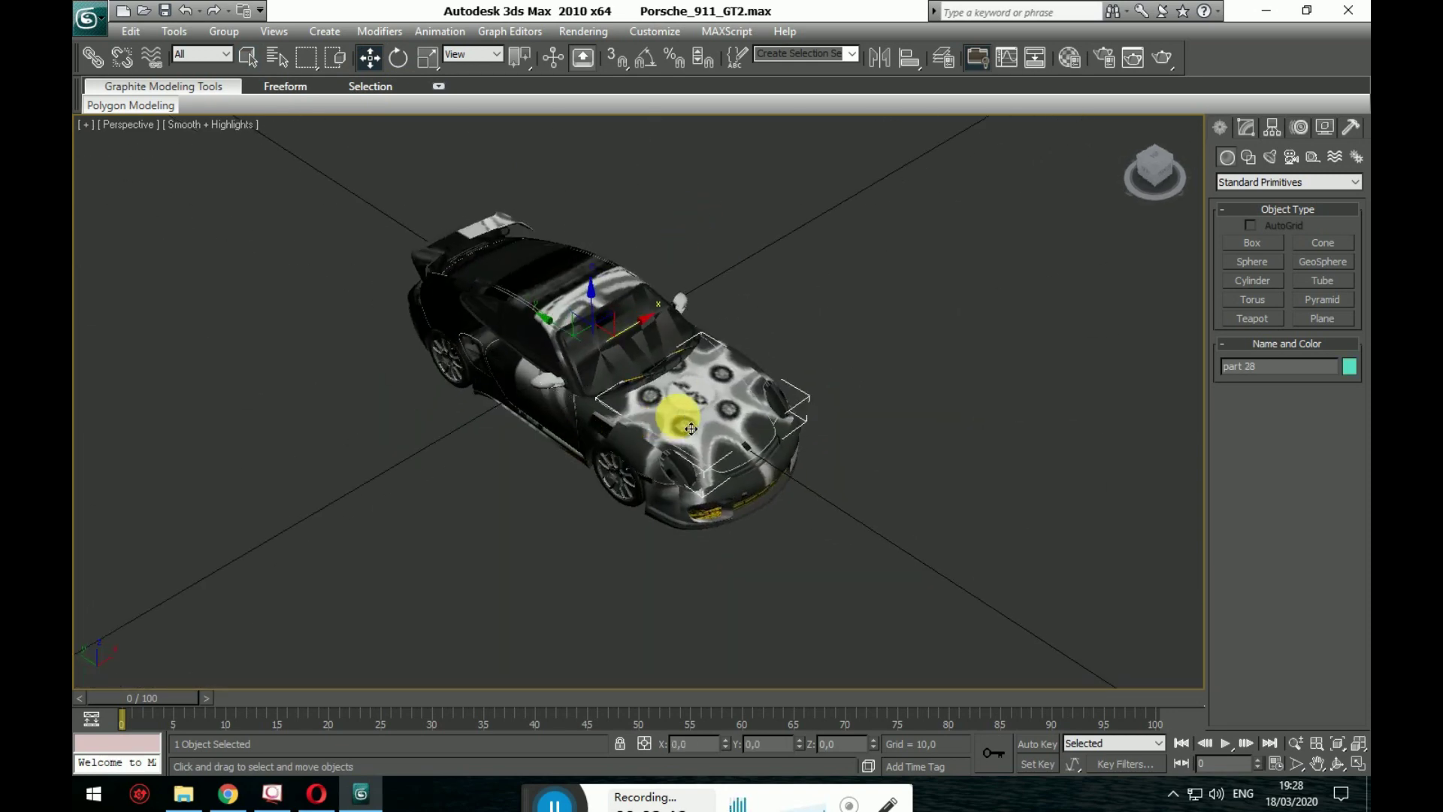
pyautogui.click(611, 306)
pyautogui.moveTo(611, 306); pyautogui.dragTo(607, 235)
pyautogui.rightClick(611, 236)
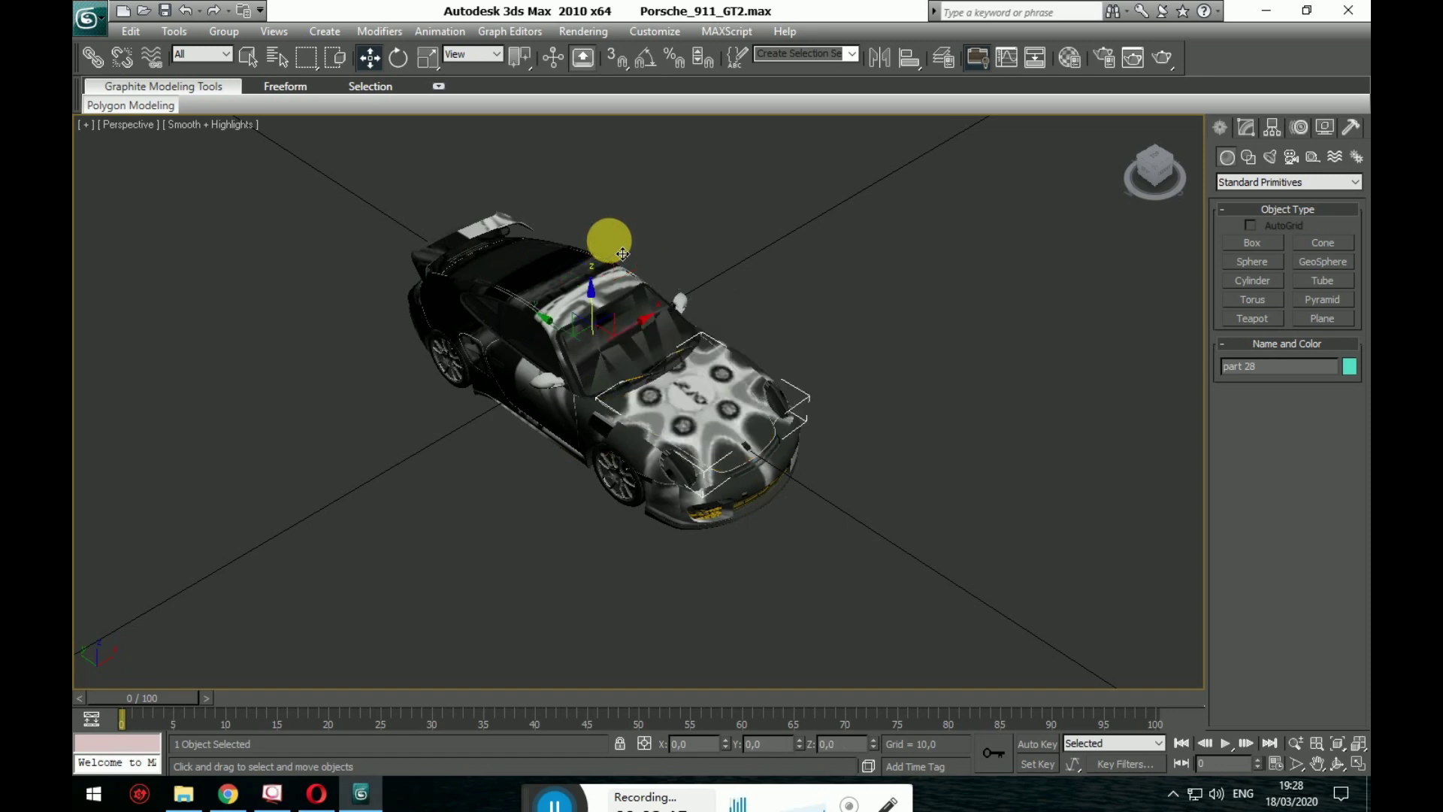
# - Try moving the door part on the car's other side away from the body, then cancel the move
pyautogui.keyDown('alt'); pyautogui.moveTo(611, 235); pyautogui.dragTo(590, 298, button='middle'); pyautogui.keyUp('alt')
pyautogui.click(747, 378)
pyautogui.scroll(8, 766, 390)
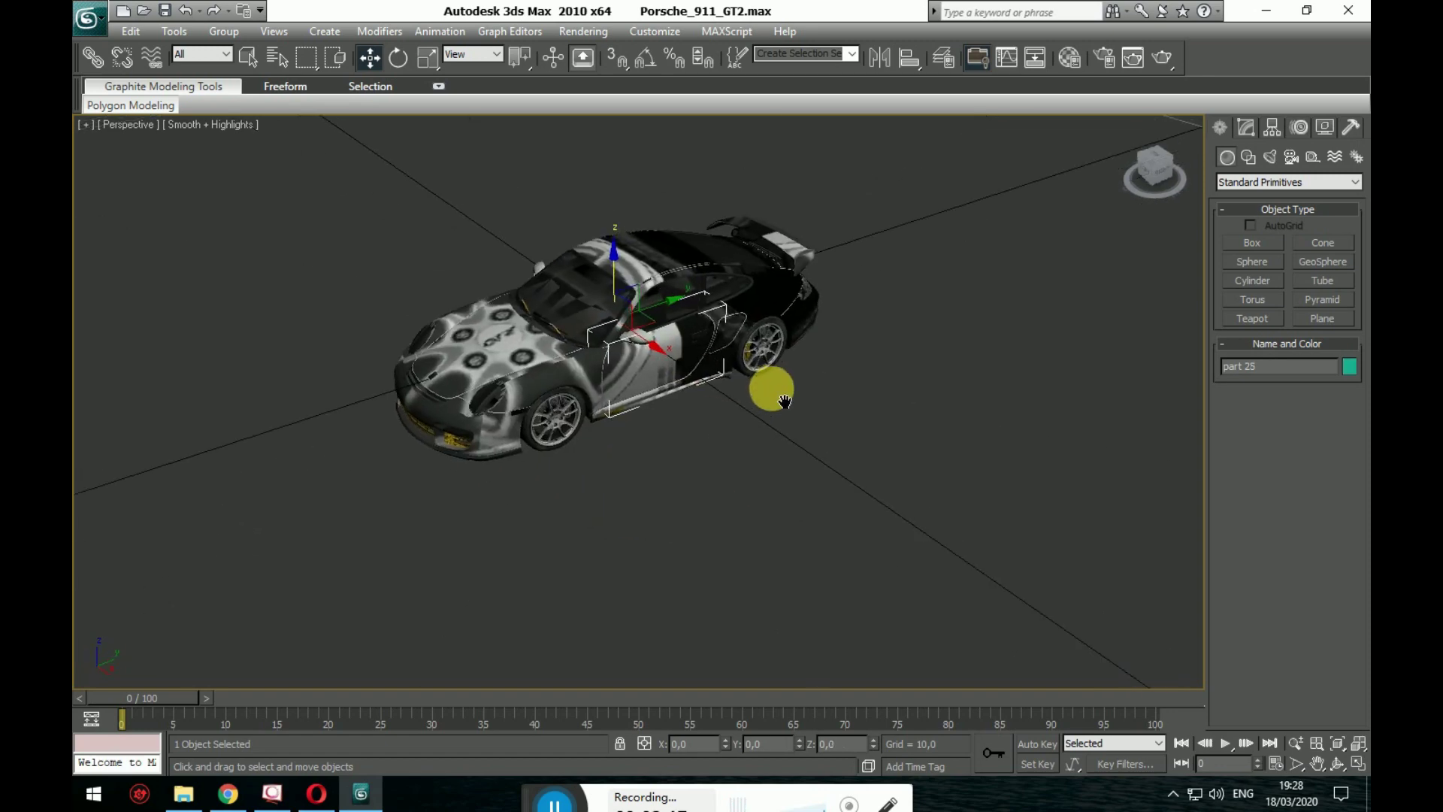
pyautogui.moveTo(842, 518); pyautogui.dragTo(853, 556, button='middle')
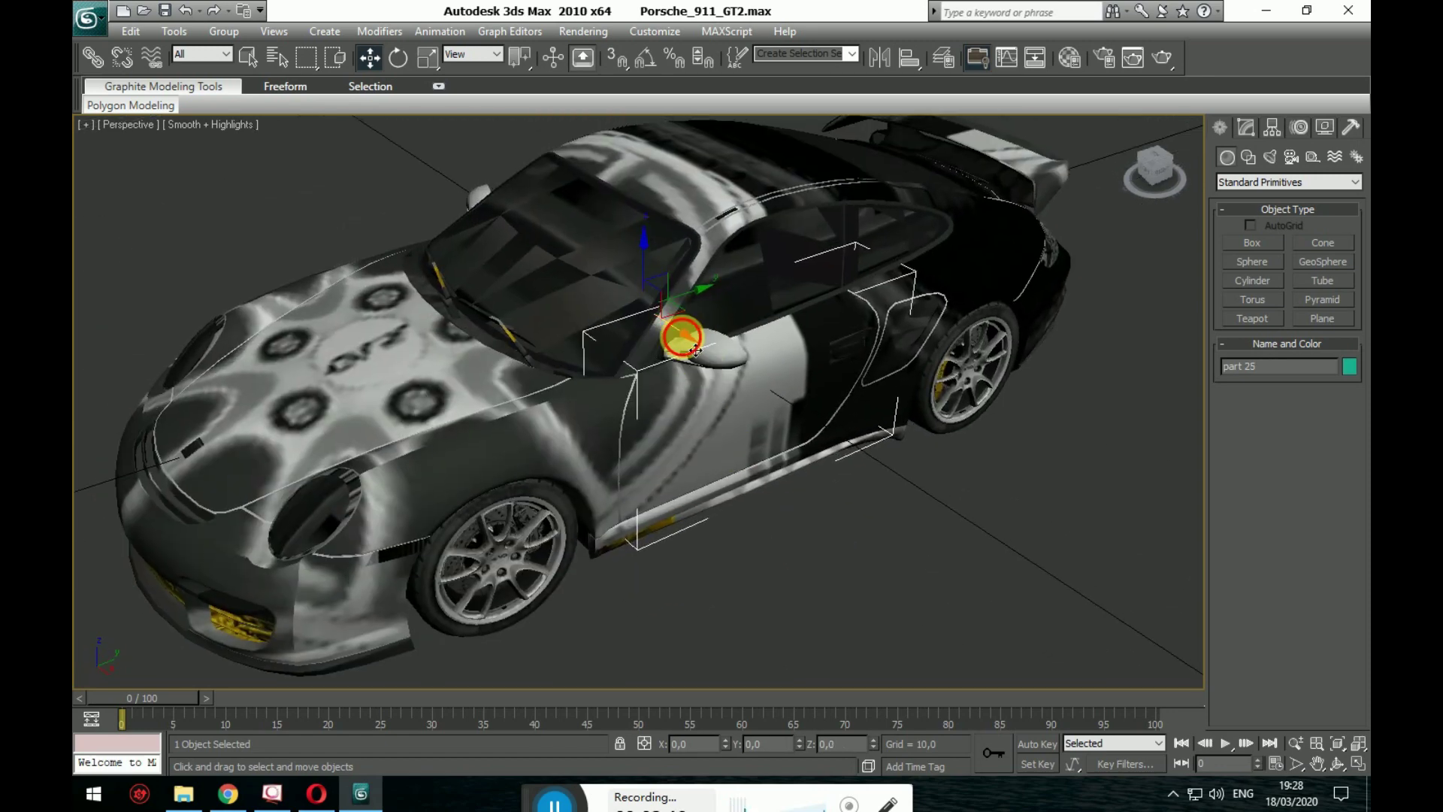
pyautogui.moveTo(695, 351); pyautogui.dragTo(863, 441)
pyautogui.rightClick(863, 441)
# - Select the rear spoiler part and, at its mesh's element level, select the wing blade
pyautogui.keyDown('alt'); pyautogui.moveTo(864, 441); pyautogui.dragTo(849, 374, button='middle'); pyautogui.keyUp('alt')
pyautogui.click(925, 390)
pyautogui.keyDown('alt'); pyautogui.moveTo(931, 334); pyautogui.dragTo(825, 425, button='middle'); pyautogui.keyUp('alt')
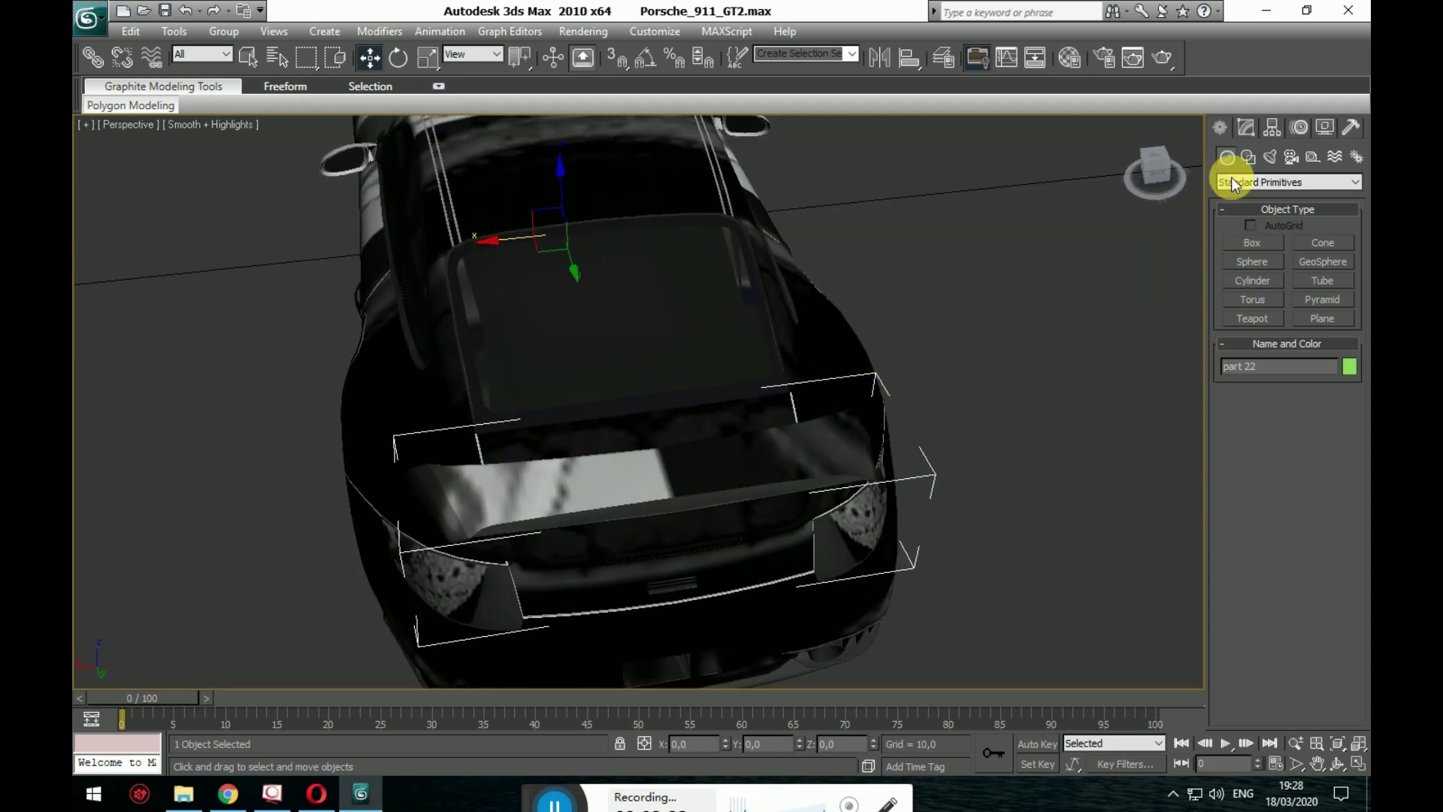
pyautogui.click(1247, 128)
pyautogui.click(1325, 389)
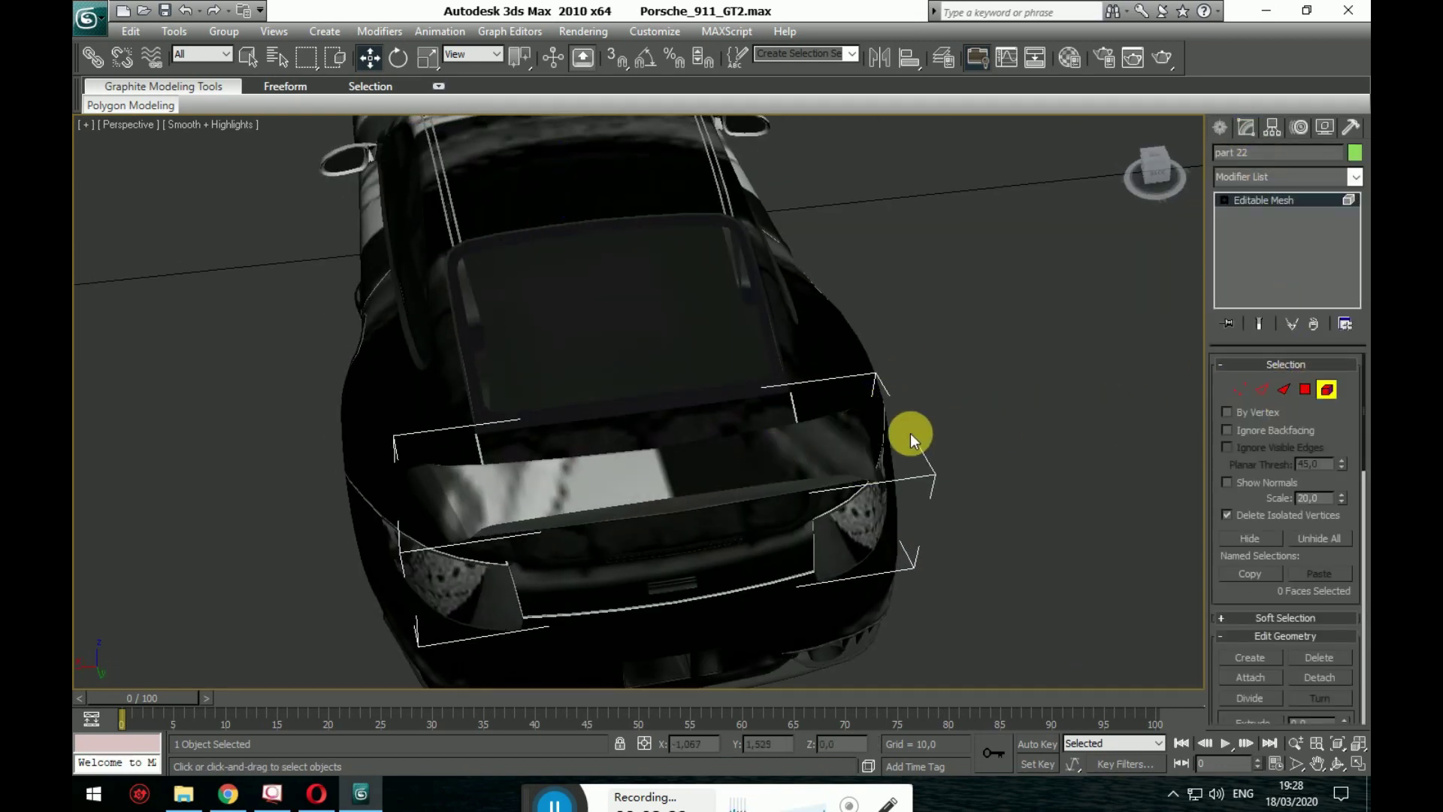
pyautogui.click(831, 474)
pyautogui.keyDown('alt'); pyautogui.moveTo(831, 474); pyautogui.dragTo(992, 481, button='middle'); pyautogui.keyUp('alt')
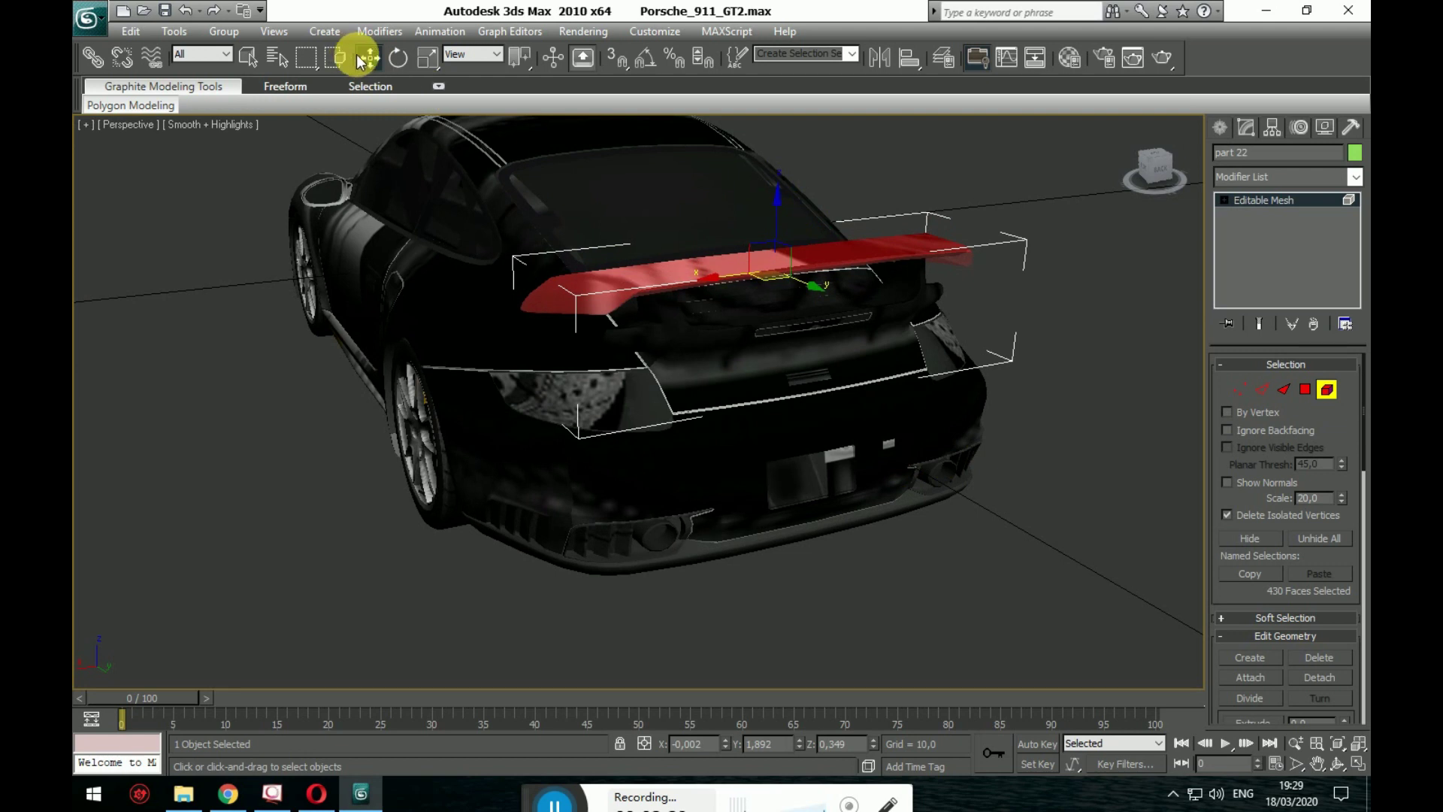
# - Scale the selected spoiler wing to about 147% along the X axis to widen it
pyautogui.click(426, 57)
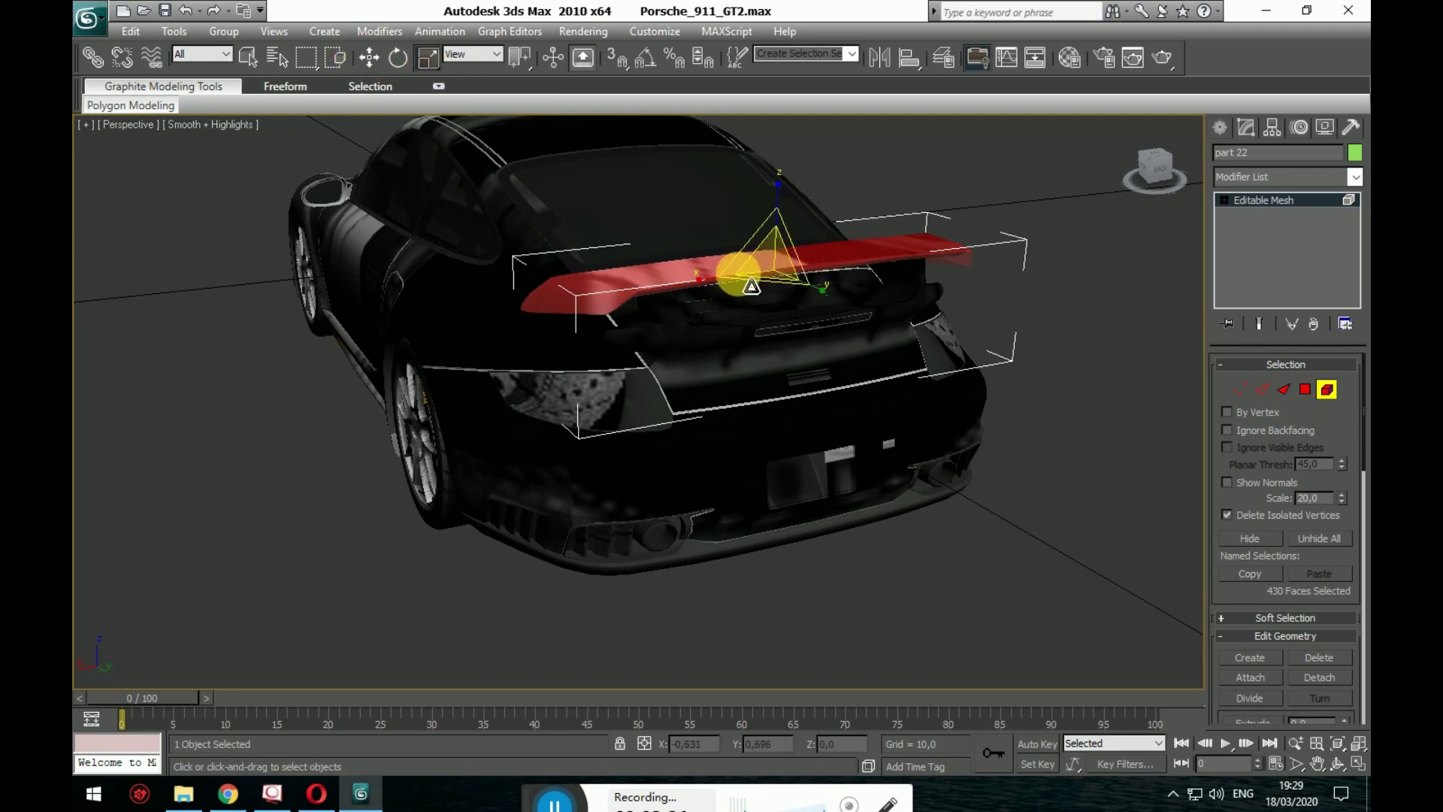
pyautogui.moveTo(703, 292); pyautogui.dragTo(689, 291)
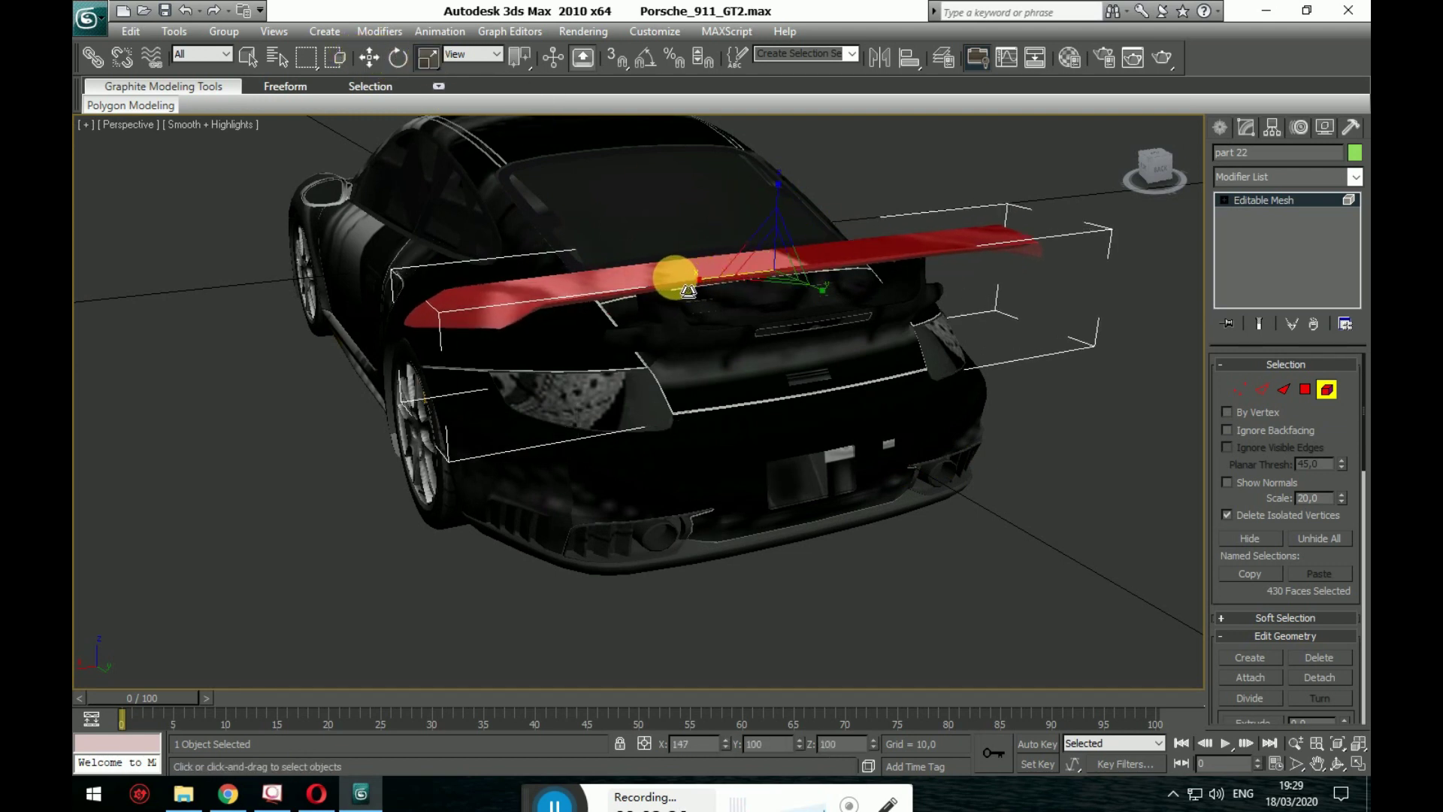
pyautogui.moveTo(688, 291)
pyautogui.keyDown('alt'); pyautogui.mouseDown(button='middle')
pyautogui.moveTo(847, 313)
pyautogui.moveTo(906, 281)
pyautogui.moveTo(781, 368)
pyautogui.mouseUp(button='middle'); pyautogui.keyUp('alt')
# - Deselect the wing, leave the element level of the spoiler mesh and clear the object selection
pyautogui.click(781, 368)
pyautogui.moveTo(958, 385)
pyautogui.keyDown('alt'); pyautogui.mouseDown(button='middle')
pyautogui.moveTo(647, 330)
pyautogui.moveTo(679, 348)
pyautogui.moveTo(702, 304)
pyautogui.moveTo(755, 284)
pyautogui.moveTo(769, 299)
pyautogui.moveTo(496, 332)
pyautogui.moveTo(603, 385)
pyautogui.moveTo(759, 386)
pyautogui.moveTo(741, 350)
pyautogui.mouseUp(button='middle'); pyautogui.keyUp('alt')
pyautogui.scroll(-4, 702, 307)
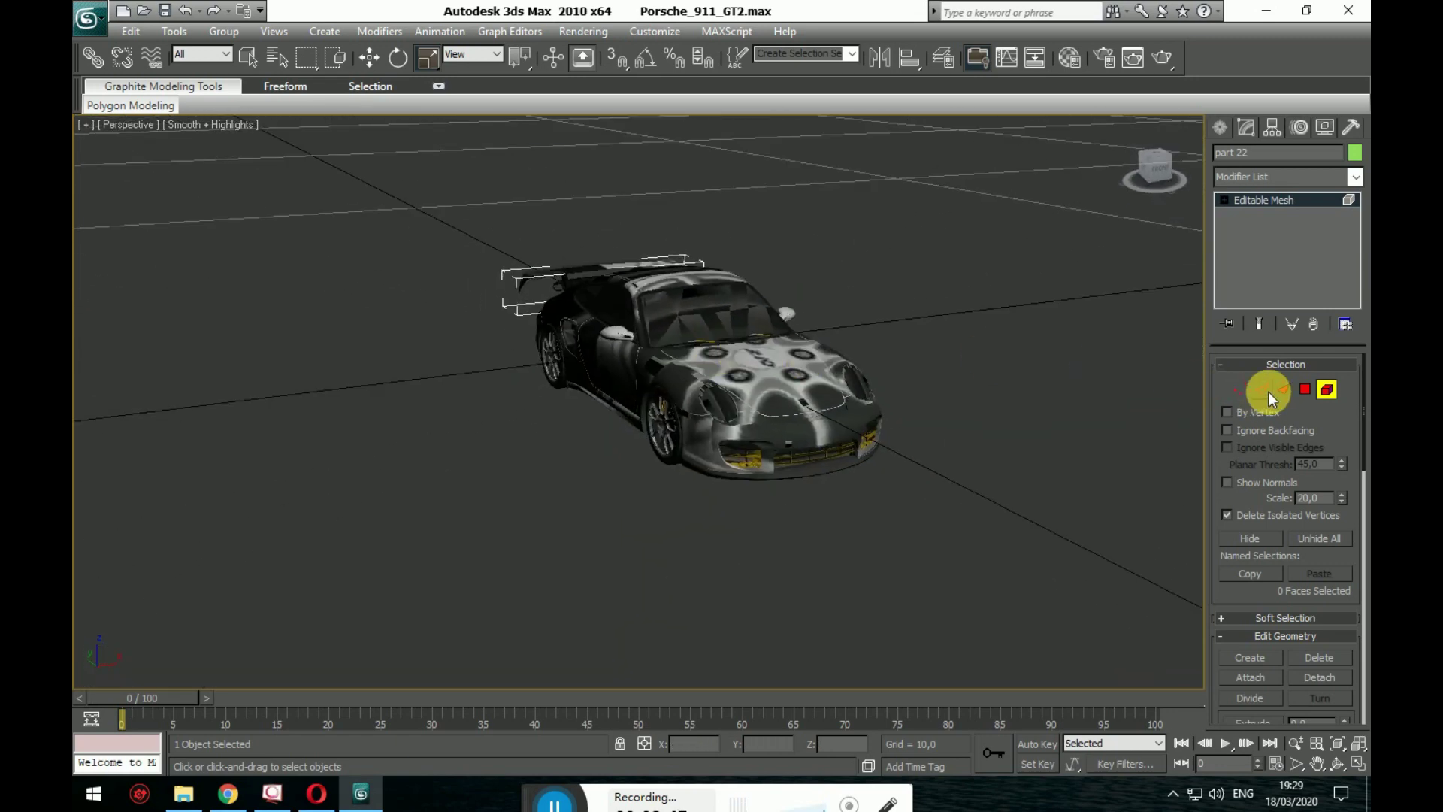
pyautogui.click(1333, 385)
pyautogui.keyDown('alt'); pyautogui.moveTo(1053, 359); pyautogui.dragTo(926, 394, button='middle'); pyautogui.keyUp('alt')
pyautogui.click(1022, 372)
pyautogui.scroll(2, 927, 386)
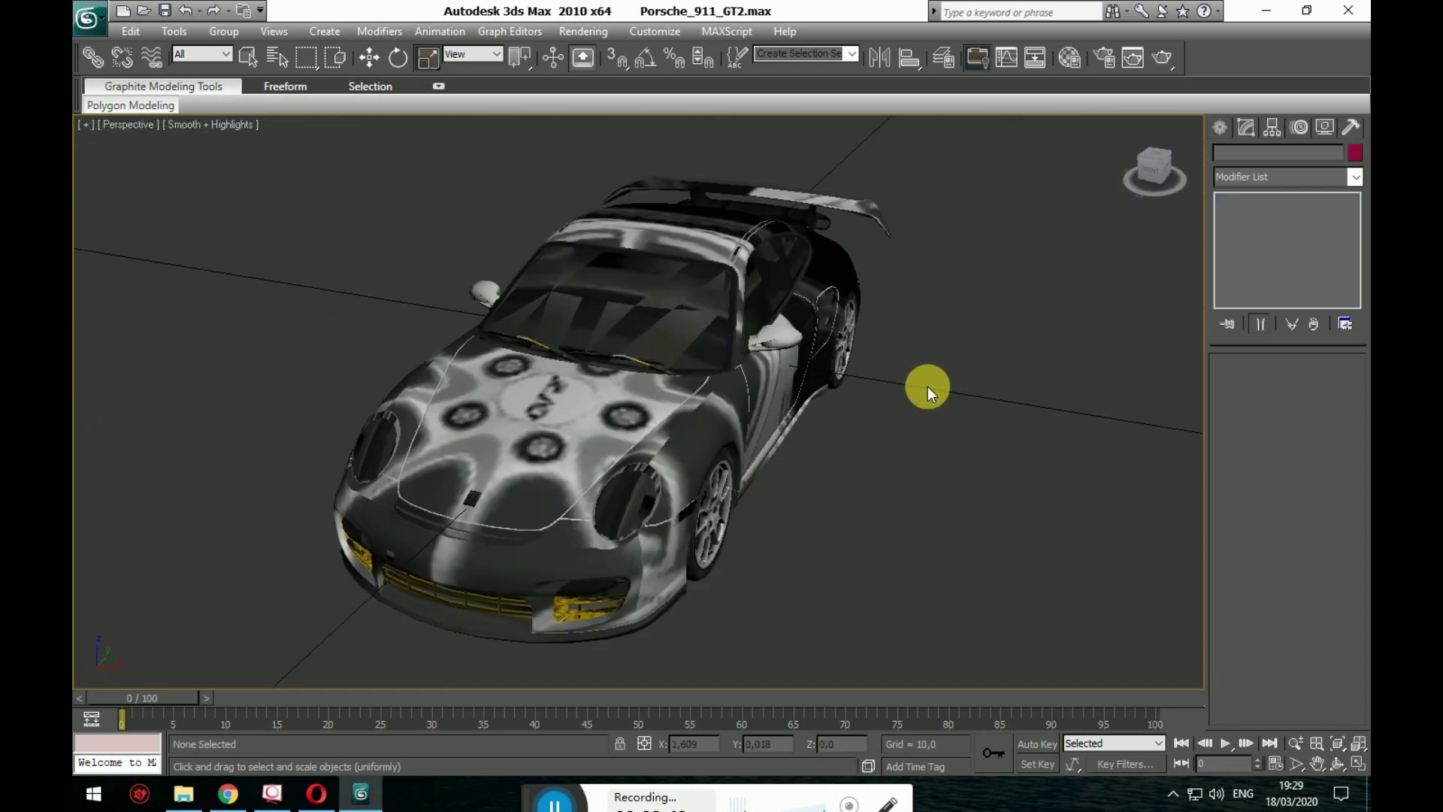
# - Open the Material Editor and check the sample slot options of the first car material
pyautogui.click(1070, 58)
pyautogui.click(1006, 184)
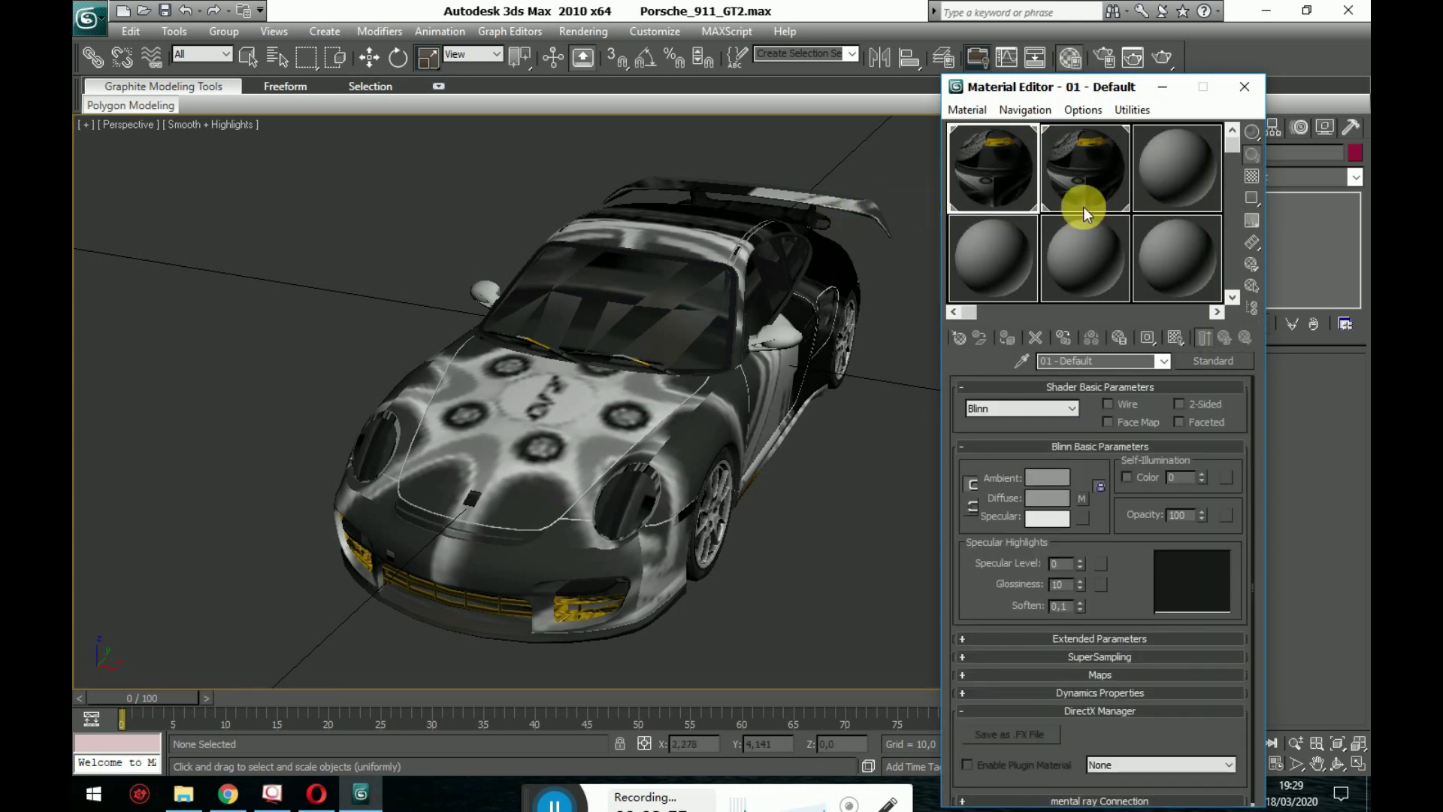
pyautogui.rightClick(1004, 170)
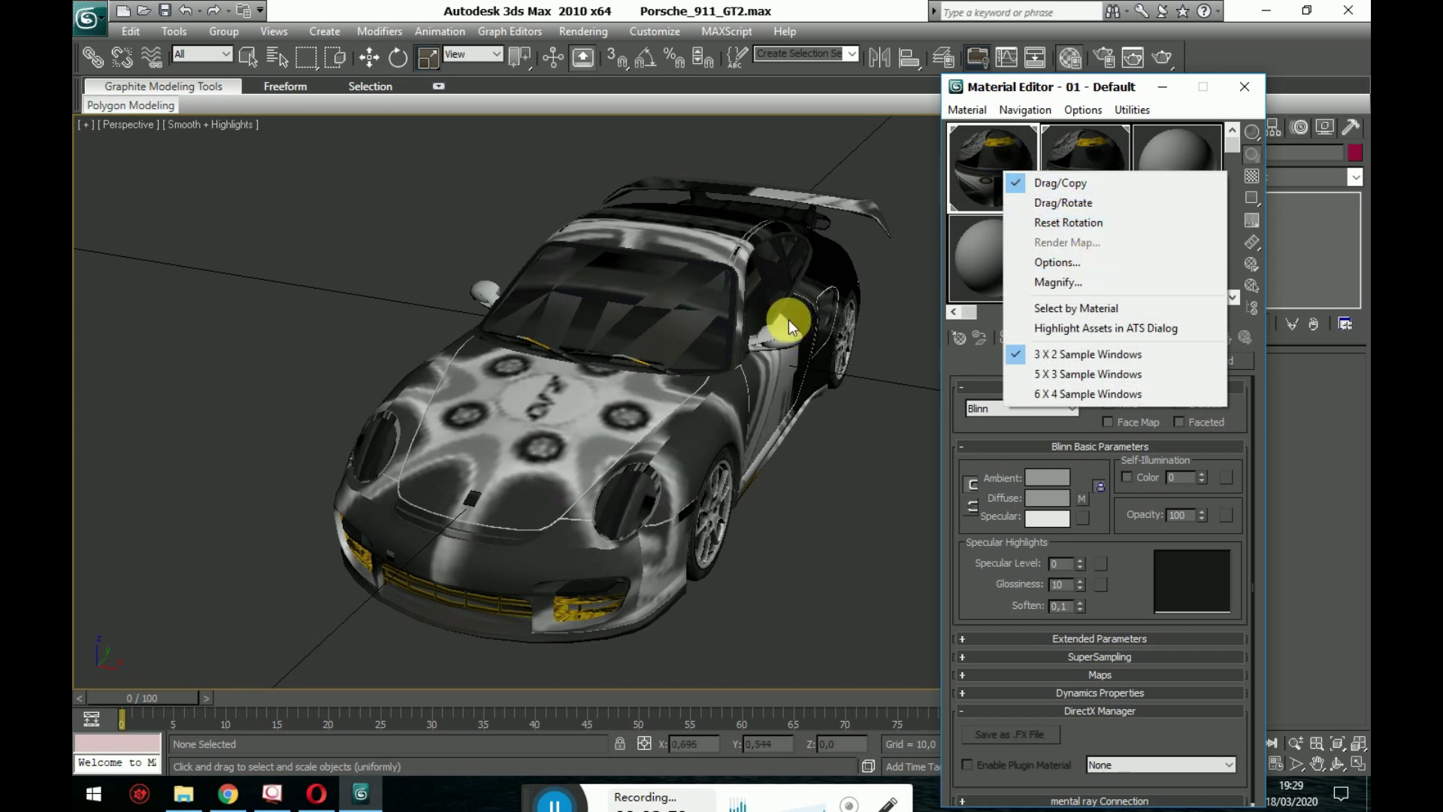
pyautogui.click(1053, 222)
pyautogui.rightClick(987, 183)
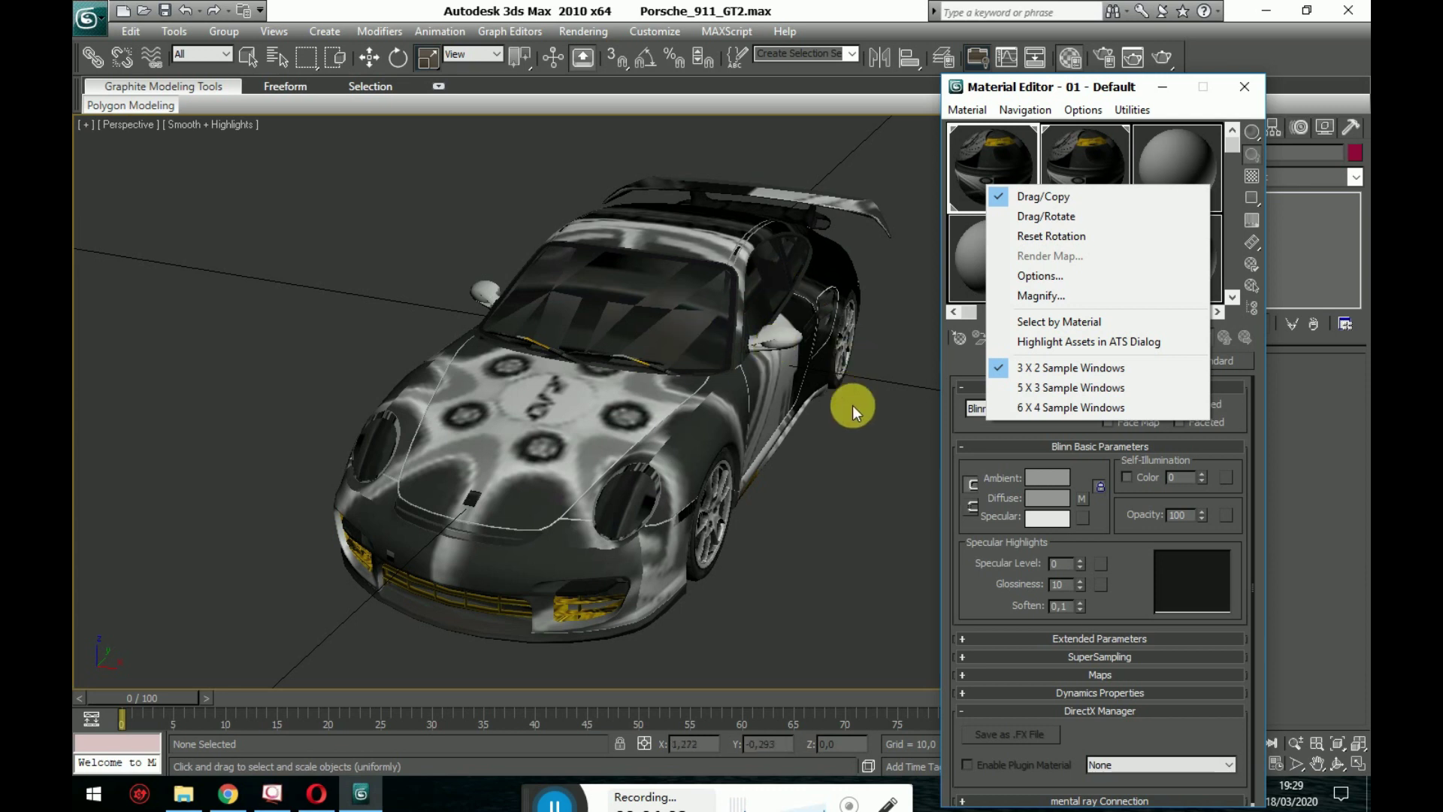
pyautogui.click(868, 422)
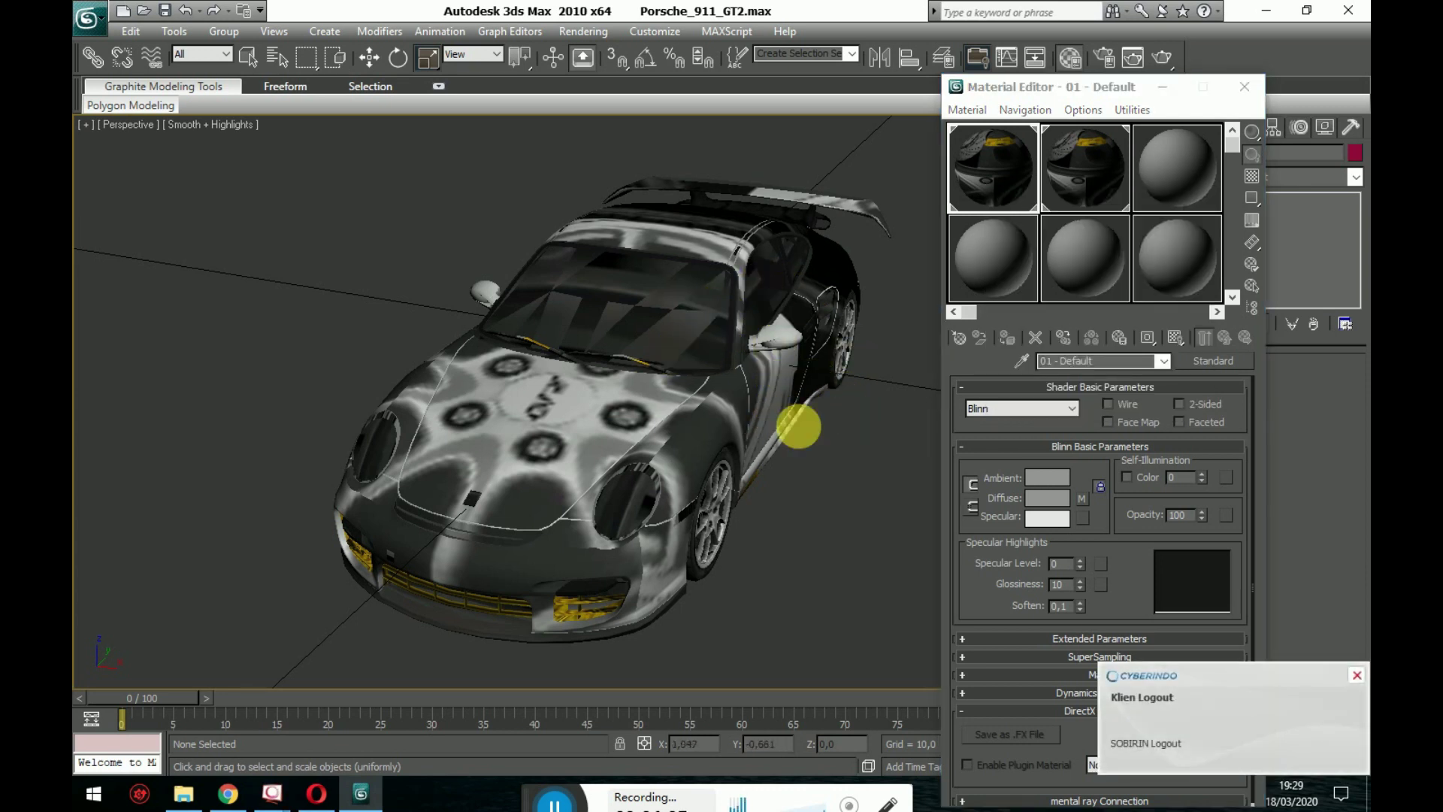
pyautogui.moveTo(798, 426); pyautogui.dragTo(809, 410, button='middle')
# - Set the diffuse colour of the 07 - Default material to dark red with RGB 148, 0, 0
pyautogui.click(998, 256)
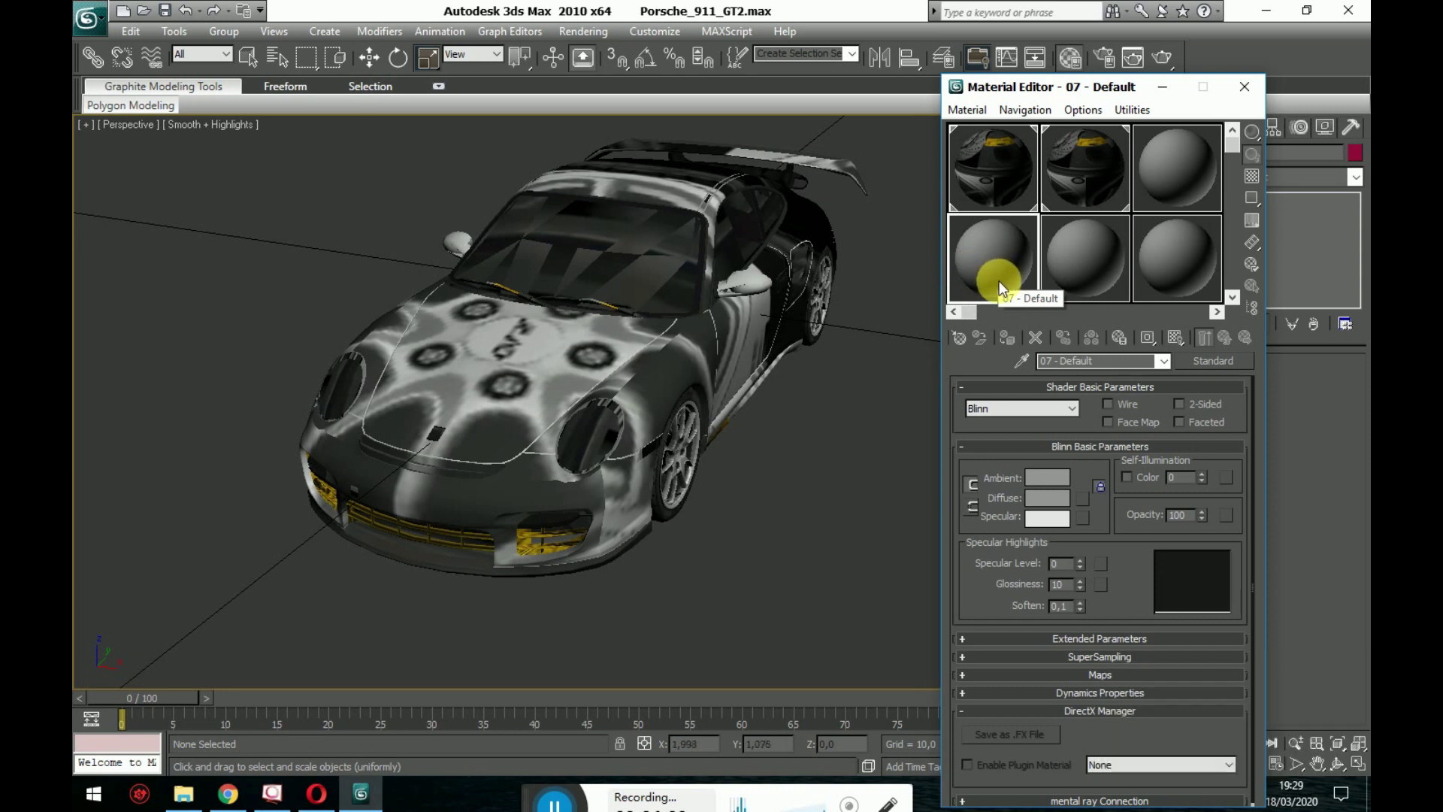
pyautogui.click(1053, 500)
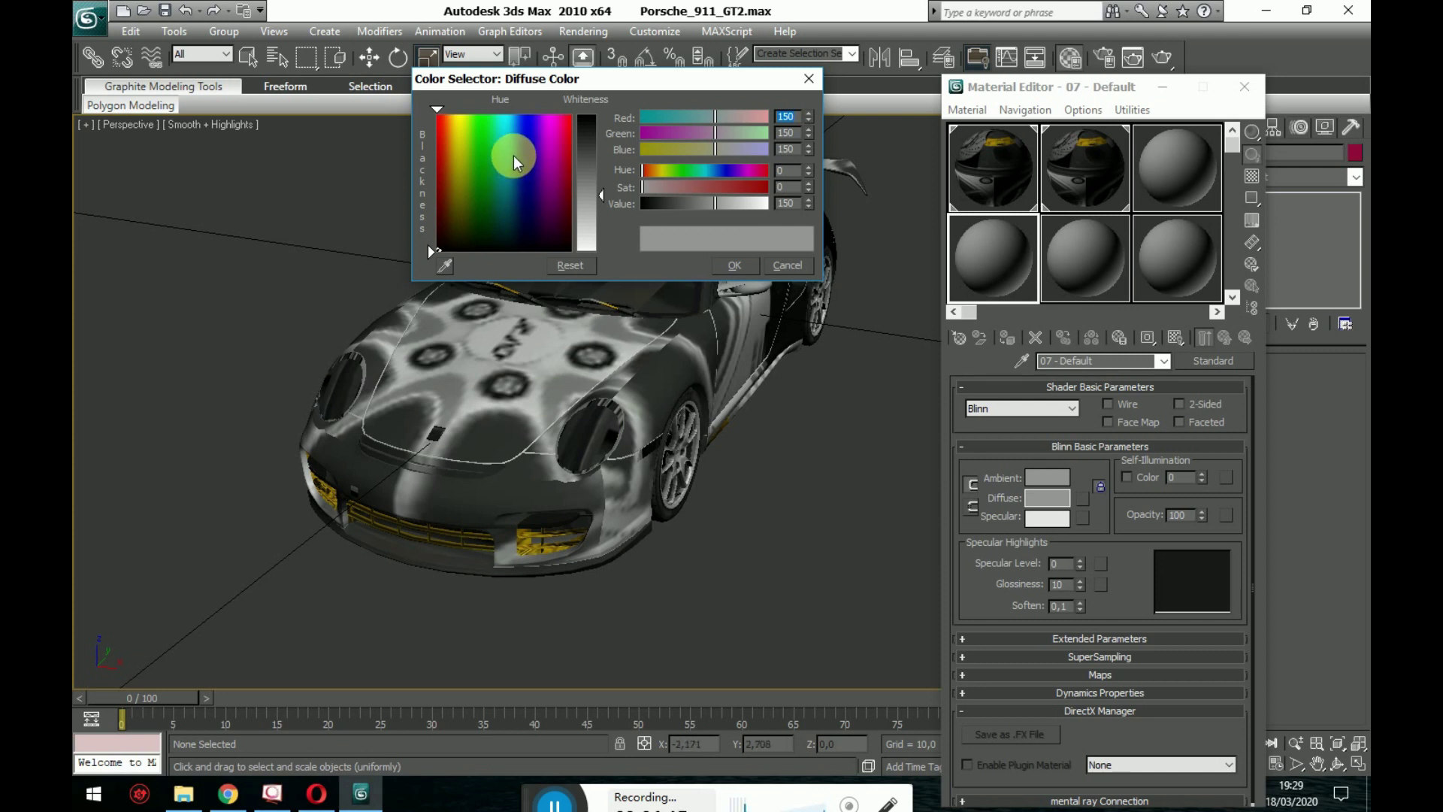
pyautogui.moveTo(514, 157); pyautogui.dragTo(438, 173)
pyautogui.moveTo(593, 122); pyautogui.dragTo(593, 115)
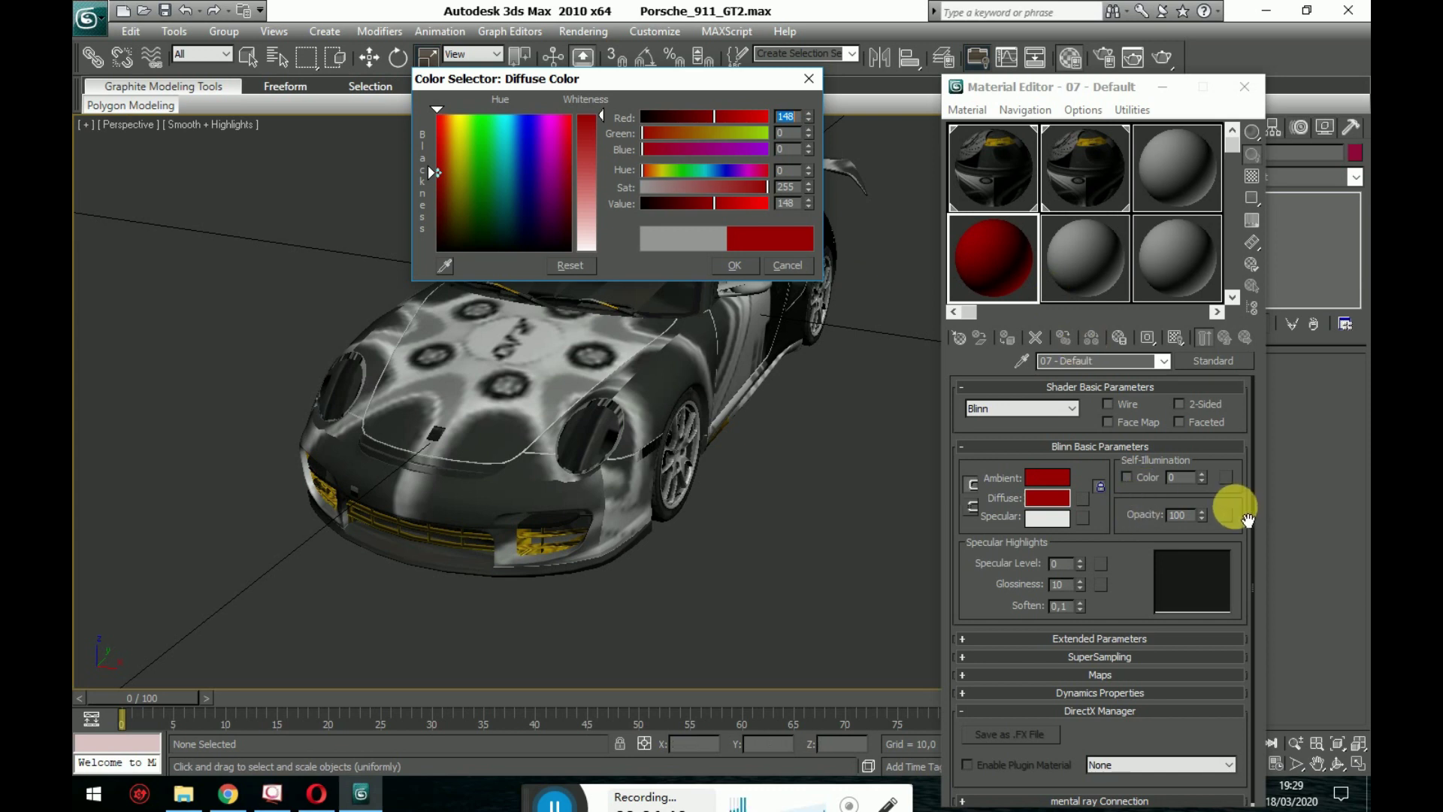
# - Set the red material's Specular Level to 69 and Glossiness to 17, and close the colour selector
pyautogui.click(1081, 581)
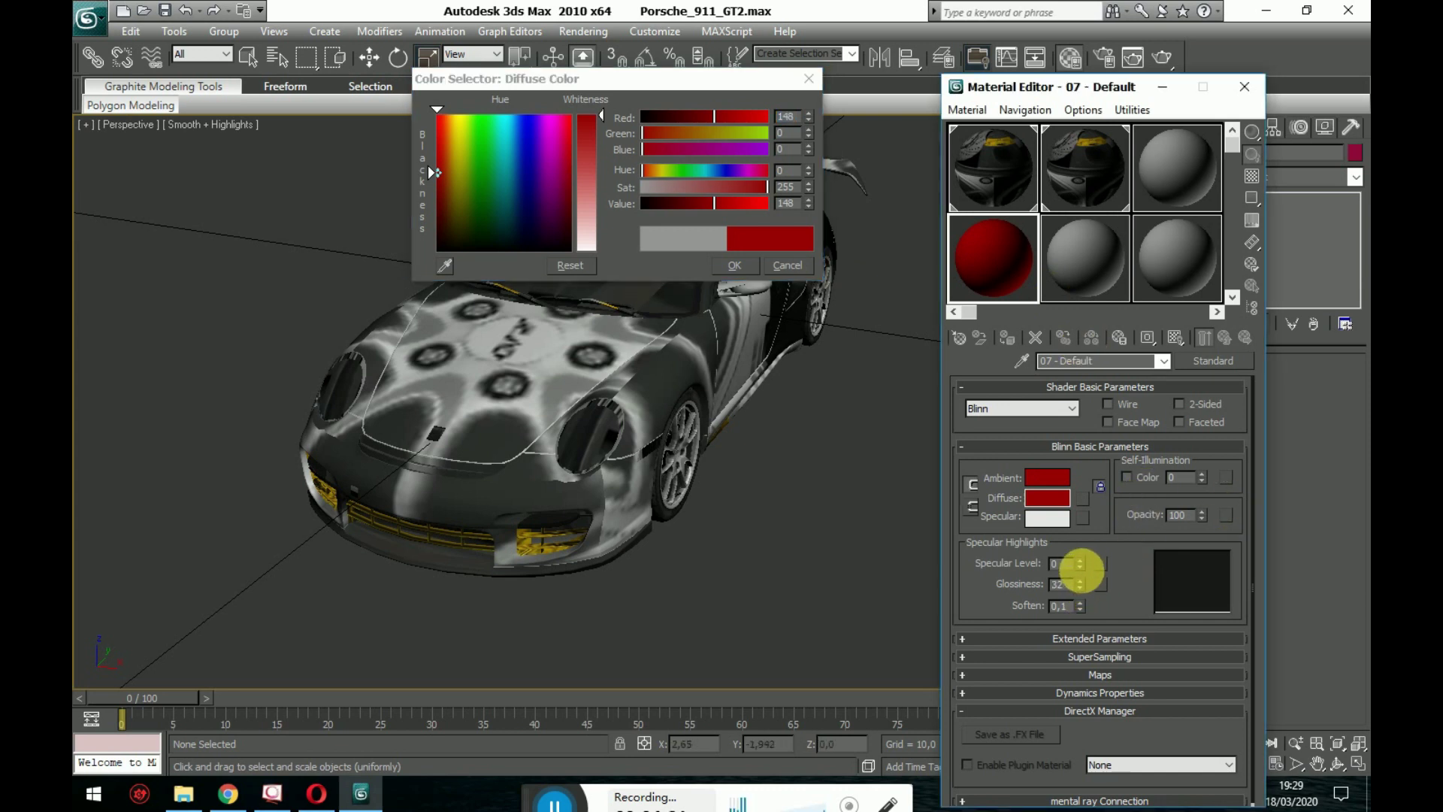
pyautogui.moveTo(1099, 560); pyautogui.dragTo(1106, 528)
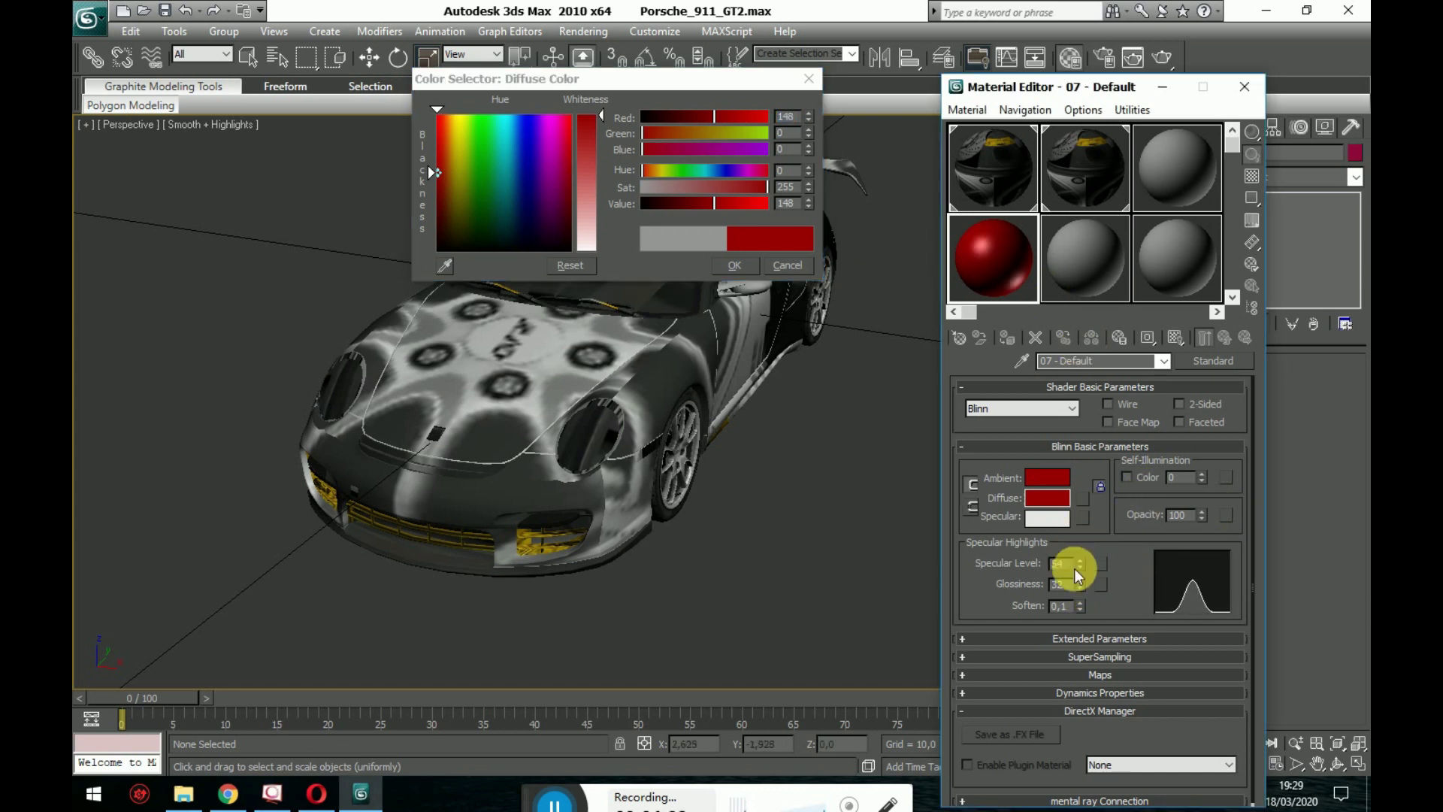
pyautogui.moveTo(1097, 579)
pyautogui.mouseDown()
pyautogui.moveTo(1076, 606)
pyautogui.moveTo(1087, 530)
pyautogui.moveTo(1081, 590)
pyautogui.moveTo(1082, 573)
pyautogui.moveTo(1096, 580)
pyautogui.mouseUp()
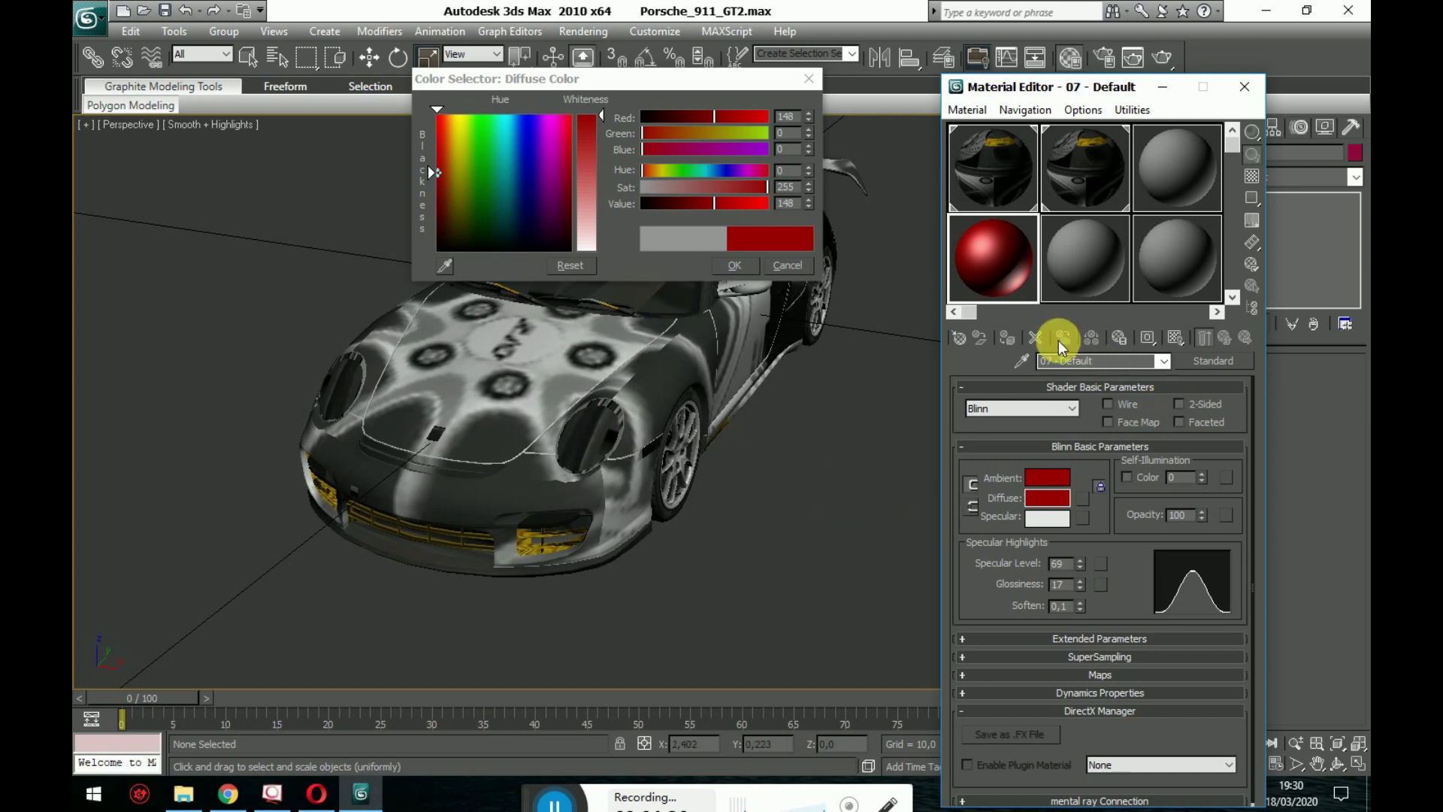
pyautogui.click(805, 79)
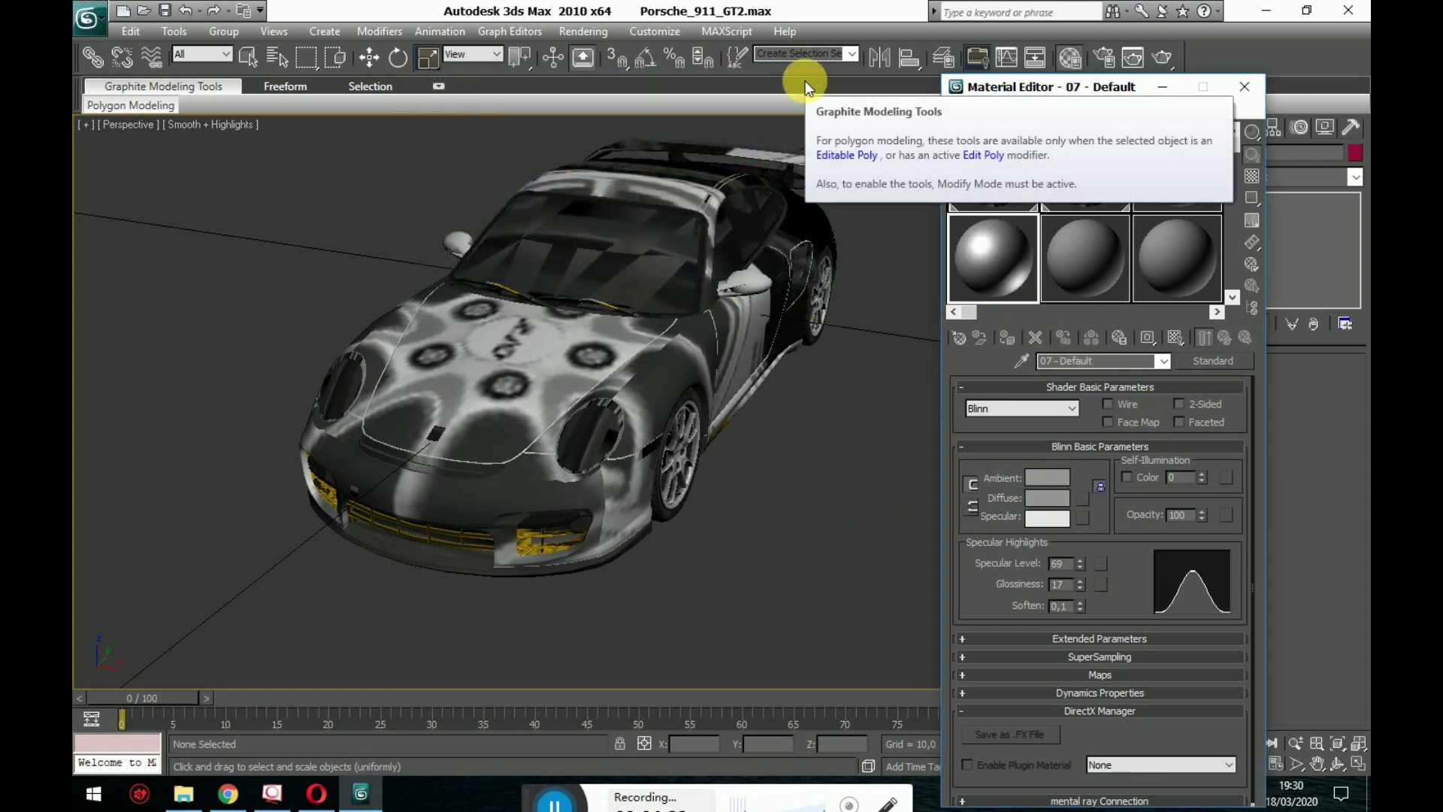
# - Apply the red material to the car's hood, front fender, door with mirror and front bumper
pyautogui.moveTo(999, 255); pyautogui.dragTo(555, 399)
pyautogui.moveTo(1043, 263); pyautogui.dragTo(693, 355)
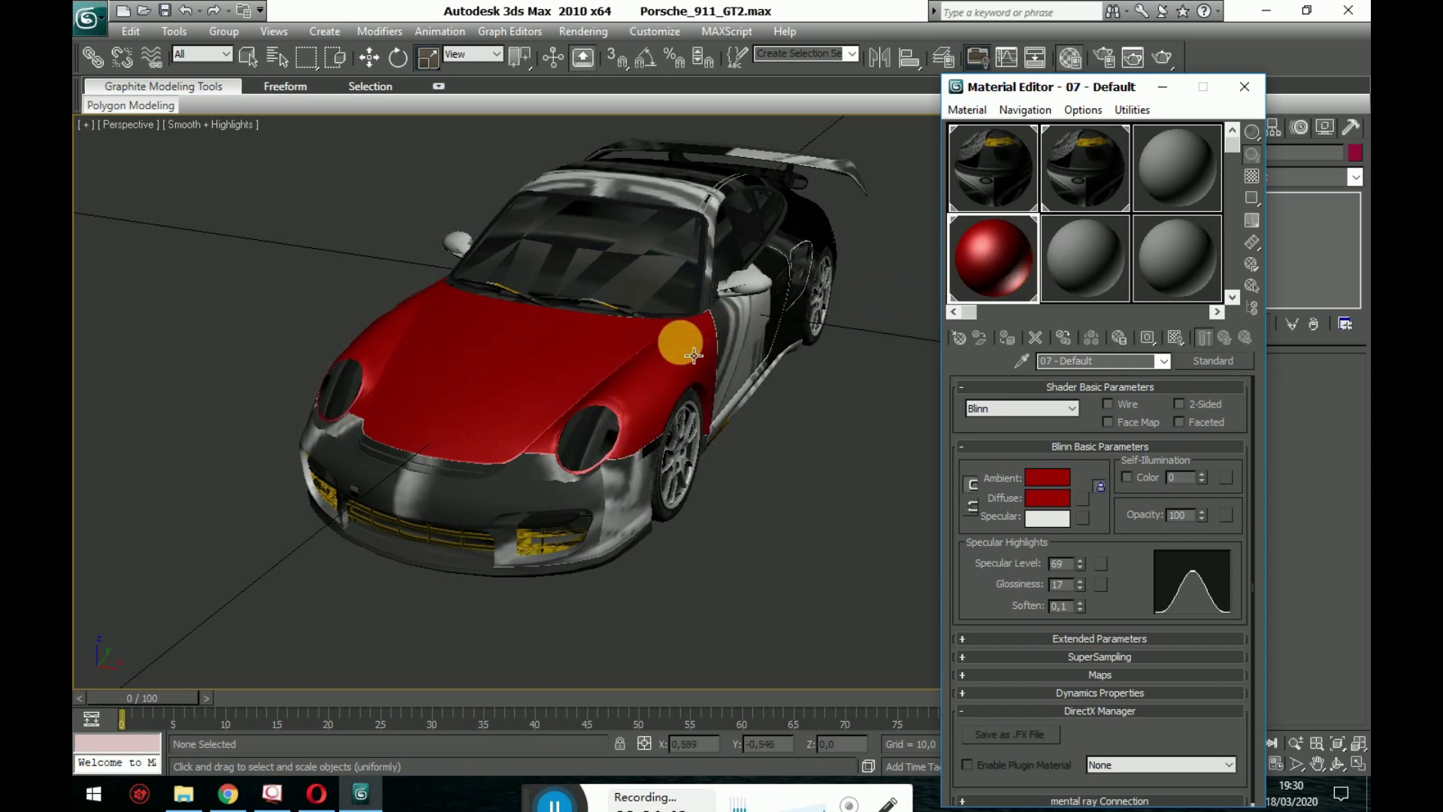
pyautogui.moveTo(972, 271); pyautogui.dragTo(744, 324)
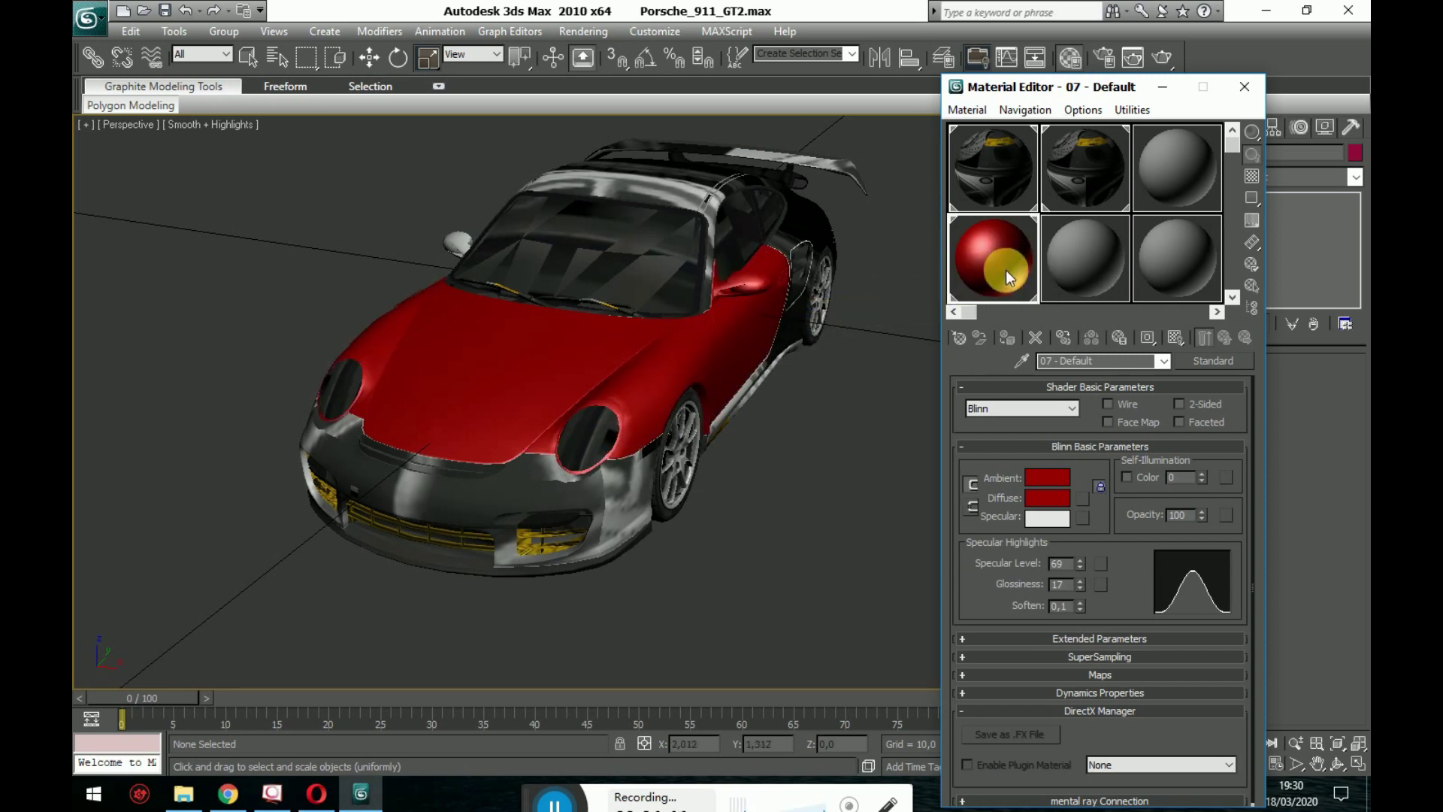
pyautogui.moveTo(609, 494); pyautogui.dragTo(608, 494)
# - Apply the red material to the remaining upper body panels, including the roof, rear quarter and side intake
pyautogui.keyDown('alt'); pyautogui.moveTo(609, 493); pyautogui.dragTo(707, 454, button='middle'); pyautogui.keyUp('alt')
pyautogui.moveTo(887, 360)
pyautogui.keyDown('alt'); pyautogui.mouseDown(button='middle')
pyautogui.moveTo(840, 399)
pyautogui.moveTo(864, 376)
pyautogui.mouseUp(button='middle'); pyautogui.keyUp('alt')
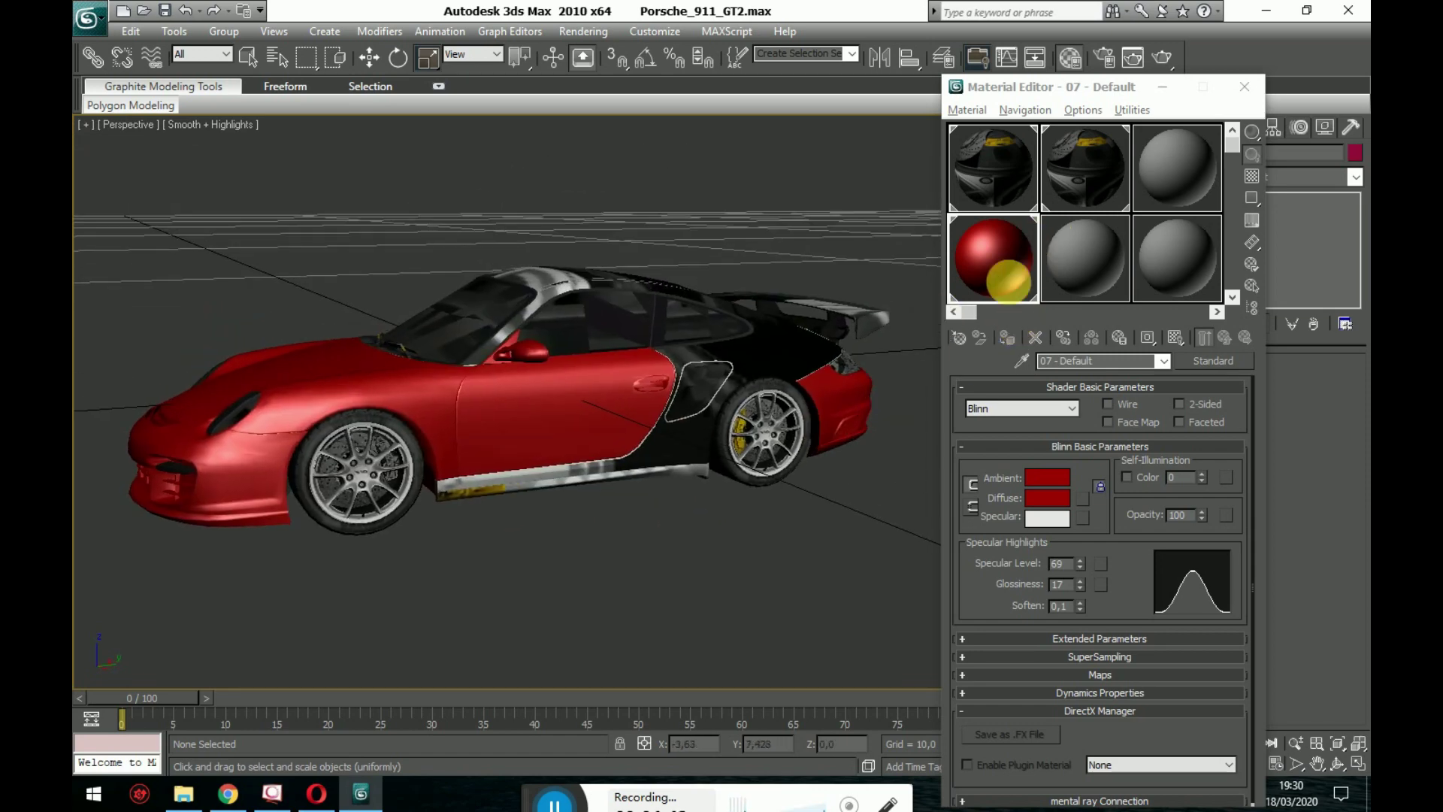
pyautogui.moveTo(770, 350); pyautogui.dragTo(767, 340)
pyautogui.keyDown('alt'); pyautogui.moveTo(766, 340); pyautogui.dragTo(488, 353, button='middle'); pyautogui.keyUp('alt')
pyautogui.moveTo(950, 280); pyautogui.dragTo(824, 387)
pyautogui.keyDown('alt'); pyautogui.moveTo(824, 386); pyautogui.dragTo(674, 457, button='middle'); pyautogui.keyUp('alt')
pyautogui.scroll(5, 683, 466)
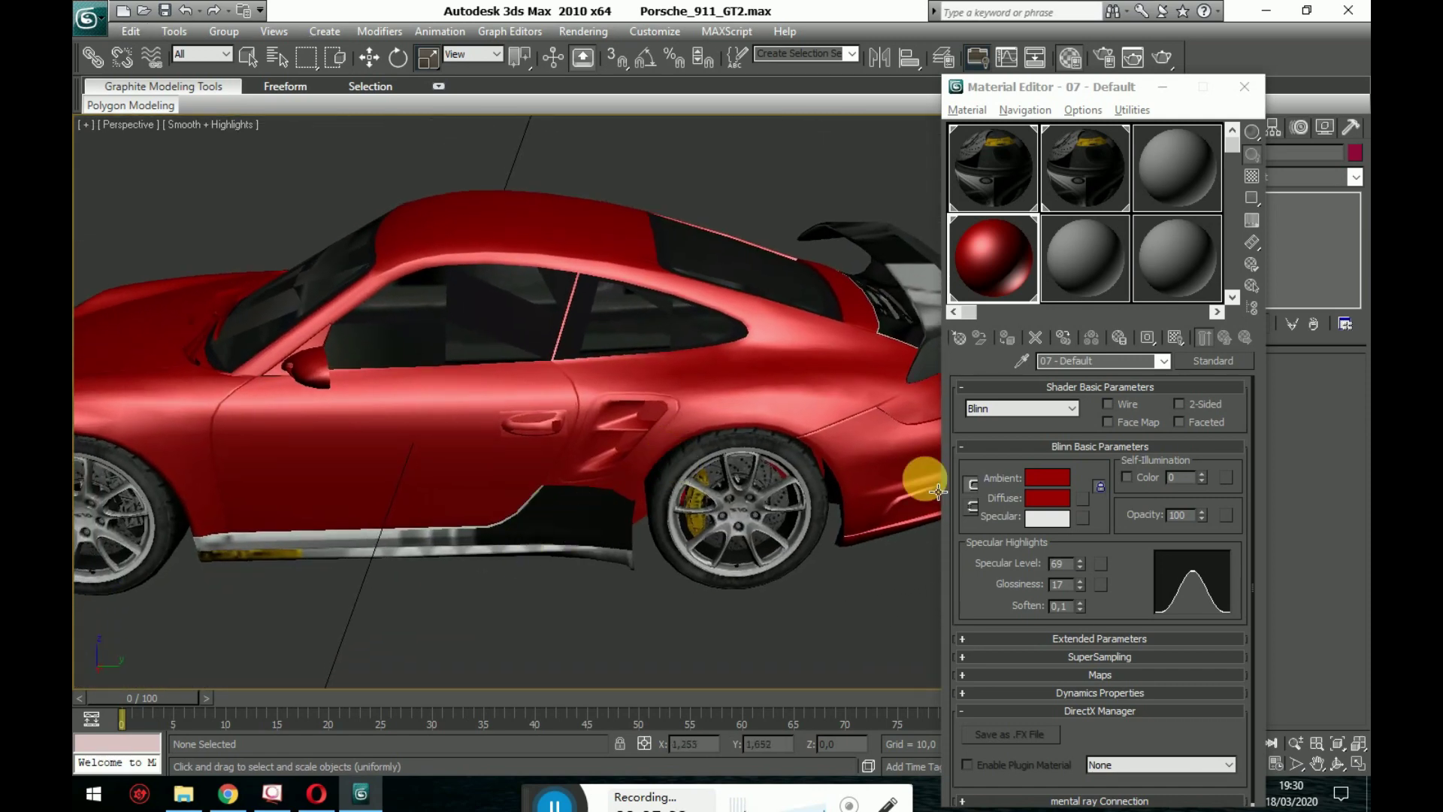
pyautogui.moveTo(950, 470); pyautogui.dragTo(893, 423, button='middle')
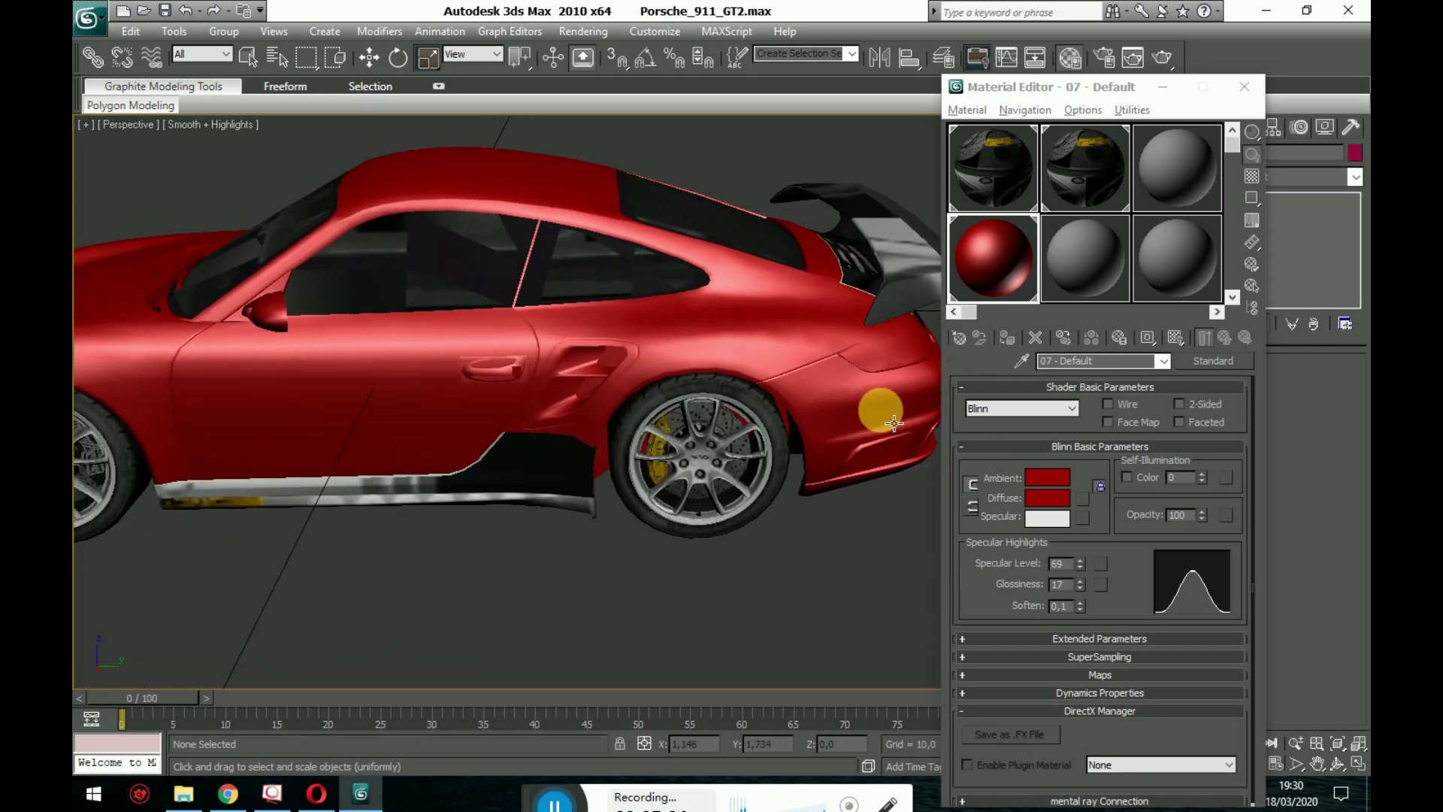
# - Set the diffuse colour of the 08 - Default material to black with RGB 0, 0, 0
pyautogui.click(1069, 270)
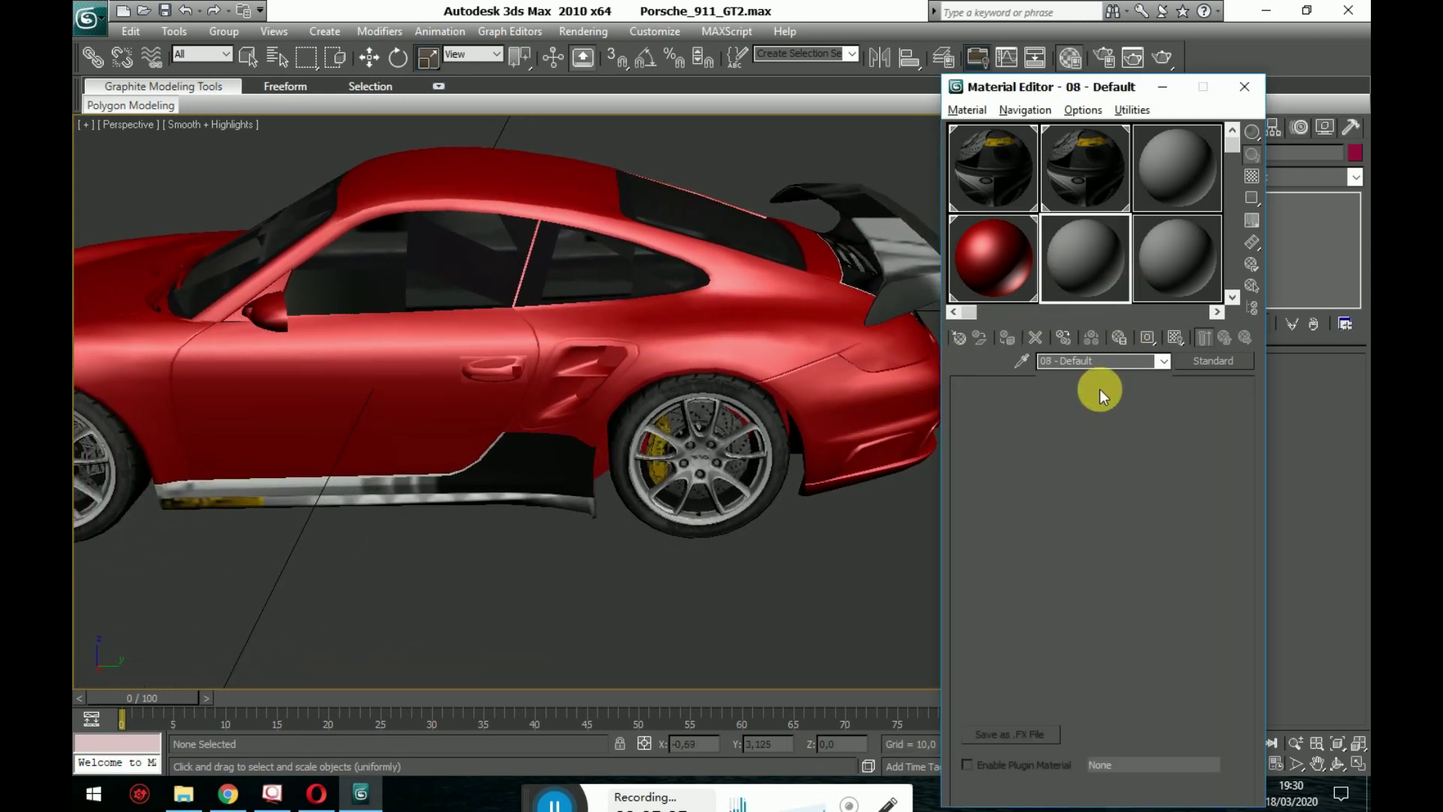
pyautogui.click(1057, 502)
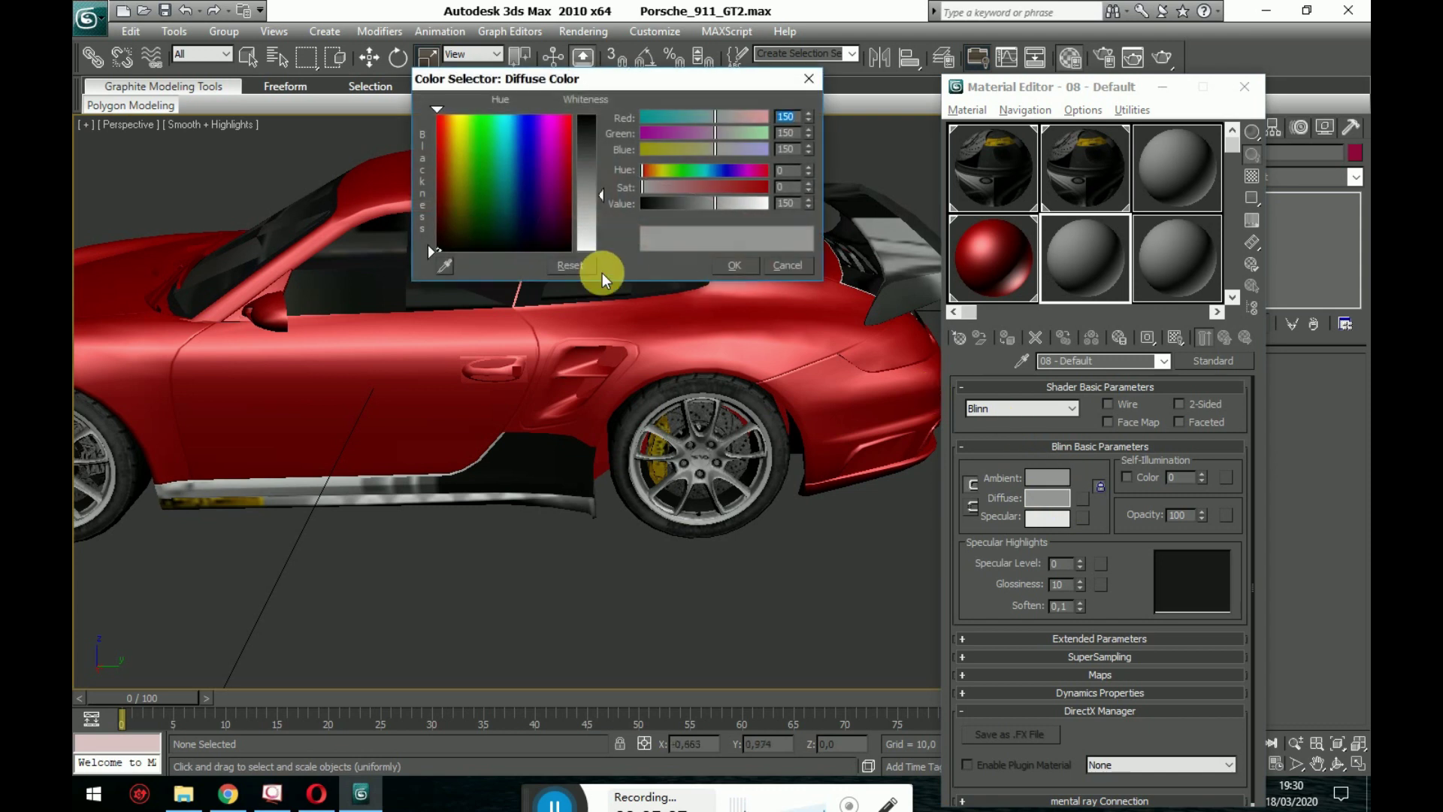
pyautogui.moveTo(541, 242); pyautogui.dragTo(541, 249)
pyautogui.moveTo(602, 194); pyautogui.dragTo(602, 114)
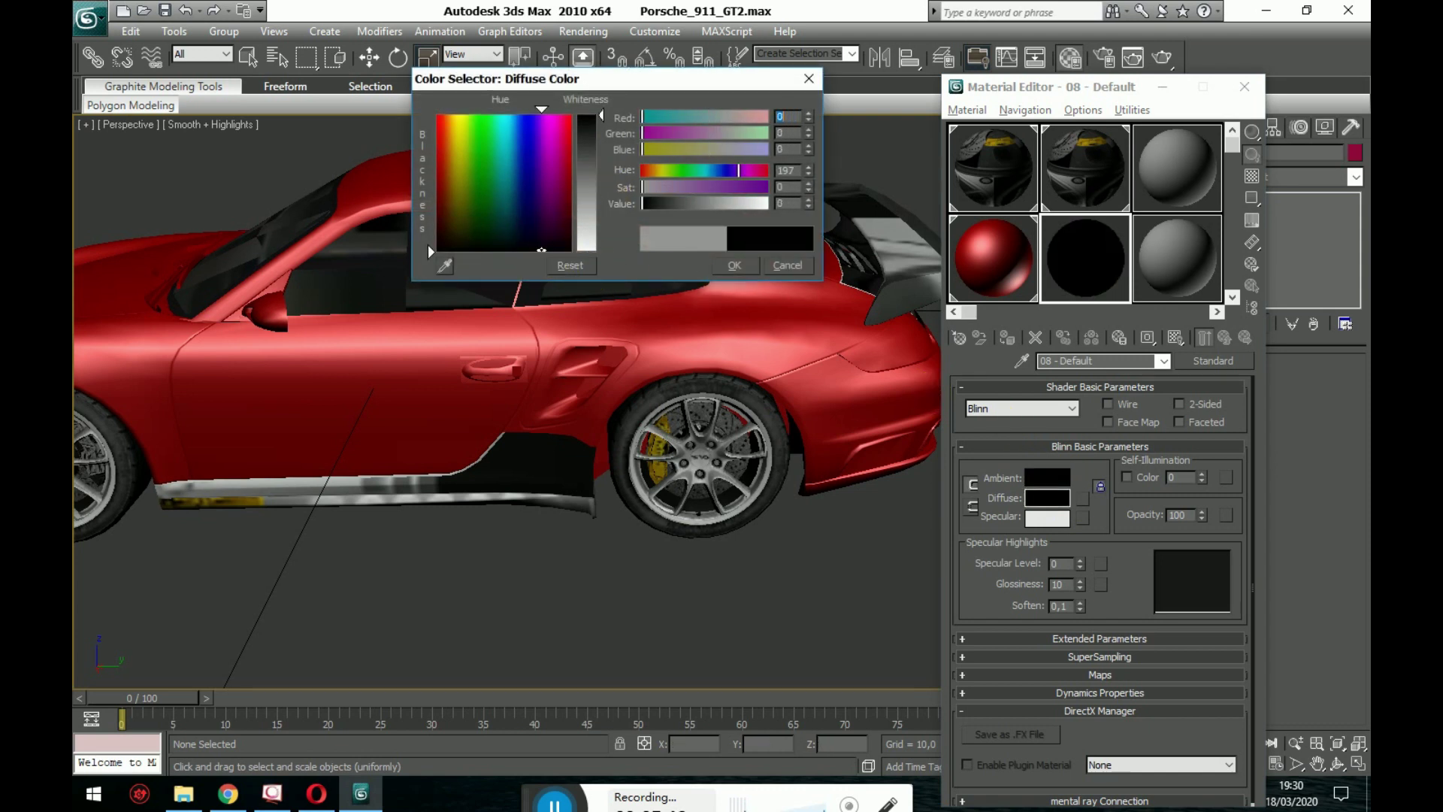
pyautogui.click(734, 264)
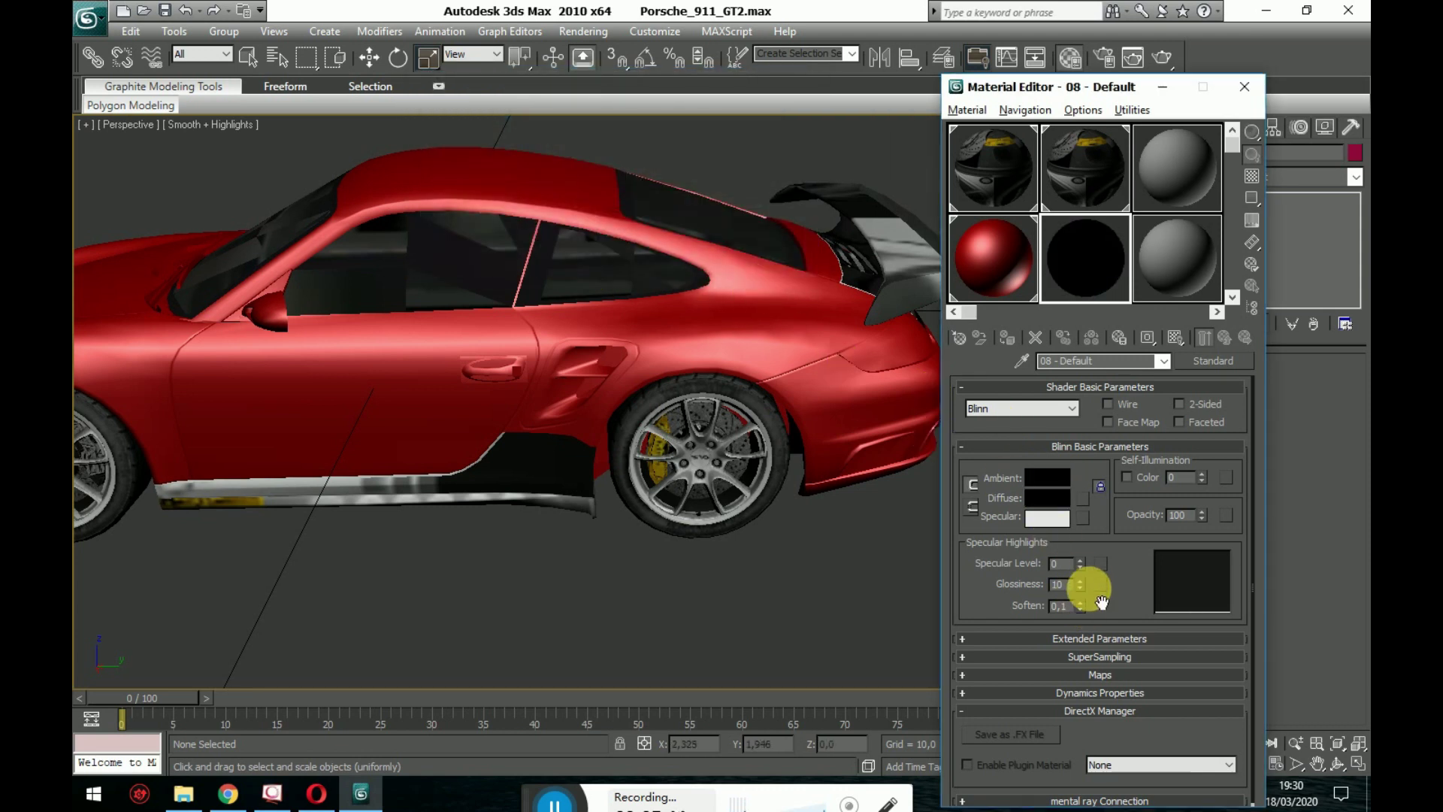
# - Set the black material's Specular Level to 73 and Glossiness to 16
pyautogui.moveTo(1103, 541); pyautogui.dragTo(1107, 521)
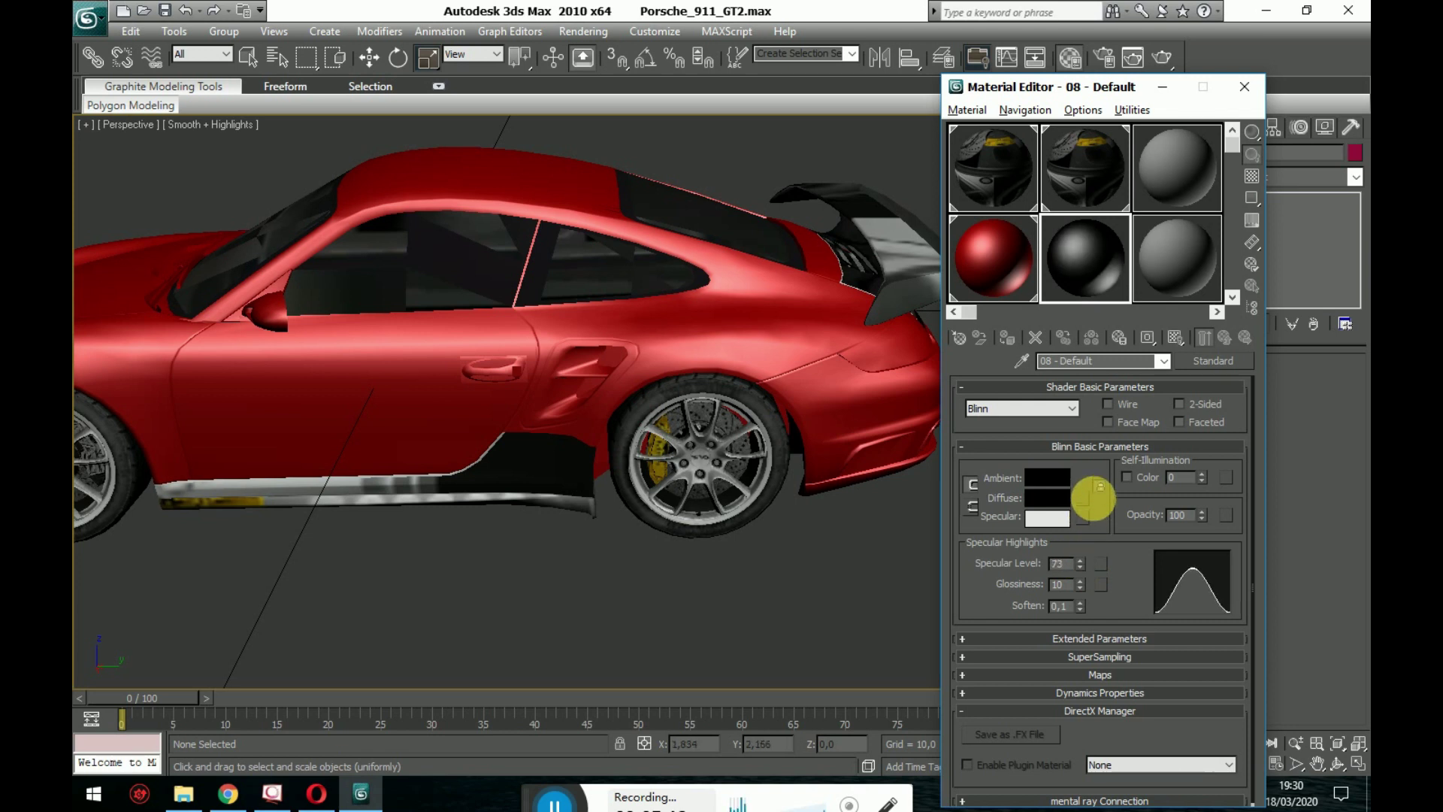
pyautogui.click(1099, 487)
pyautogui.moveTo(1097, 583); pyautogui.dragTo(1097, 587)
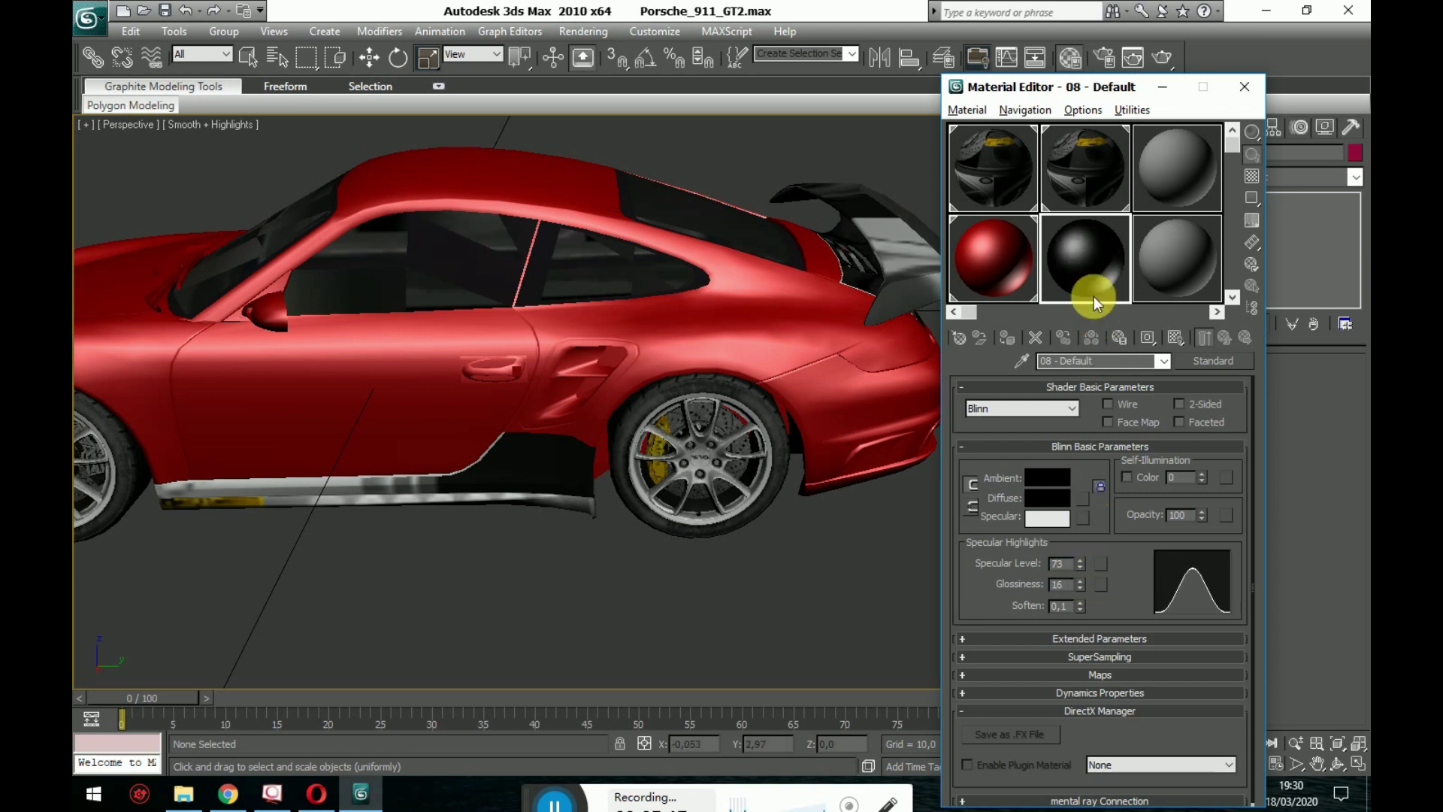
# - Apply the black 08 - Default material to the car's side skirt between the front and rear wheels
pyautogui.moveTo(934, 305); pyautogui.dragTo(1143, 251, button='middle')
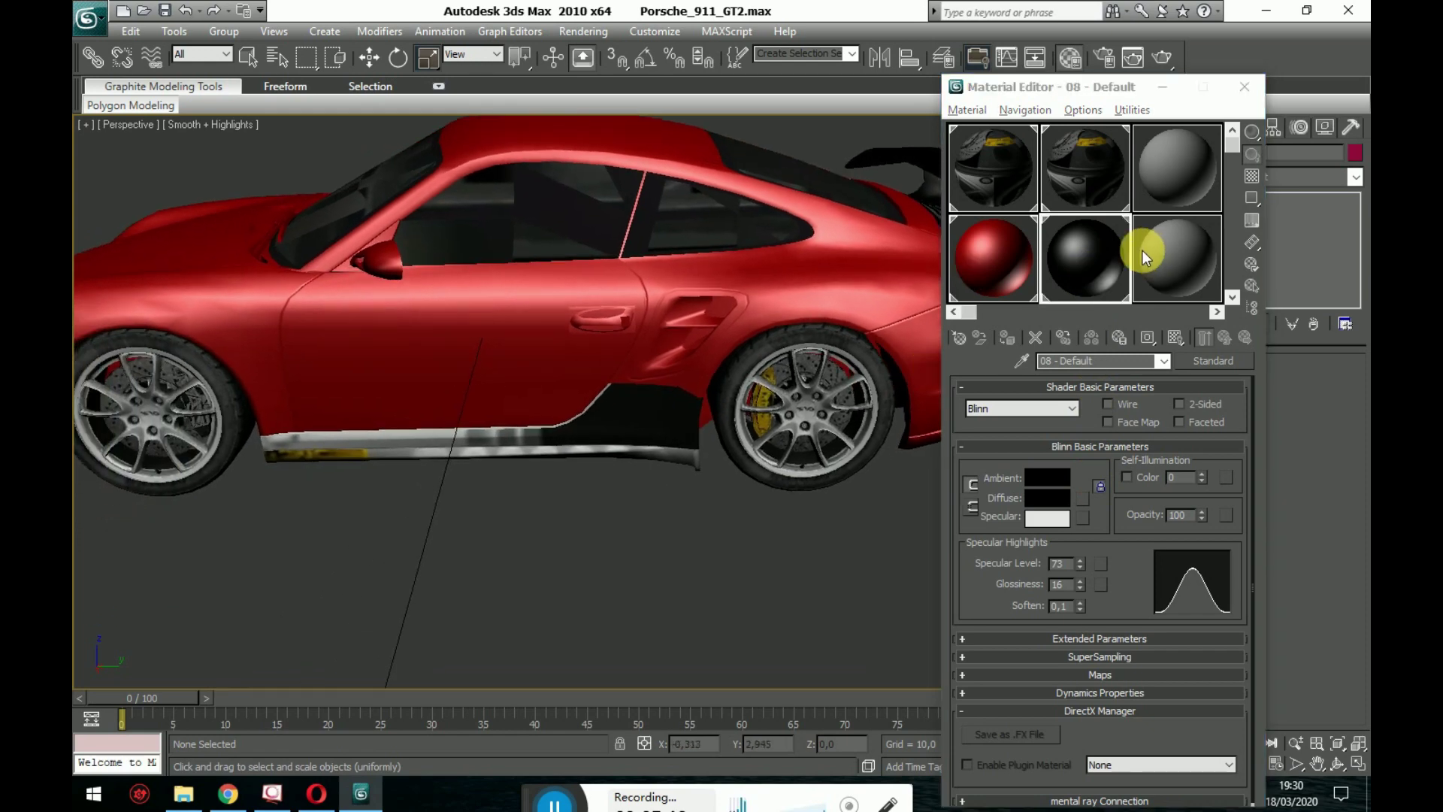
pyautogui.keyDown('alt'); pyautogui.moveTo(719, 445); pyautogui.dragTo(461, 441, button='middle'); pyautogui.keyUp('alt')
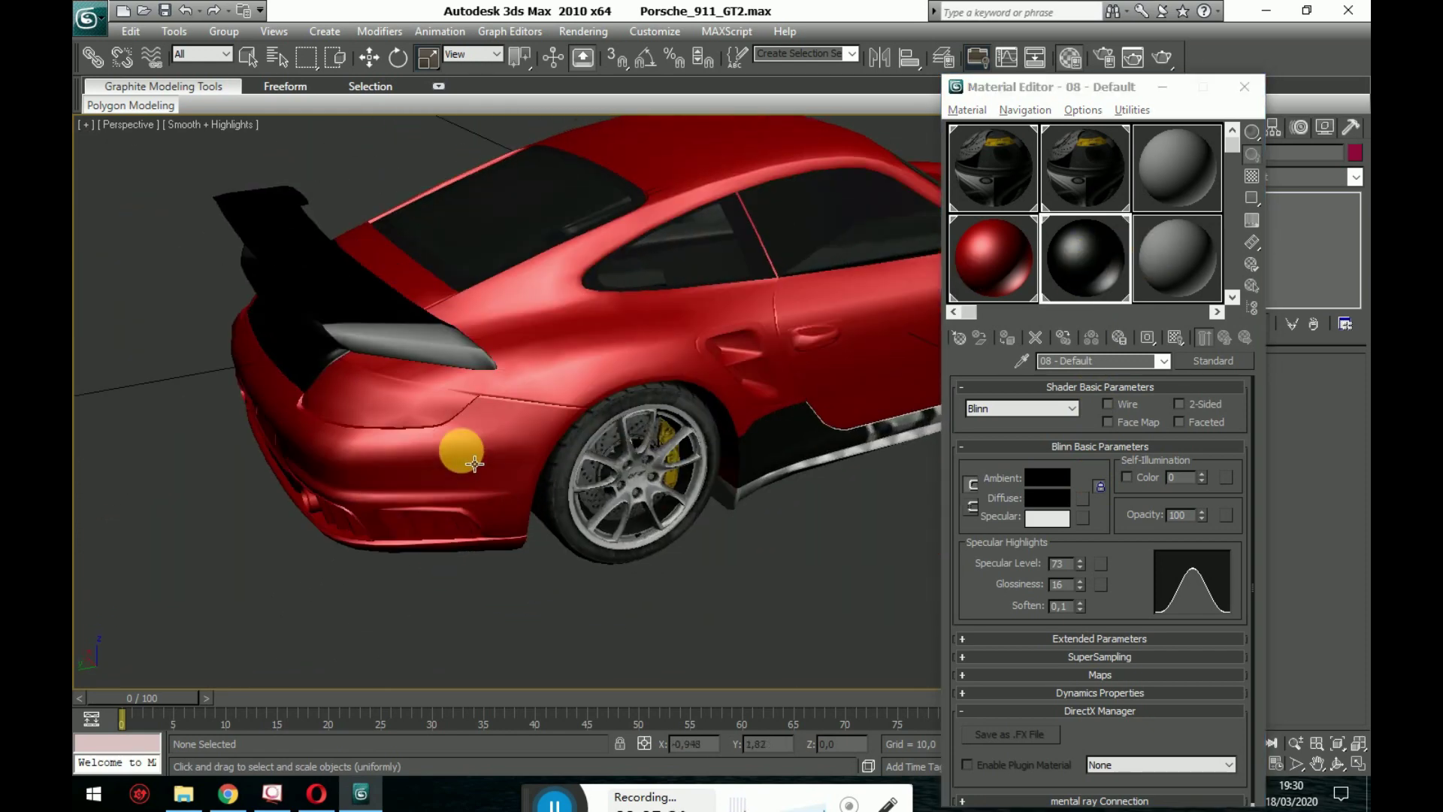
pyautogui.moveTo(1067, 266); pyautogui.dragTo(837, 472)
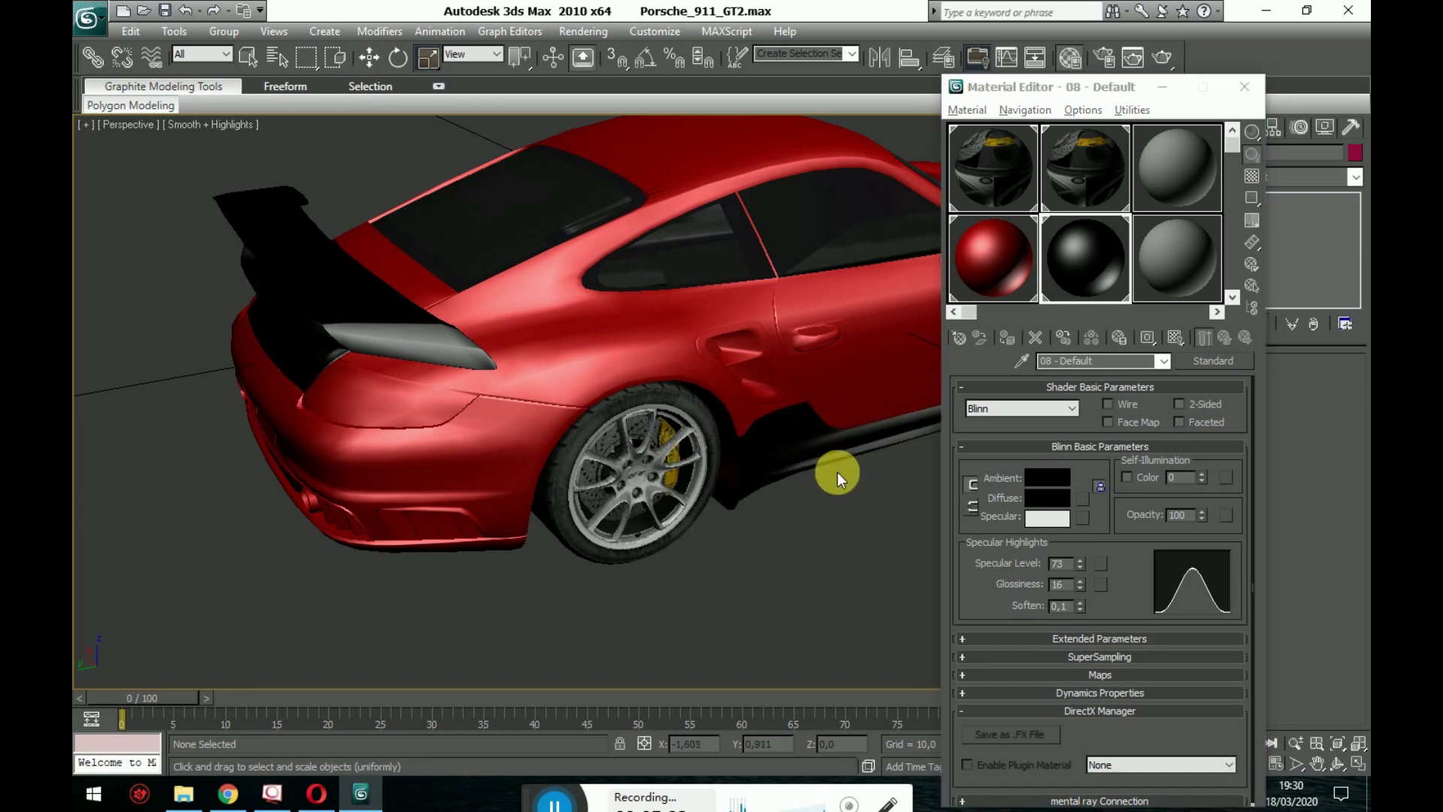
# - Set the diffuse colour of the 09 - Default material to light blue with RGB 12, 174, 203
pyautogui.keyDown('alt'); pyautogui.moveTo(837, 471); pyautogui.dragTo(741, 388, button='middle'); pyautogui.keyUp('alt')
pyautogui.scroll(4, 774, 436)
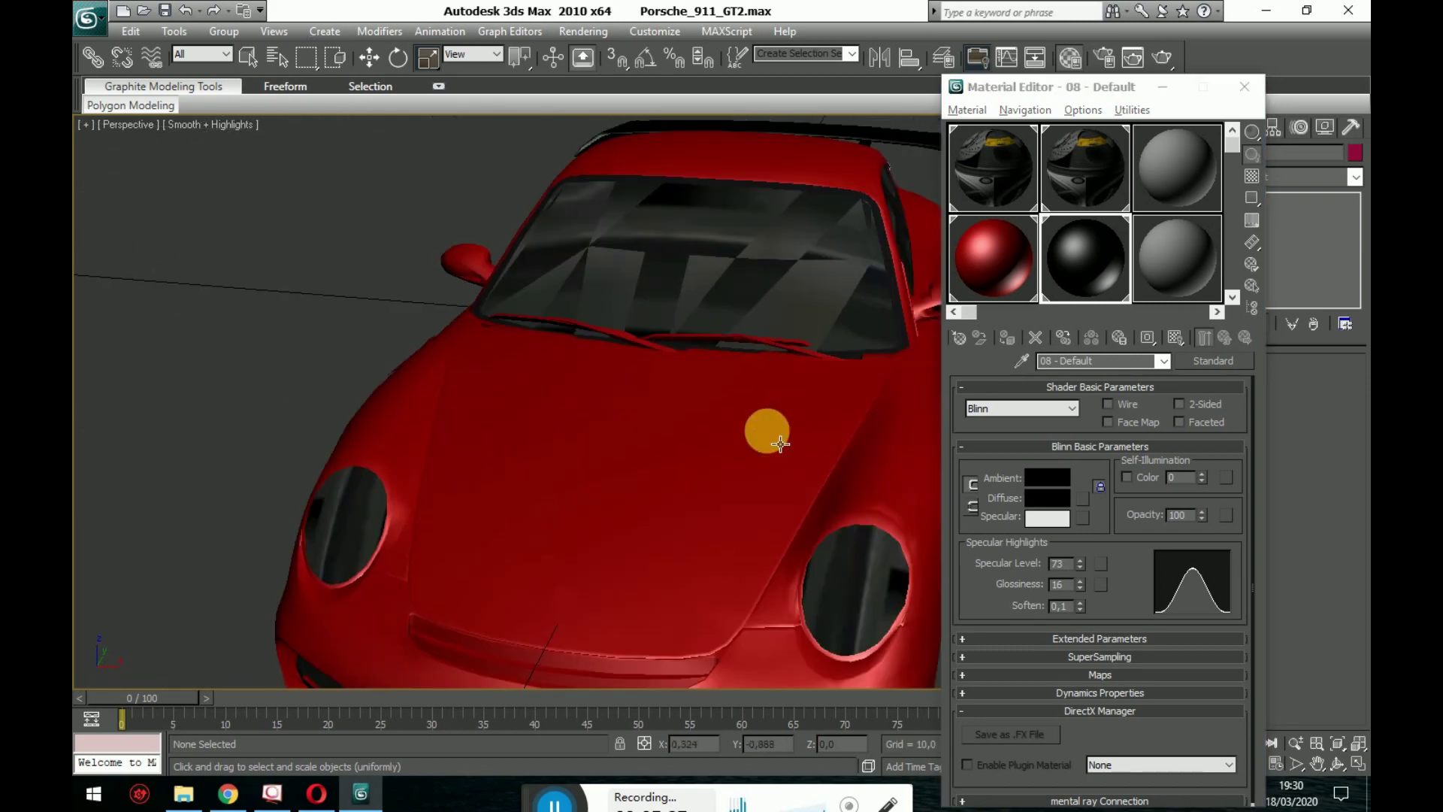
pyautogui.moveTo(777, 440); pyautogui.dragTo(765, 472, button='middle')
pyautogui.click(1168, 270)
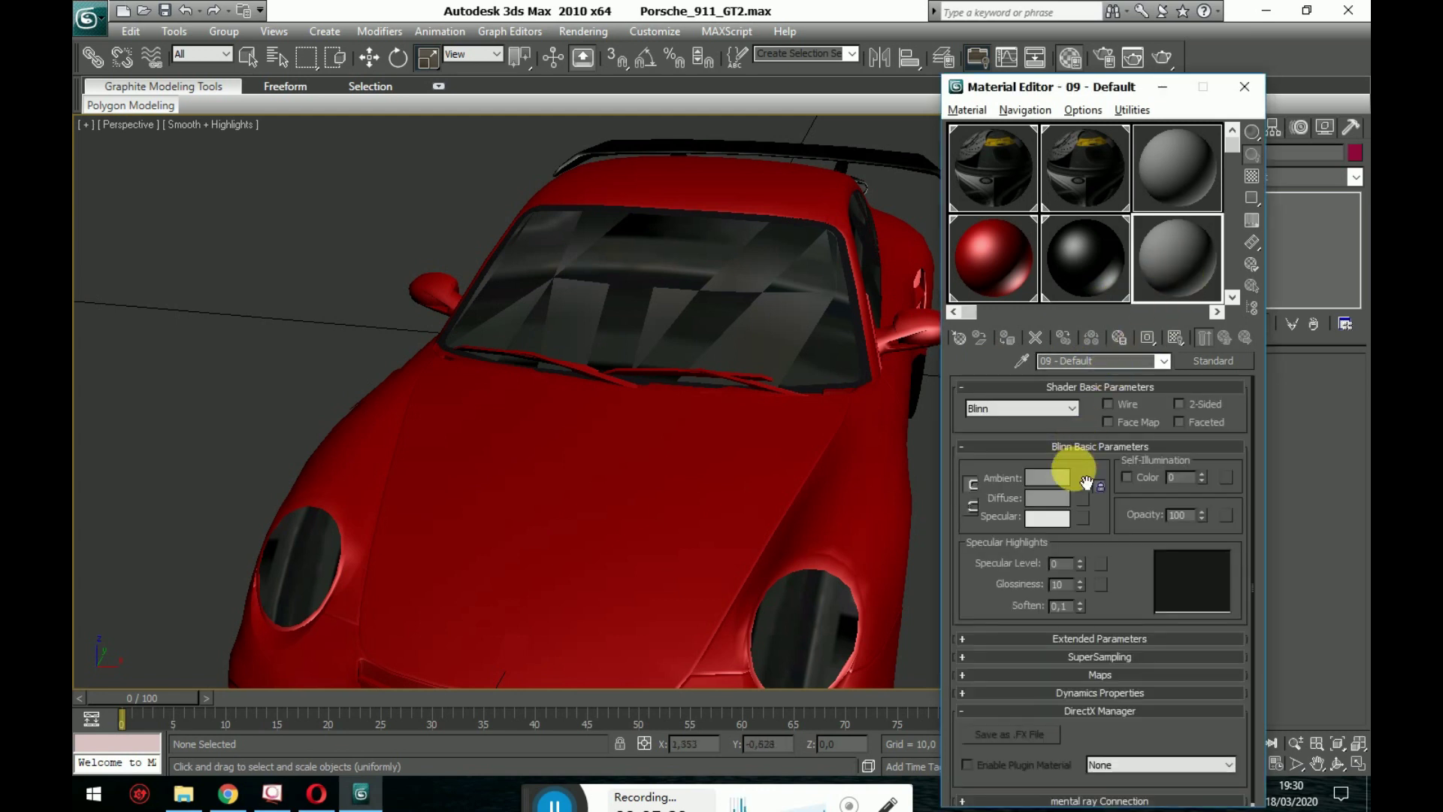
pyautogui.click(1060, 497)
pyautogui.click(508, 145)
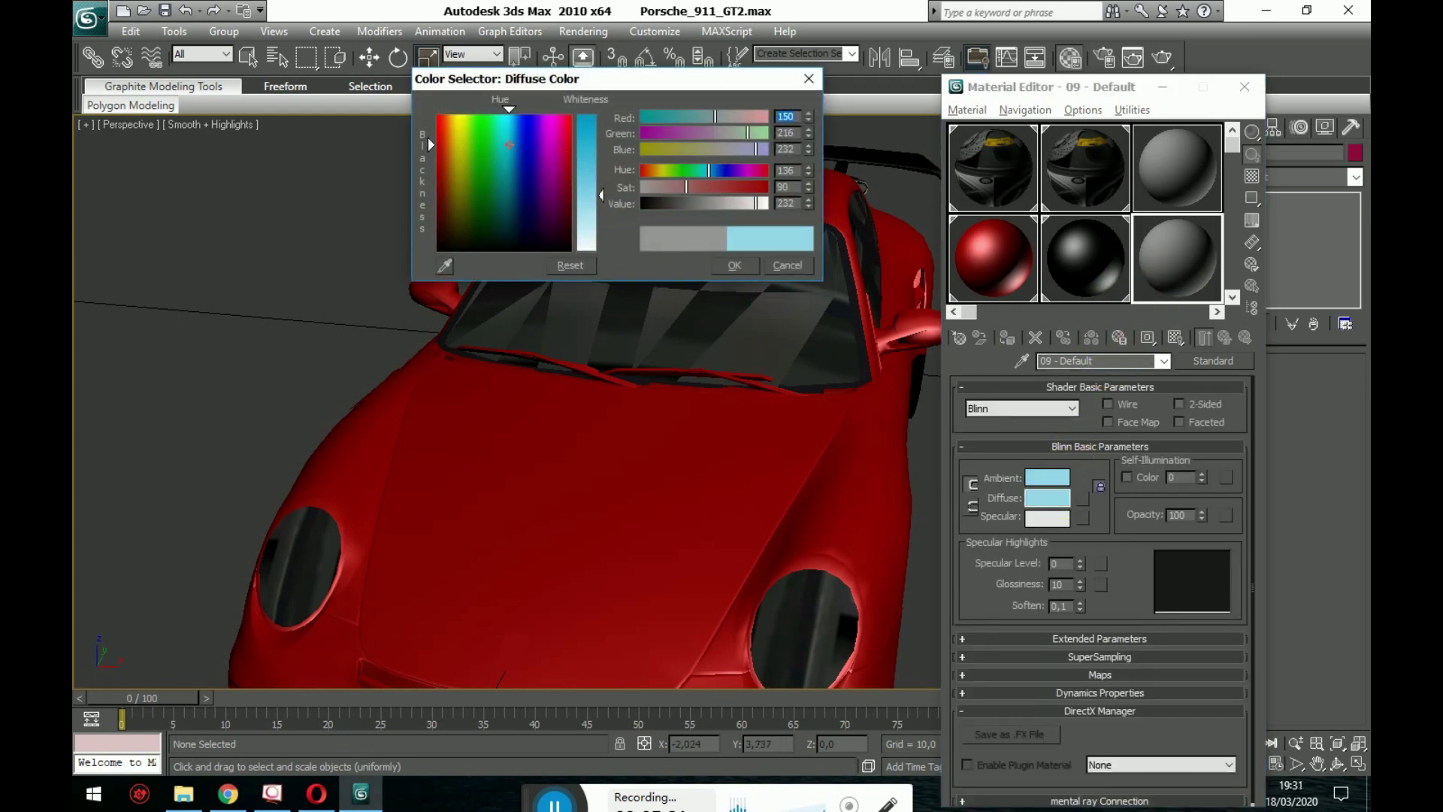
pyautogui.moveTo(600, 195); pyautogui.dragTo(607, 121)
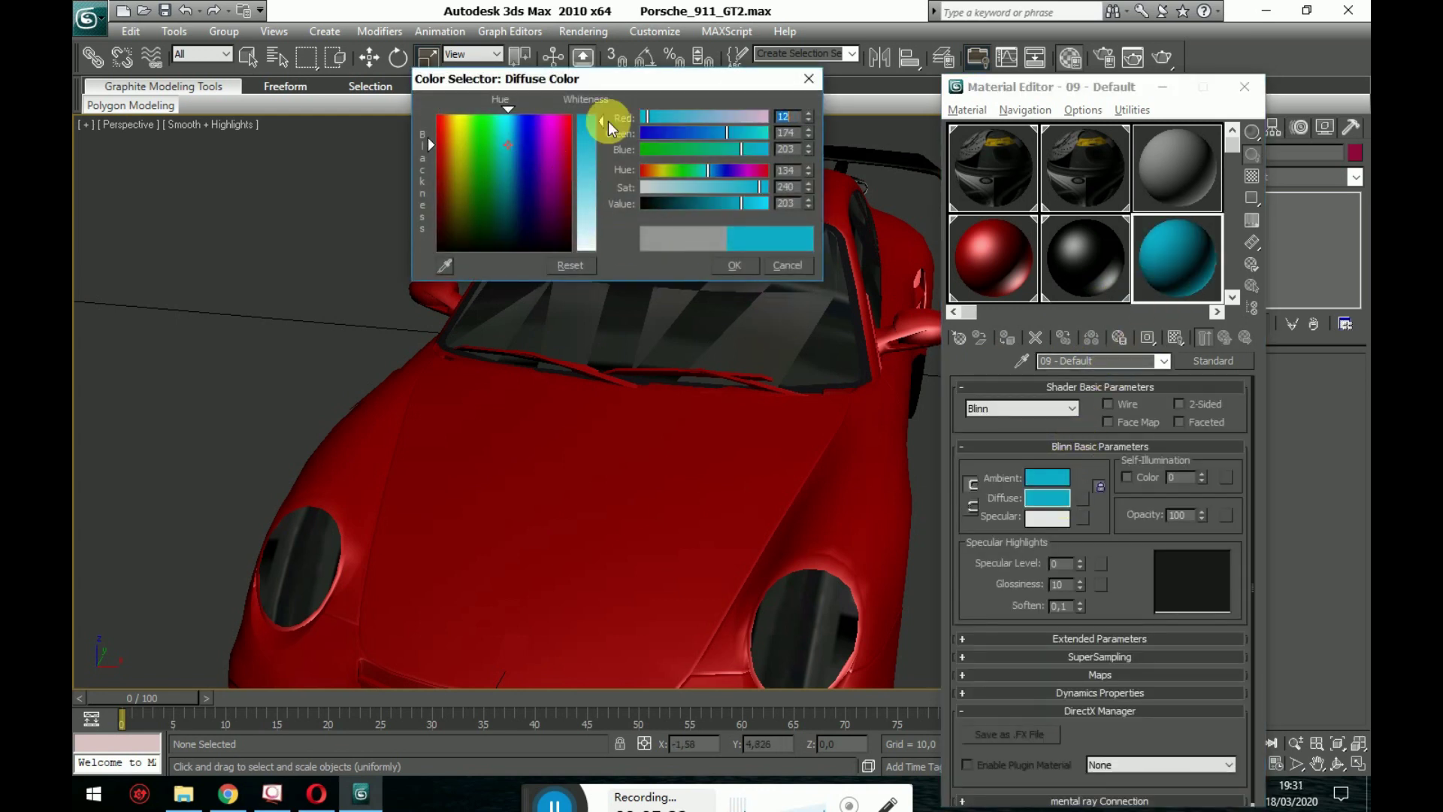
pyautogui.click(735, 265)
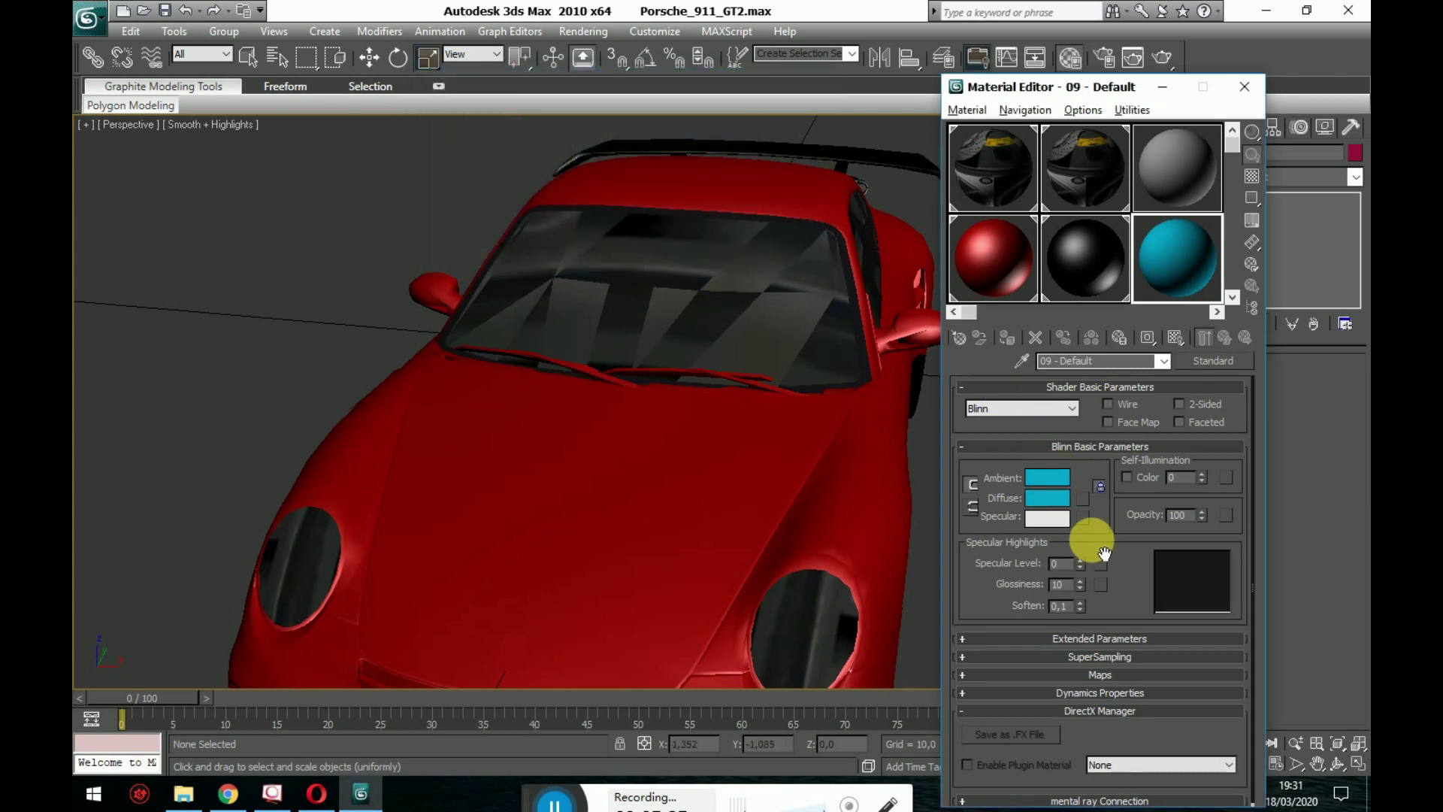
# - Apply the light blue material to the car's windows and headlight glass, and lower its Opacity to 28
pyautogui.moveTo(1183, 260); pyautogui.dragTo(840, 301)
pyautogui.keyDown('alt'); pyautogui.moveTo(844, 354); pyautogui.dragTo(847, 399, button='middle'); pyautogui.keyUp('alt')
pyautogui.moveTo(1202, 514); pyautogui.dragTo(1216, 580)
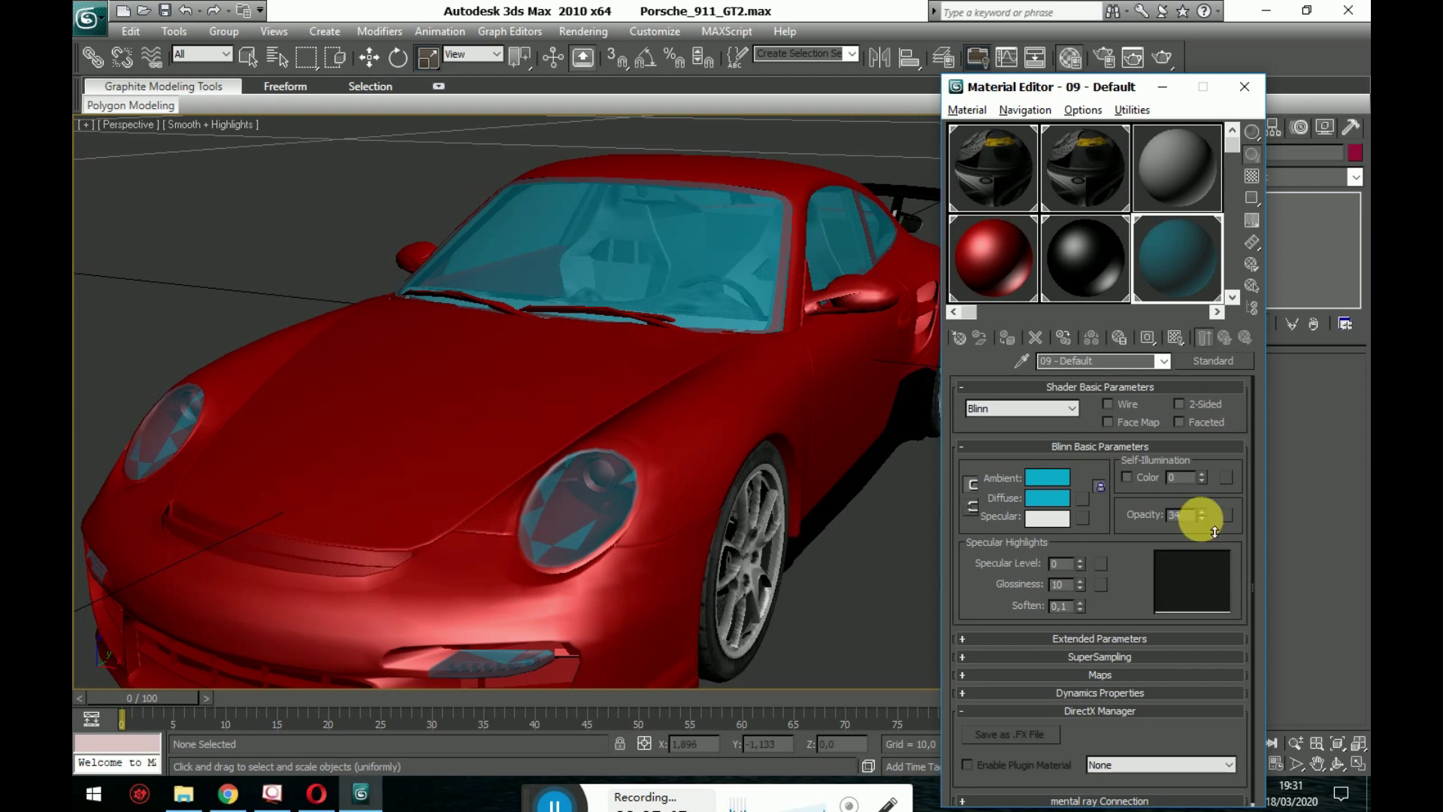
pyautogui.moveTo(1214, 531); pyautogui.dragTo(1216, 546)
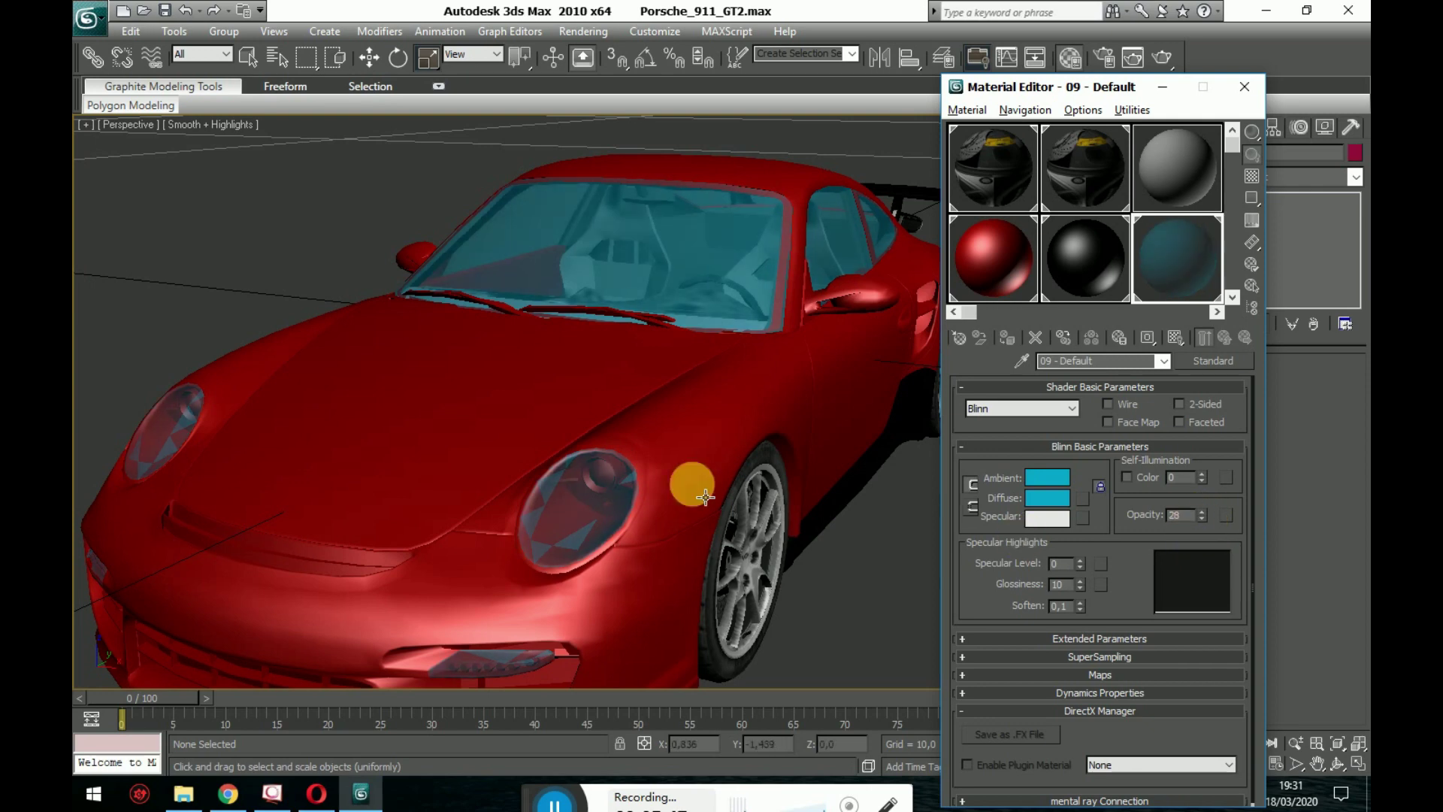
# - Set the glass material's Specular Level to 43, Glossiness to 46 and Opacity to 12
pyautogui.keyDown('alt'); pyautogui.moveTo(864, 526); pyautogui.dragTo(667, 516, button='middle'); pyautogui.keyUp('alt')
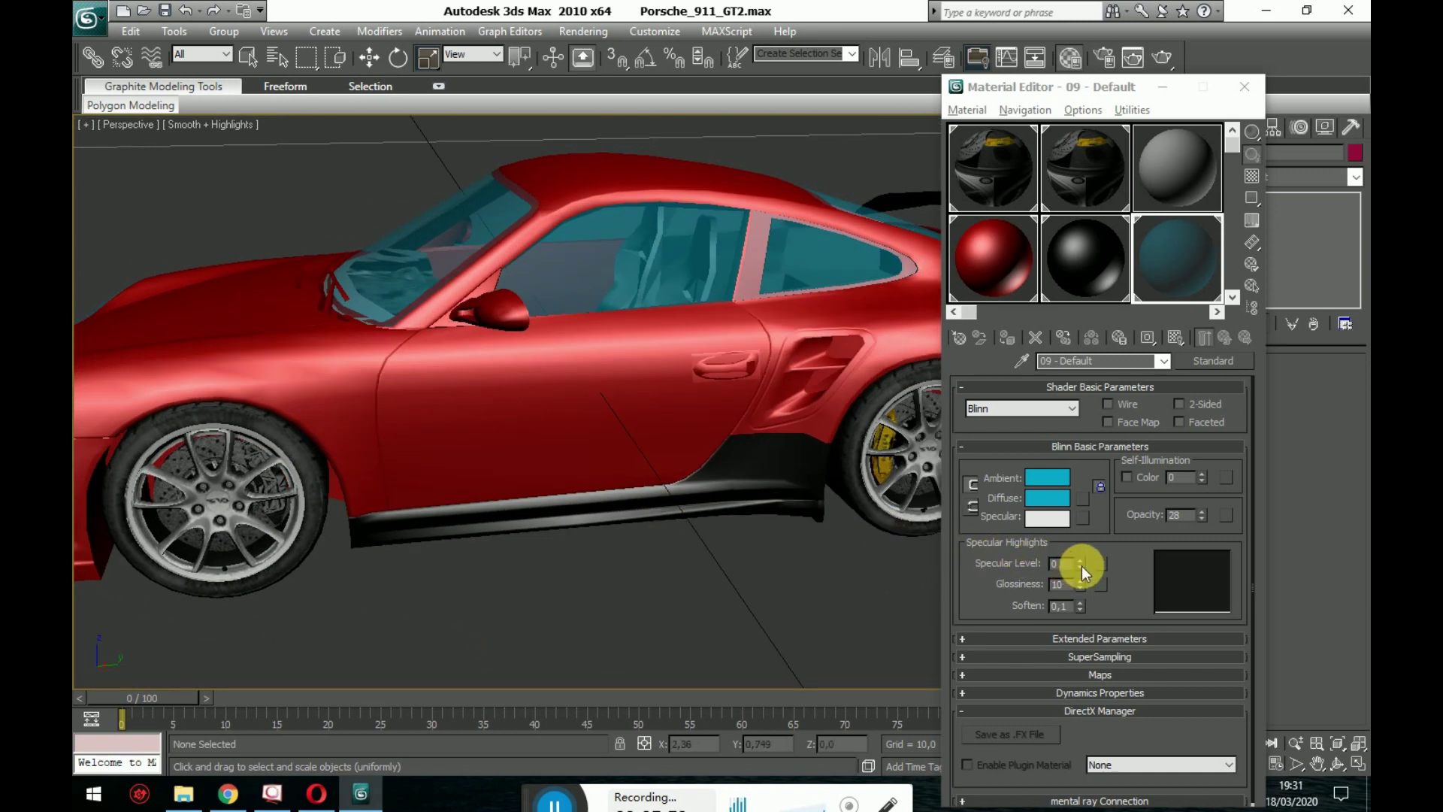
pyautogui.moveTo(1081, 566); pyautogui.dragTo(1076, 521)
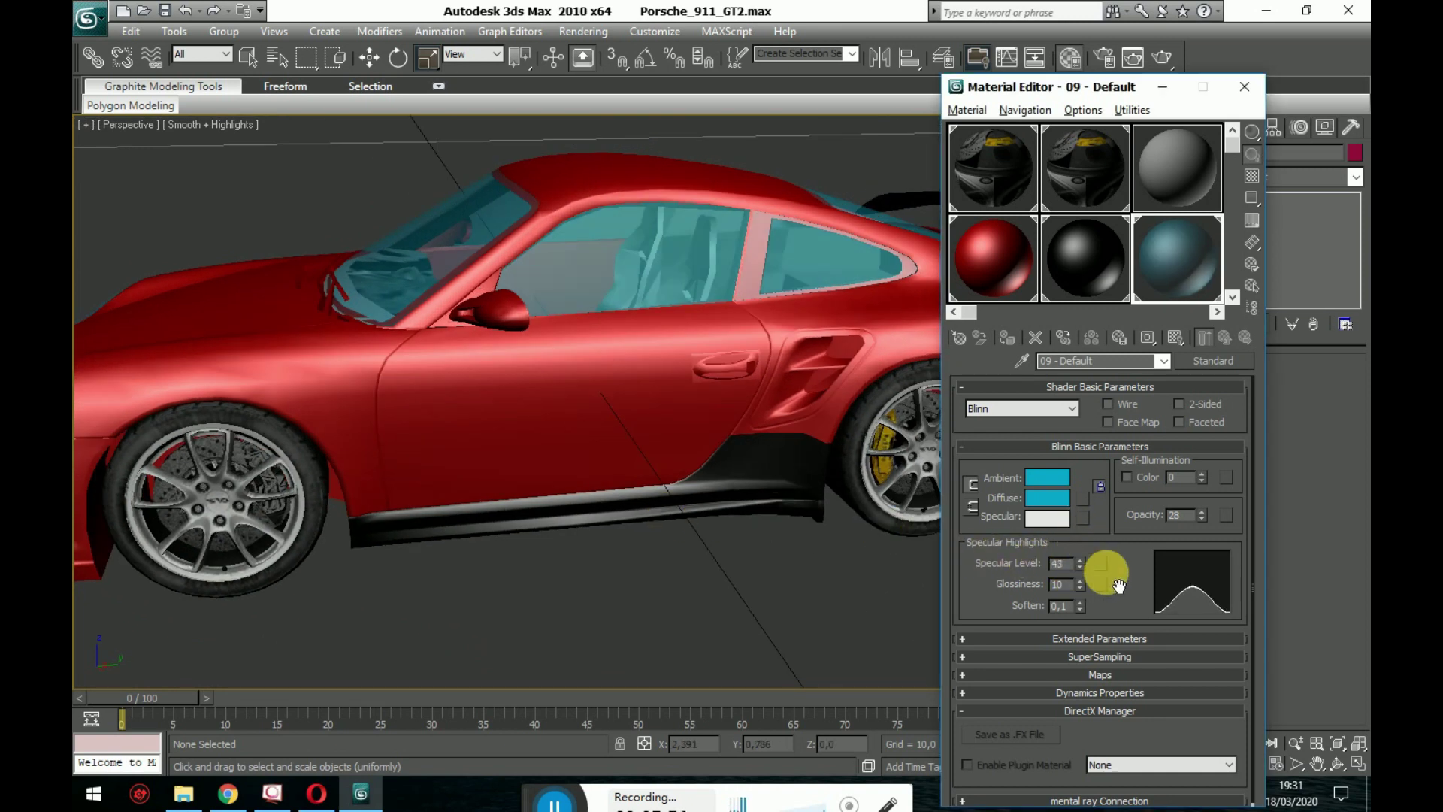
pyautogui.moveTo(1096, 573); pyautogui.dragTo(1082, 547)
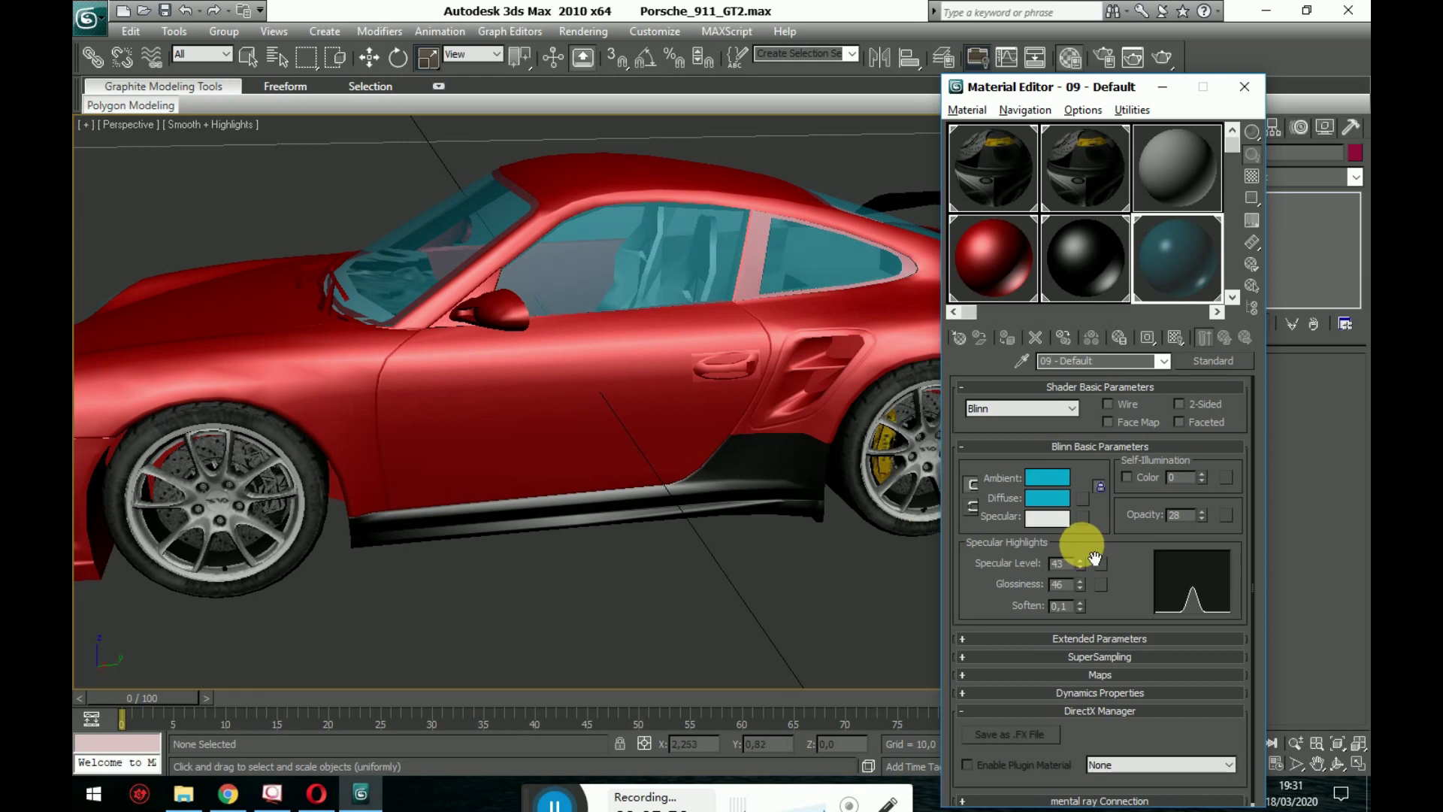
pyautogui.keyDown('alt'); pyautogui.moveTo(637, 479); pyautogui.dragTo(716, 503, button='middle'); pyautogui.keyUp('alt')
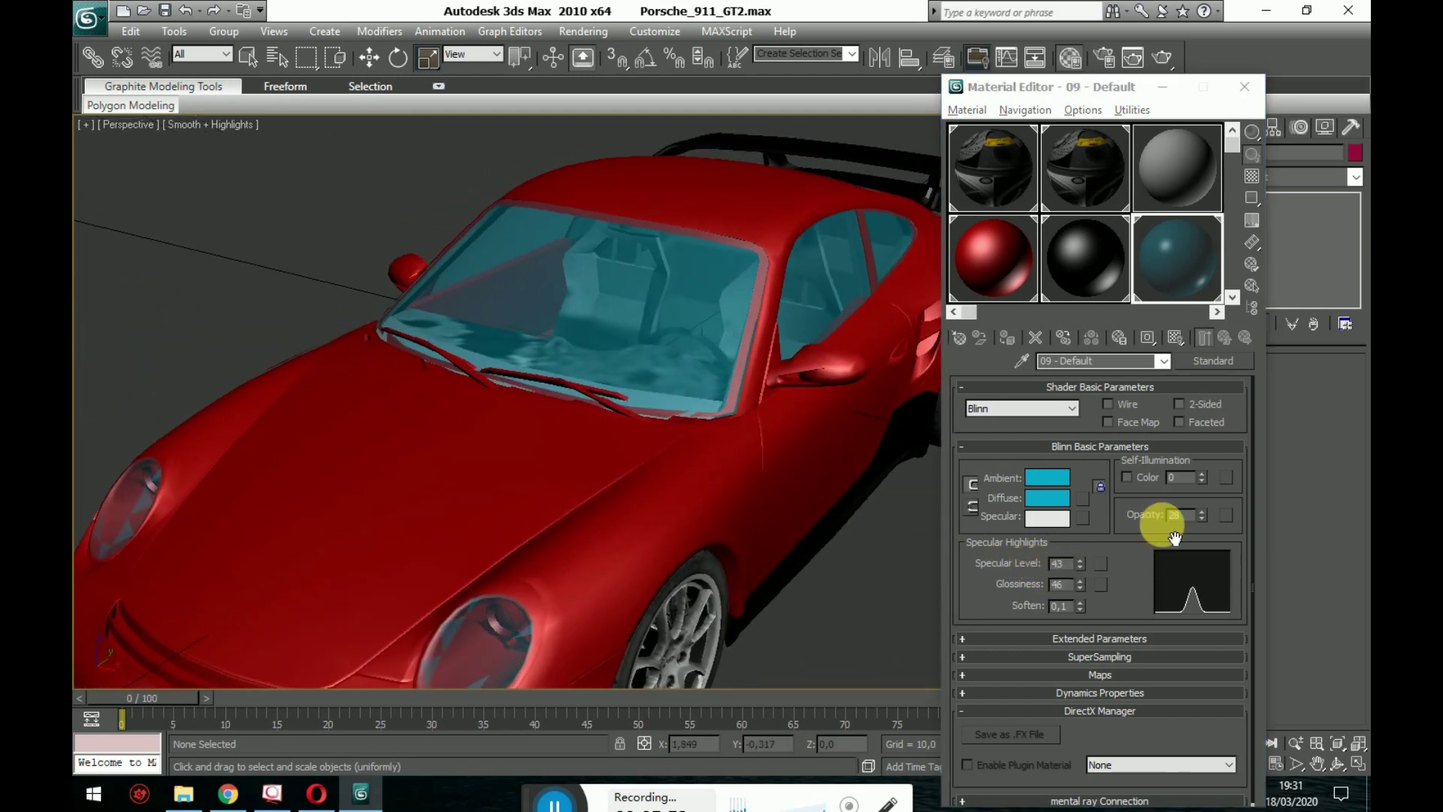
pyautogui.click(1202, 511)
pyautogui.moveTo(1203, 514); pyautogui.dragTo(1219, 556)
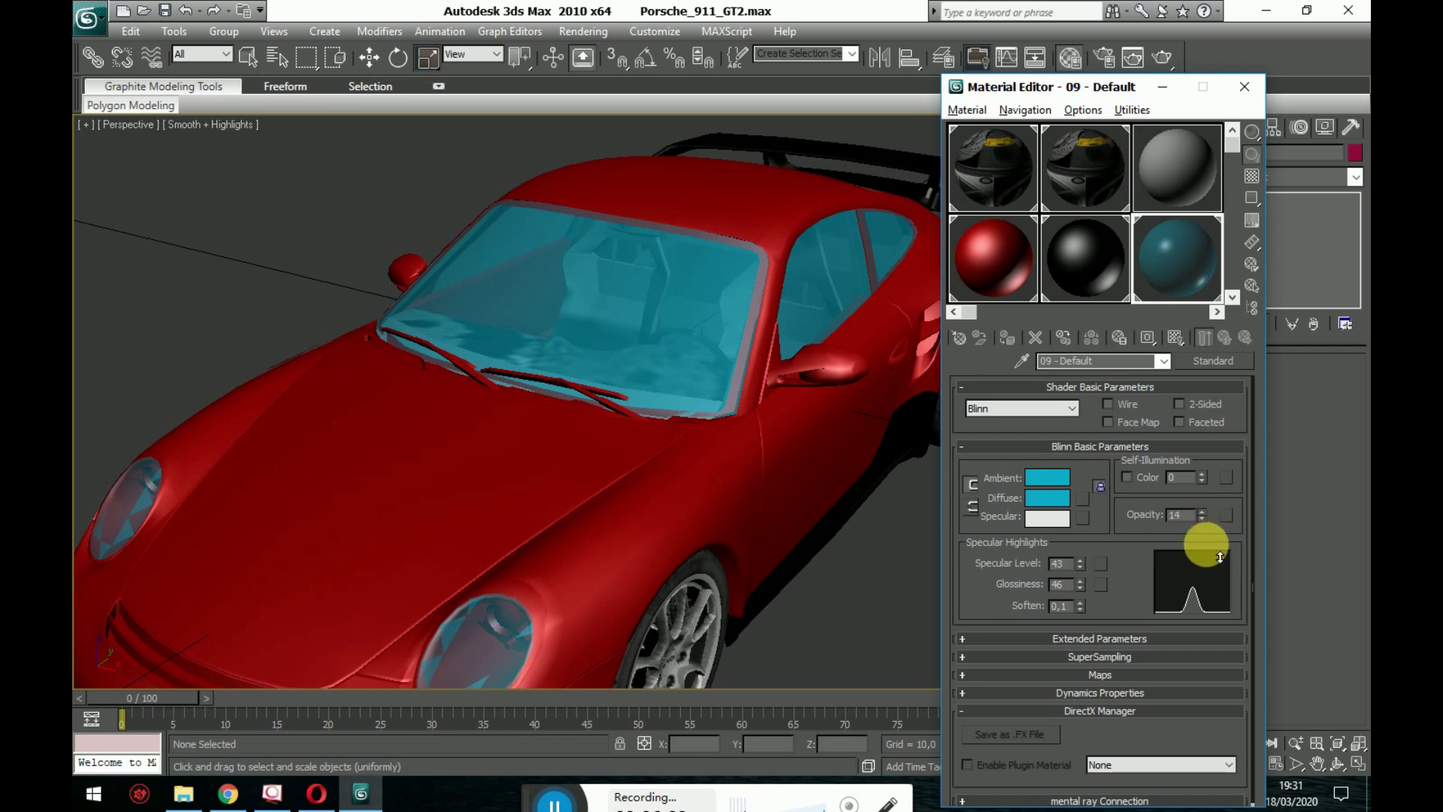
pyautogui.keyDown('alt'); pyautogui.moveTo(922, 498); pyautogui.dragTo(782, 458, button='middle'); pyautogui.keyUp('alt')
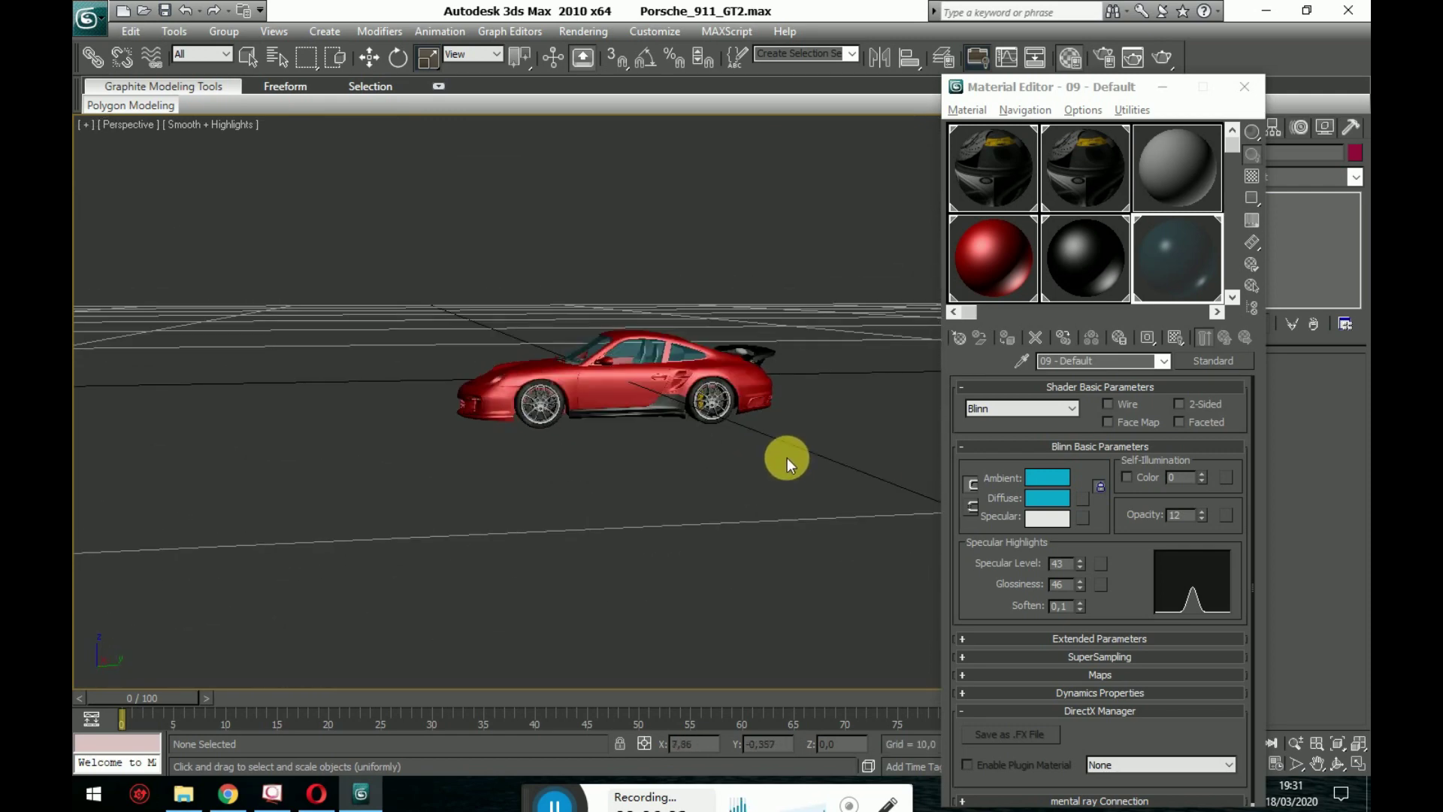
# - Select the front wheel's mesh and, at element level, its rim spokes
pyautogui.scroll(6, 721, 454)
pyautogui.scroll(8, 818, 498)
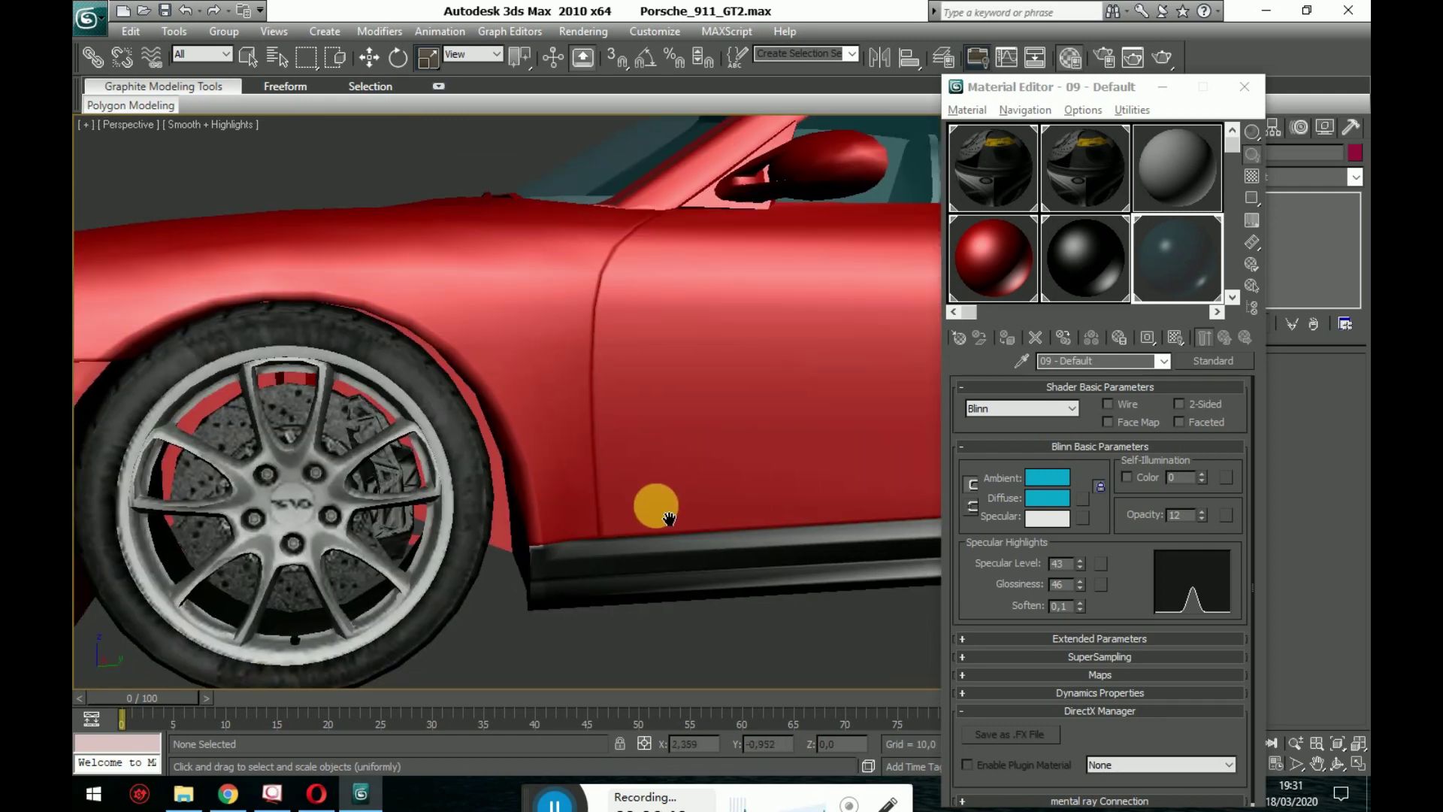
pyautogui.click(387, 470)
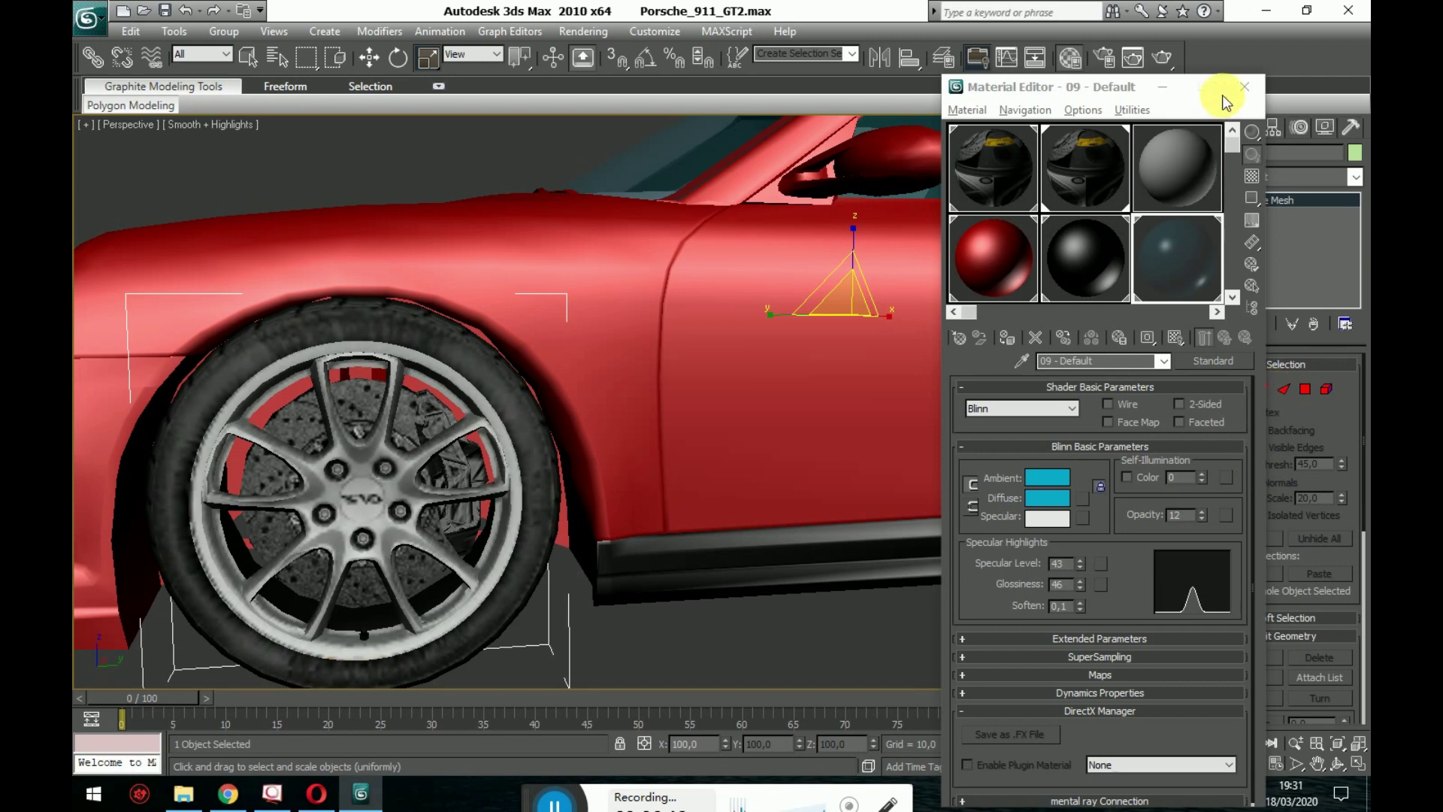
pyautogui.click(1244, 86)
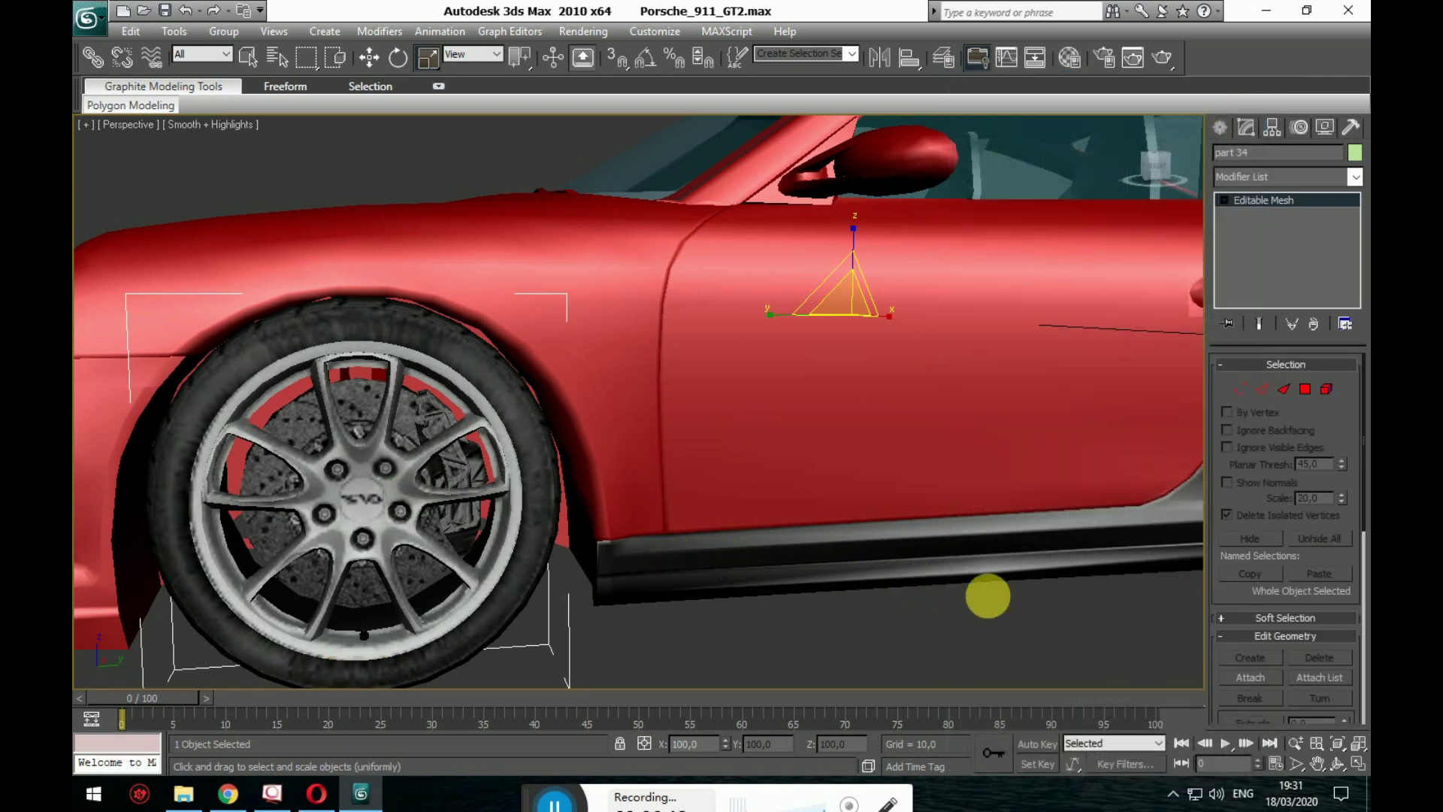
pyautogui.scroll(-7, 1014, 541)
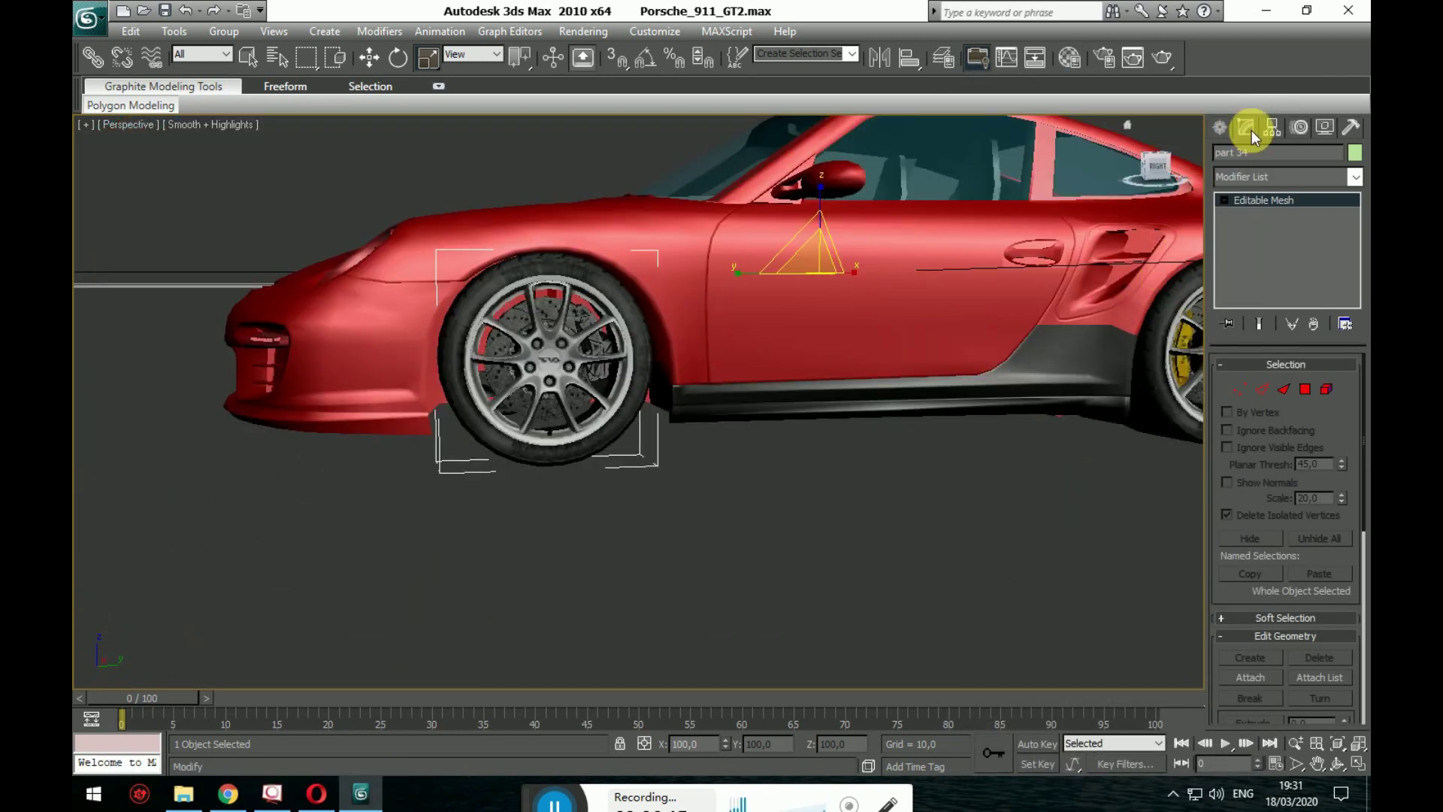
pyautogui.click(1218, 127)
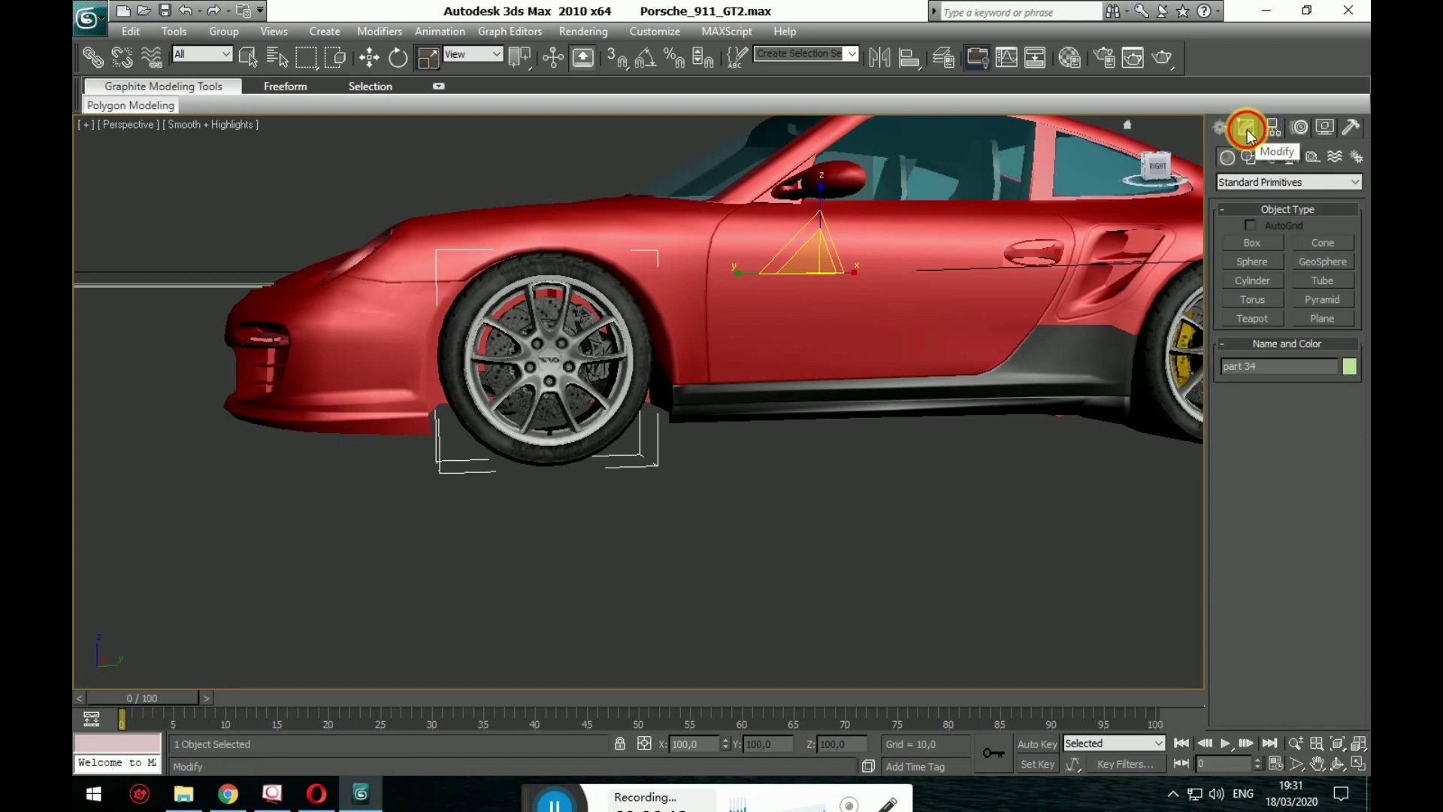
pyautogui.click(1247, 129)
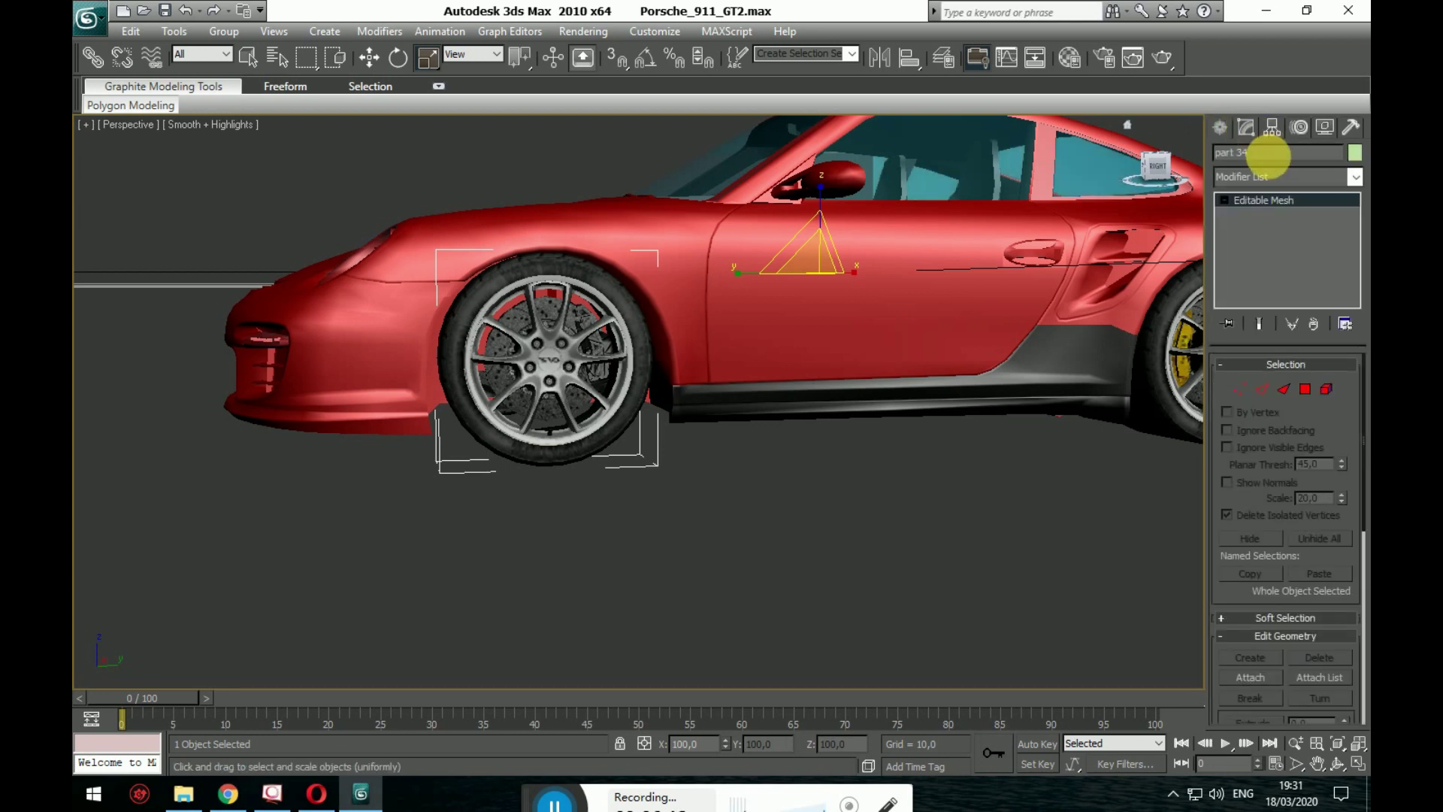
pyautogui.click(1327, 390)
pyautogui.click(588, 380)
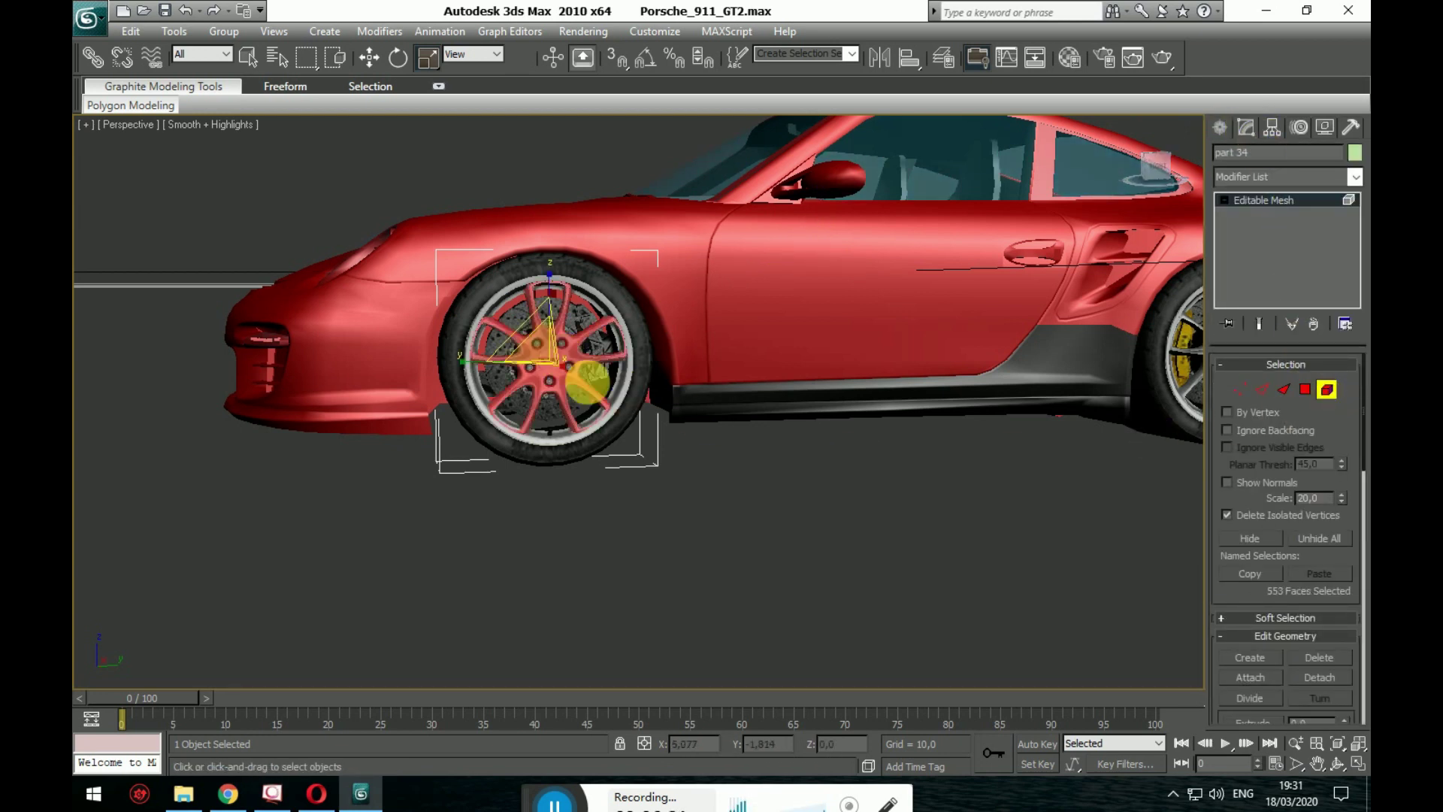
# - Give the 13 - Default material a dark blue diffuse colour of RGB 0, 28, 99, with Specular Level 88 and Glossiness 46
pyautogui.click(1073, 60)
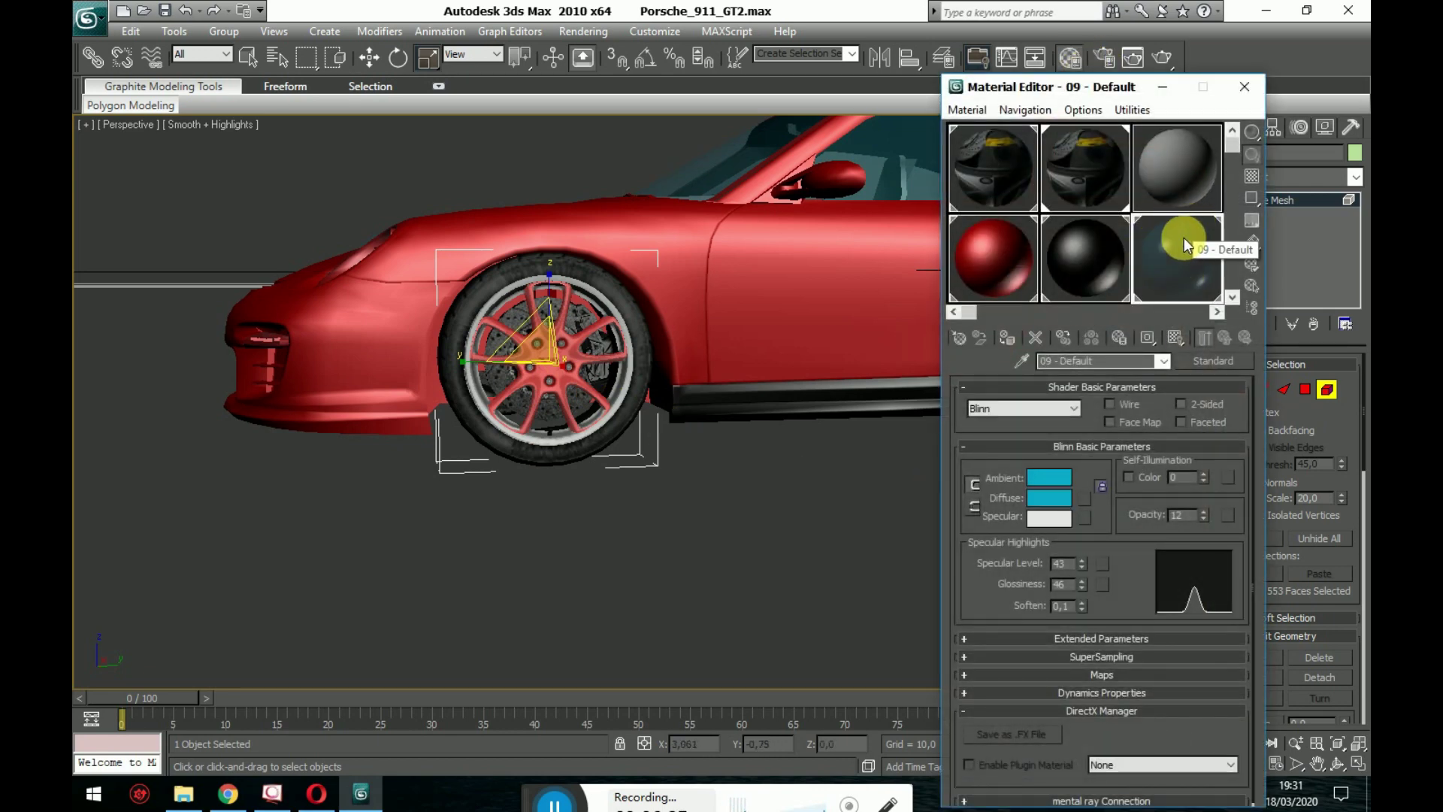
pyautogui.moveTo(1228, 146); pyautogui.dragTo(1233, 175)
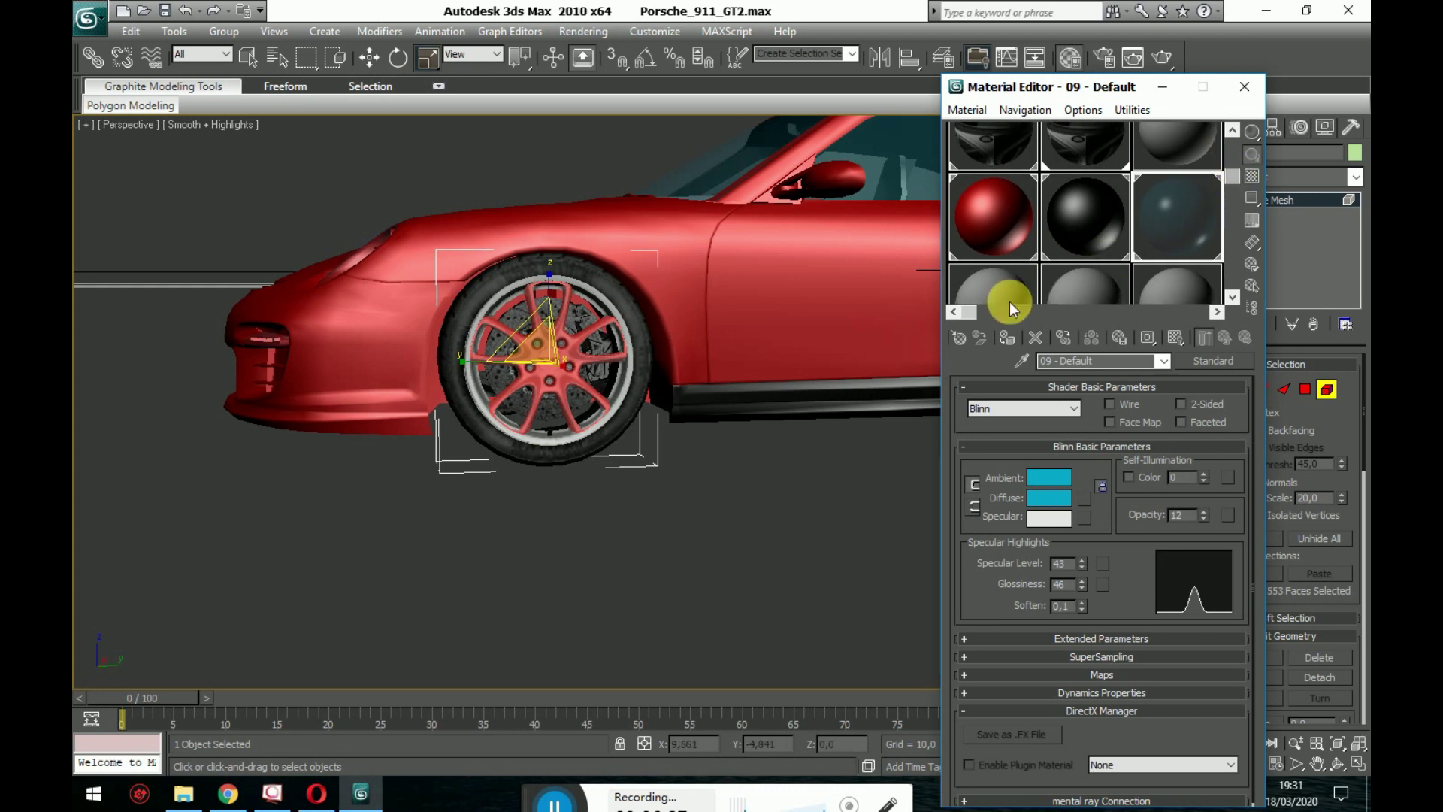
pyautogui.click(990, 293)
pyautogui.click(989, 293)
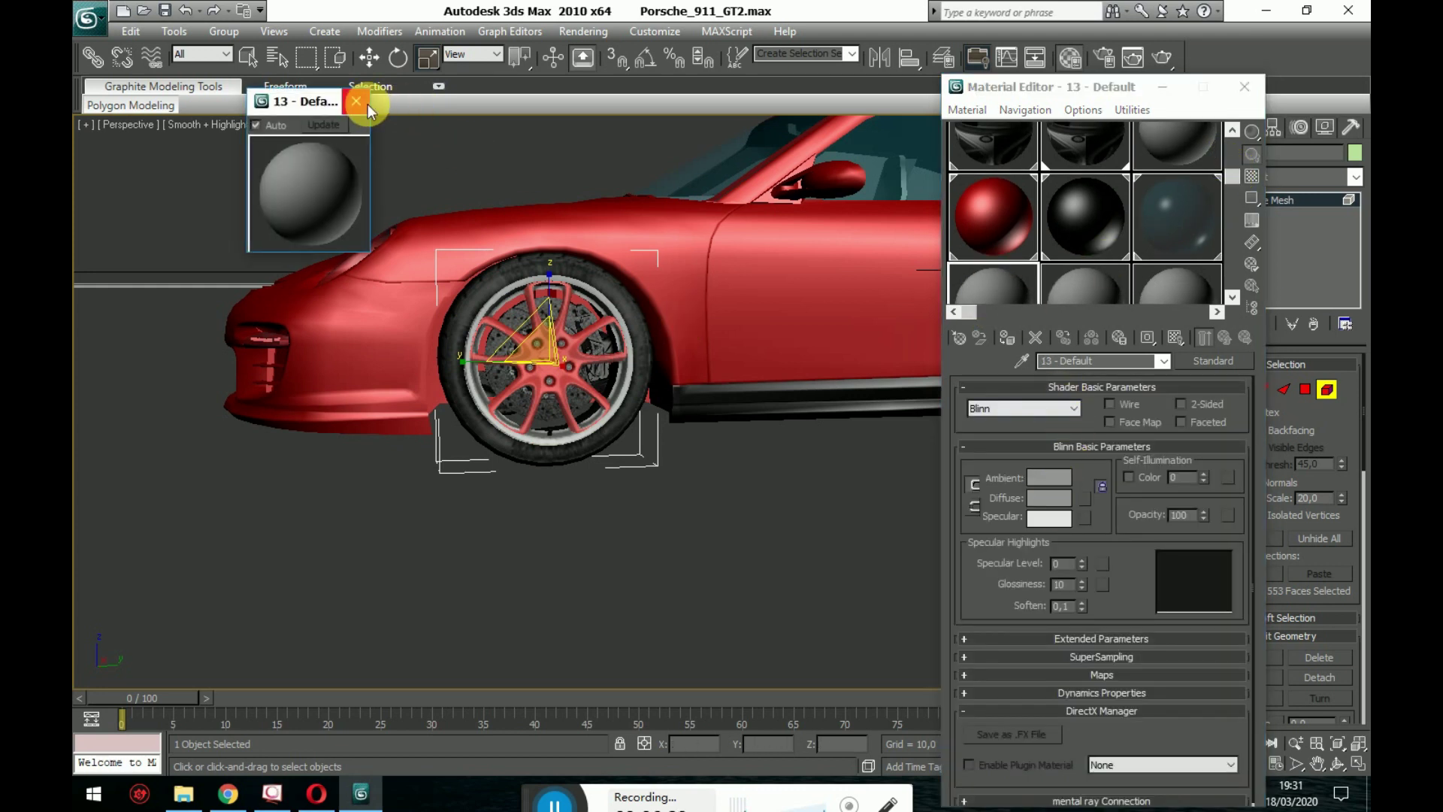
pyautogui.click(340, 91)
pyautogui.click(1057, 490)
pyautogui.moveTo(560, 154); pyautogui.dragTo(529, 118)
pyautogui.moveTo(601, 195); pyautogui.dragTo(521, 199)
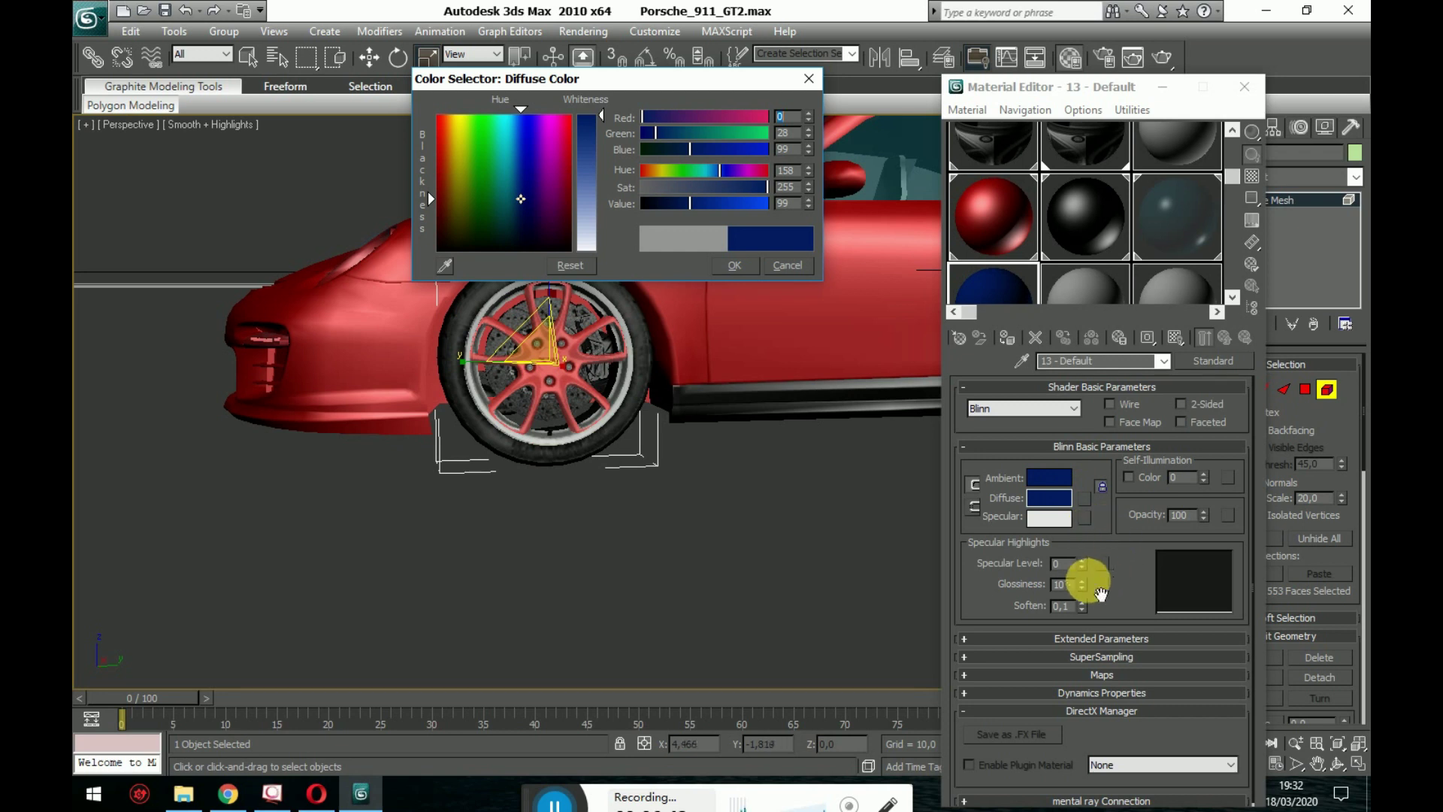
pyautogui.moveTo(1082, 581); pyautogui.dragTo(1100, 498)
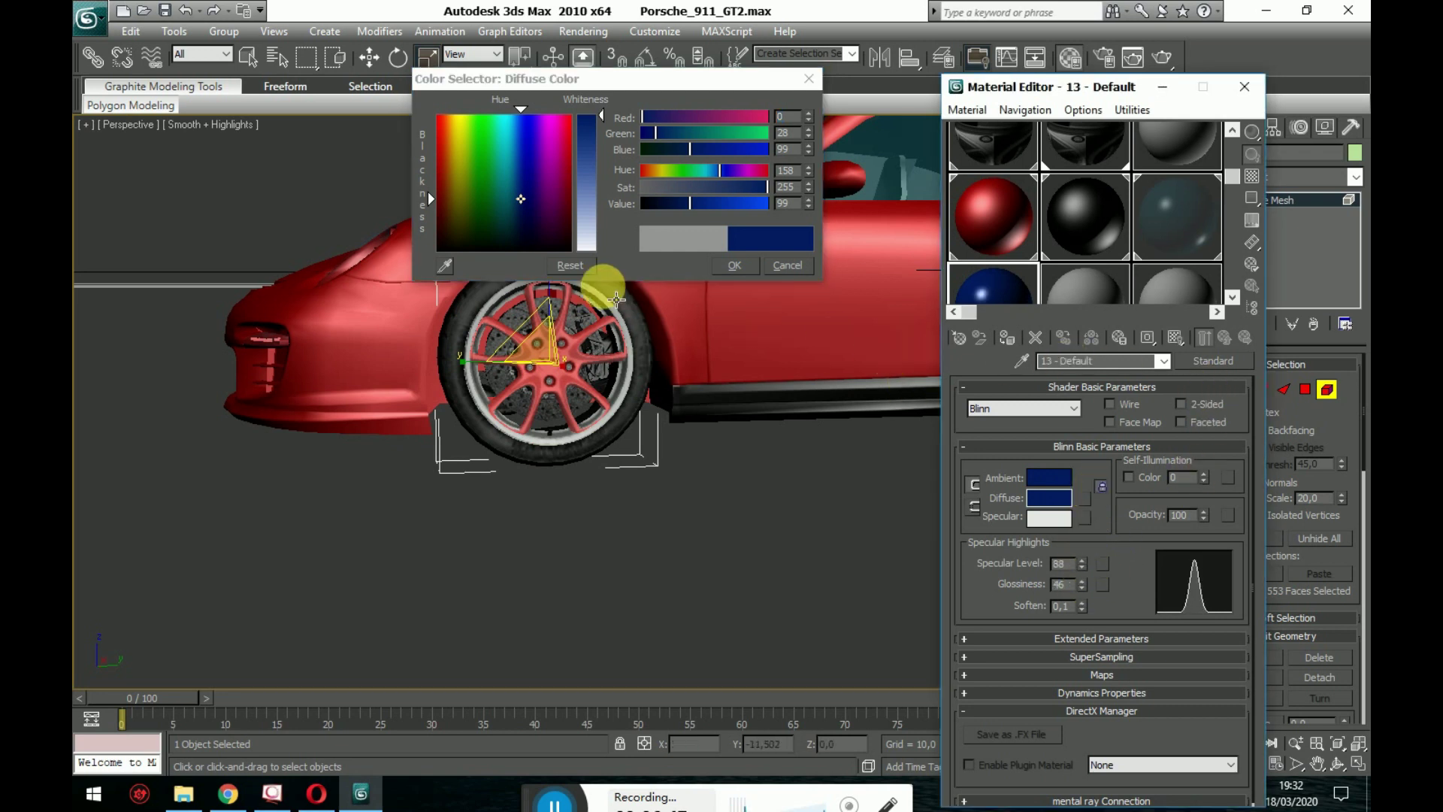
pyautogui.click(753, 266)
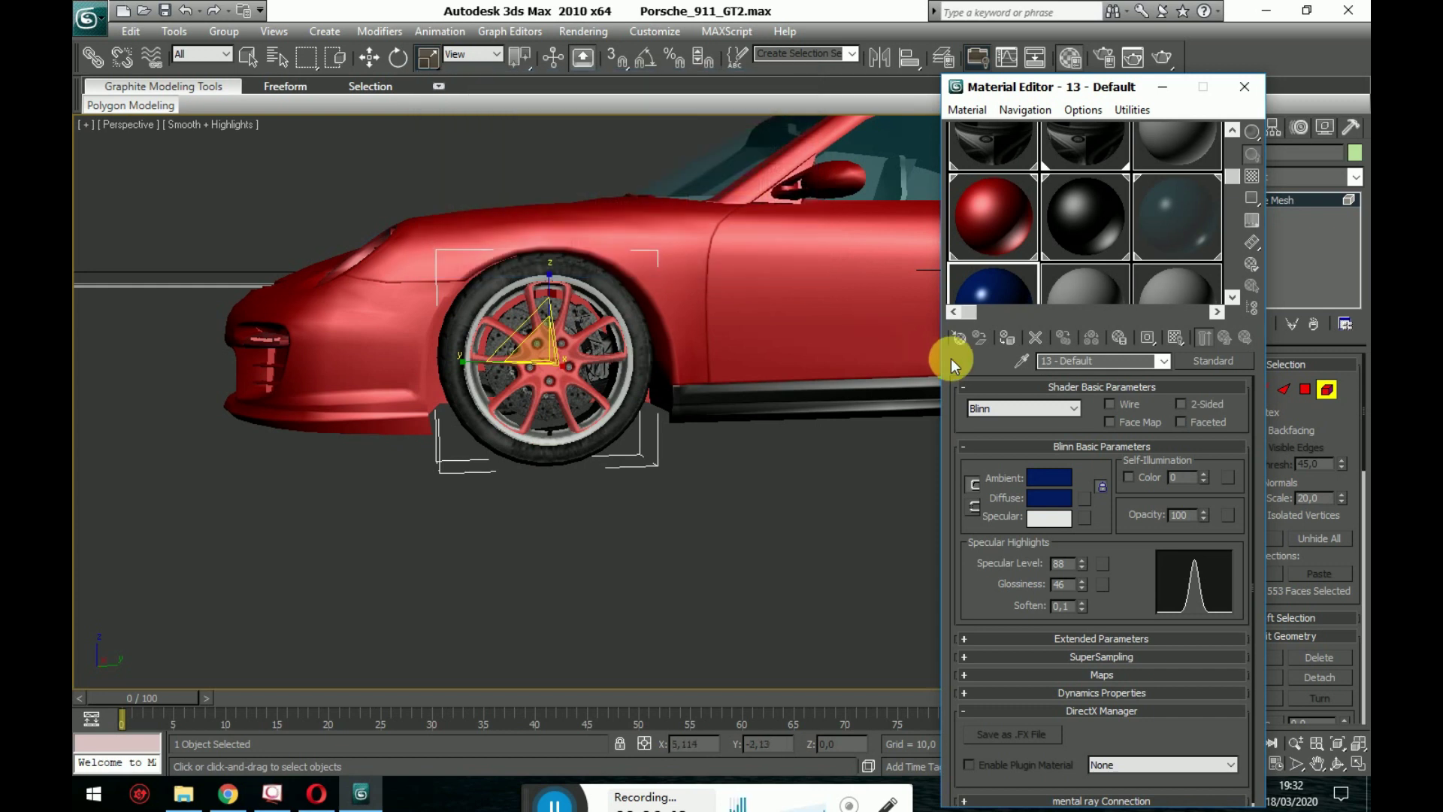
# - Assign the dark blue material to the front wheel's selected spokes and leave element selection
pyautogui.click(1003, 344)
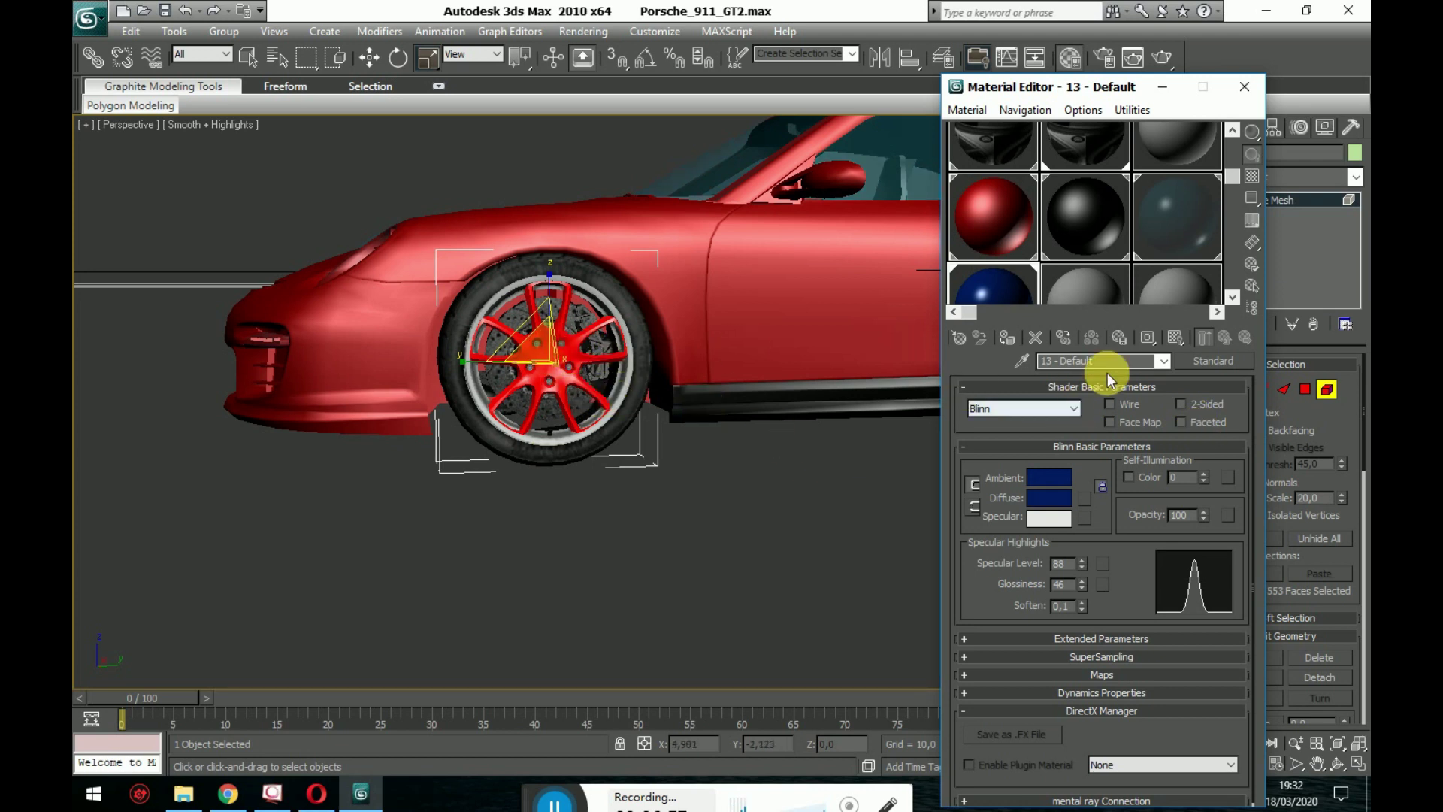
pyautogui.click(864, 443)
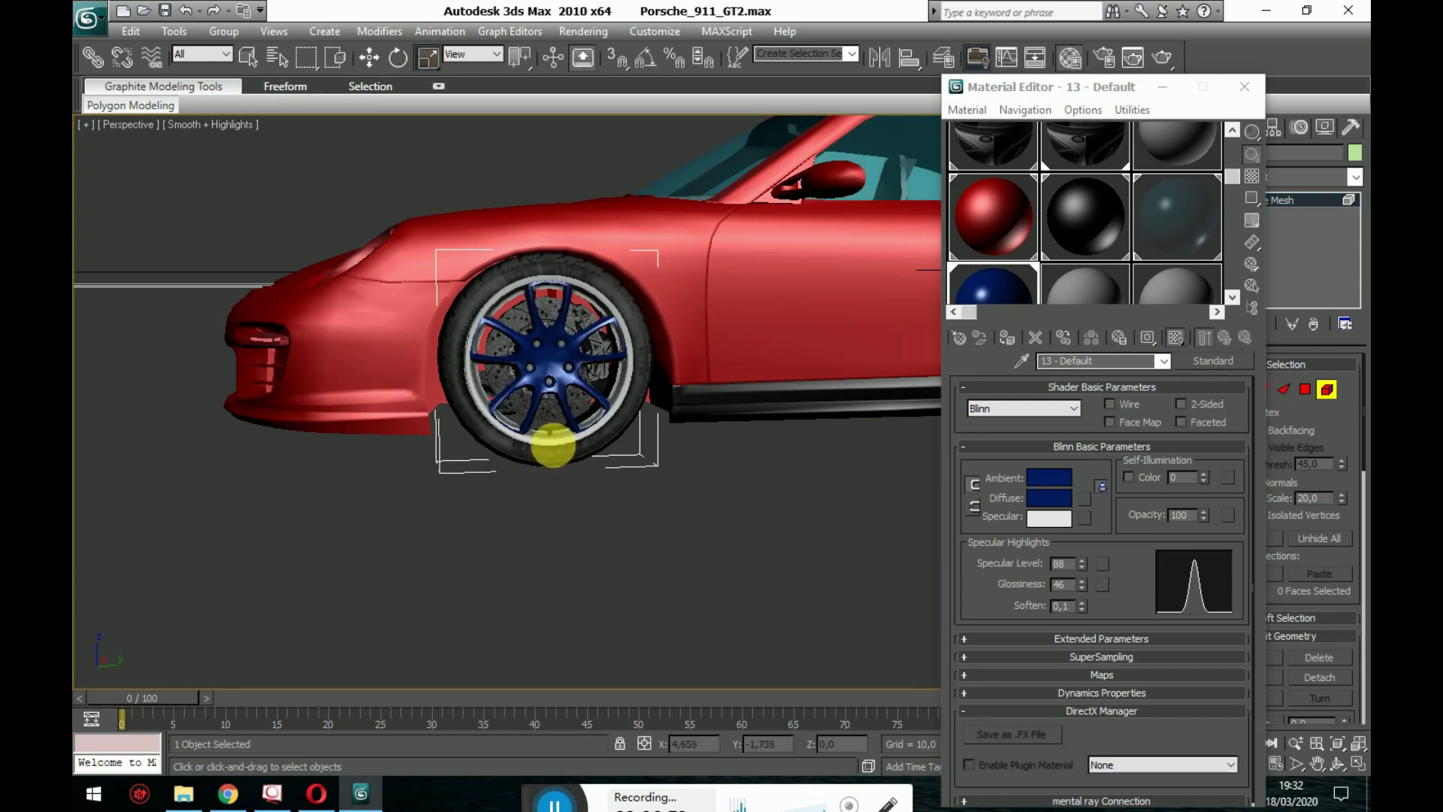
pyautogui.keyDown('alt'); pyautogui.moveTo(554, 445); pyautogui.dragTo(1007, 476, button='middle'); pyautogui.keyUp('alt')
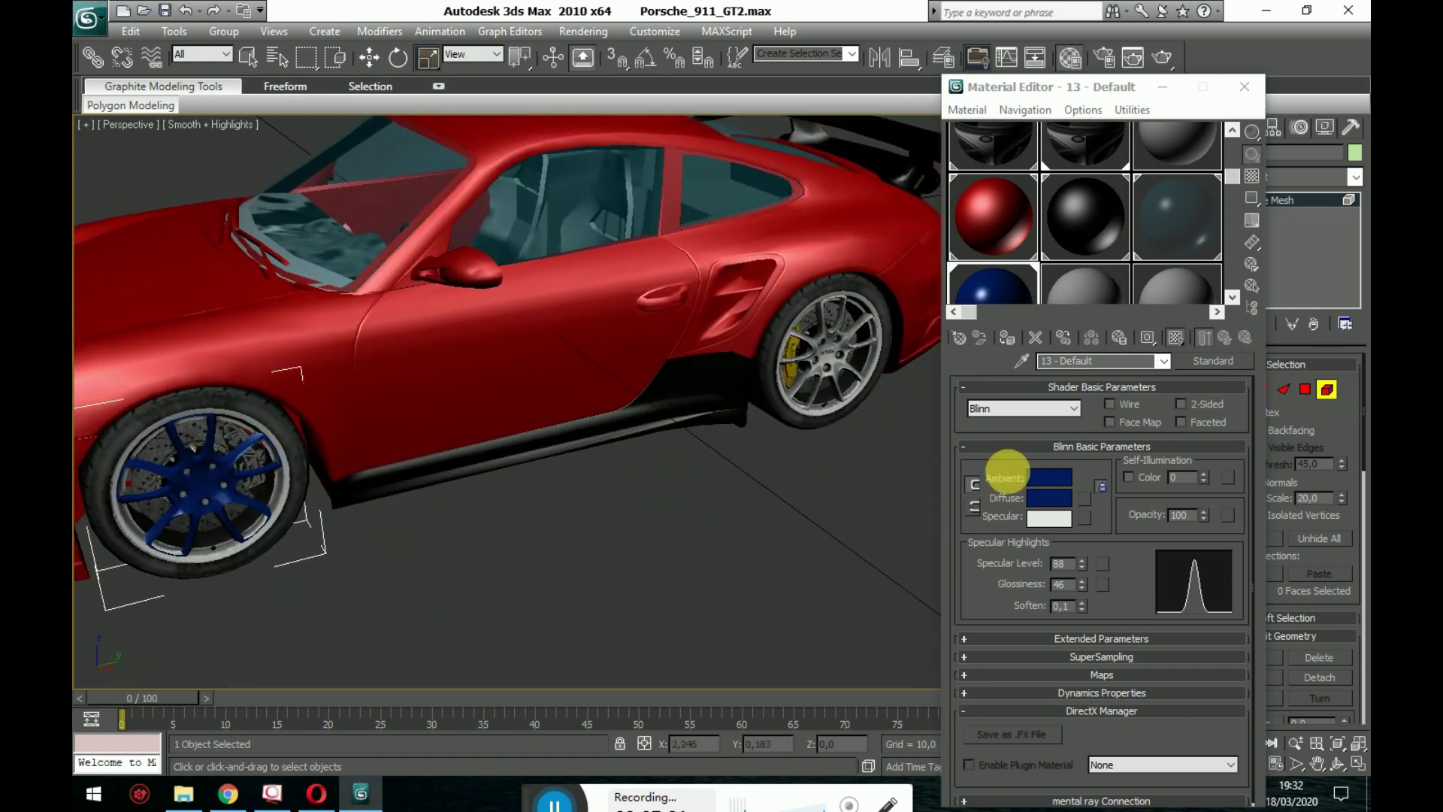
pyautogui.click(1324, 395)
# - Select the left rear wheel's rim spokes at element level, assign the dark blue material to them and leave element selection
pyautogui.click(830, 372)
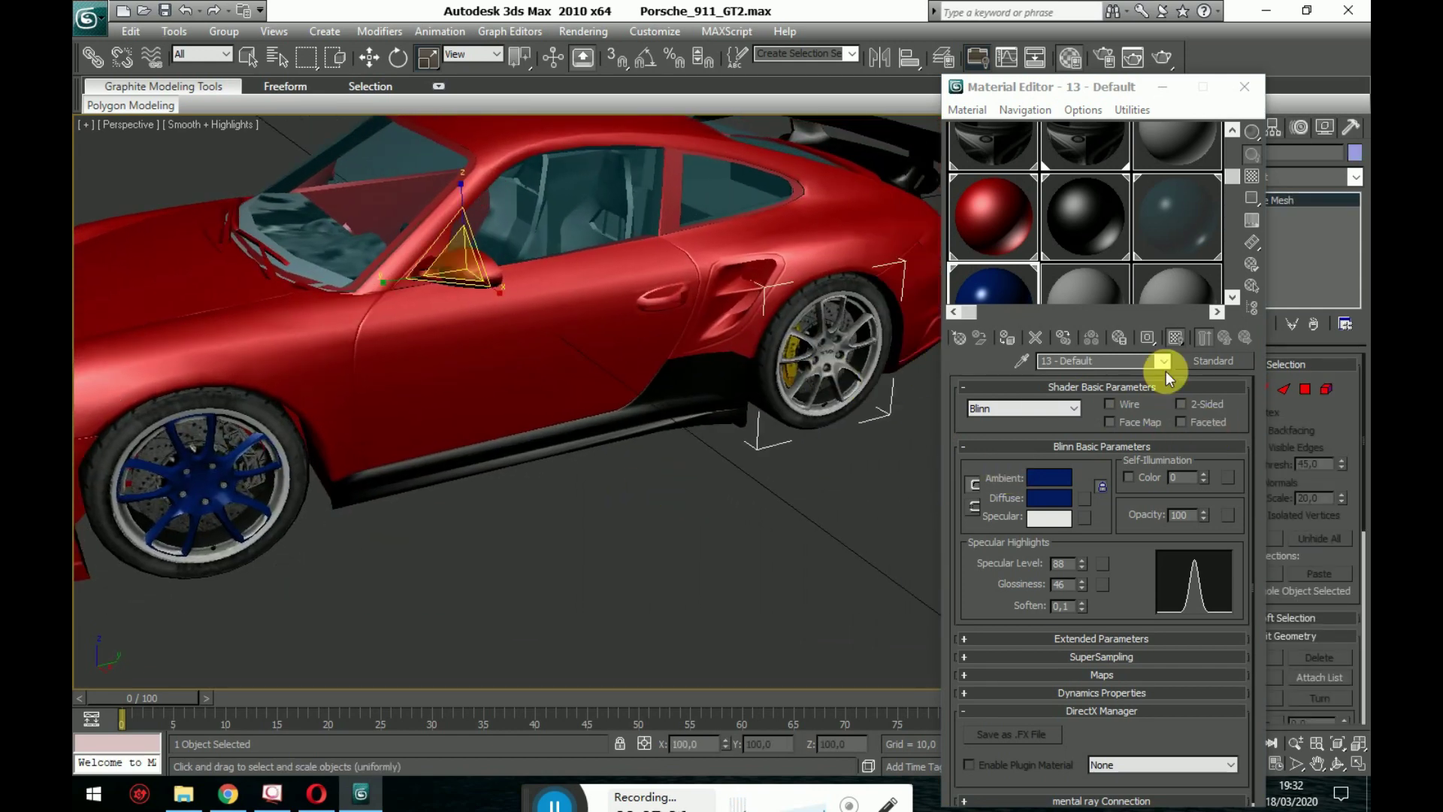
pyautogui.click(1327, 388)
pyautogui.click(853, 372)
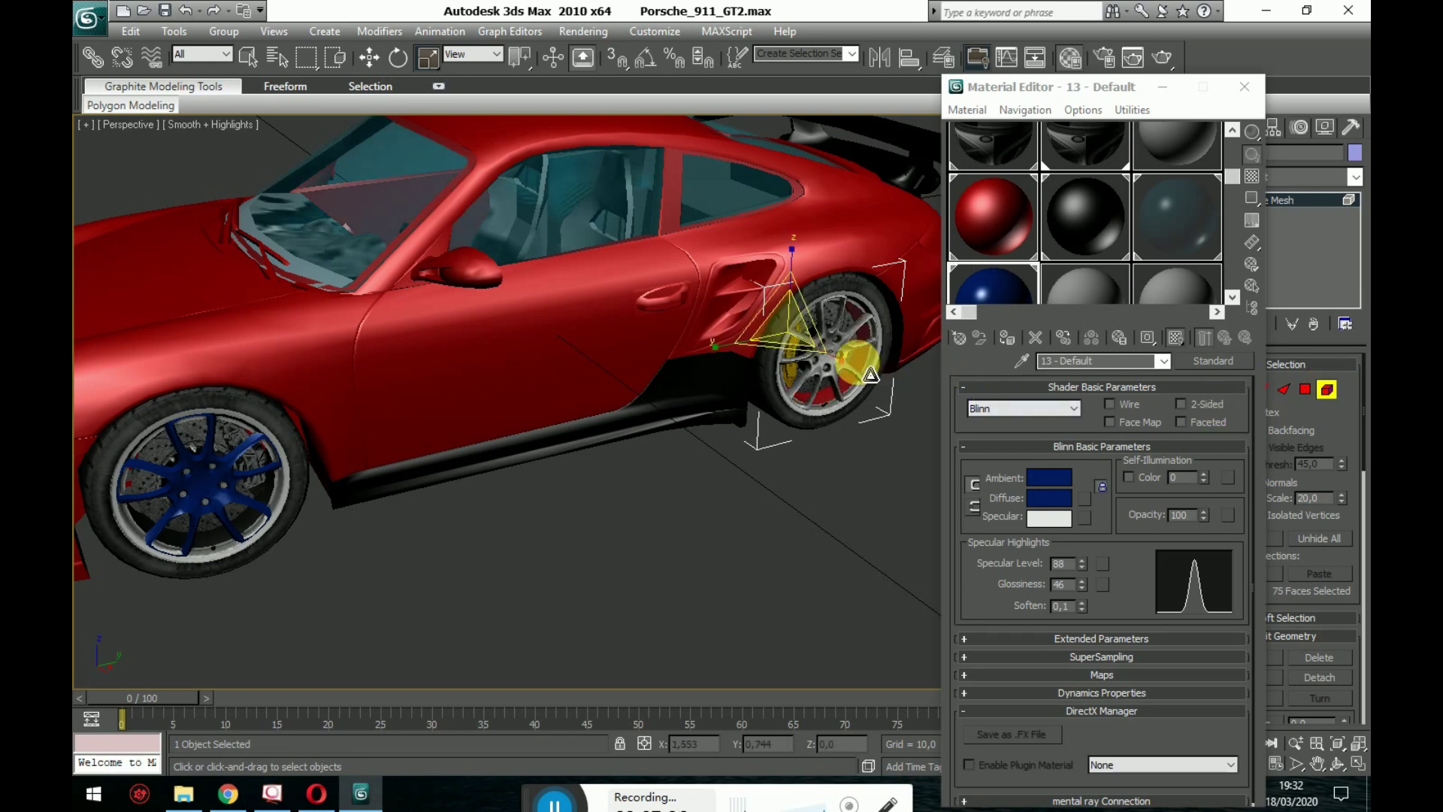
pyautogui.click(1100, 447)
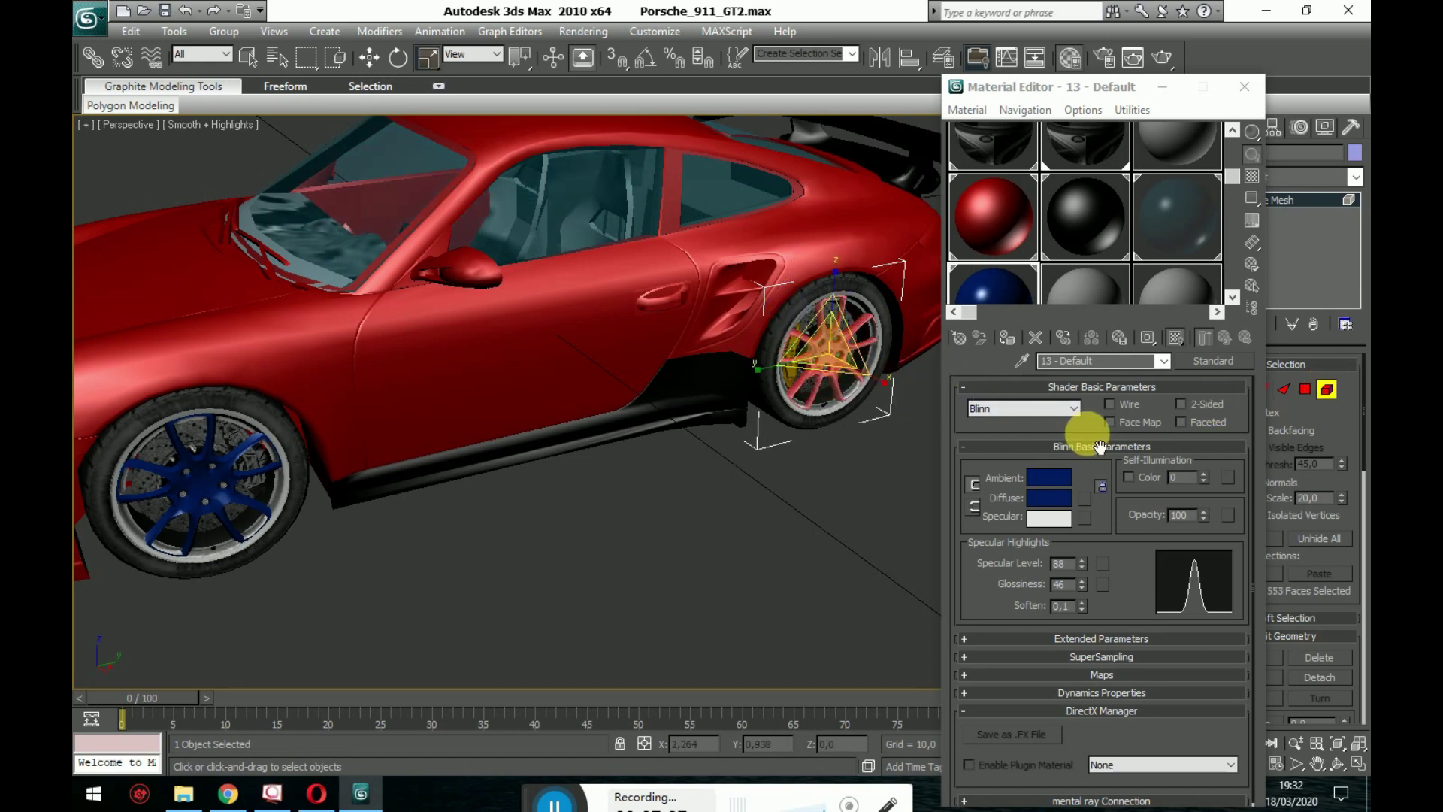
pyautogui.click(1007, 344)
pyautogui.keyDown('alt'); pyautogui.moveTo(799, 455); pyautogui.dragTo(510, 487, button='middle'); pyautogui.keyUp('alt')
pyautogui.moveTo(718, 469); pyautogui.dragTo(630, 415, button='middle')
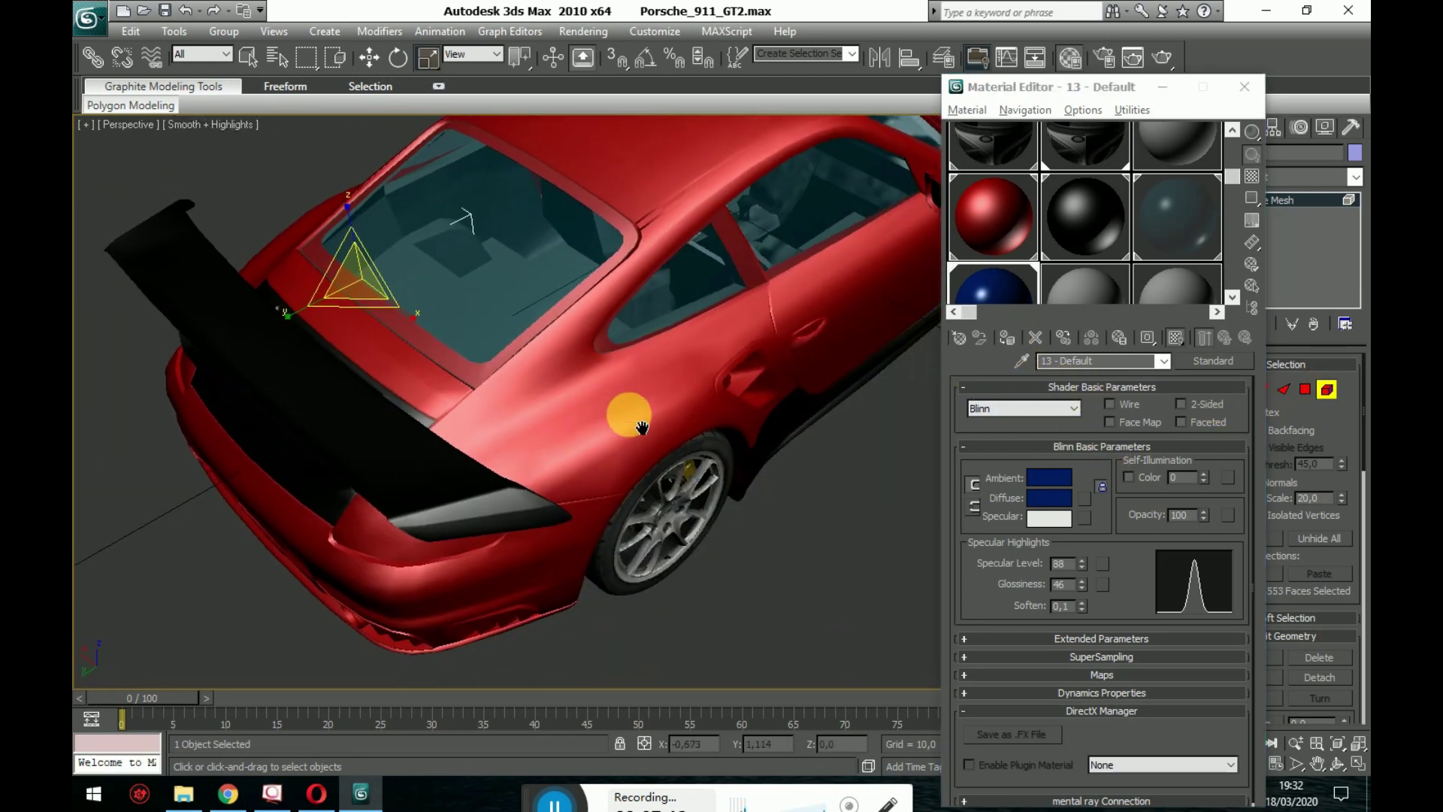
pyautogui.click(1324, 391)
# - Assign the dark blue material to the right rear wheel's rim spokes at element level and leave element selection
pyautogui.keyDown('alt'); pyautogui.moveTo(667, 467); pyautogui.dragTo(660, 419, button='middle'); pyautogui.keyUp('alt')
pyautogui.click(1066, 428)
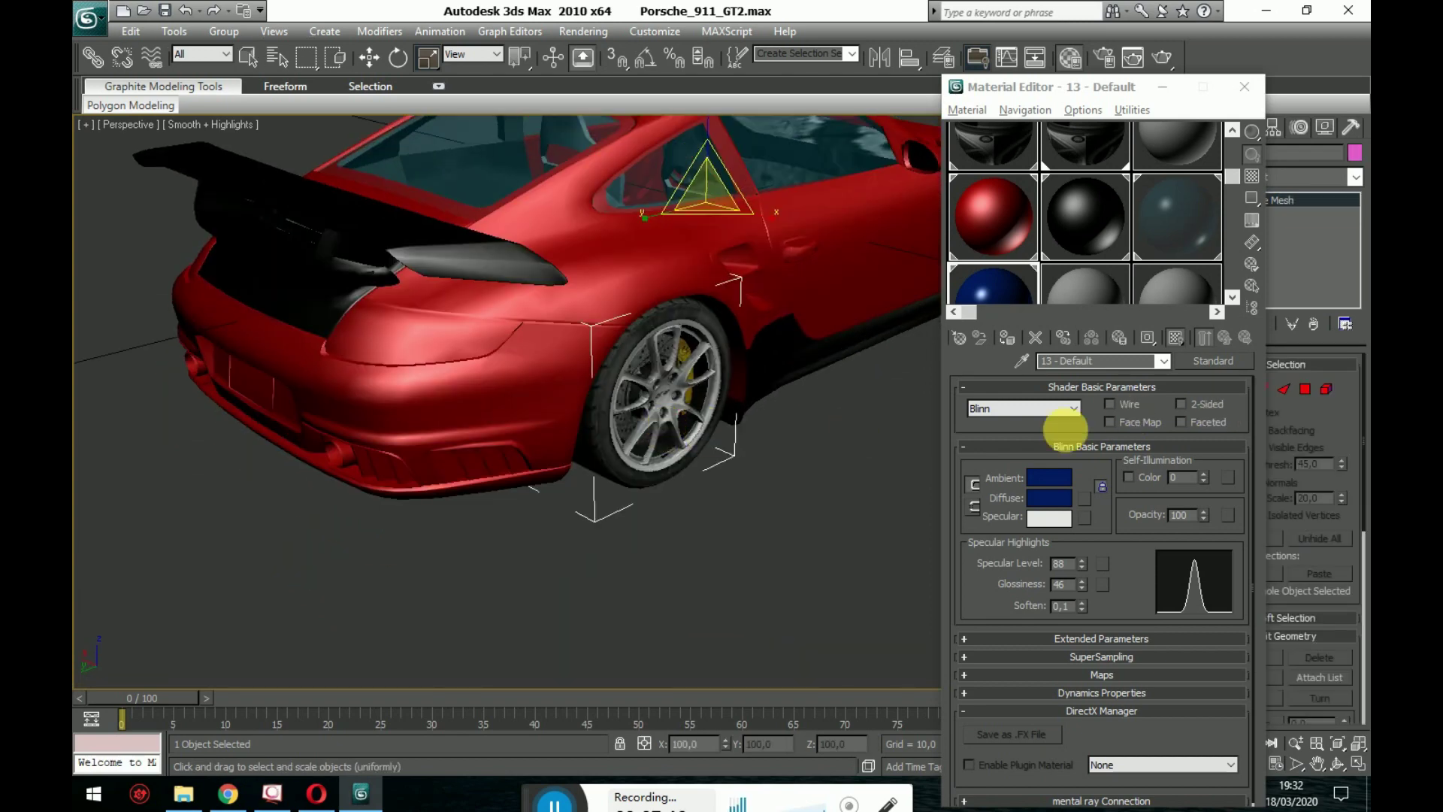
pyautogui.click(1327, 396)
pyautogui.click(679, 401)
pyautogui.moveTo(864, 492); pyautogui.dragTo(632, 528, button='middle')
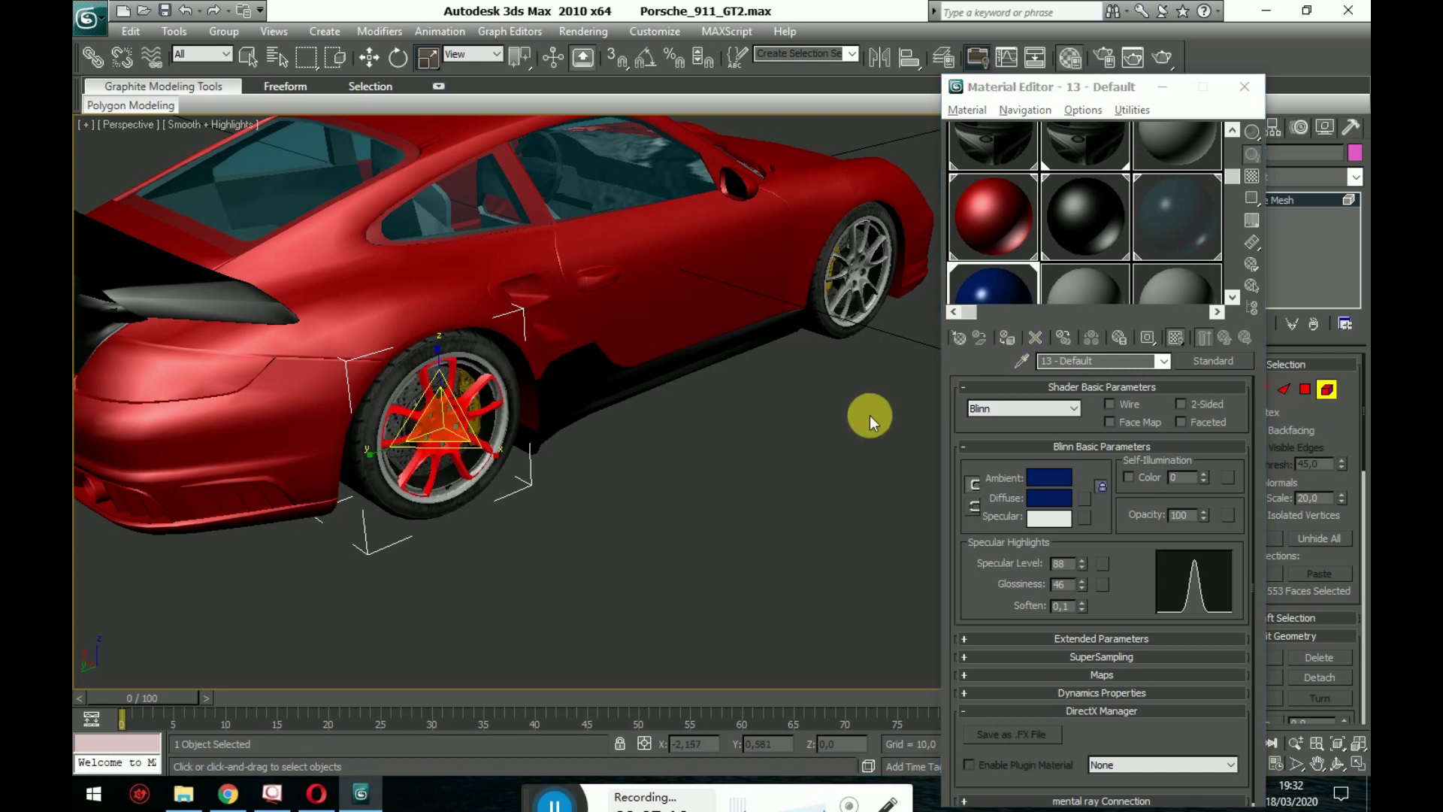
pyautogui.moveTo(870, 413); pyautogui.dragTo(808, 470, button='middle')
pyautogui.click(1327, 390)
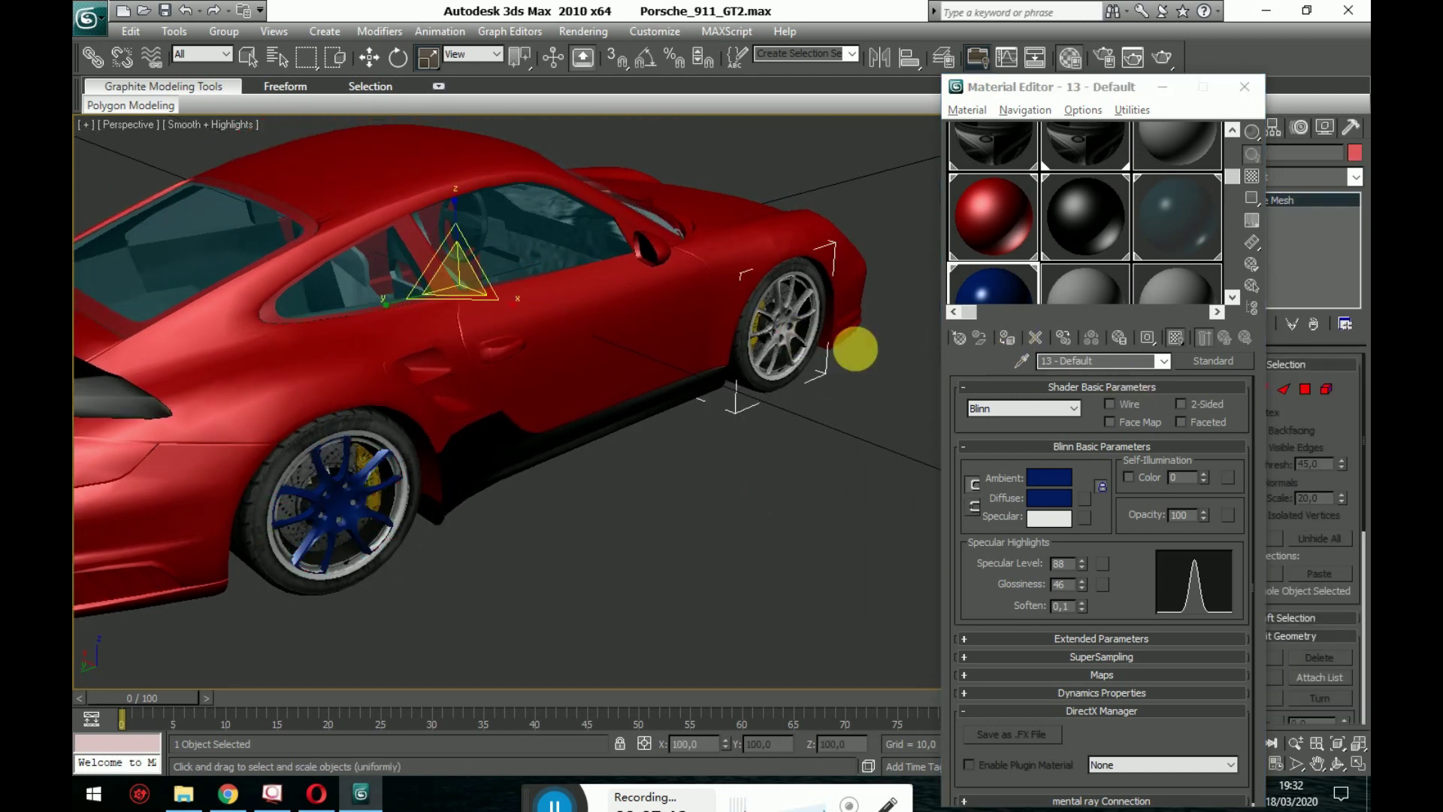
# - Assign the dark blue material to the right front wheel's rim spokes at element level, leave element selection and close the Material Editor
pyautogui.click(1326, 389)
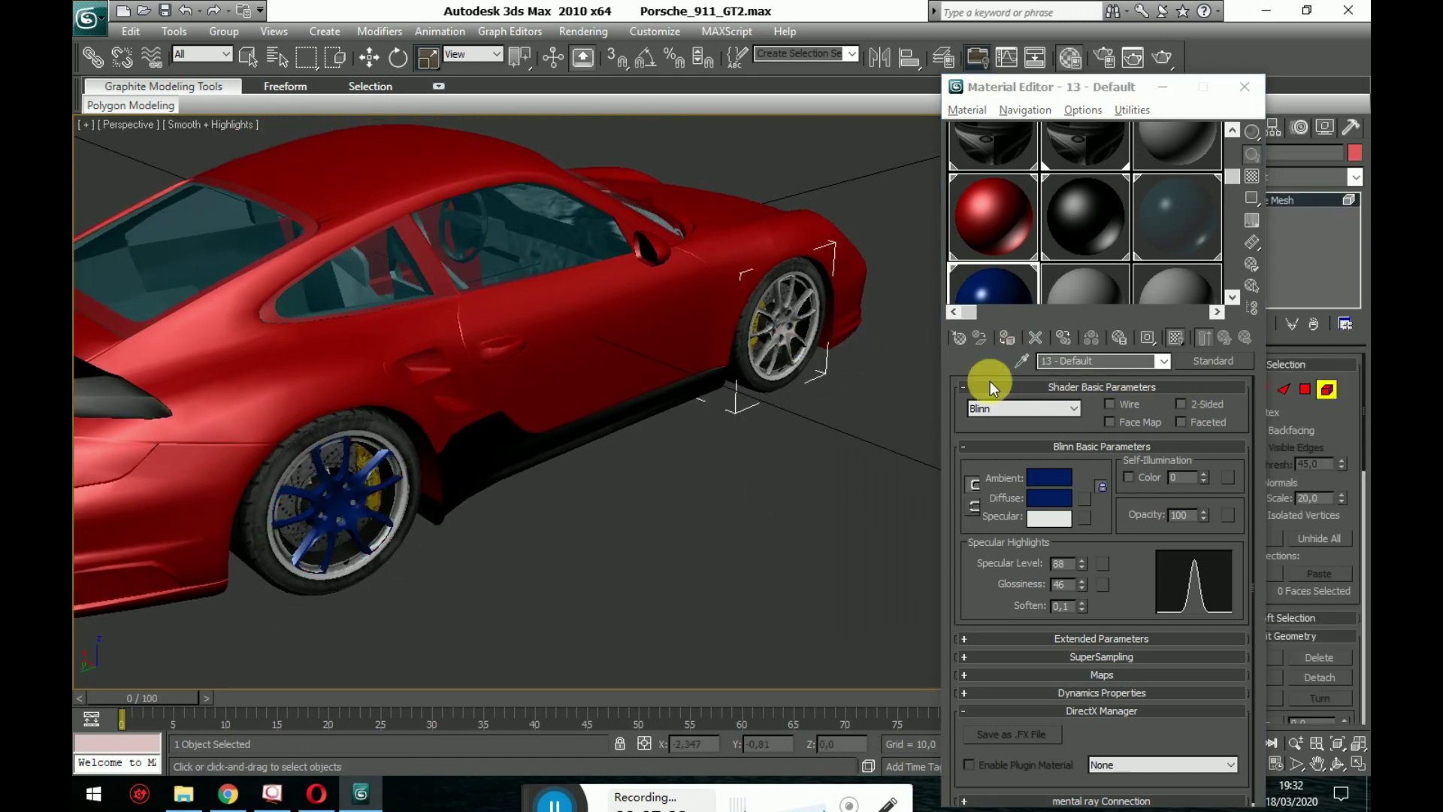
pyautogui.click(1007, 338)
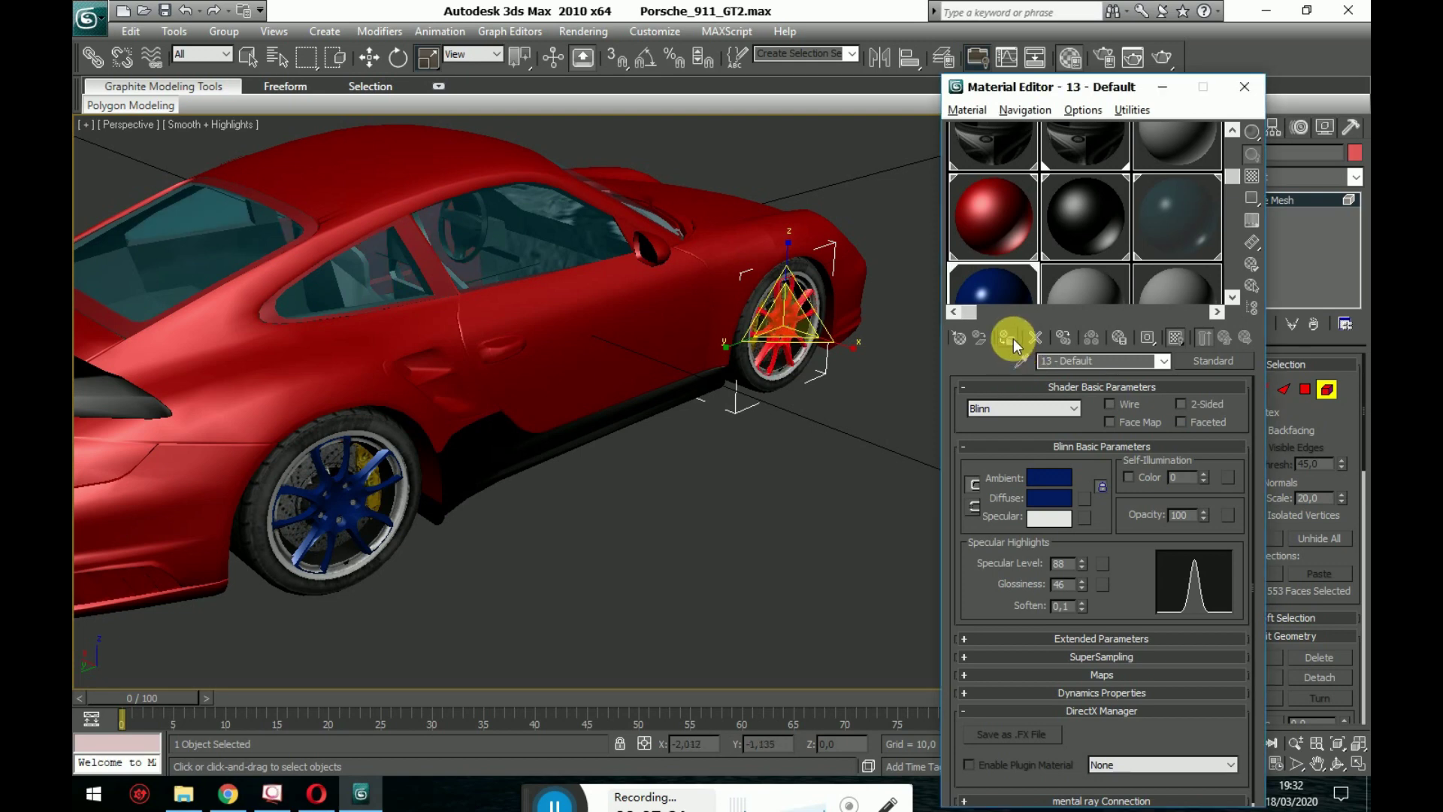
pyautogui.click(836, 440)
pyautogui.click(1327, 389)
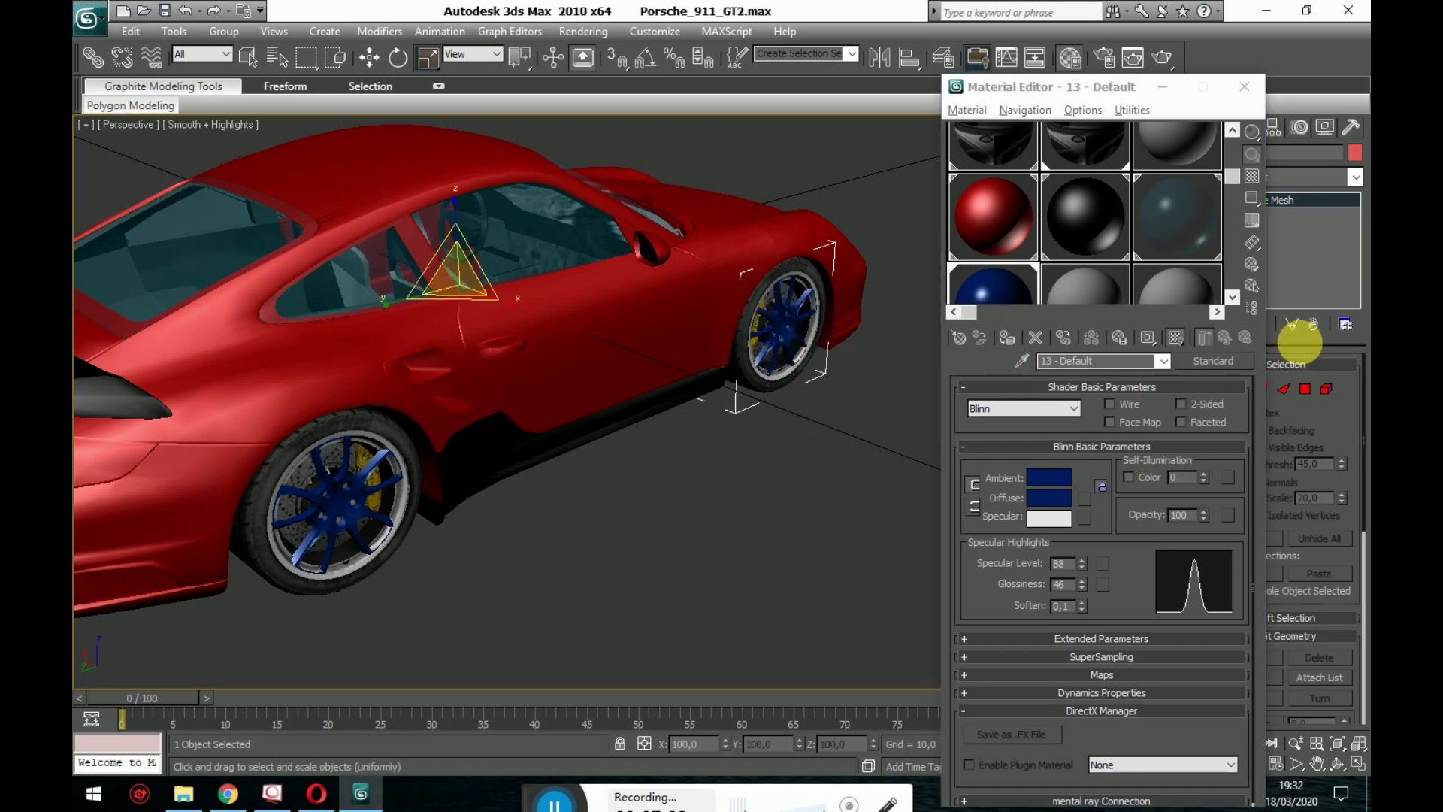
pyautogui.click(1245, 86)
pyautogui.keyDown('alt'); pyautogui.moveTo(719, 431); pyautogui.dragTo(865, 429, button='middle'); pyautogui.keyUp('alt')
pyautogui.scroll(-3, 526, 447)
pyautogui.scroll(-5, 647, 461)
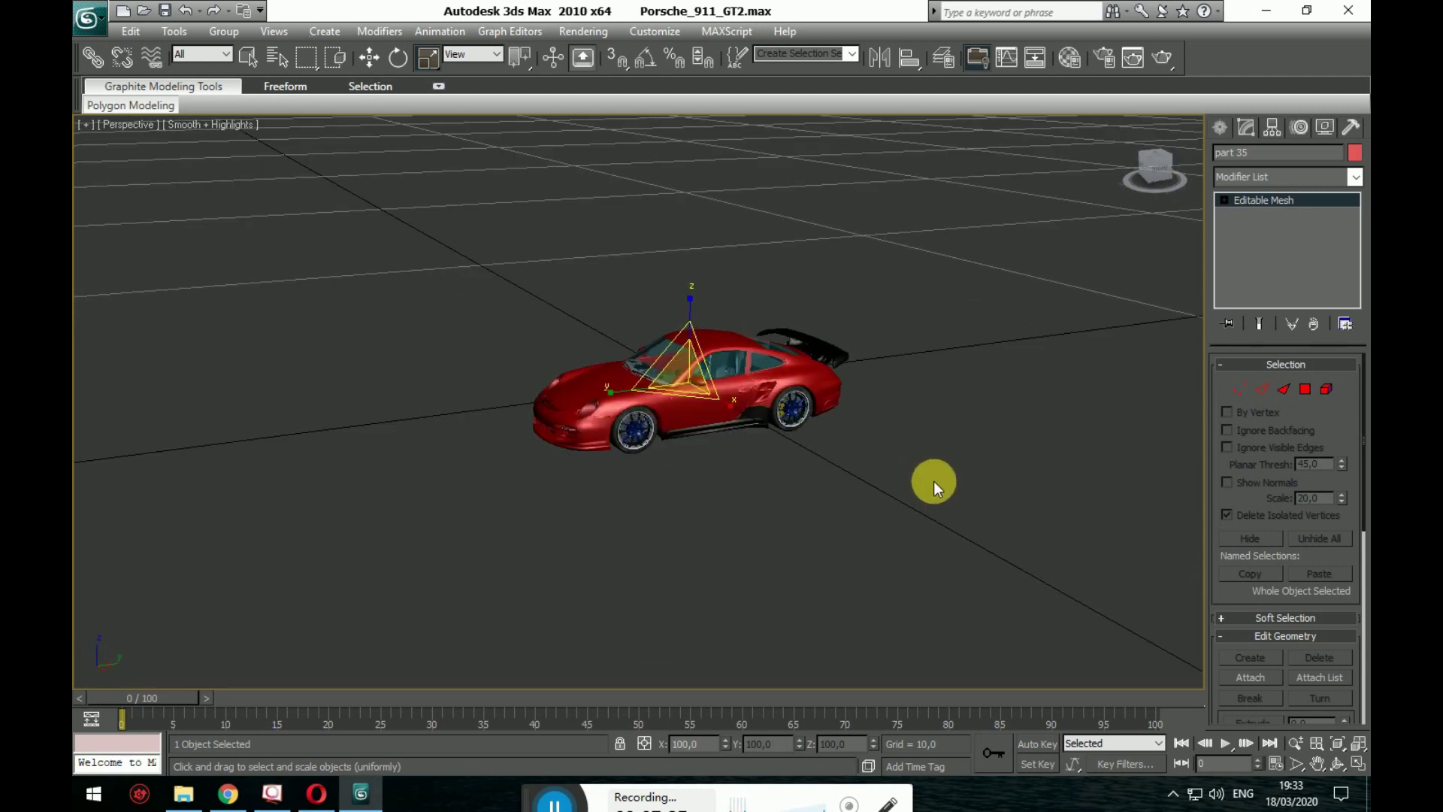
pyautogui.scroll(5, 920, 487)
pyautogui.scroll(-5, 913, 469)
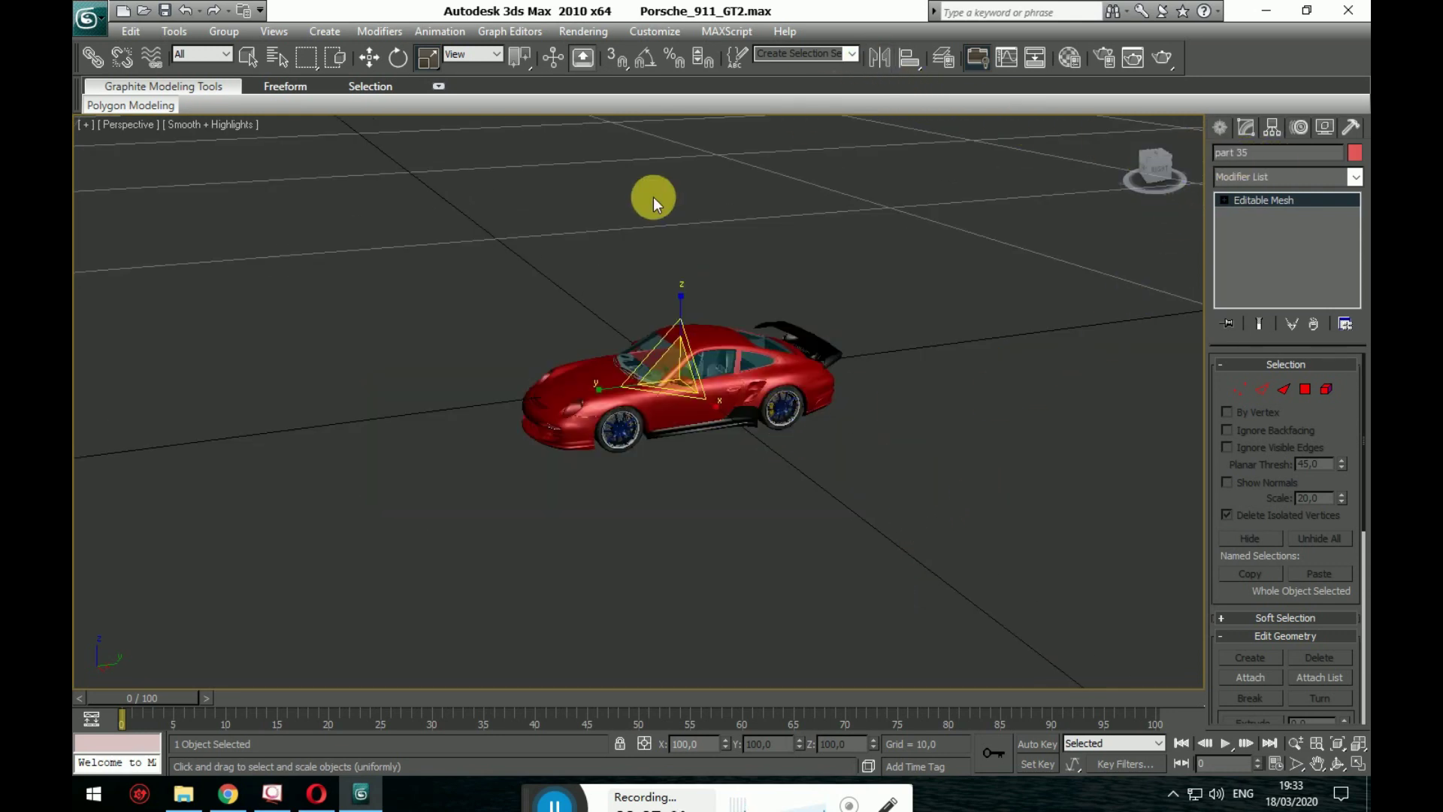
# - Create a flat box under and ahead of the car, about 19.75 long and 3.53 wide, with a height of about -0.07
pyautogui.click(1219, 127)
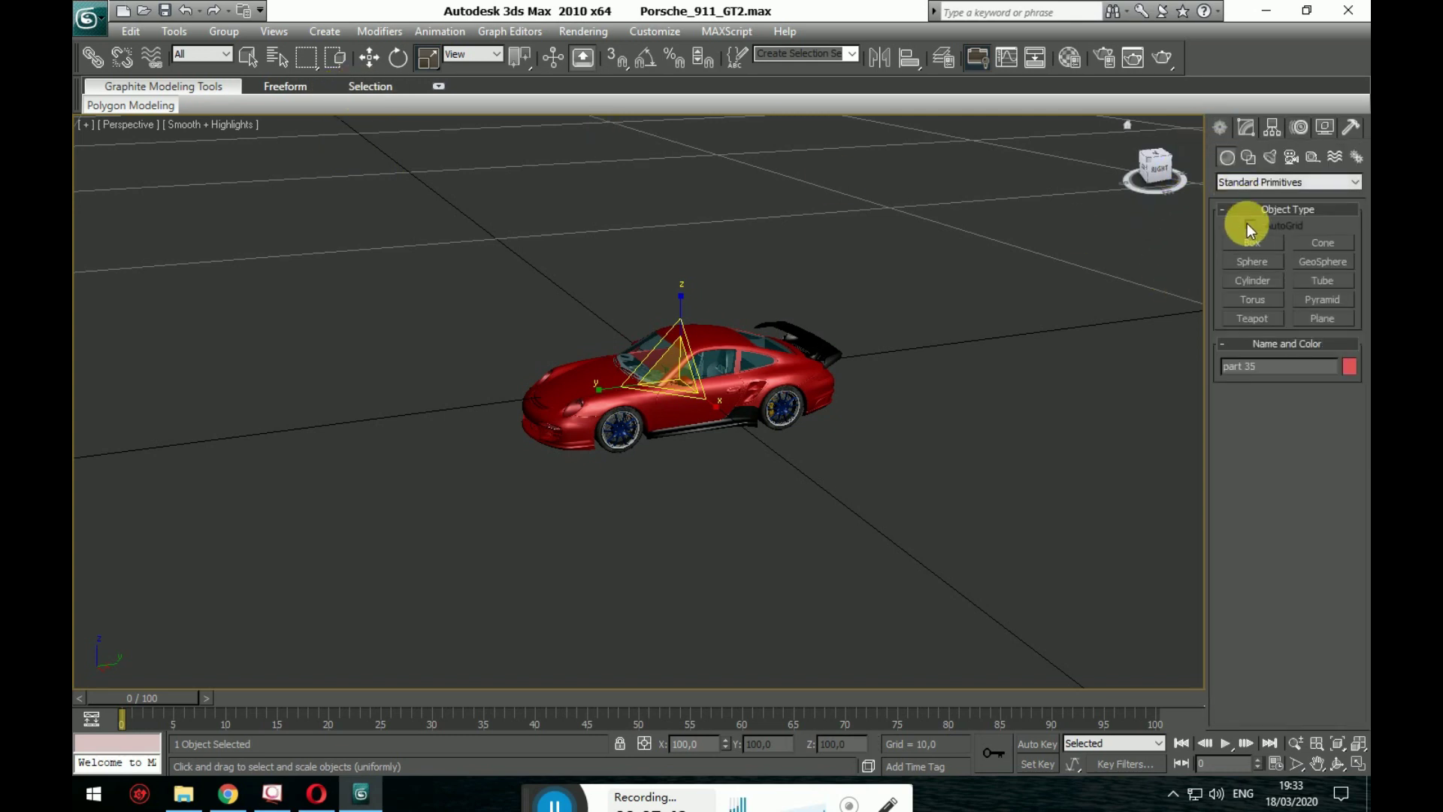
pyautogui.click(1250, 242)
pyautogui.moveTo(997, 393); pyautogui.dragTo(1058, 348, button='middle')
pyautogui.keyDown('alt'); pyautogui.moveTo(658, 370); pyautogui.dragTo(686, 426, button='middle'); pyautogui.keyUp('alt')
pyautogui.moveTo(208, 361); pyautogui.dragTo(828, 471)
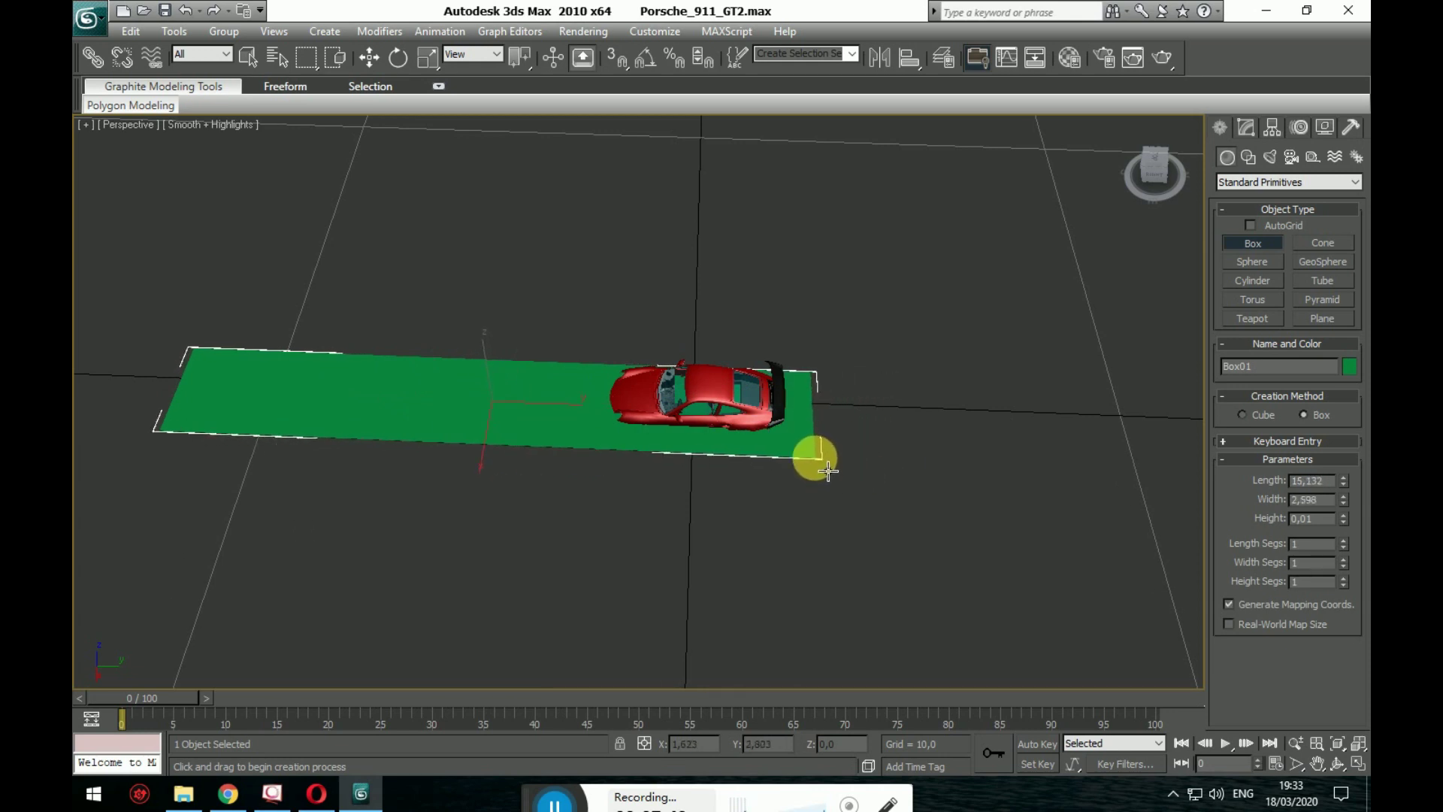
pyautogui.rightClick(828, 481)
pyautogui.moveTo(831, 554); pyautogui.dragTo(934, 412, button='middle')
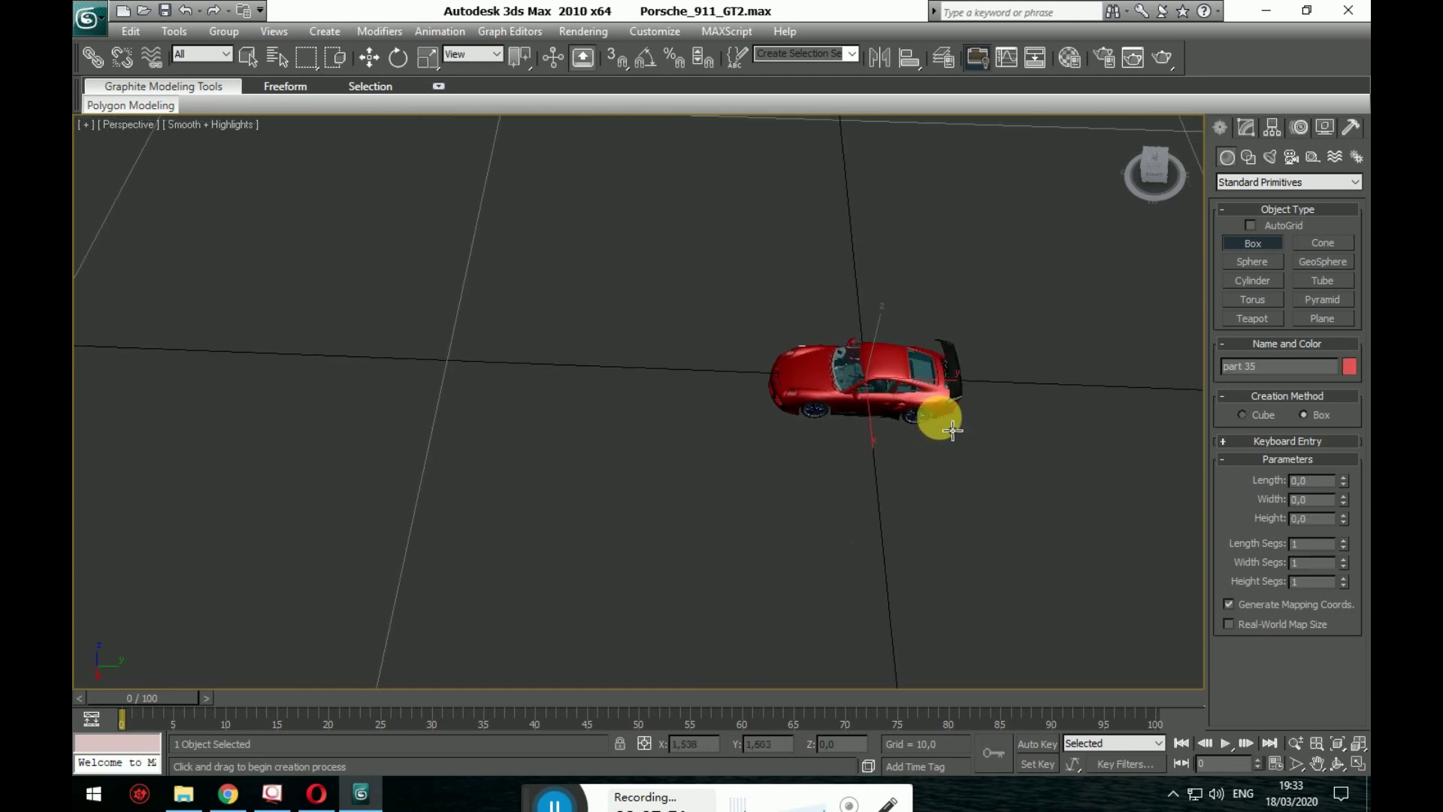
pyautogui.moveTo(960, 331); pyautogui.dragTo(116, 409)
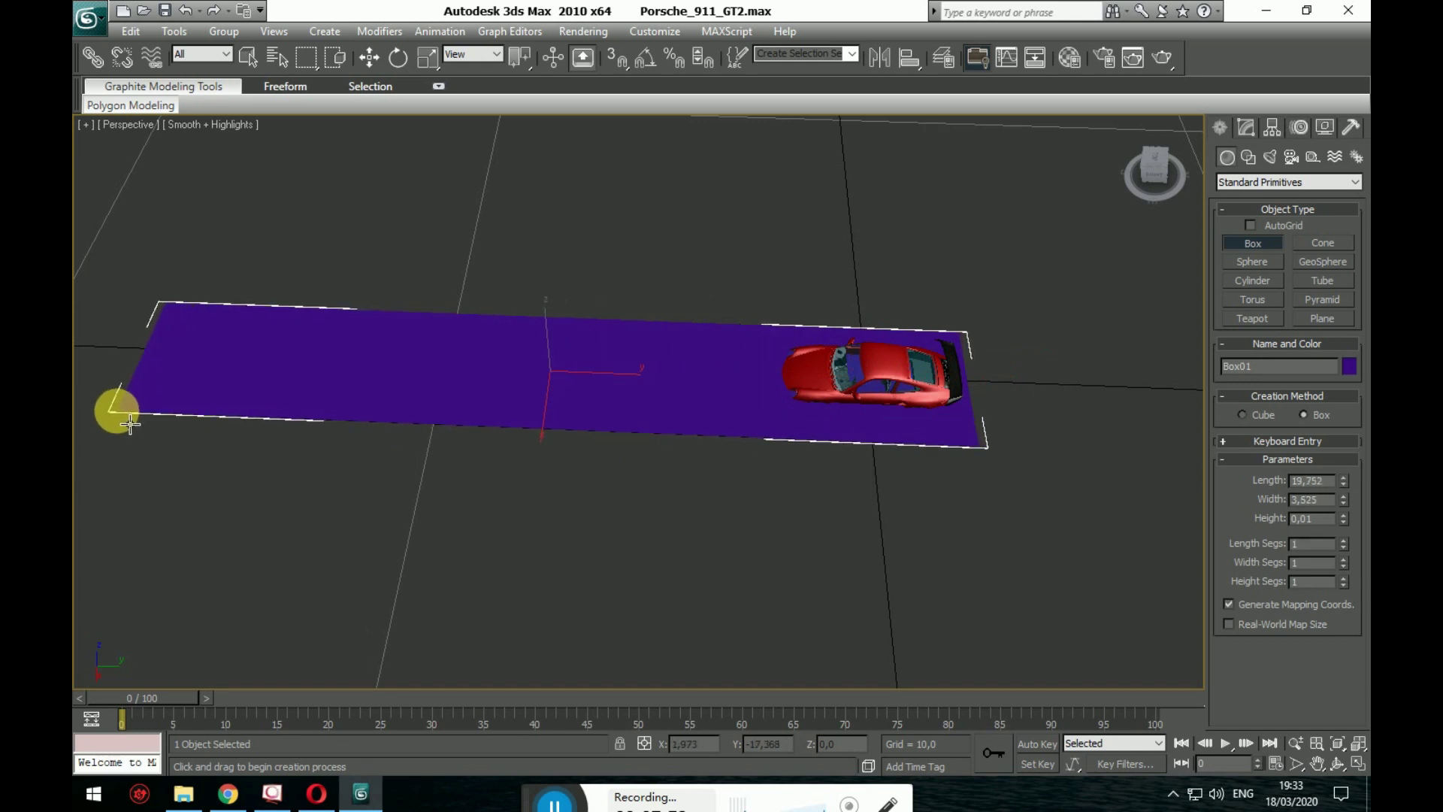
pyautogui.keyDown('alt'); pyautogui.moveTo(219, 441); pyautogui.dragTo(553, 443, button='middle'); pyautogui.keyUp('alt')
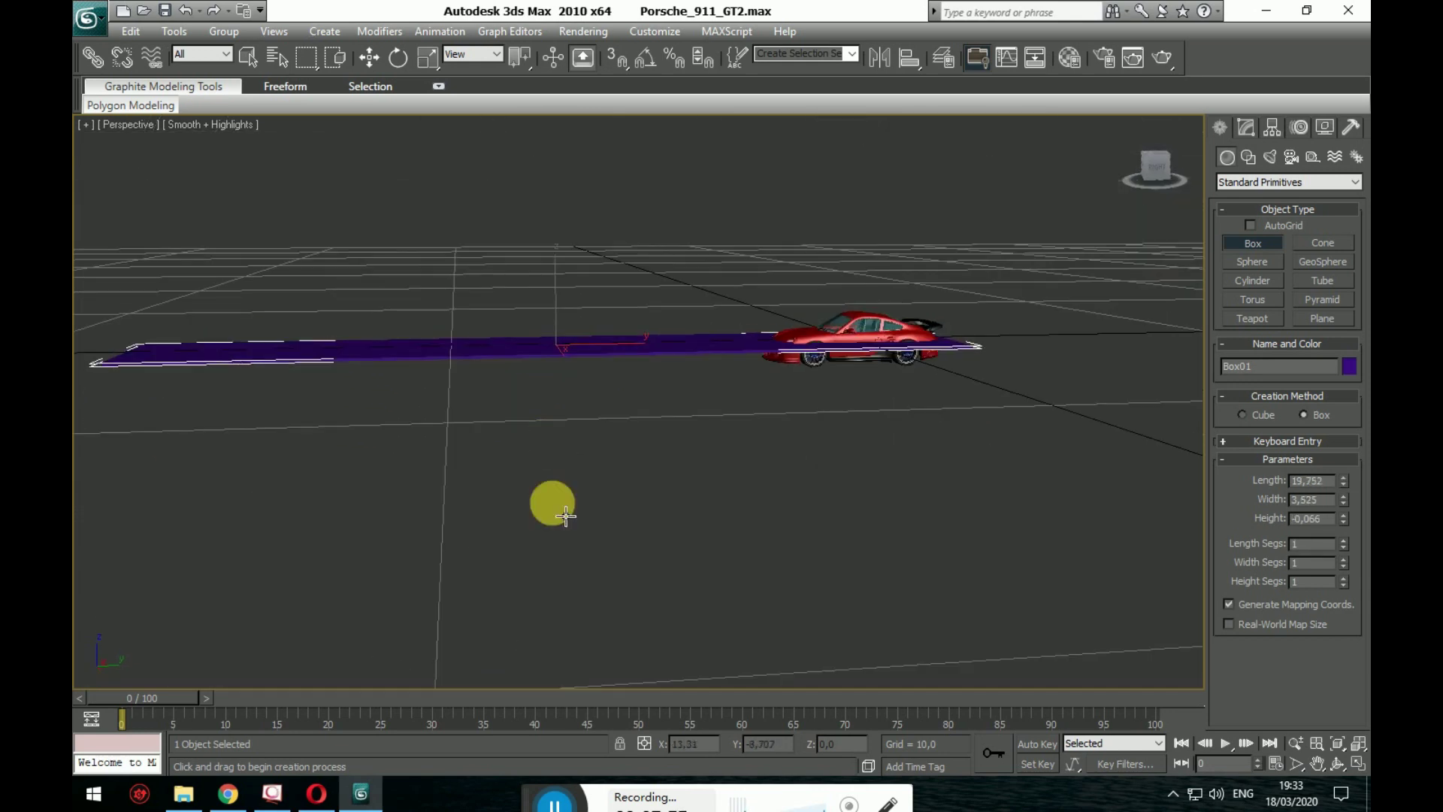
# - Position the box at X 0 and Y 0, and slide it along Y to about -7.707 so it extends ahead of the car
pyautogui.click(369, 57)
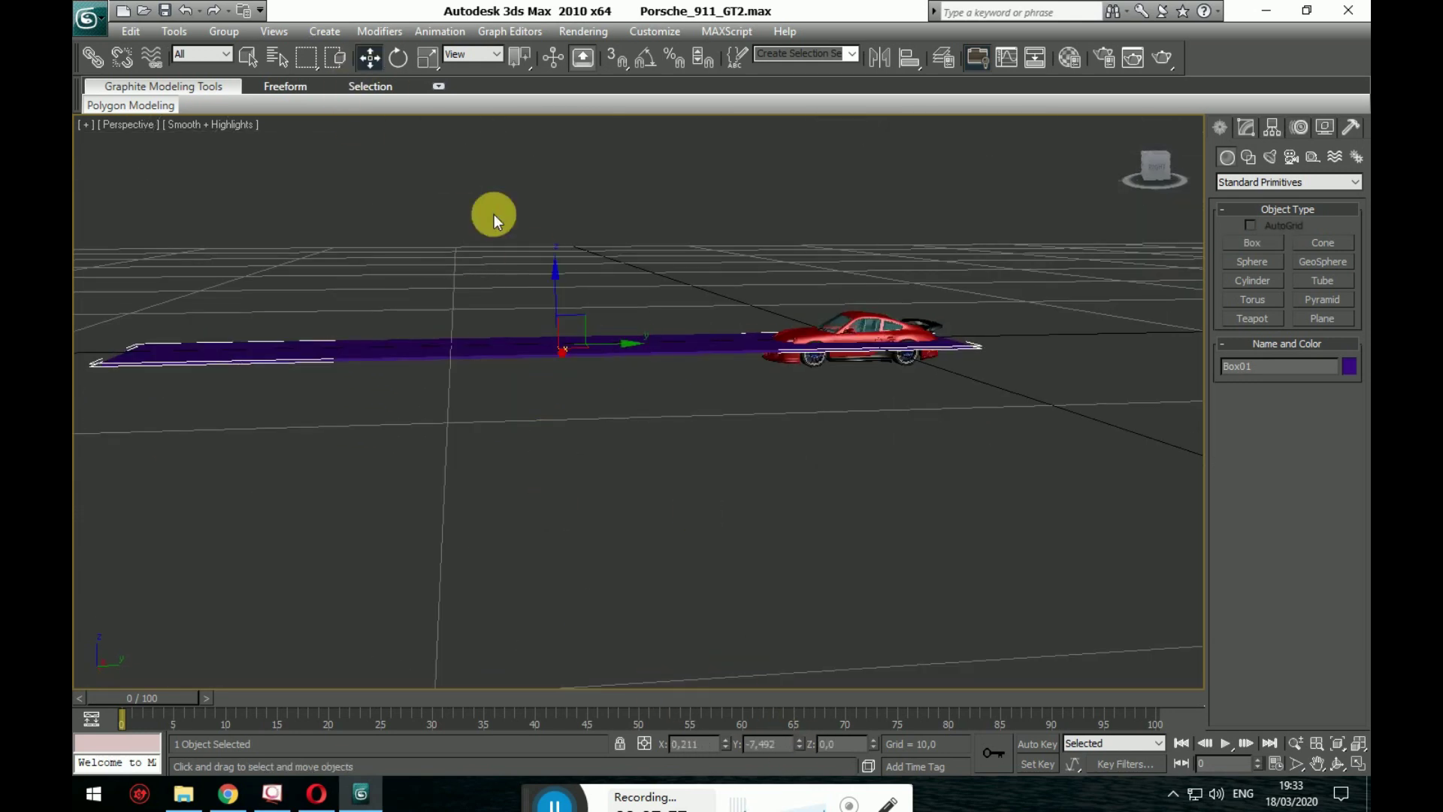
pyautogui.click(765, 743)
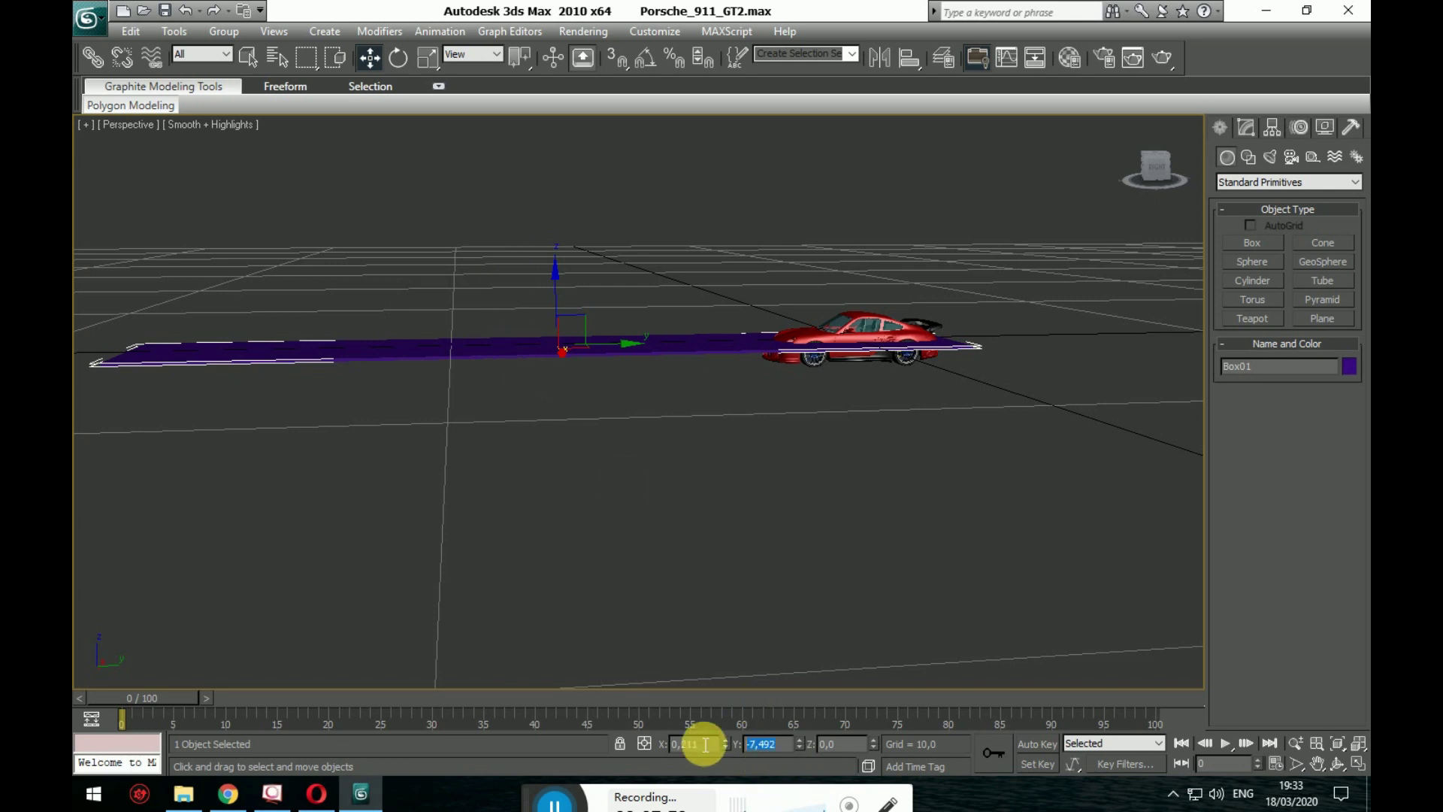
pyautogui.write('0')
pyautogui.press('Return')
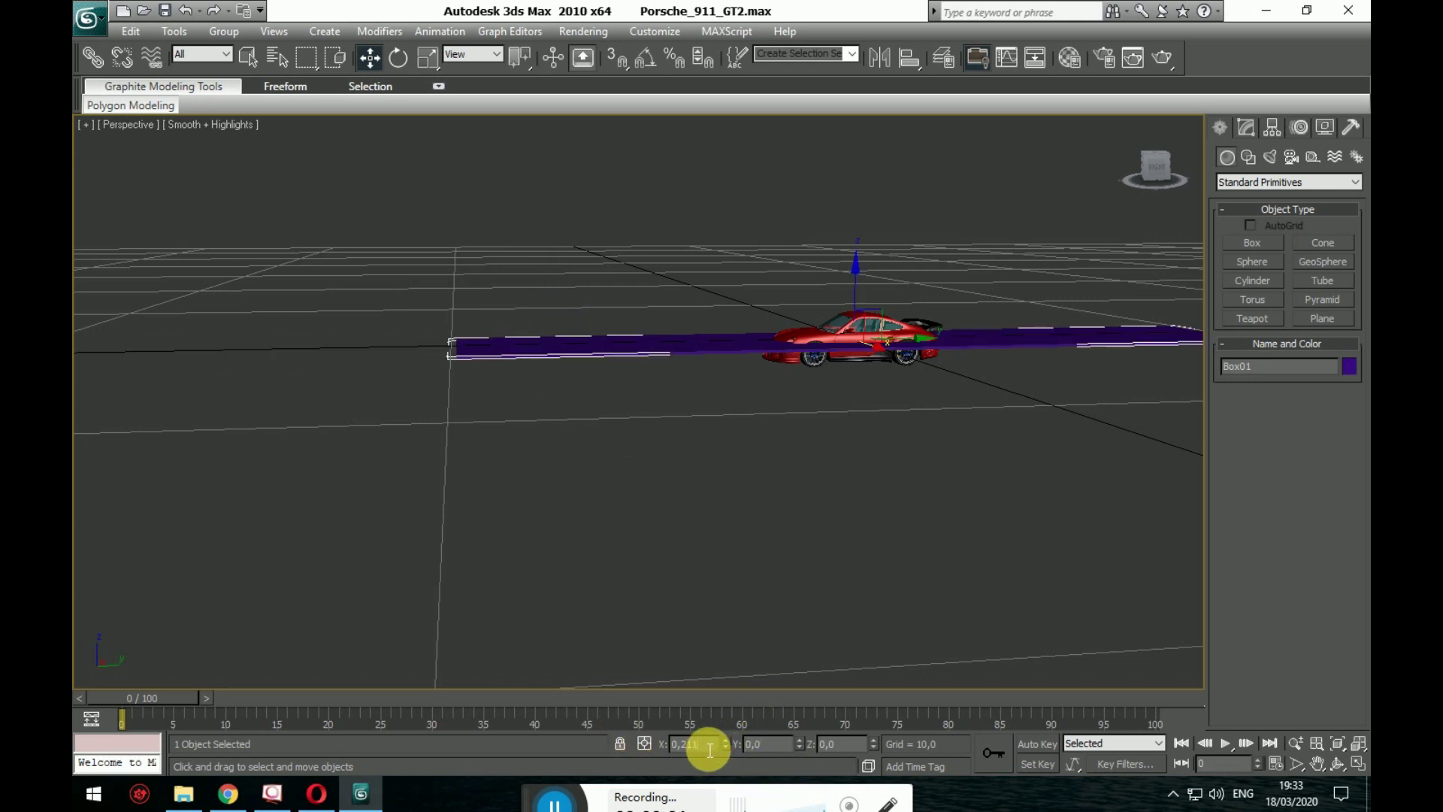
pyautogui.click(710, 746)
pyautogui.write('0')
pyautogui.press('Return')
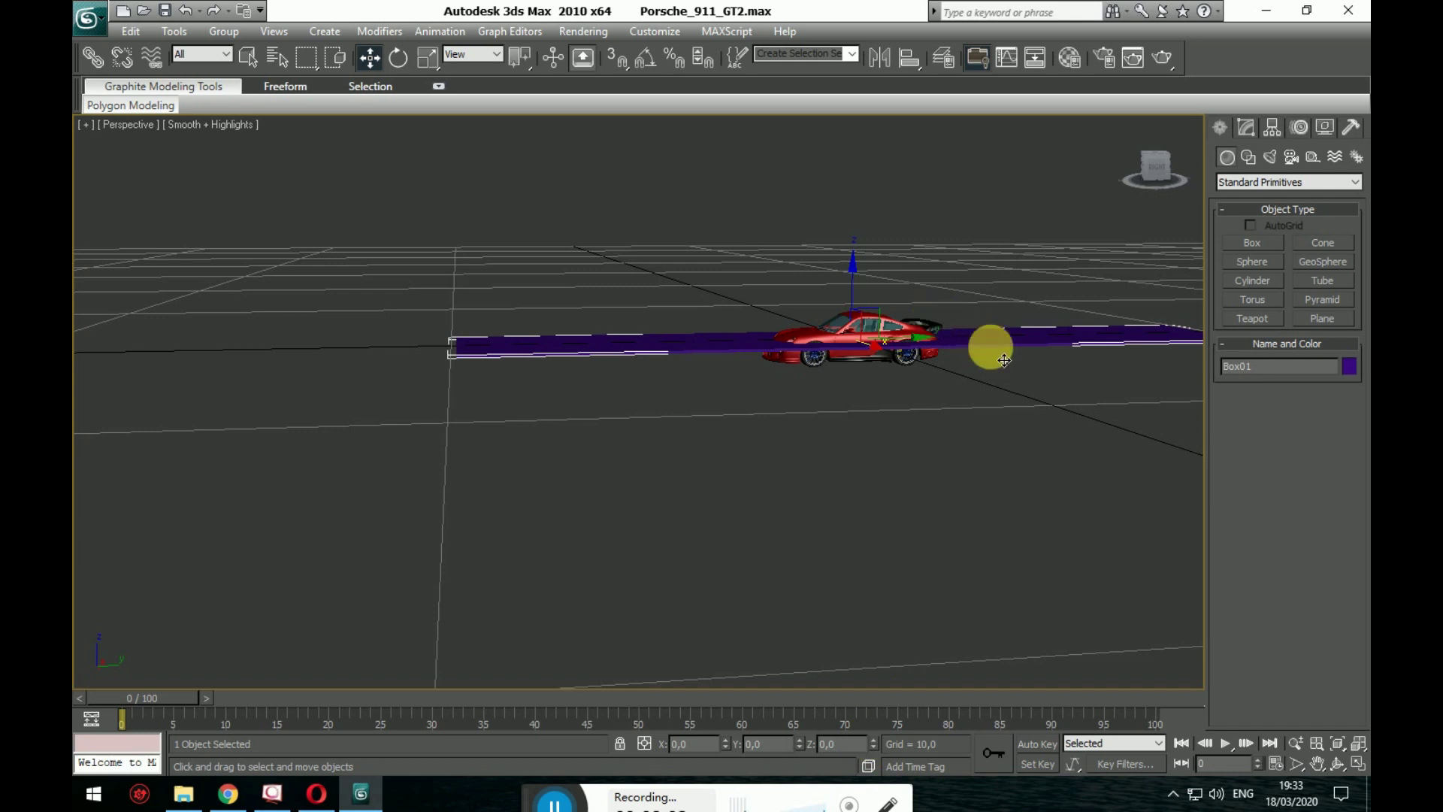
pyautogui.keyDown('alt'); pyautogui.moveTo(940, 481); pyautogui.dragTo(962, 535, button='middle'); pyautogui.keyUp('alt')
pyautogui.moveTo(934, 331); pyautogui.dragTo(625, 351)
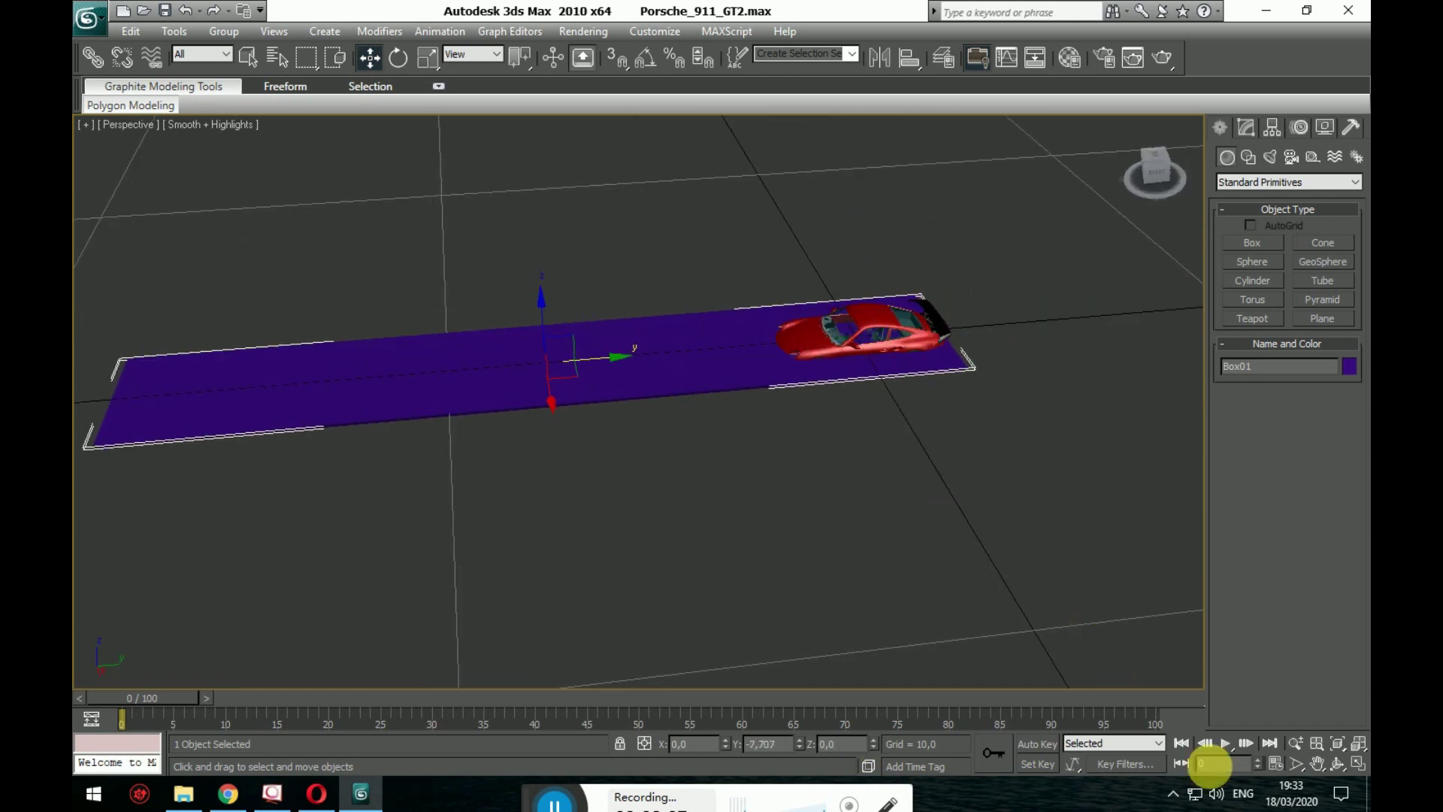
# - Lower the box in the Left view to Z about -0.607, just beneath the wheels, and return to the maximised Perspective view
pyautogui.click(1355, 762)
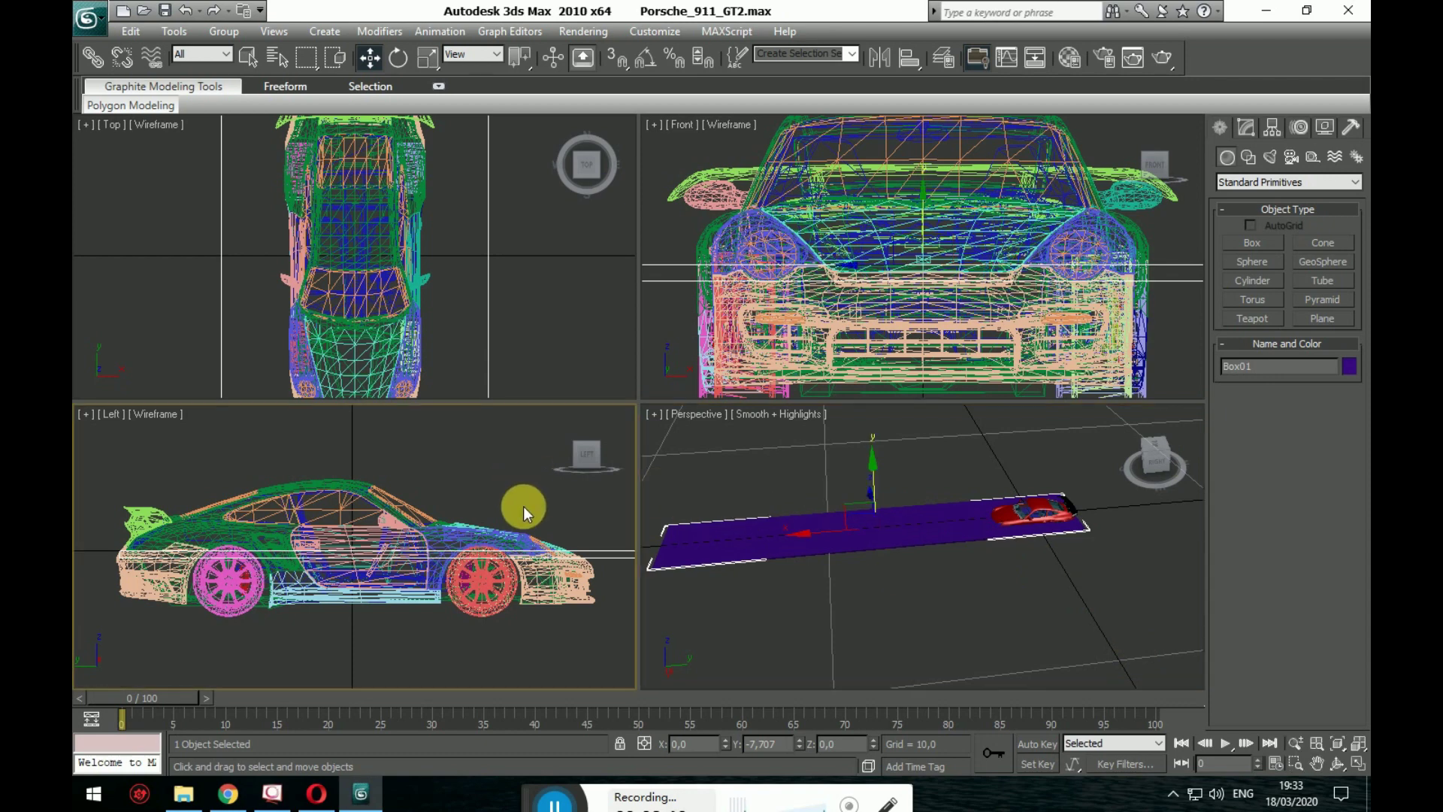
pyautogui.moveTo(515, 499); pyautogui.dragTo(418, 505, button='middle')
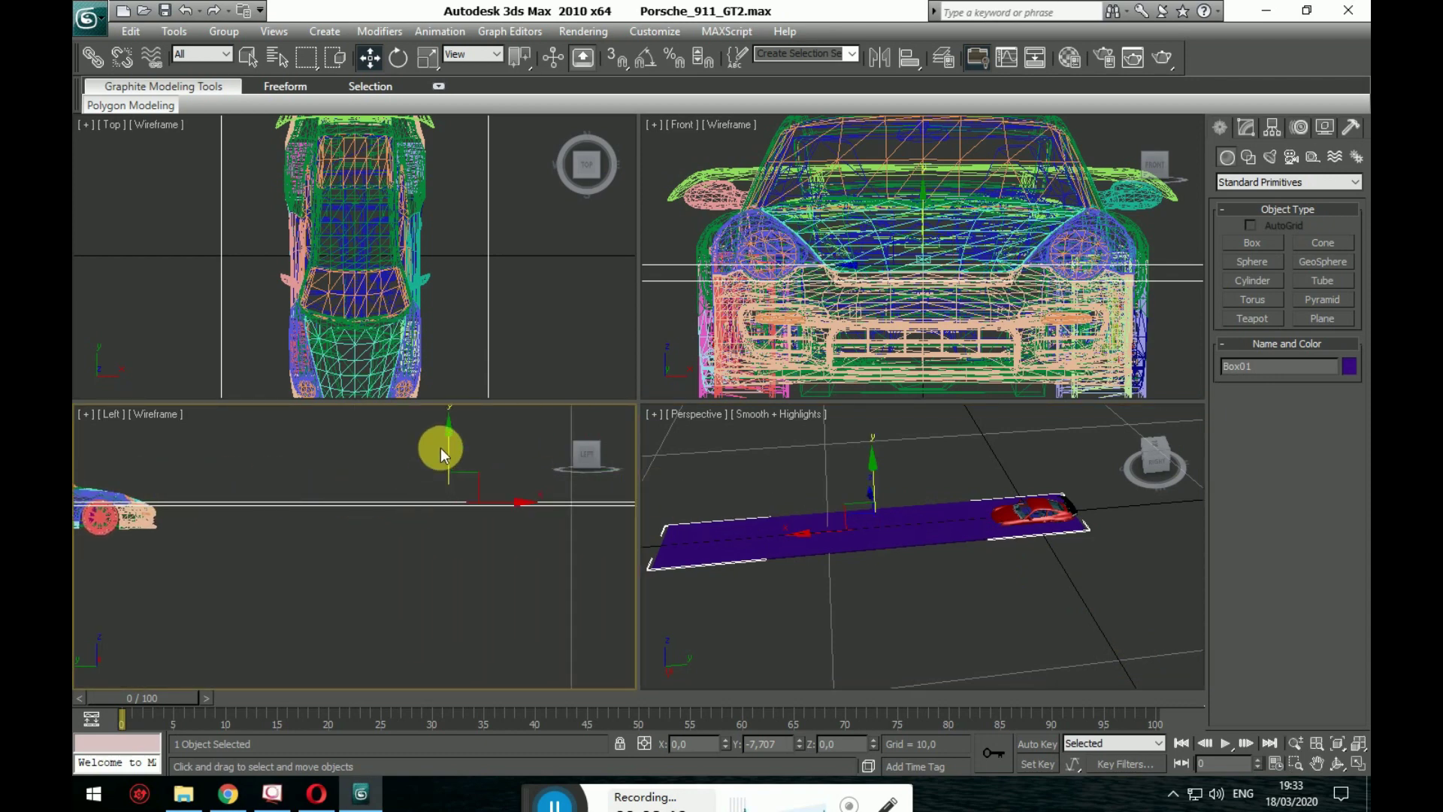
pyautogui.moveTo(466, 462); pyautogui.dragTo(455, 489)
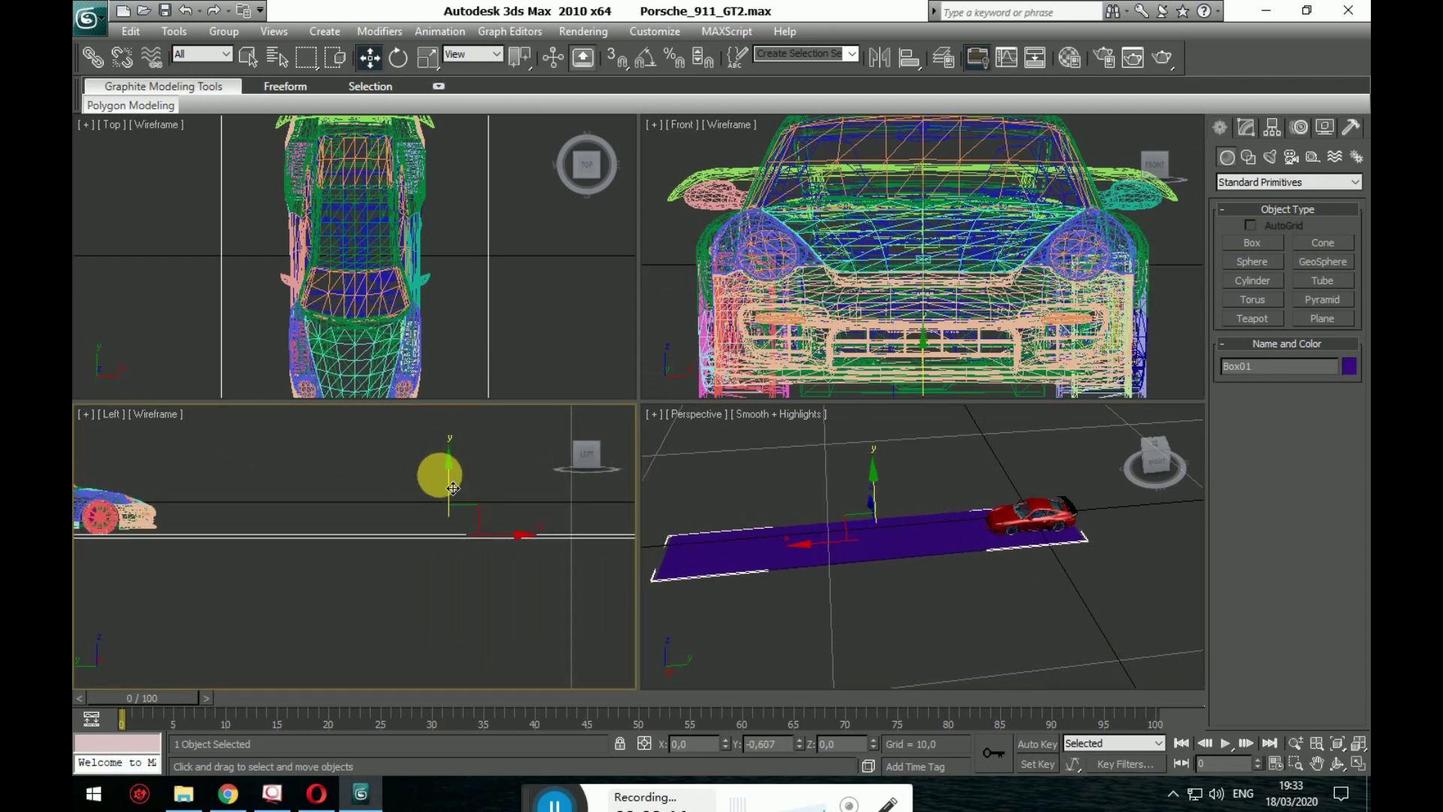
pyautogui.moveTo(103, 579); pyautogui.dragTo(377, 572, button='middle')
pyautogui.scroll(3, 380, 572)
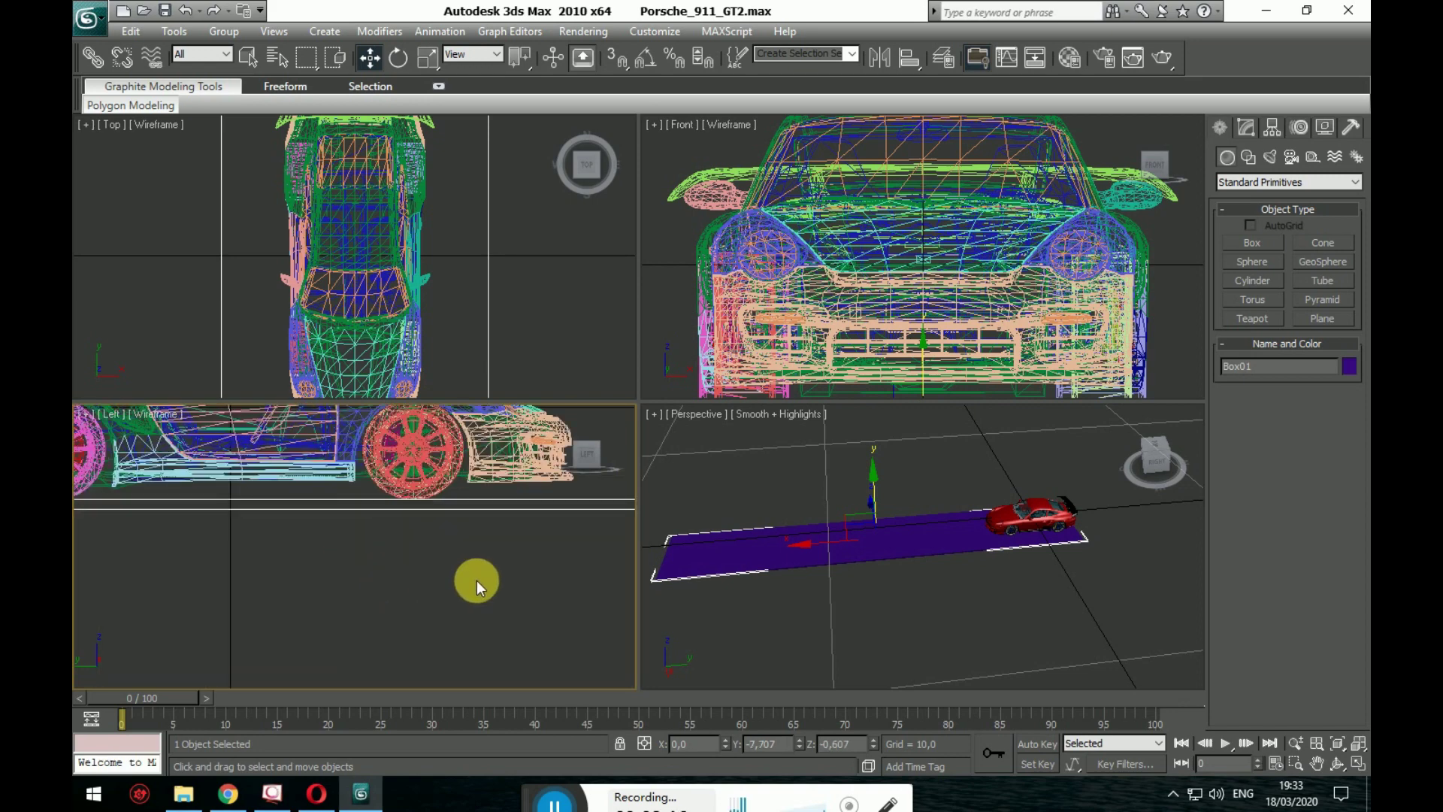
pyautogui.scroll(2, 1009, 604)
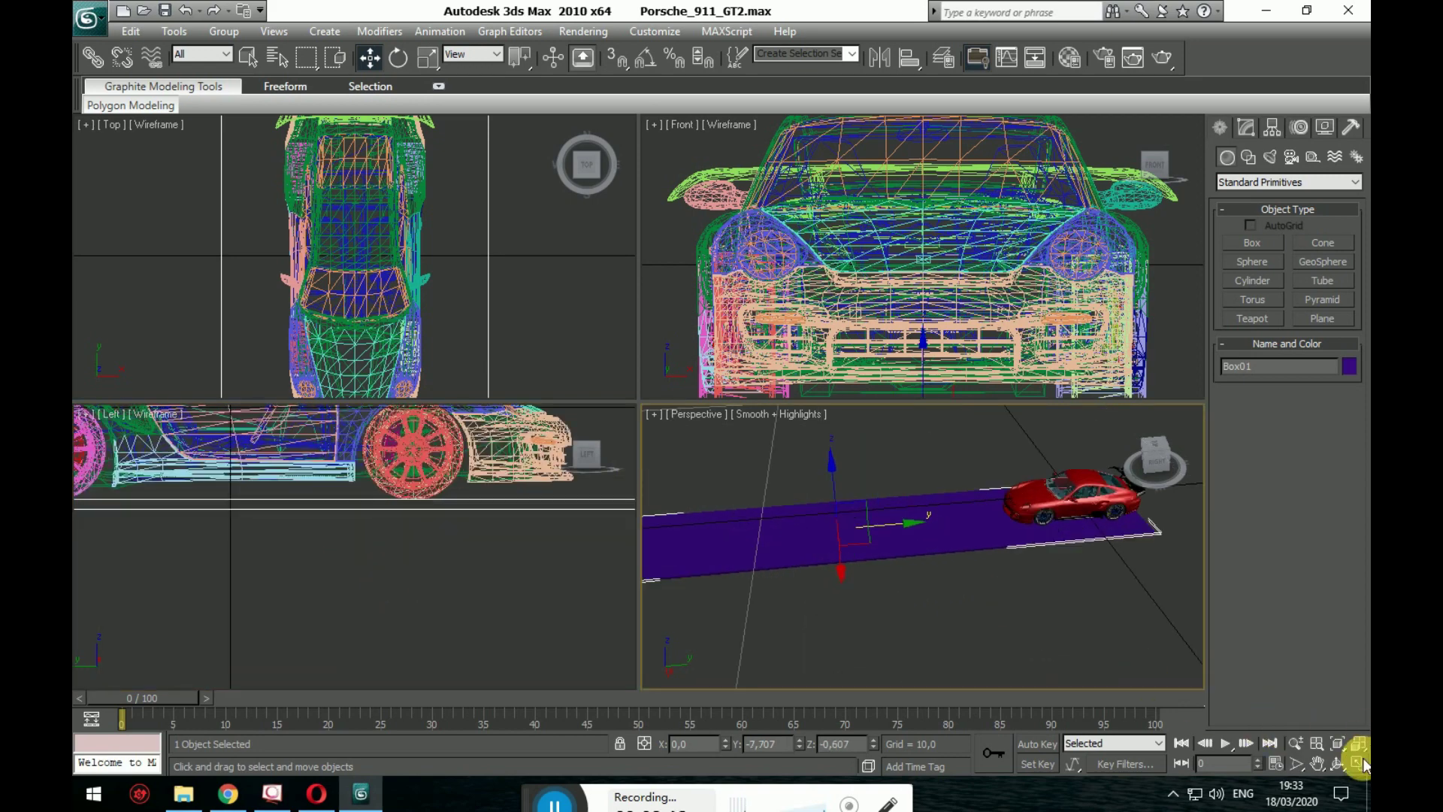
pyautogui.click(1359, 763)
# - Examine the flat box and the car's placement on it from several angles
pyautogui.keyDown('alt'); pyautogui.moveTo(1108, 647); pyautogui.dragTo(886, 506, button='middle'); pyautogui.keyUp('alt')
pyautogui.scroll(-3, 702, 483)
pyautogui.scroll(4, 702, 483)
pyautogui.moveTo(702, 483); pyautogui.dragTo(898, 488, button='middle')
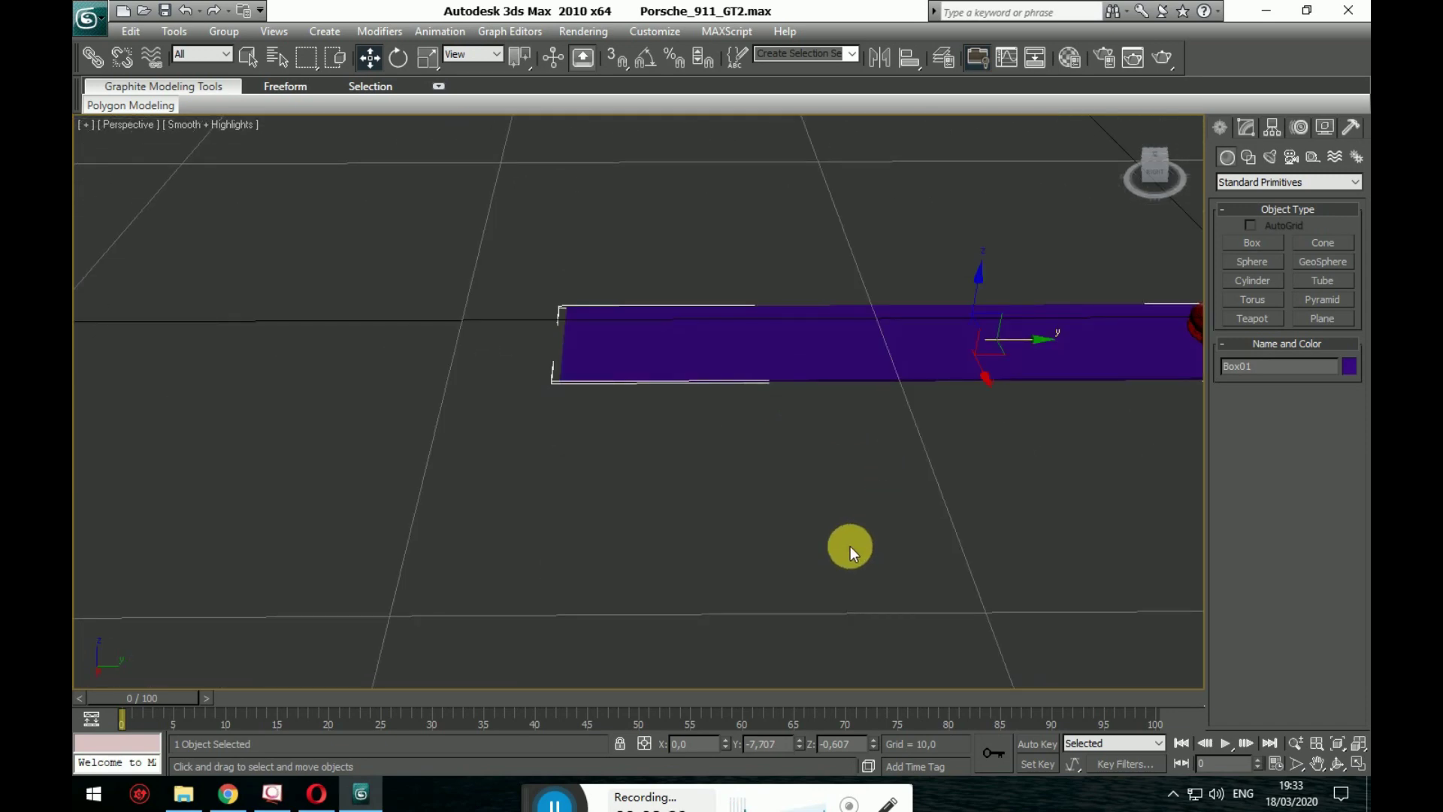
pyautogui.scroll(-3, 789, 564)
pyautogui.keyDown('alt'); pyautogui.moveTo(725, 579); pyautogui.dragTo(870, 589, button='middle'); pyautogui.keyUp('alt')
pyautogui.scroll(2, 789, 553)
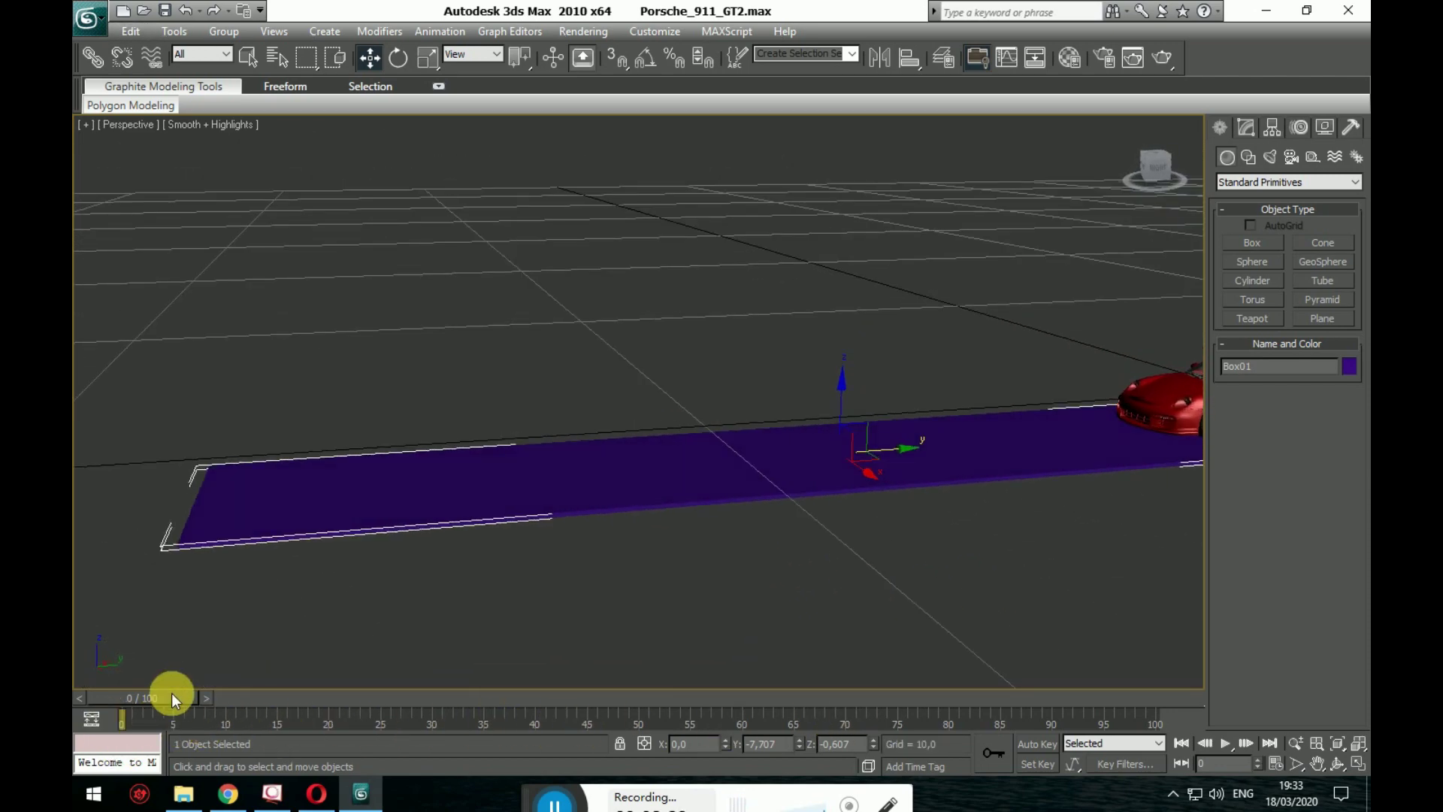
# - Scrub the time slider briefly, return it to frame 0 and reframe the whole box and car
pyautogui.moveTo(171, 692); pyautogui.dragTo(272, 693)
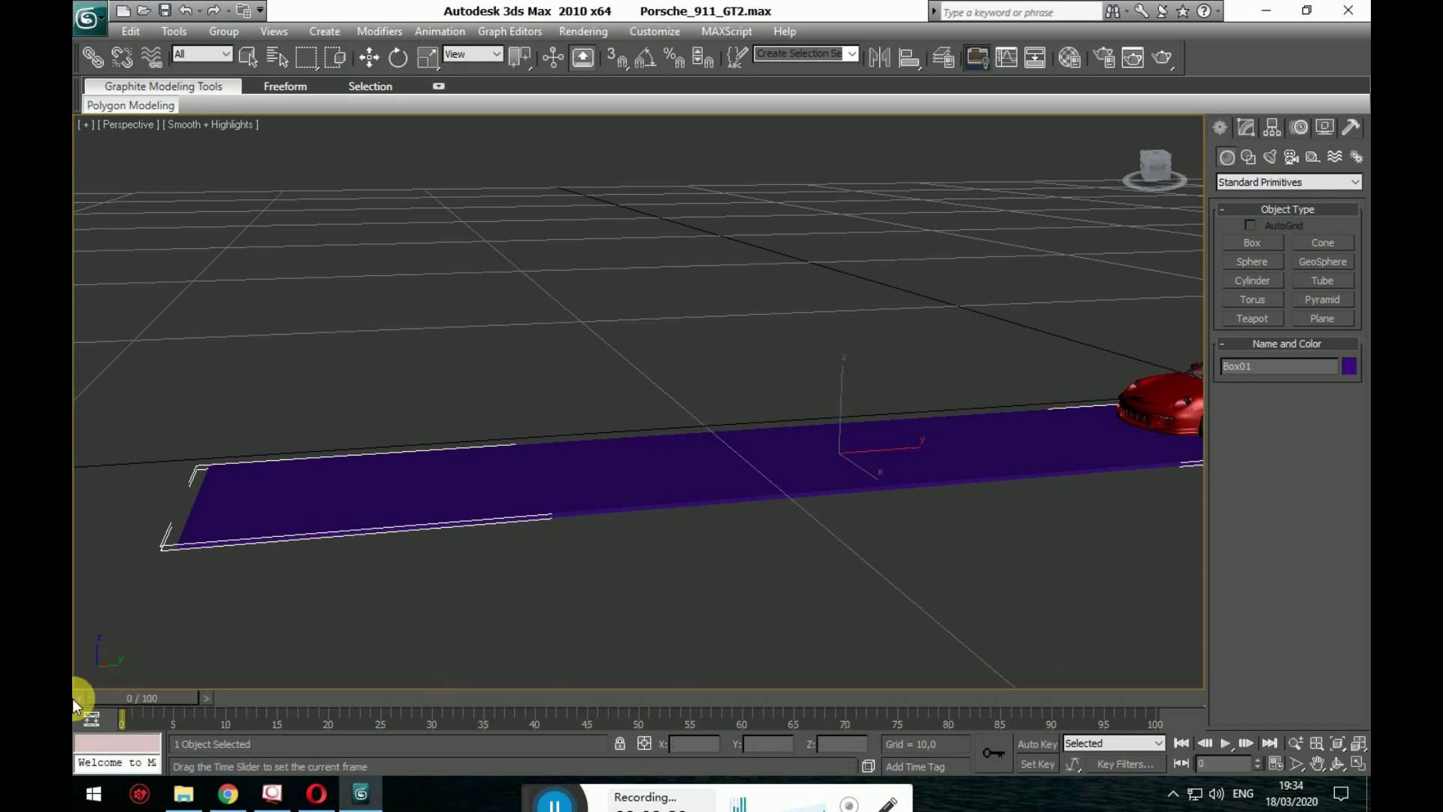
pyautogui.moveTo(129, 701); pyautogui.dragTo(158, 692)
pyautogui.press('w')
pyautogui.moveTo(287, 669); pyautogui.dragTo(578, 633, button='middle')
pyautogui.scroll(-3, 577, 634)
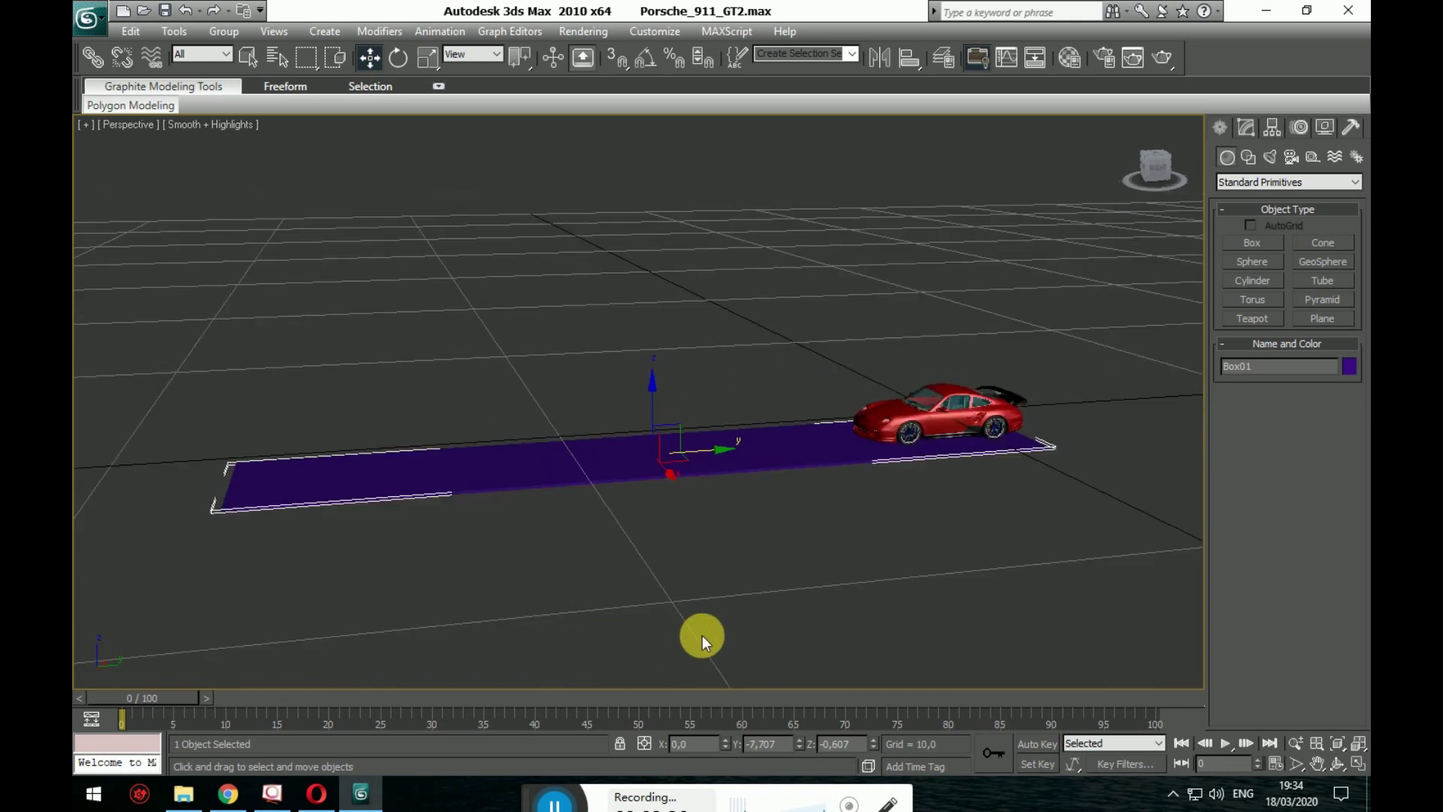
pyautogui.moveTo(702, 634); pyautogui.dragTo(663, 660, button='middle')
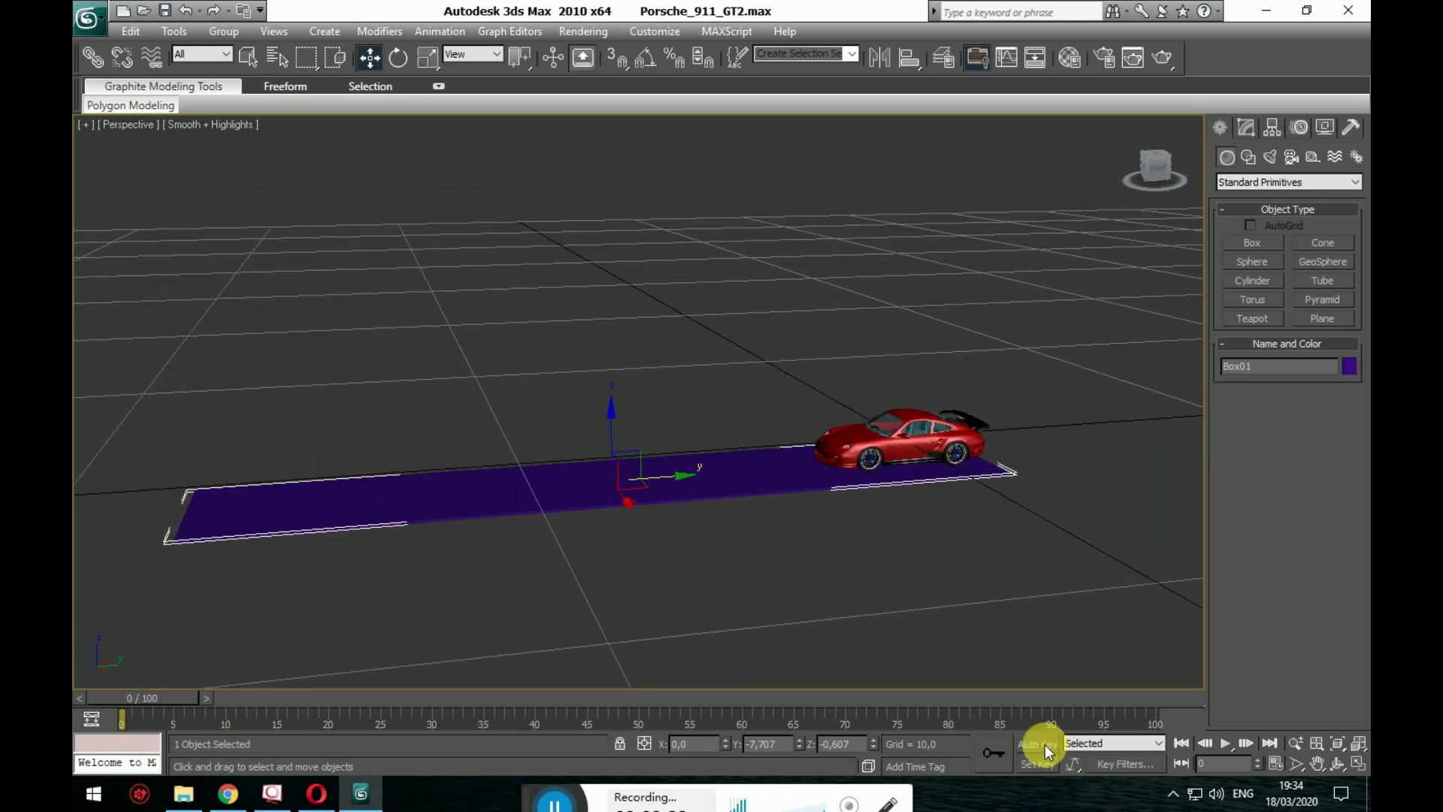
# - Turn on Auto Key and scrub the time slider across the frame range and back near the start
pyautogui.click(1027, 744)
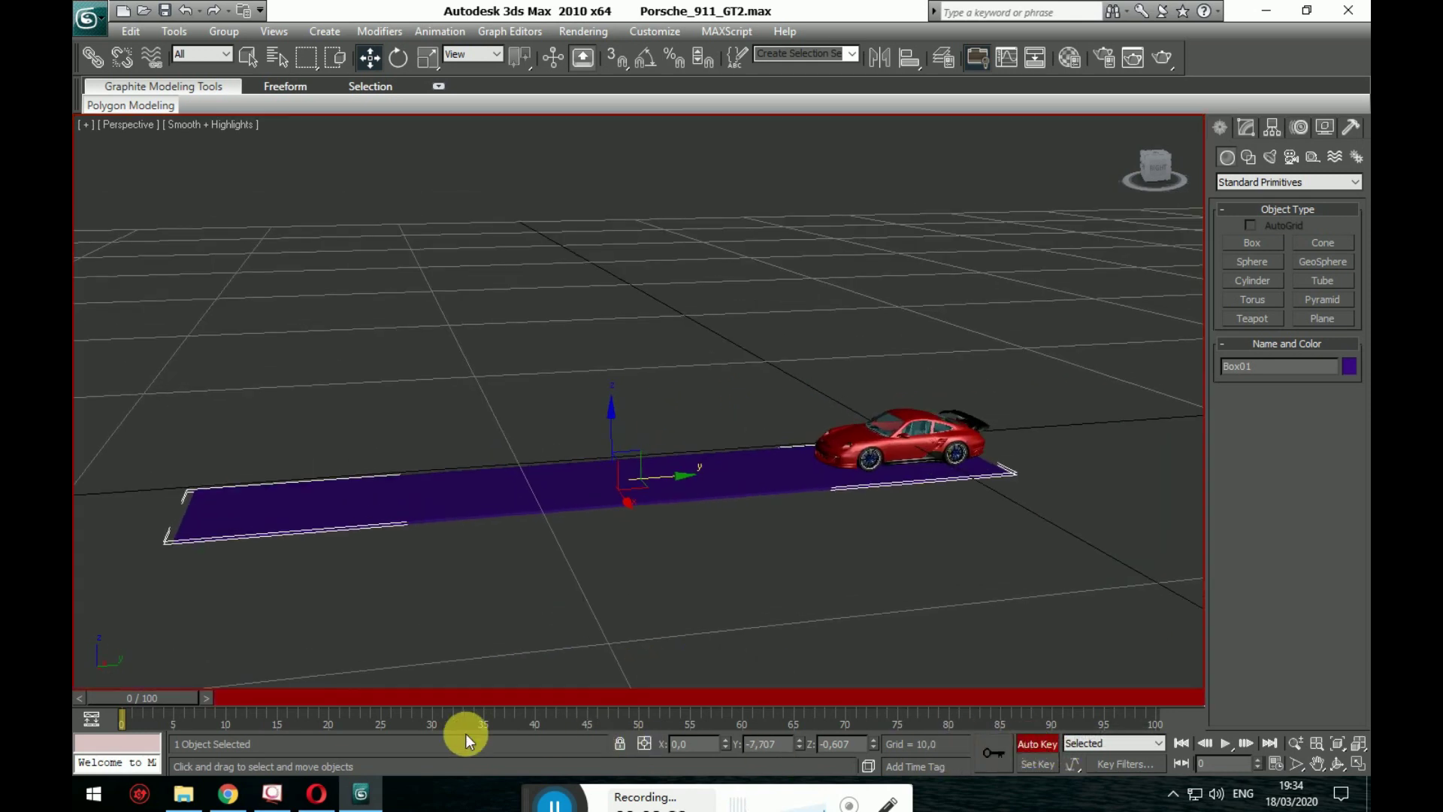
pyautogui.click(149, 697)
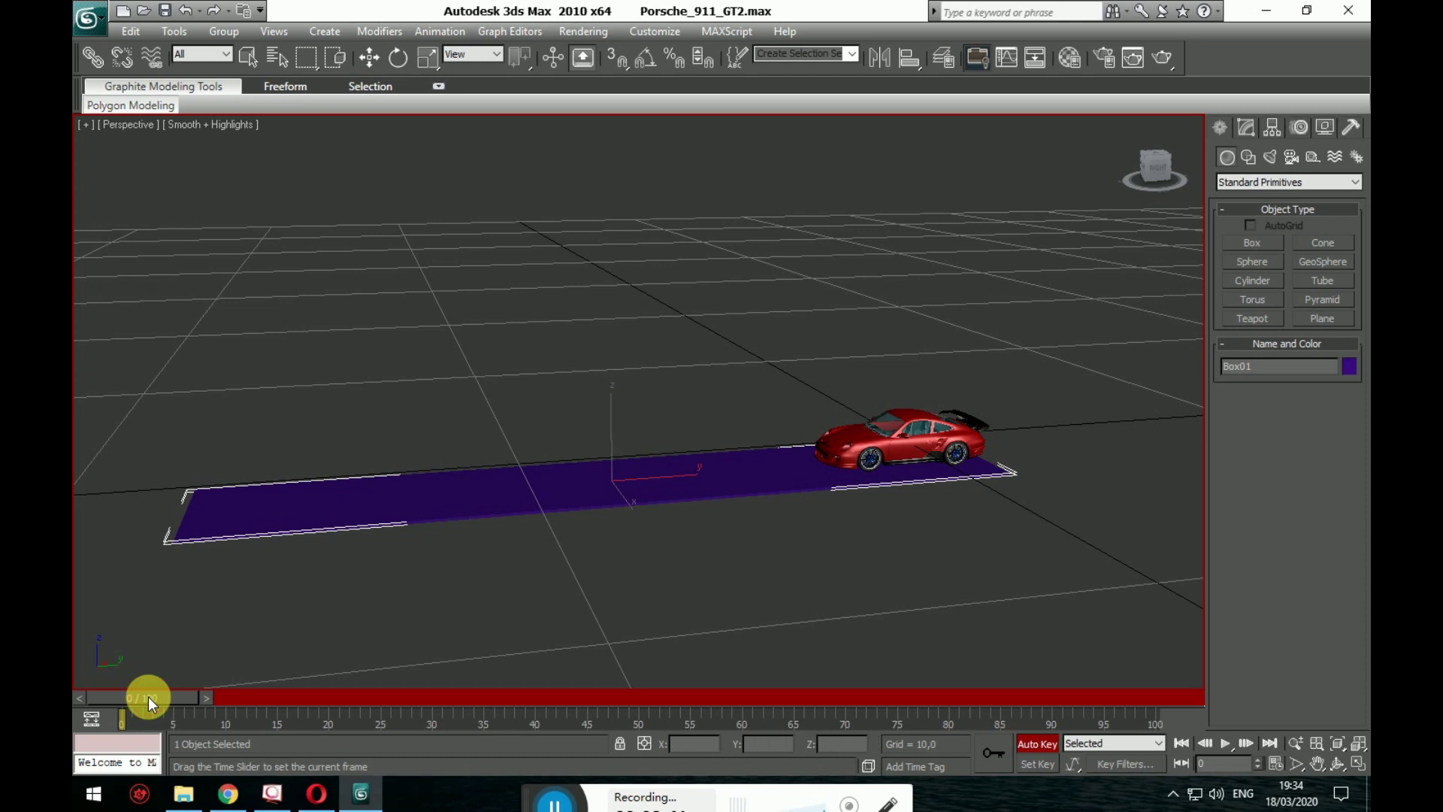
pyautogui.moveTo(148, 697); pyautogui.dragTo(996, 702)
pyautogui.moveTo(1183, 721); pyautogui.dragTo(812, 696)
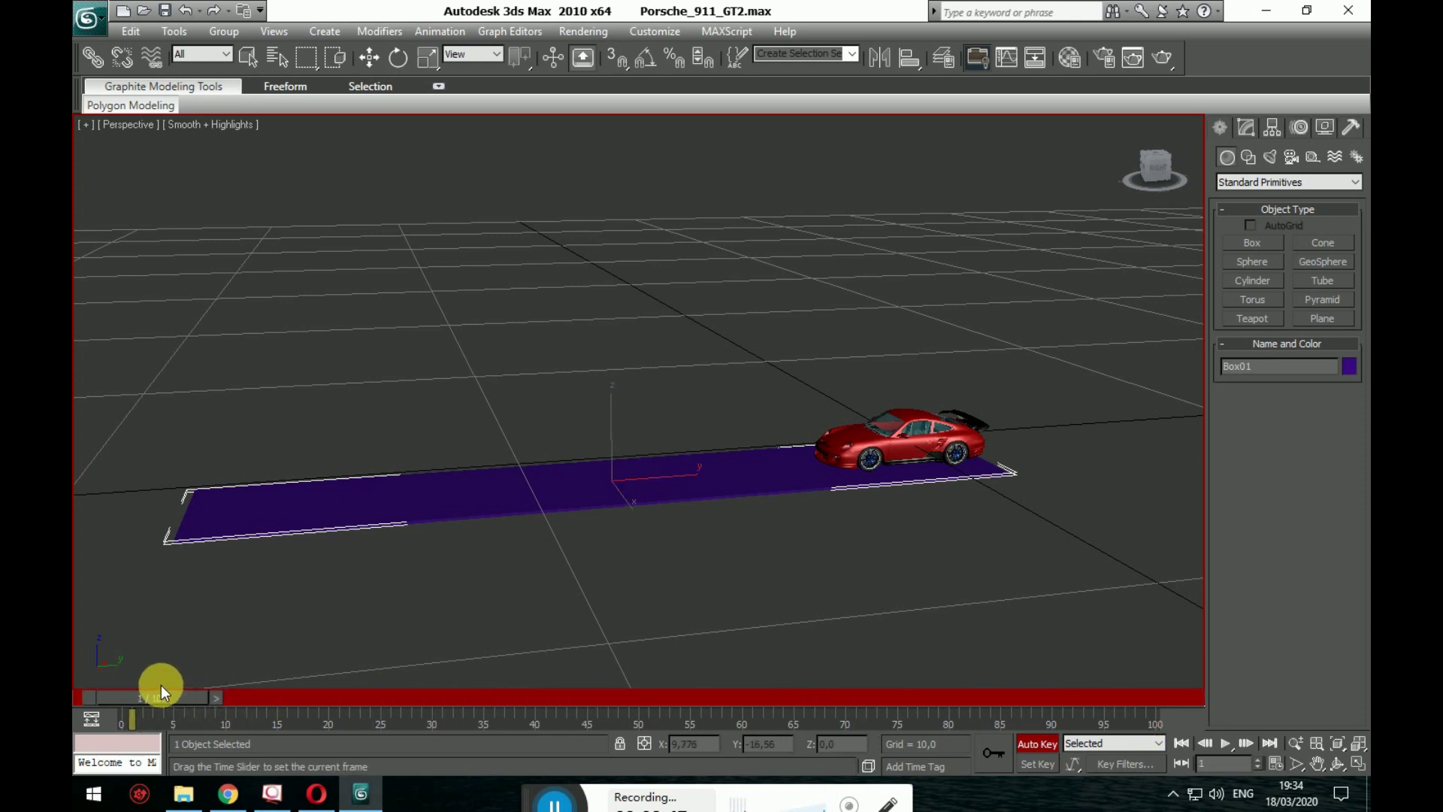
# - Move the time slider to frame 100, postpone the screen recorder's software update and reframe the car and road box
pyautogui.moveTo(161, 684); pyautogui.dragTo(1144, 702)
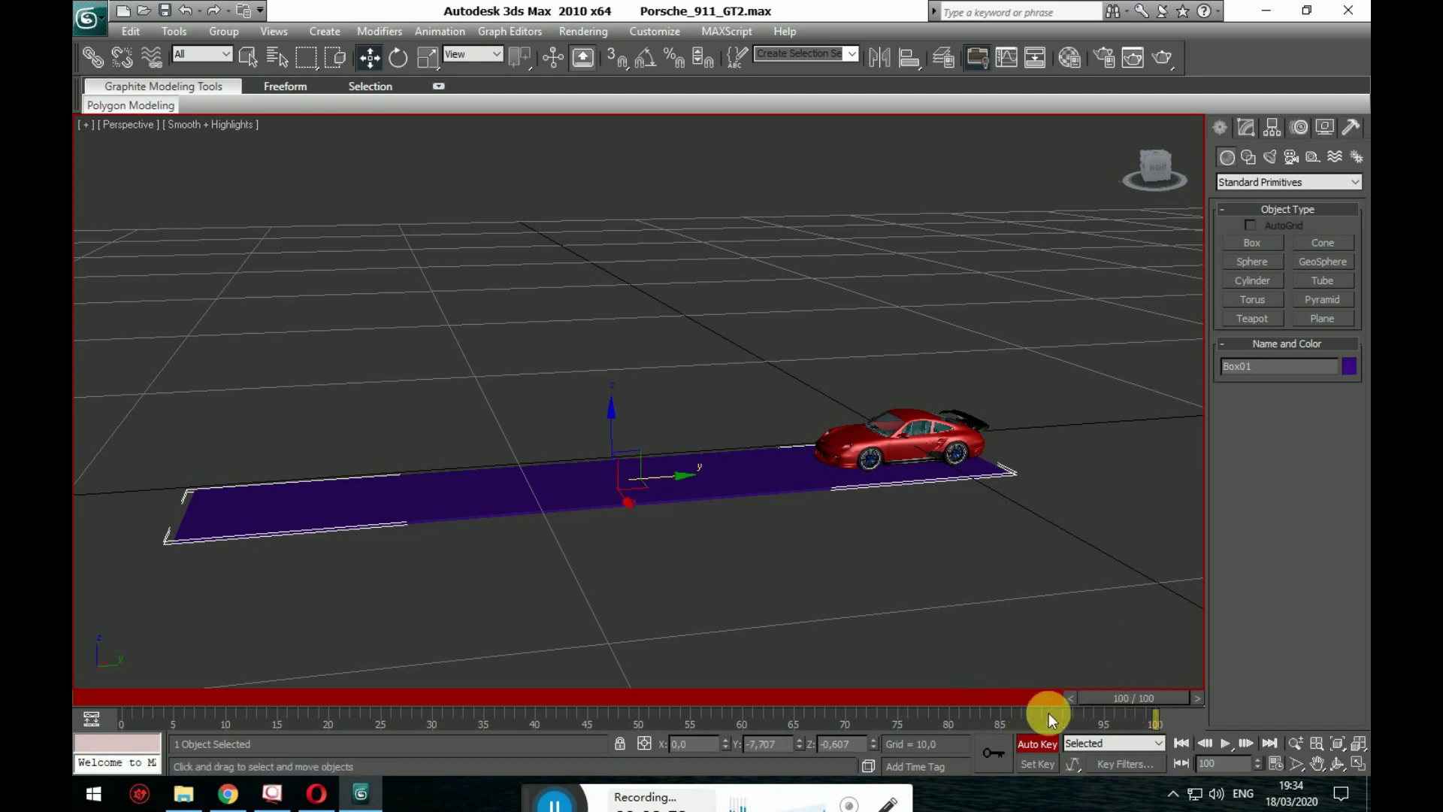
pyautogui.keyDown('ctrl'); pyautogui.keyDown('alt'); pyautogui.moveTo(1070, 598); pyautogui.dragTo(996, 595, button='middle'); pyautogui.keyUp('alt'); pyautogui.keyUp('ctrl')
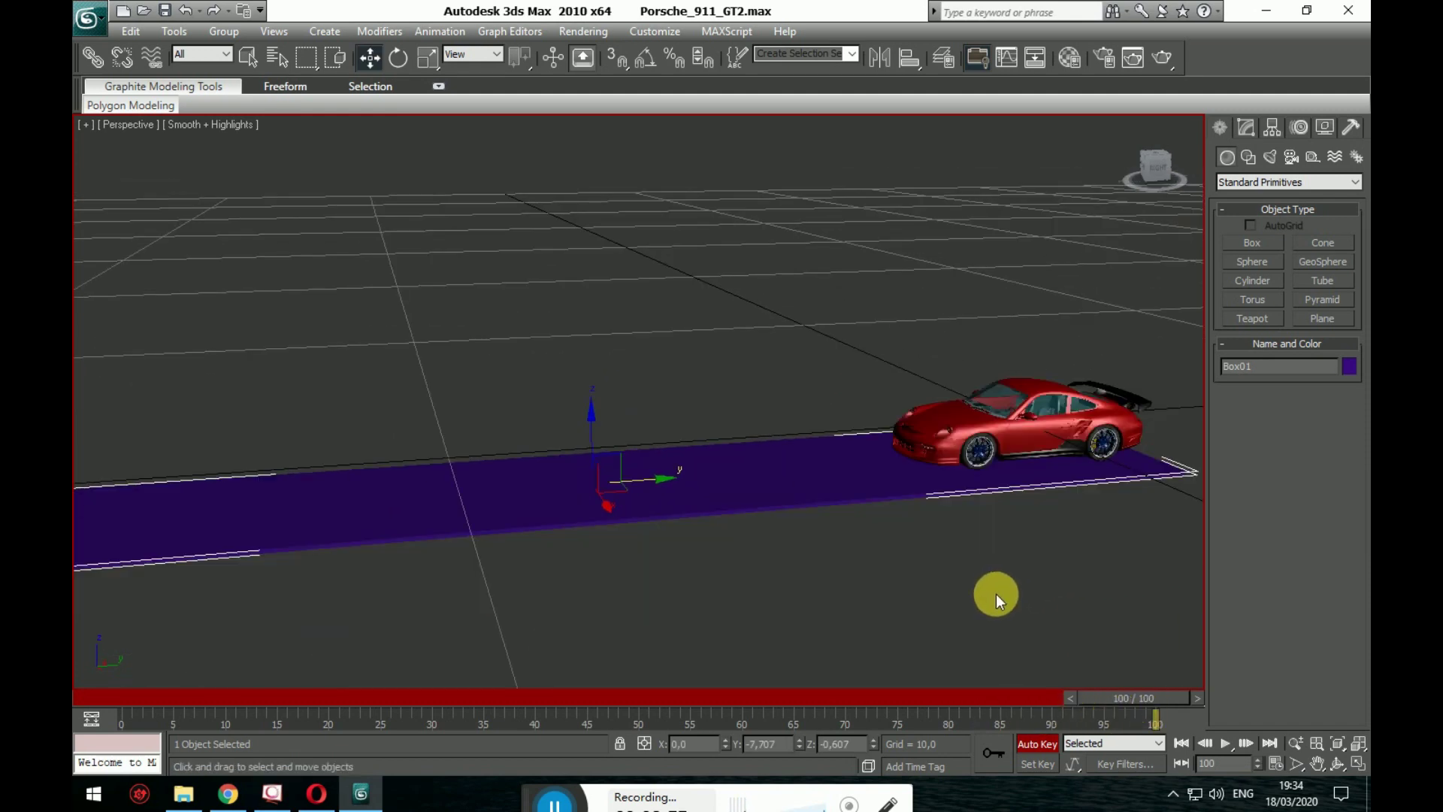
pyautogui.moveTo(920, 532); pyautogui.dragTo(973, 583, button='middle')
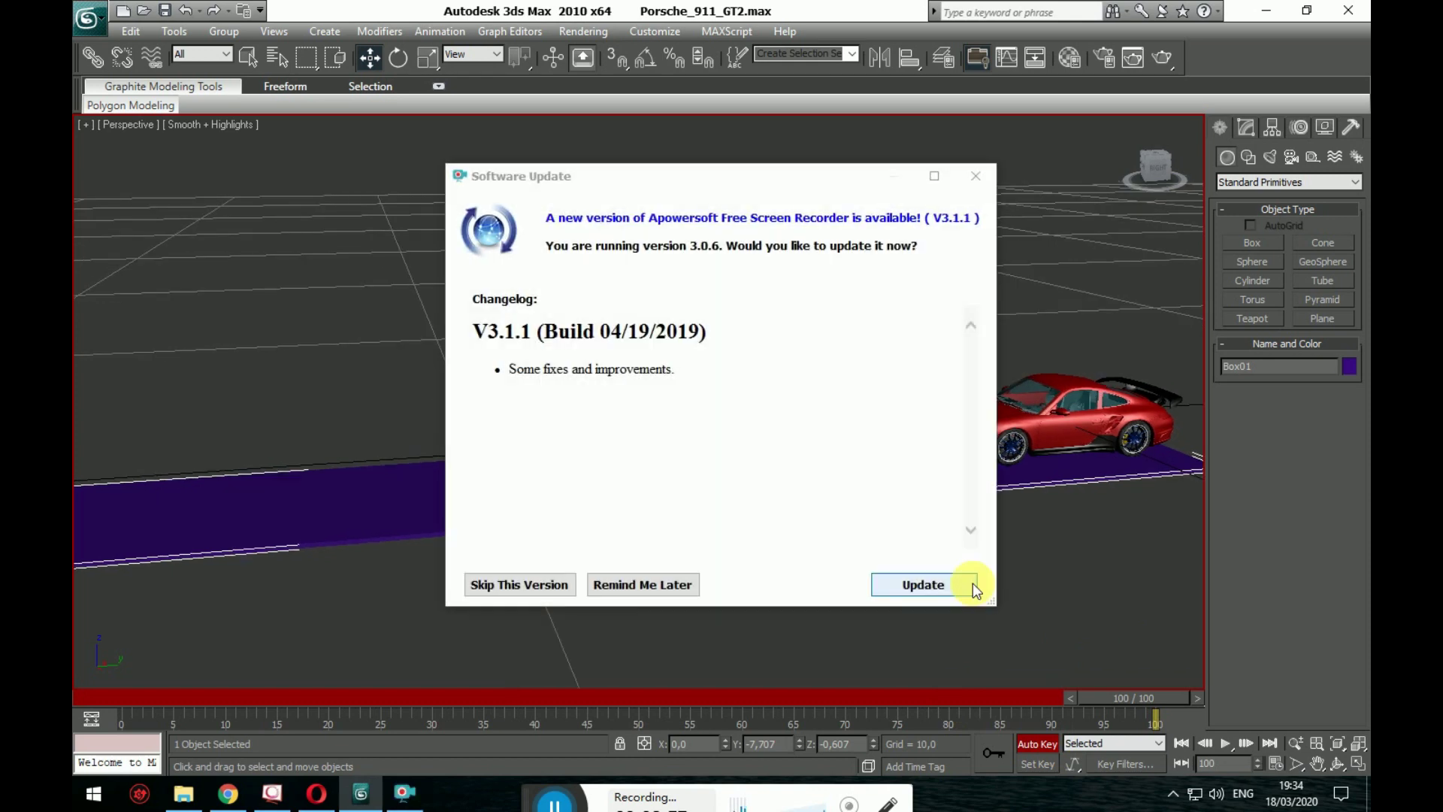
pyautogui.click(646, 584)
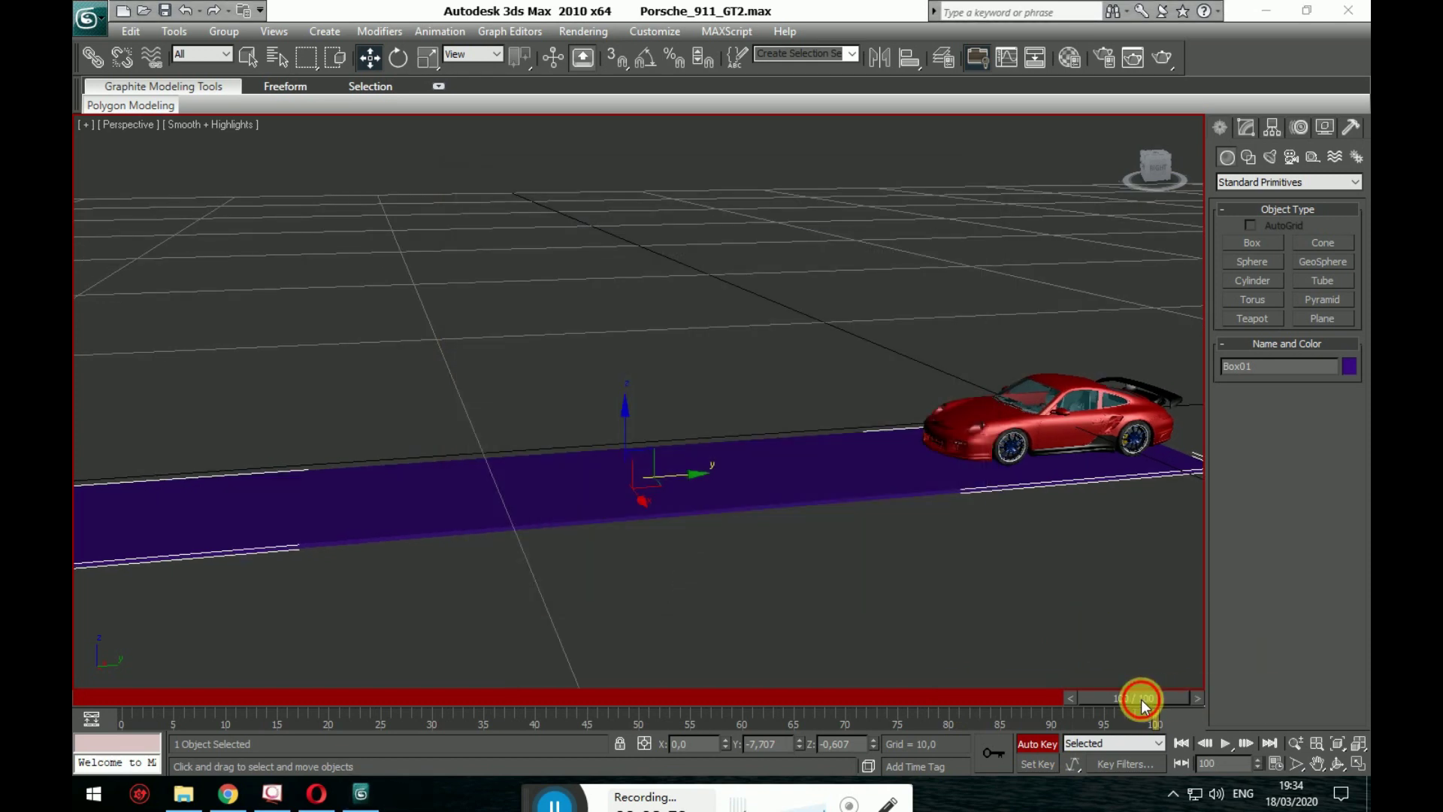
pyautogui.moveTo(1140, 699)
pyautogui.mouseDown()
pyautogui.moveTo(934, 699)
pyautogui.moveTo(1146, 686)
pyautogui.mouseUp()
pyautogui.scroll(-3, 982, 582)
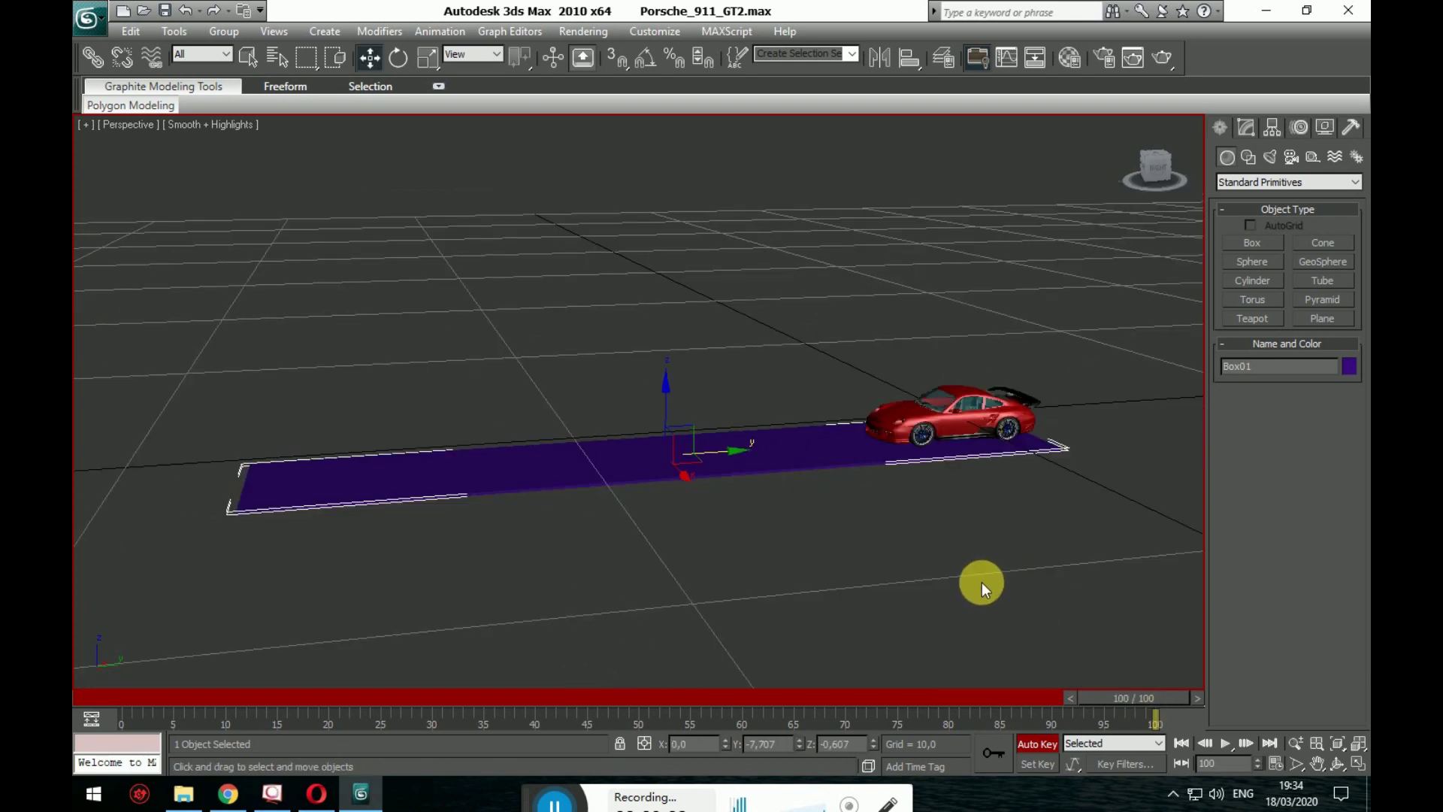
# - Select all the car's parts, move them along the road box to its opposite end at frame 100, and turn off Auto Key
pyautogui.moveTo(888, 353); pyautogui.dragTo(1063, 505)
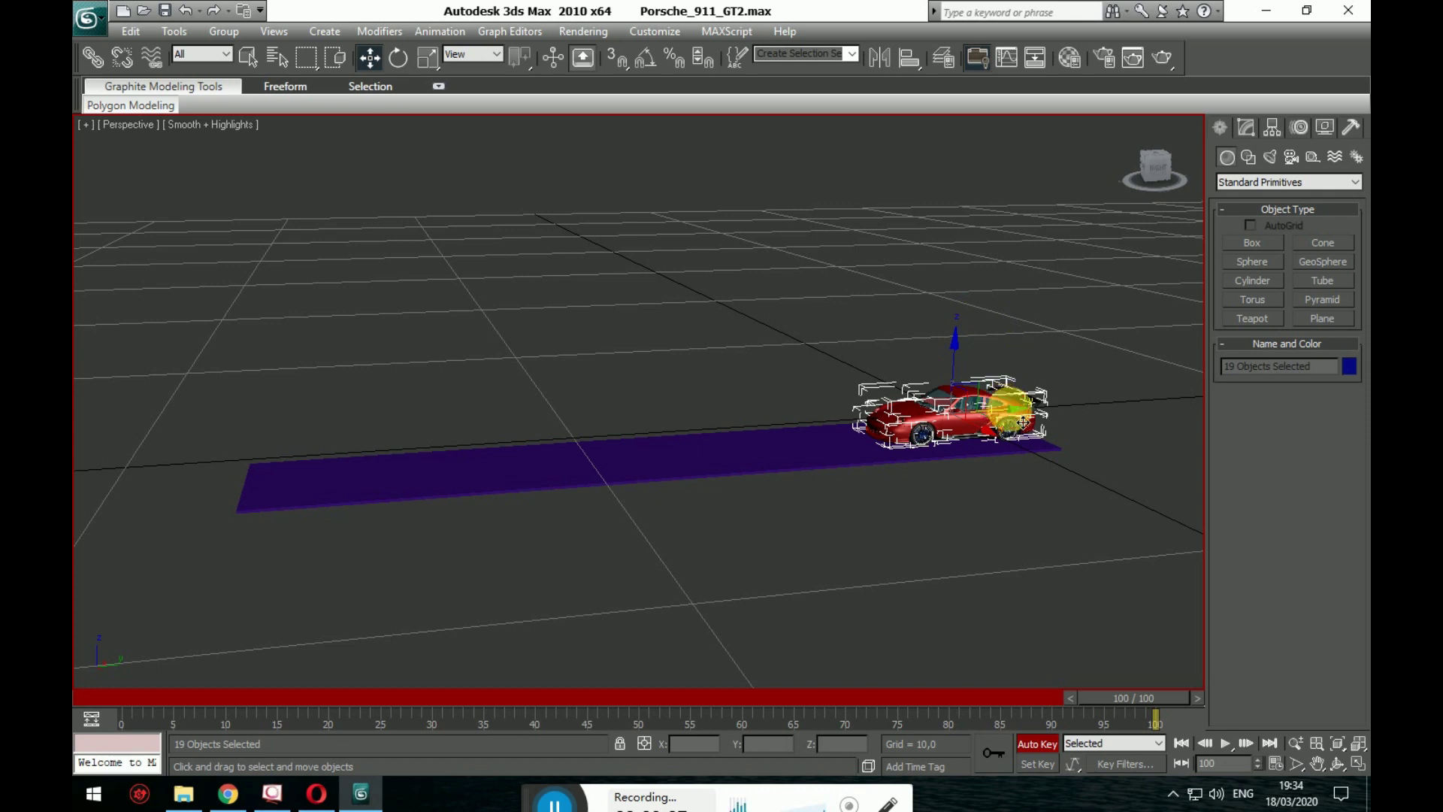
pyautogui.moveTo(1023, 422); pyautogui.dragTo(434, 449)
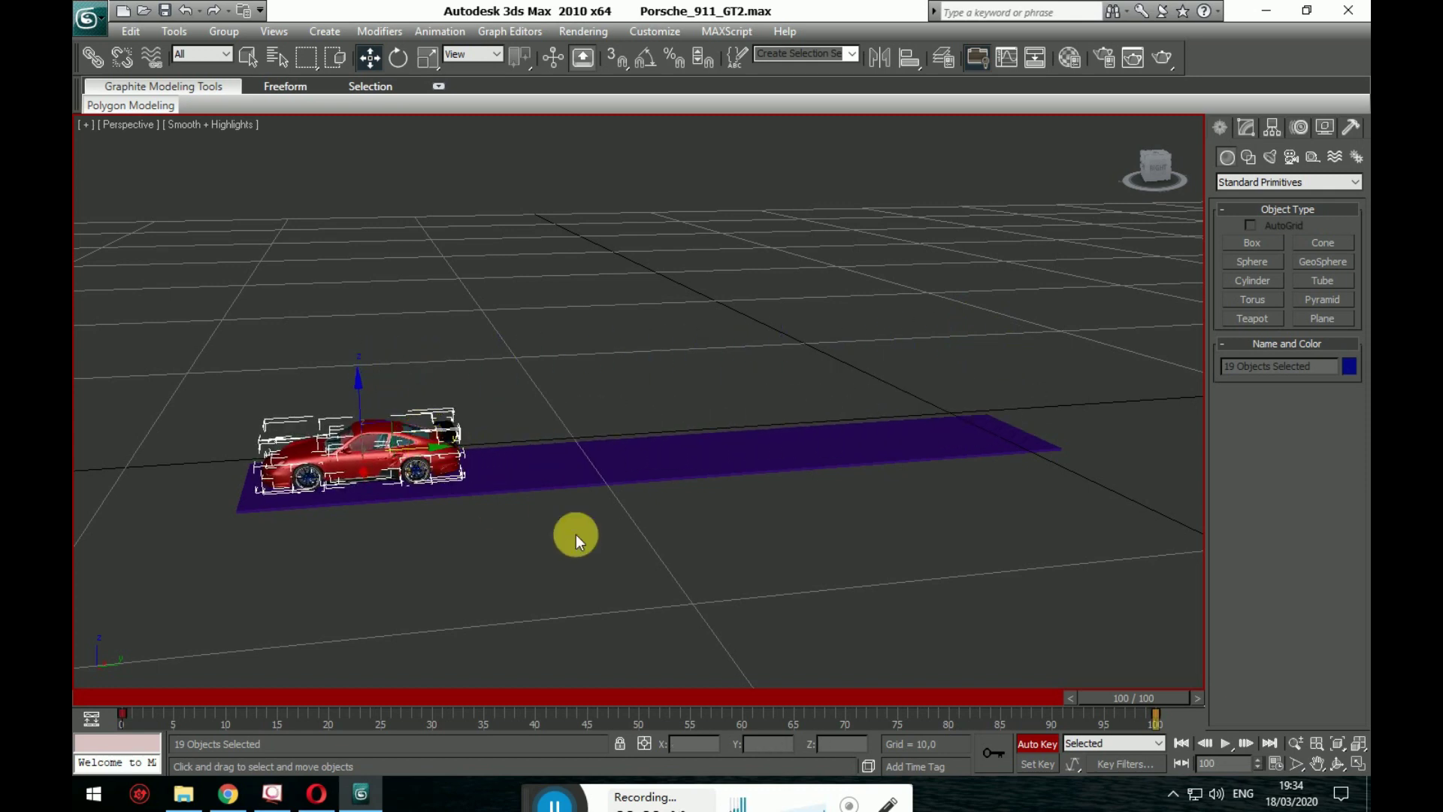
pyautogui.click(1037, 744)
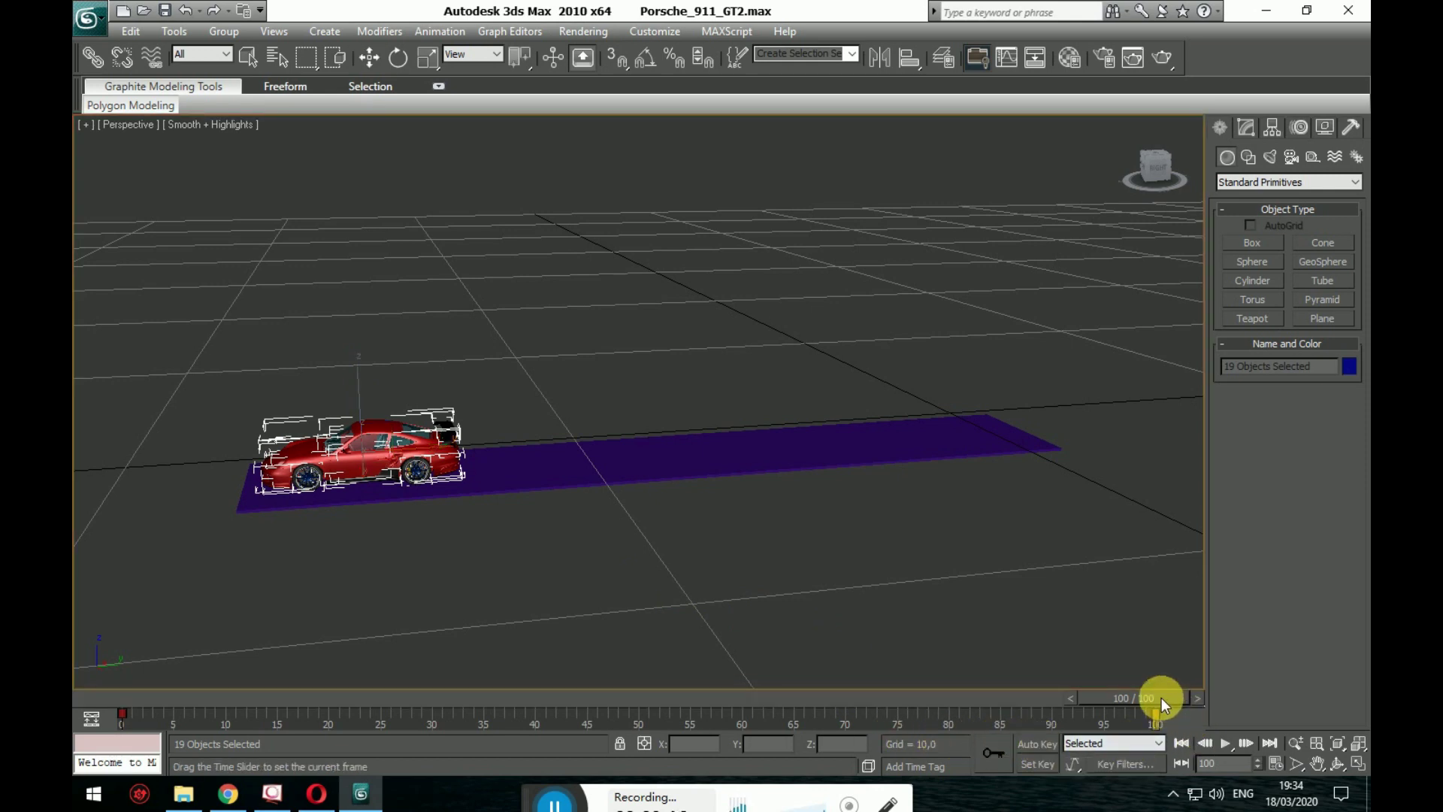
# - Scrub the time slider back to frame 0 and play the car animation once from the start, then stop it
pyautogui.moveTo(1161, 697); pyautogui.dragTo(1153, 696)
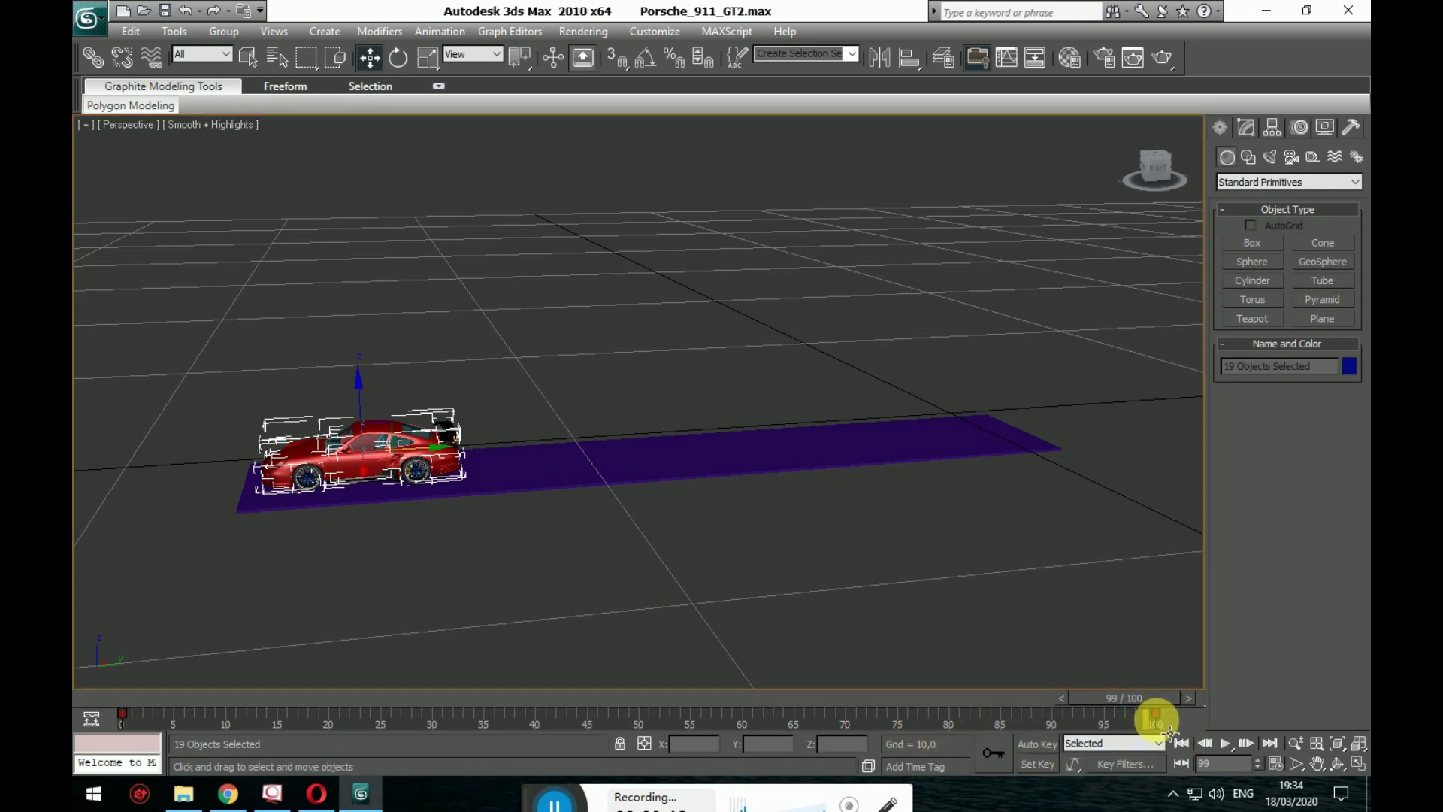
pyautogui.moveTo(1150, 693); pyautogui.dragTo(125, 703)
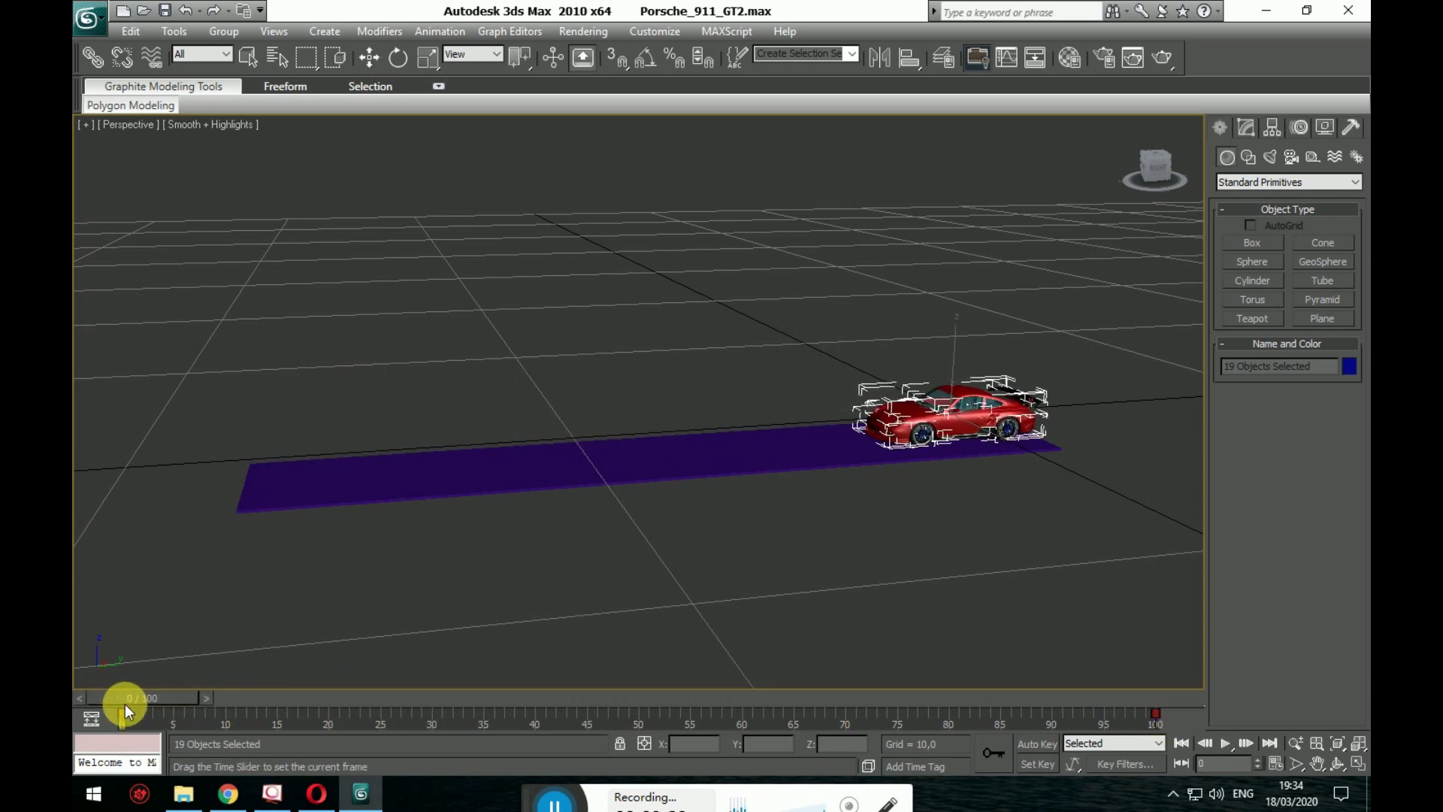
pyautogui.press('w')
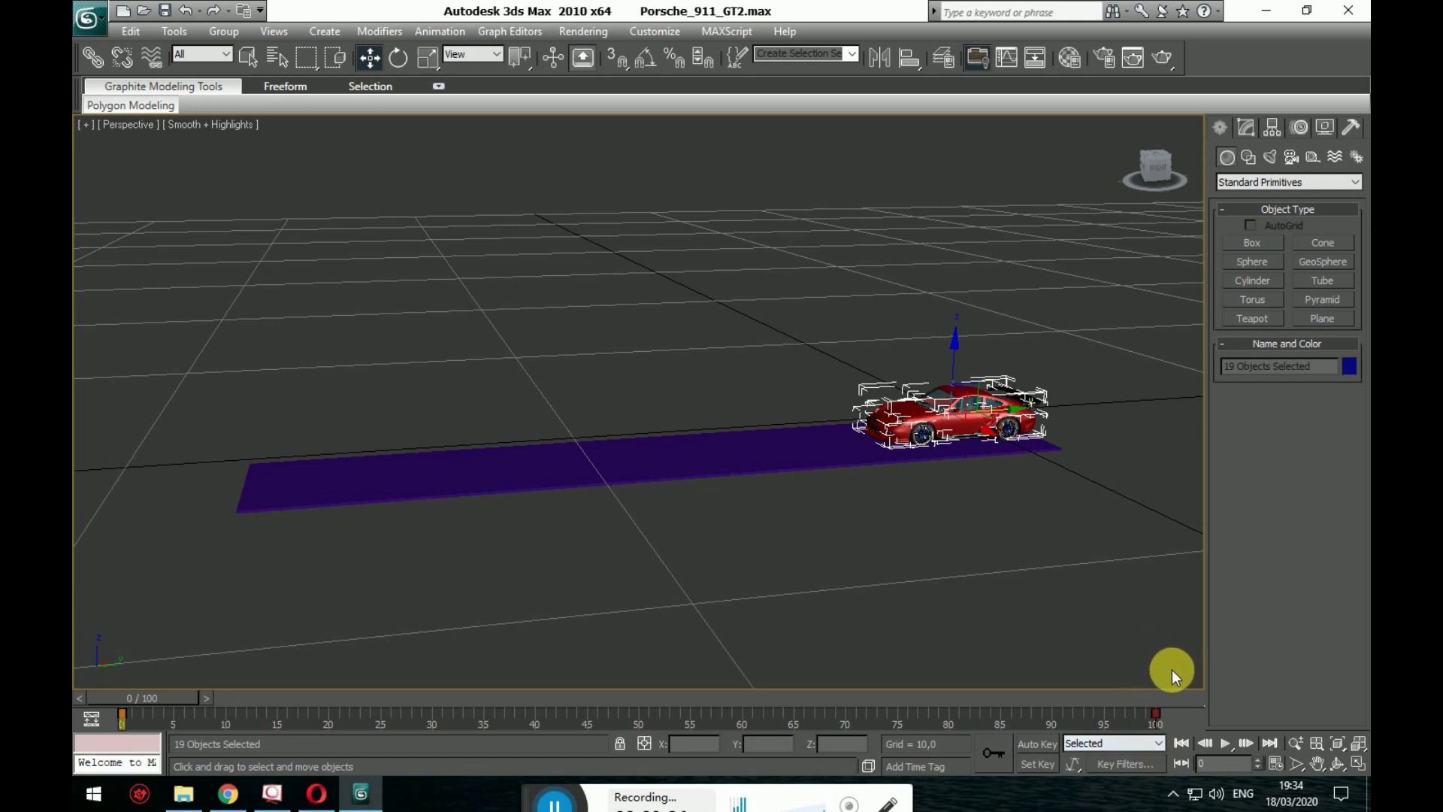
pyautogui.click(1224, 742)
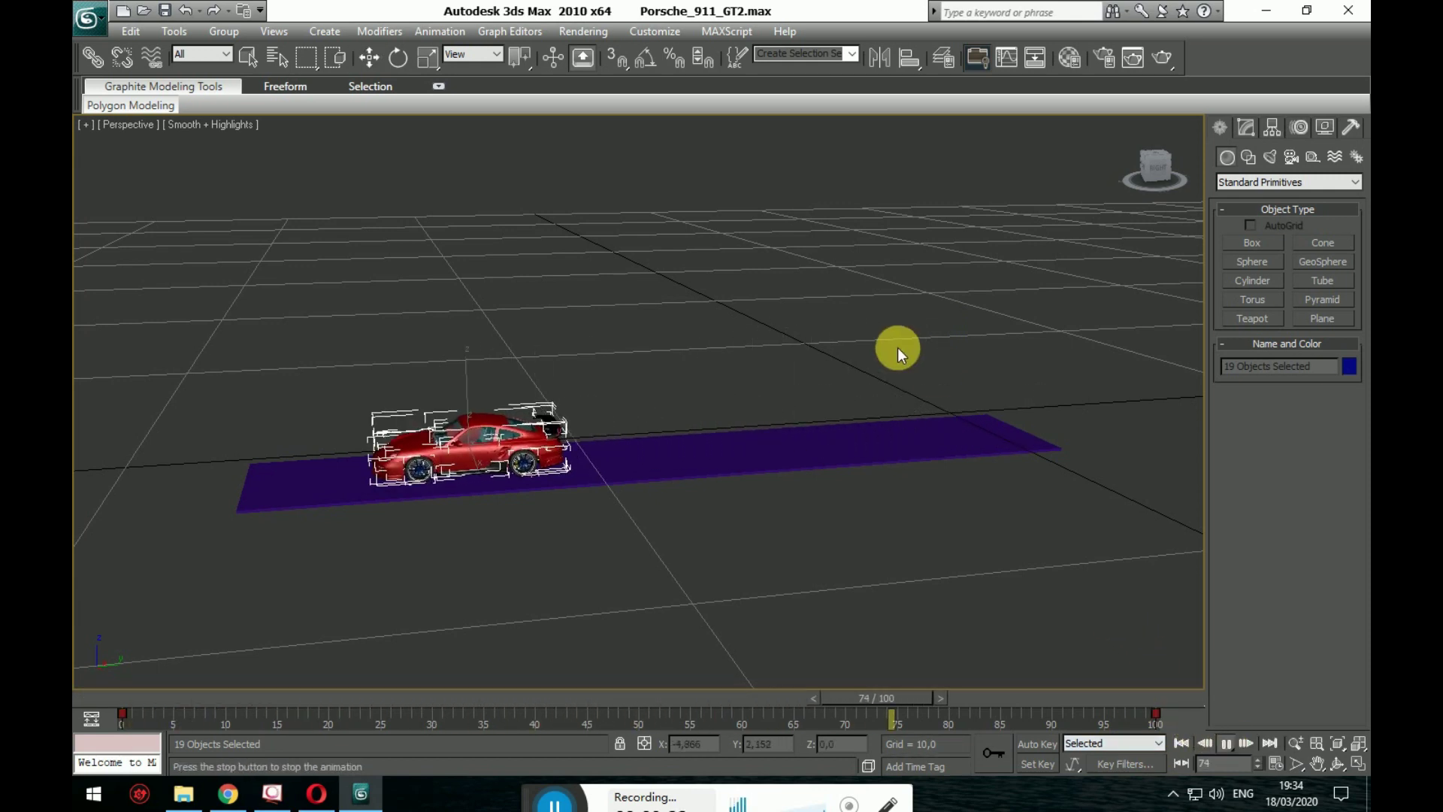
pyautogui.click(1224, 742)
# - Deselect the car, replay the animation while orbiting to a front view of it, and return to frame 0
pyautogui.click(821, 381)
pyautogui.click(1225, 743)
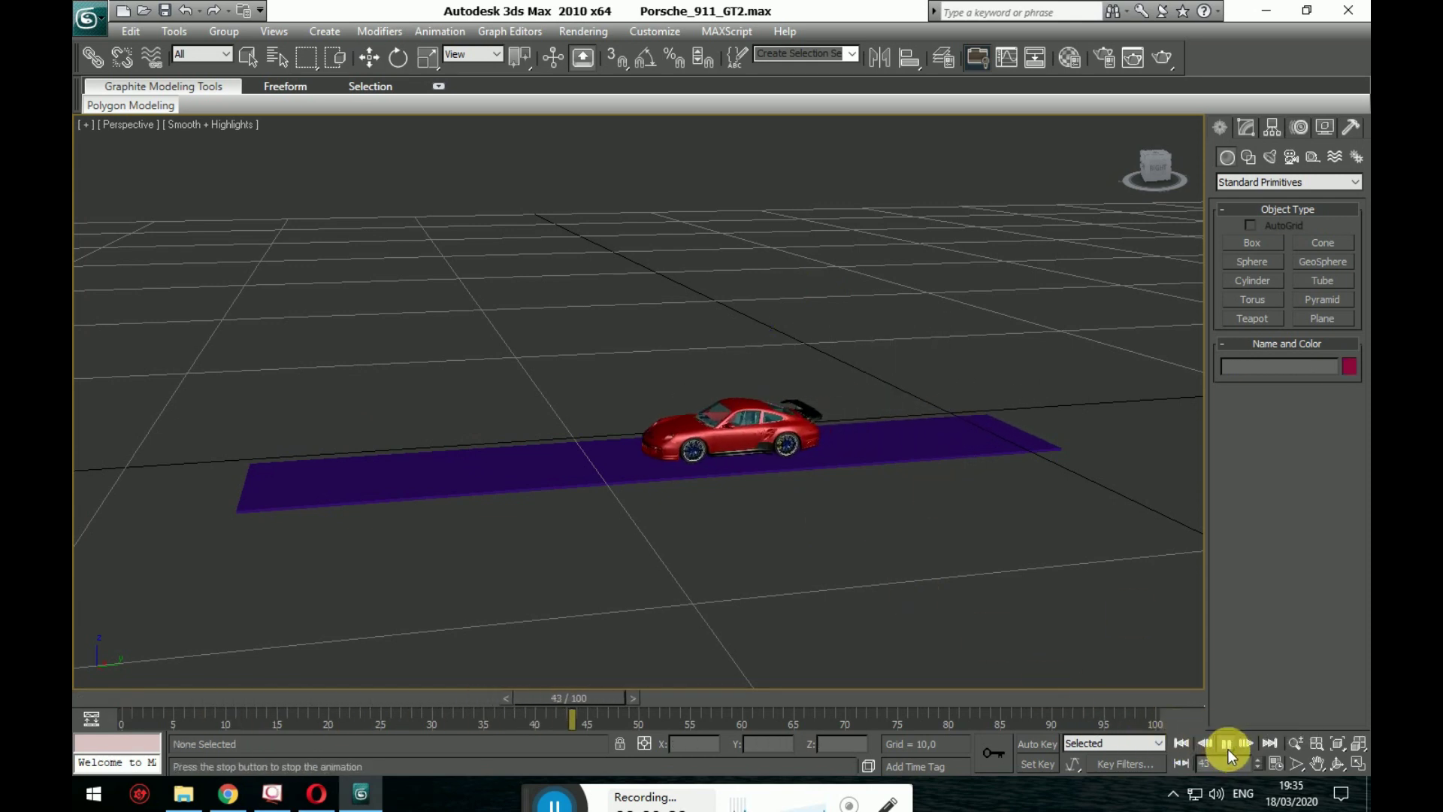
pyautogui.keyDown('alt'); pyautogui.moveTo(826, 488); pyautogui.dragTo(934, 508, button='middle'); pyautogui.keyUp('alt')
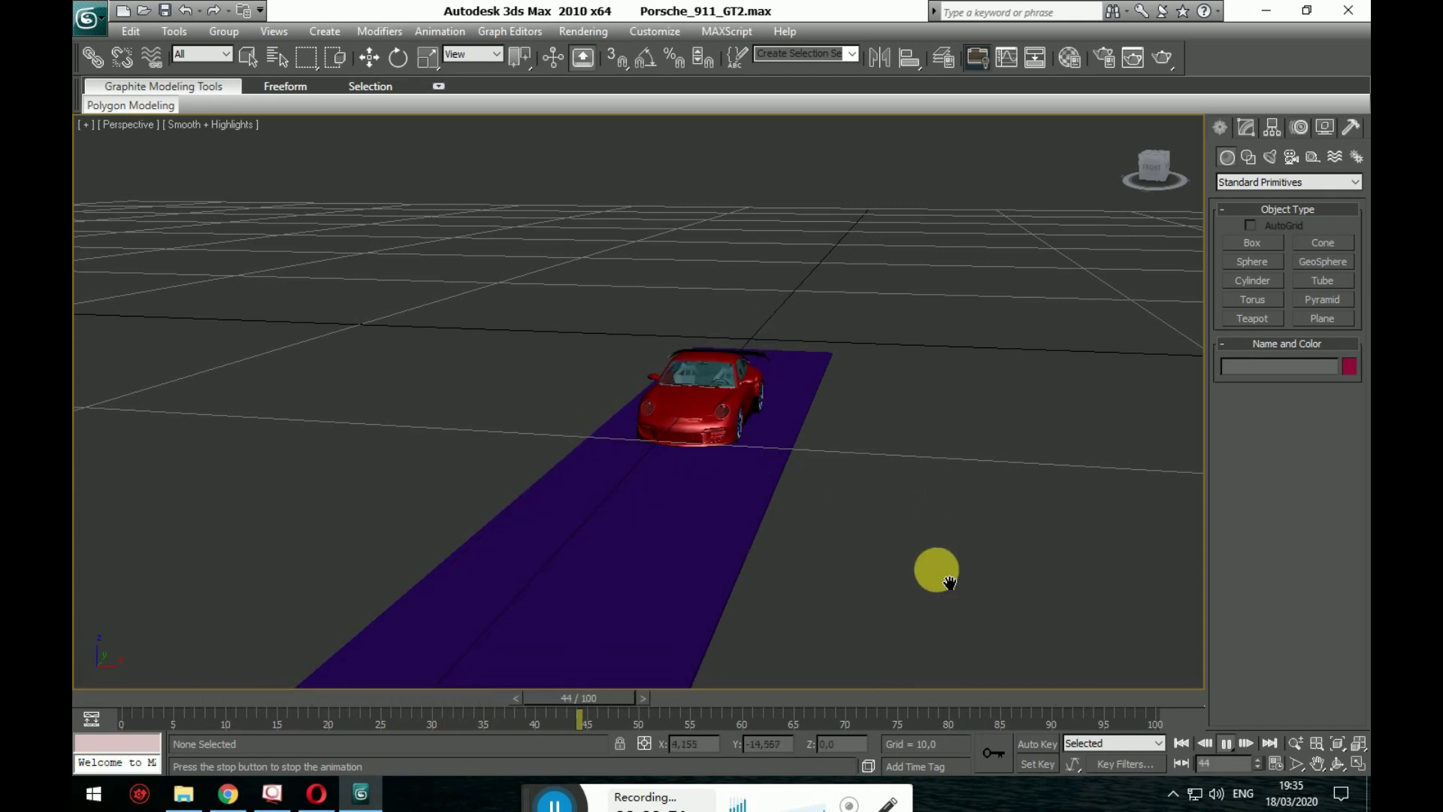
pyautogui.click(1227, 743)
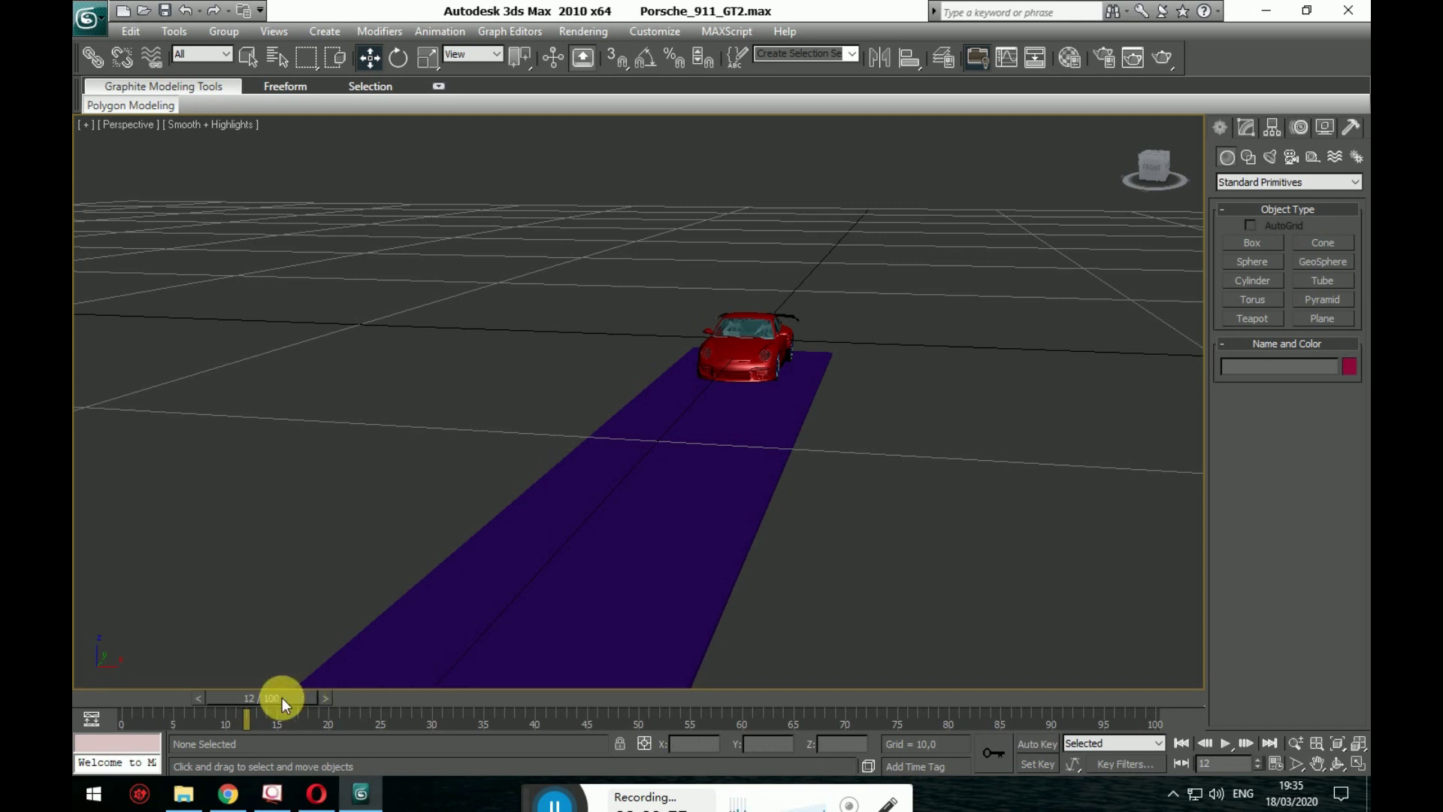
pyautogui.moveTo(281, 697); pyautogui.dragTo(163, 697)
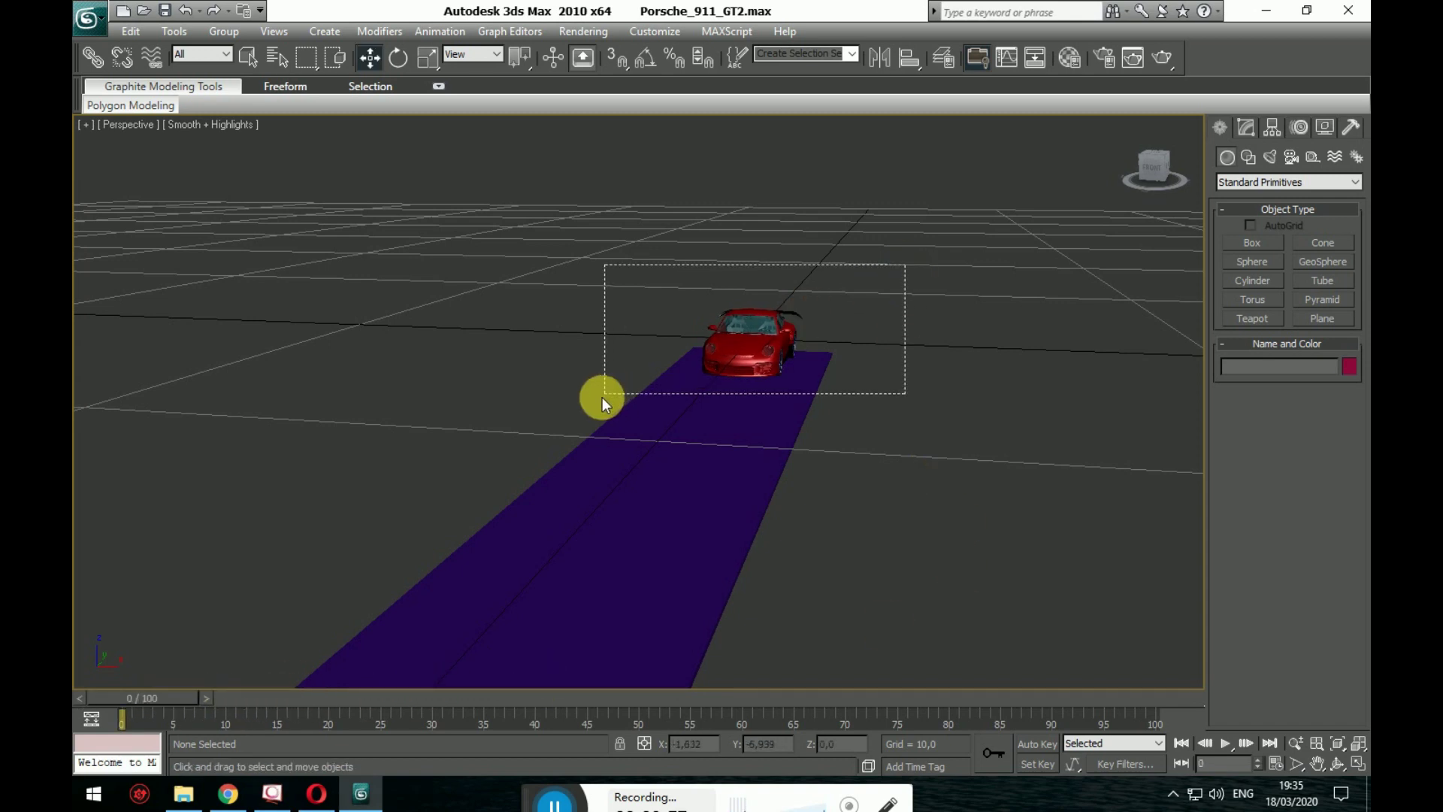
# - Create a camera matching the current Perspective view and clone it in place
pyautogui.moveTo(602, 396); pyautogui.dragTo(605, 399)
pyautogui.press('c')
pyautogui.hotkey('ctrl', 'v')
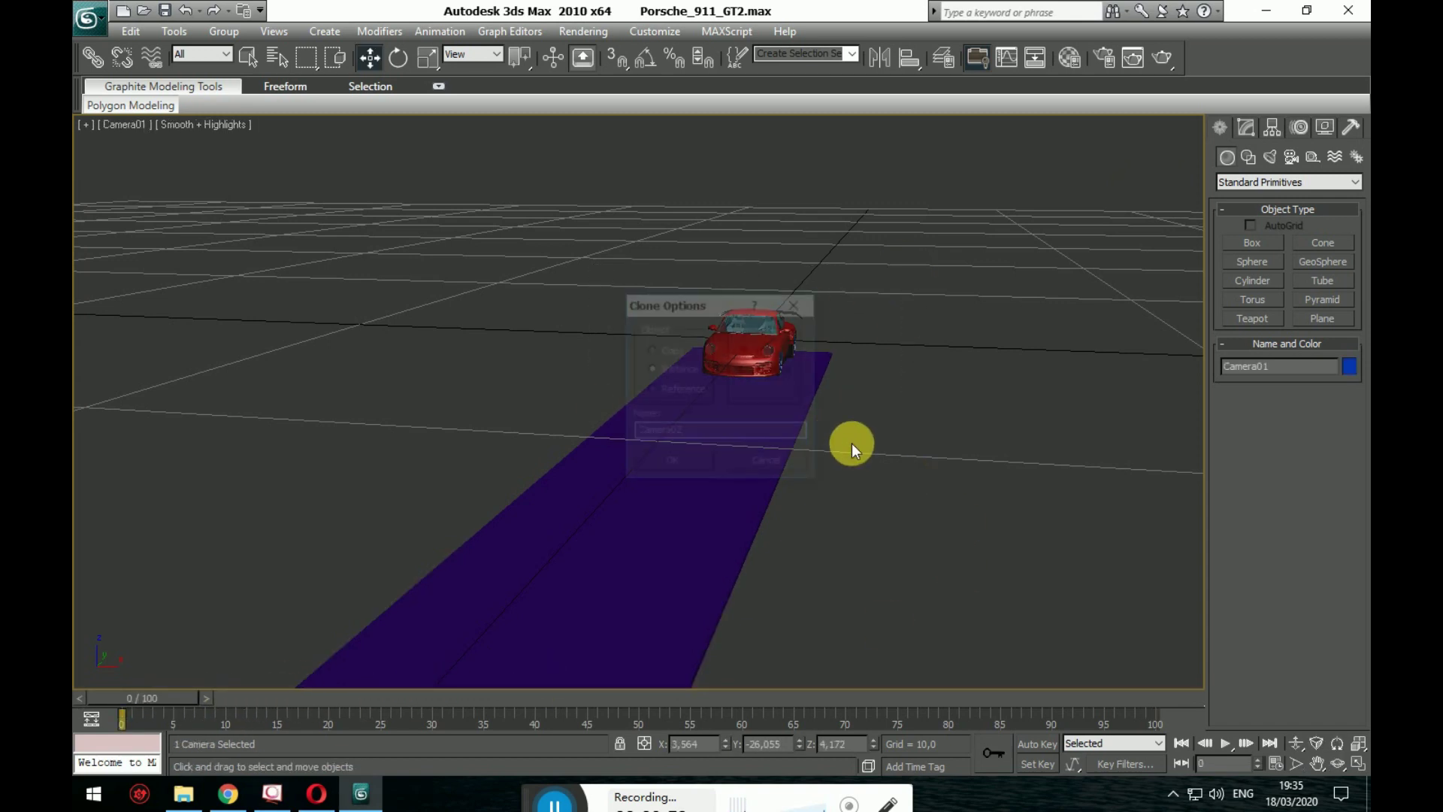
pyautogui.click(695, 460)
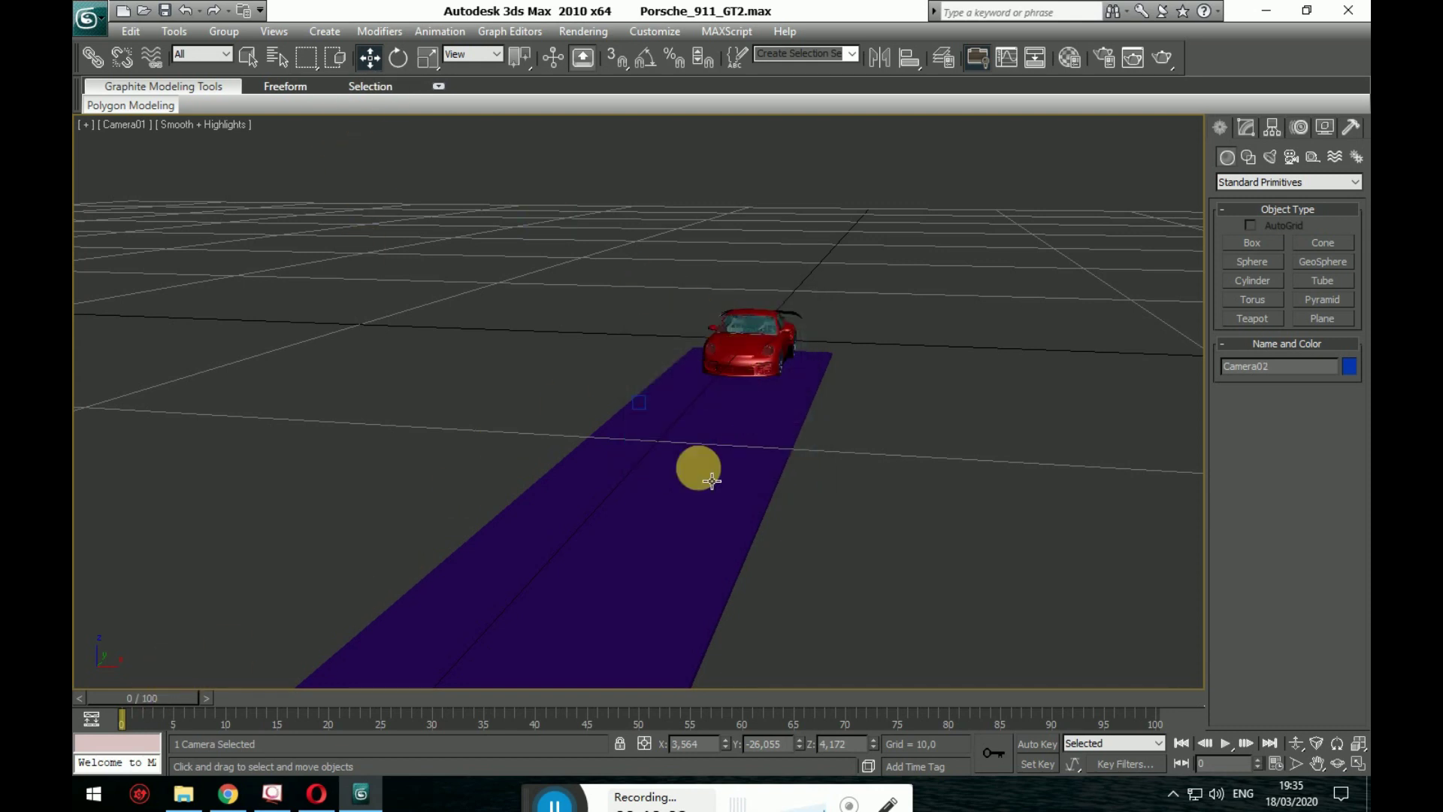
# - Pan and dolly the camera back until the whole road box is in frame, and select the car with the box
pyautogui.moveTo(920, 427); pyautogui.dragTo(789, 422, button='middle')
pyautogui.hotkey('alt', 'z')
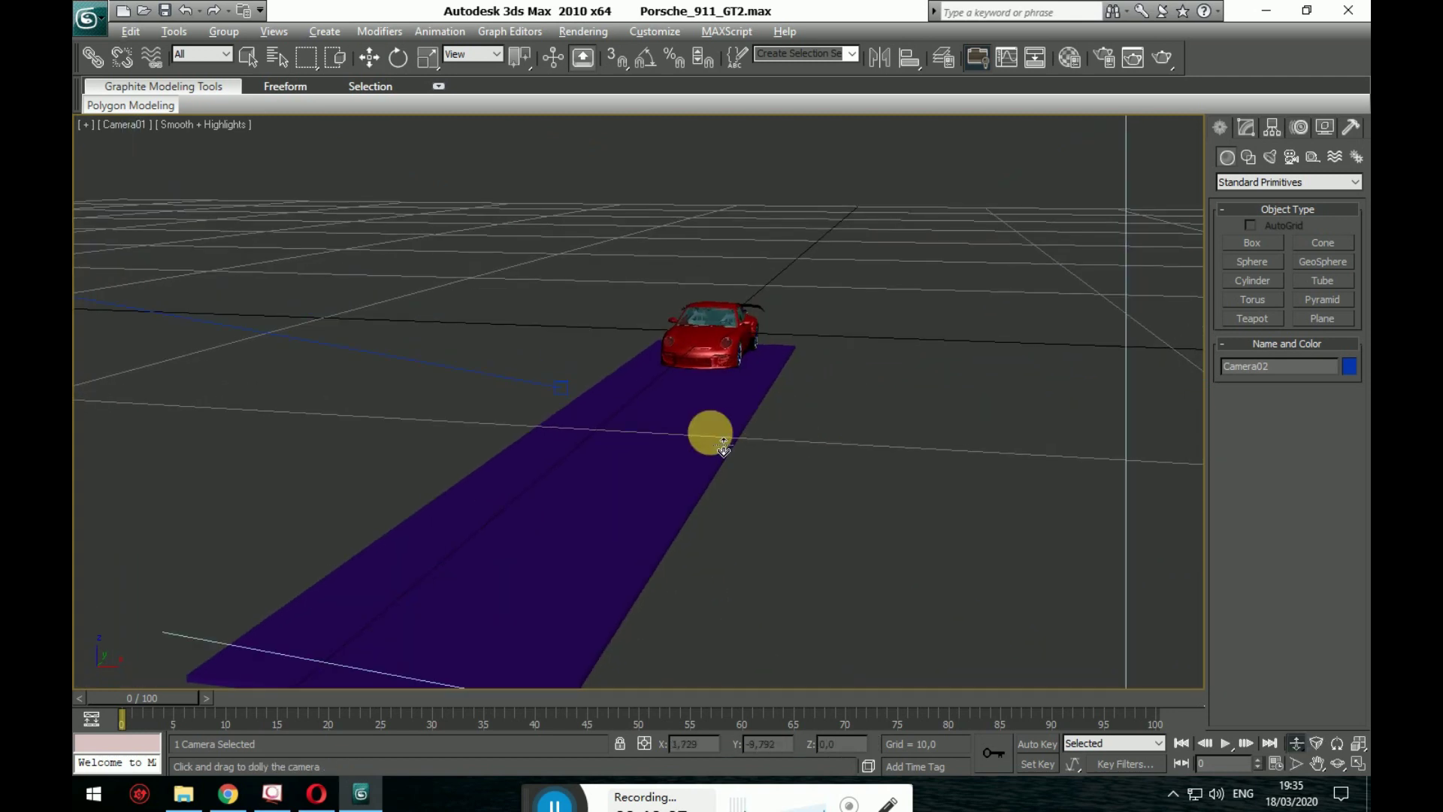
pyautogui.moveTo(827, 394); pyautogui.dragTo(877, 388)
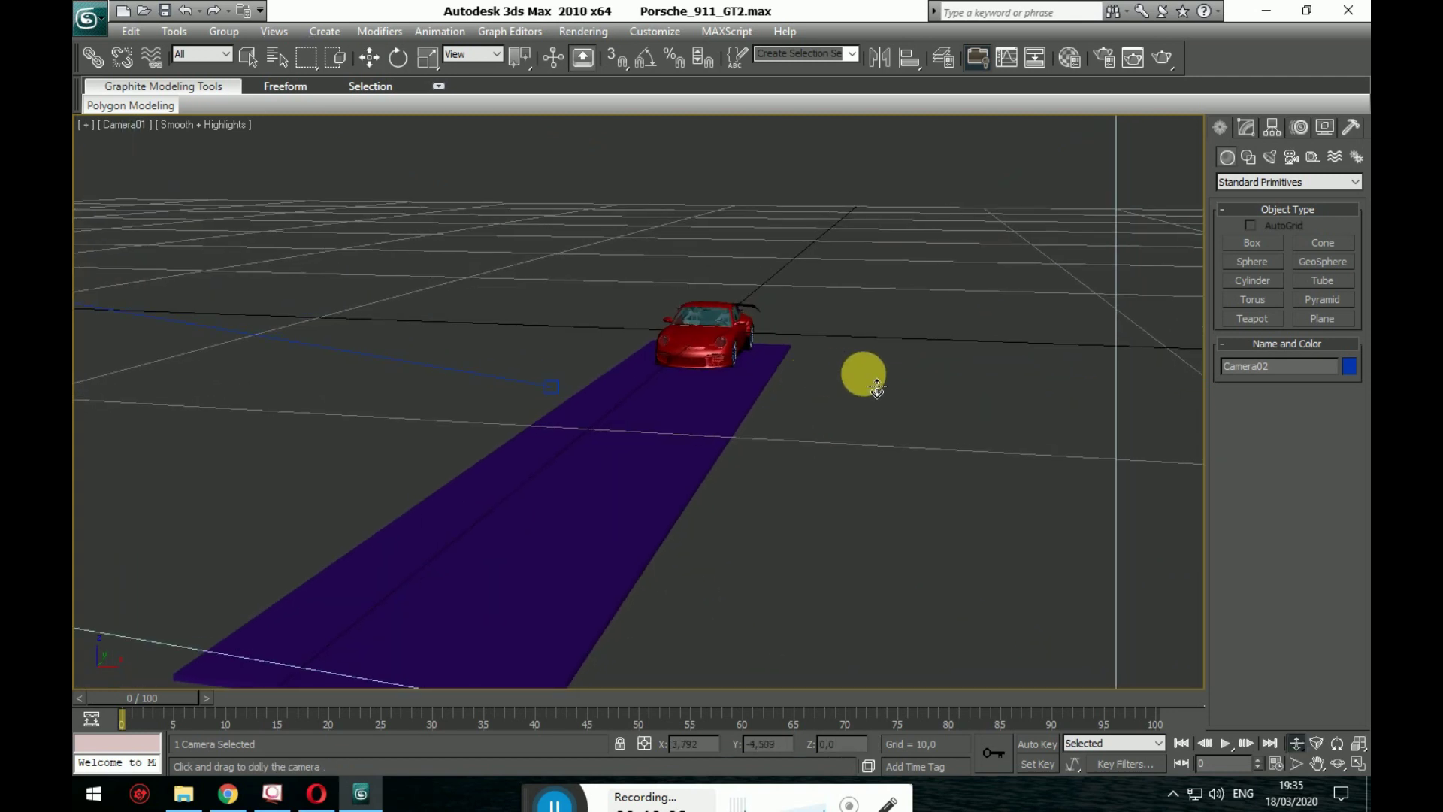
pyautogui.moveTo(676, 409); pyautogui.dragTo(518, 274, button='middle')
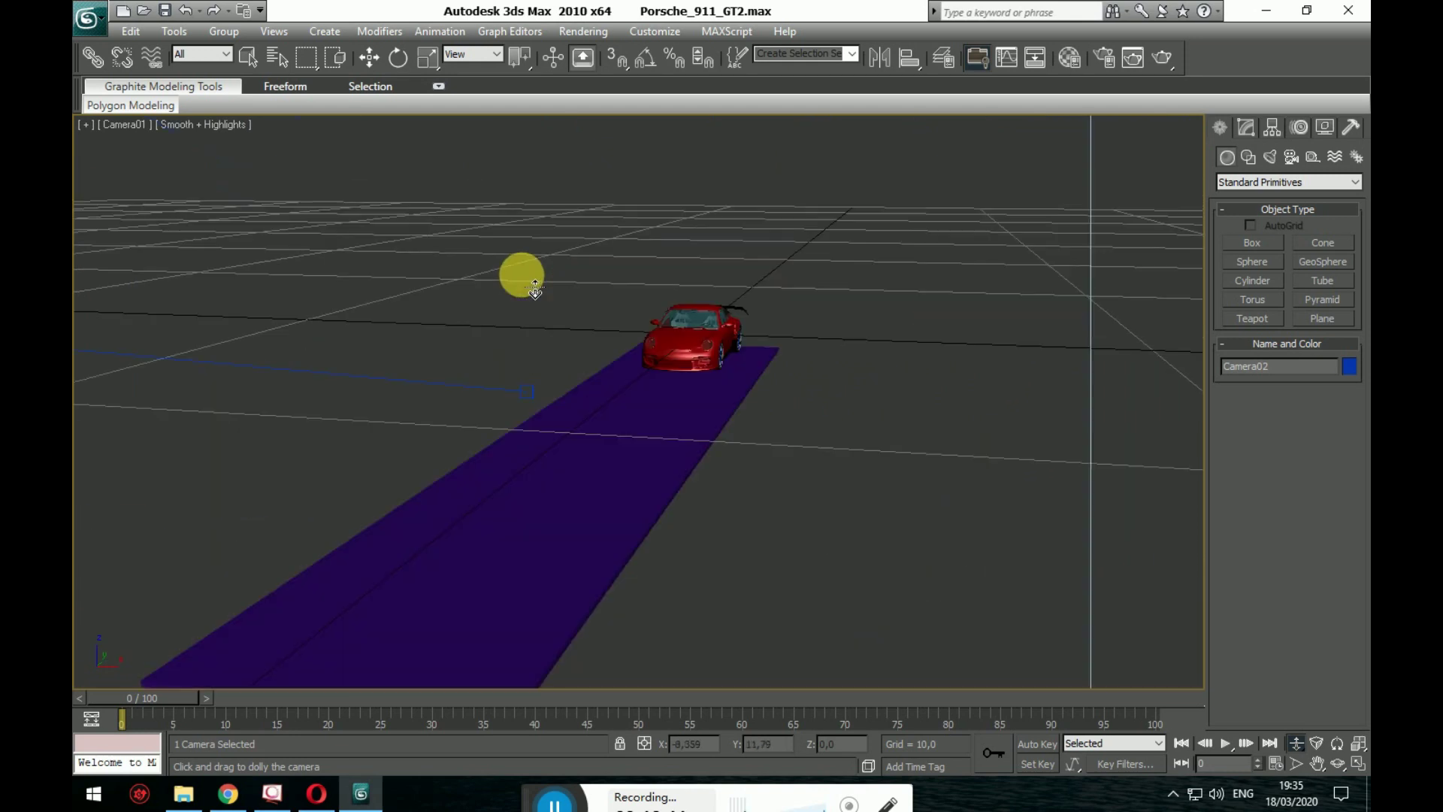
pyautogui.moveTo(788, 399)
pyautogui.mouseDown()
pyautogui.moveTo(942, 346)
pyautogui.moveTo(927, 514)
pyautogui.moveTo(915, 485)
pyautogui.moveTo(934, 452)
pyautogui.mouseUp()
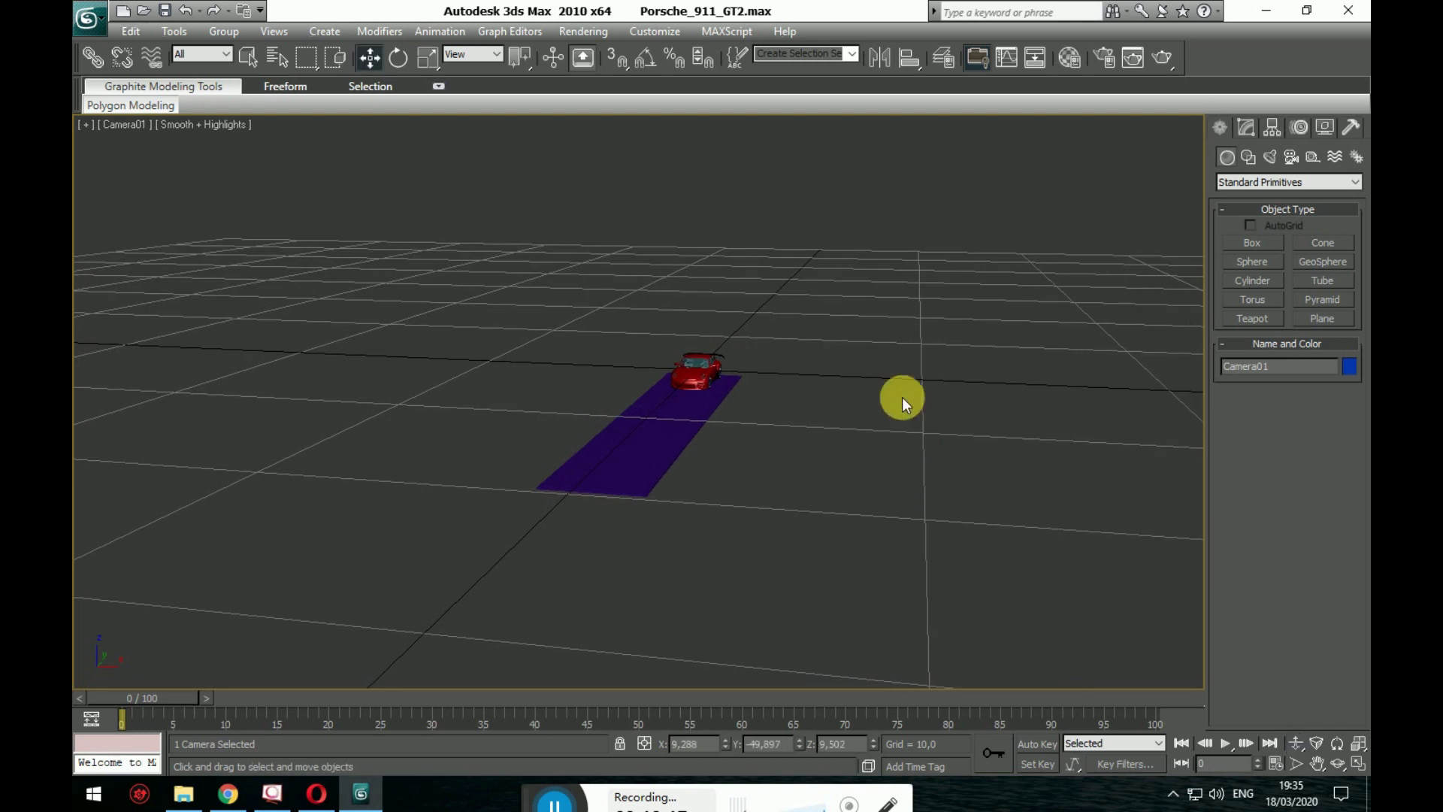
pyautogui.moveTo(762, 413); pyautogui.dragTo(760, 460)
pyautogui.moveTo(759, 461); pyautogui.dragTo(793, 505, button='middle')
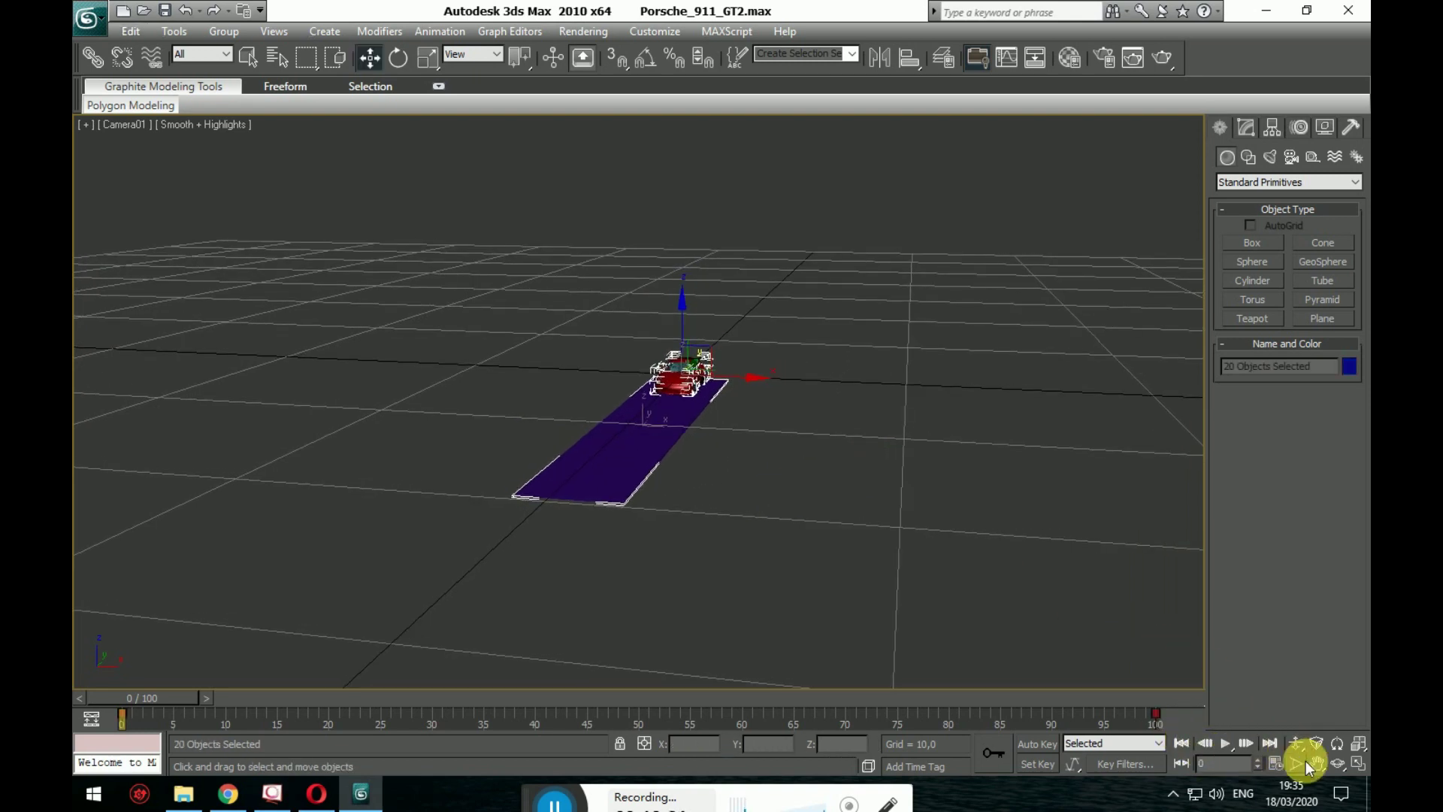
# - Switch the camera viewport back to Perspective through the four-viewport layout, maximise it and orbit to a raised three-quarter view of the road
pyautogui.click(1350, 762)
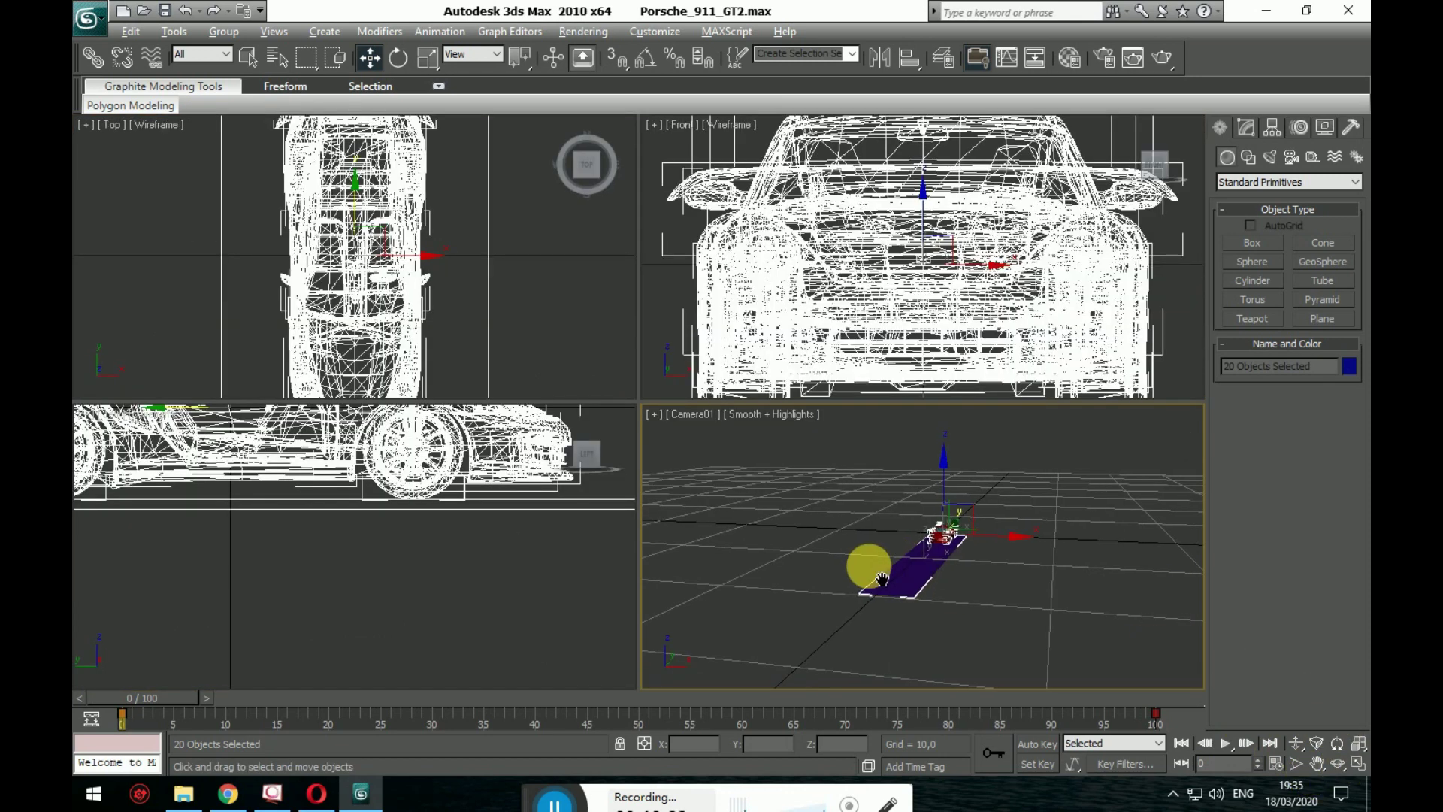
pyautogui.moveTo(882, 578); pyautogui.dragTo(812, 514, button='middle')
pyautogui.click(714, 413)
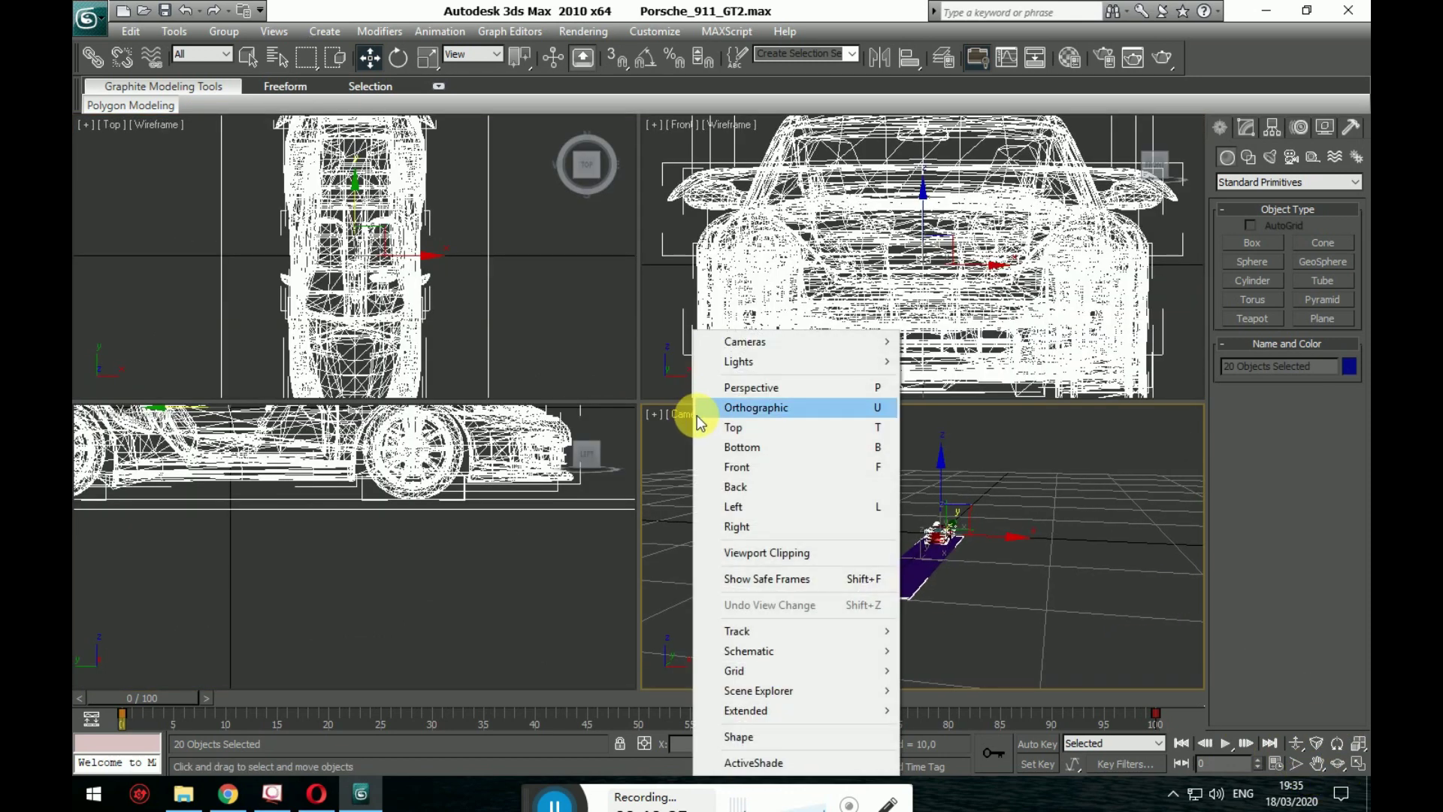
pyautogui.click(757, 387)
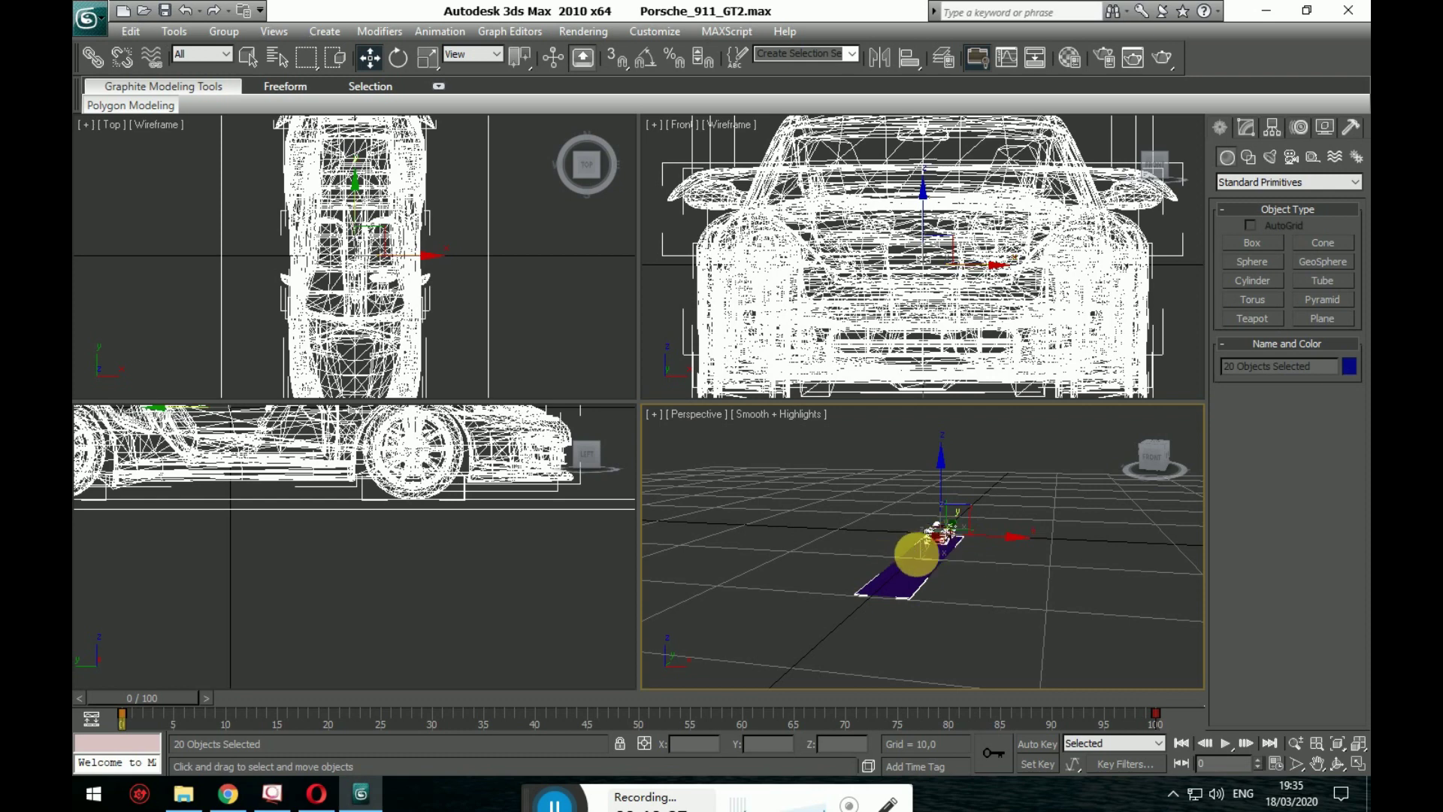
pyautogui.keyDown('alt'); pyautogui.moveTo(915, 554); pyautogui.dragTo(1278, 700, button='middle'); pyautogui.keyUp('alt')
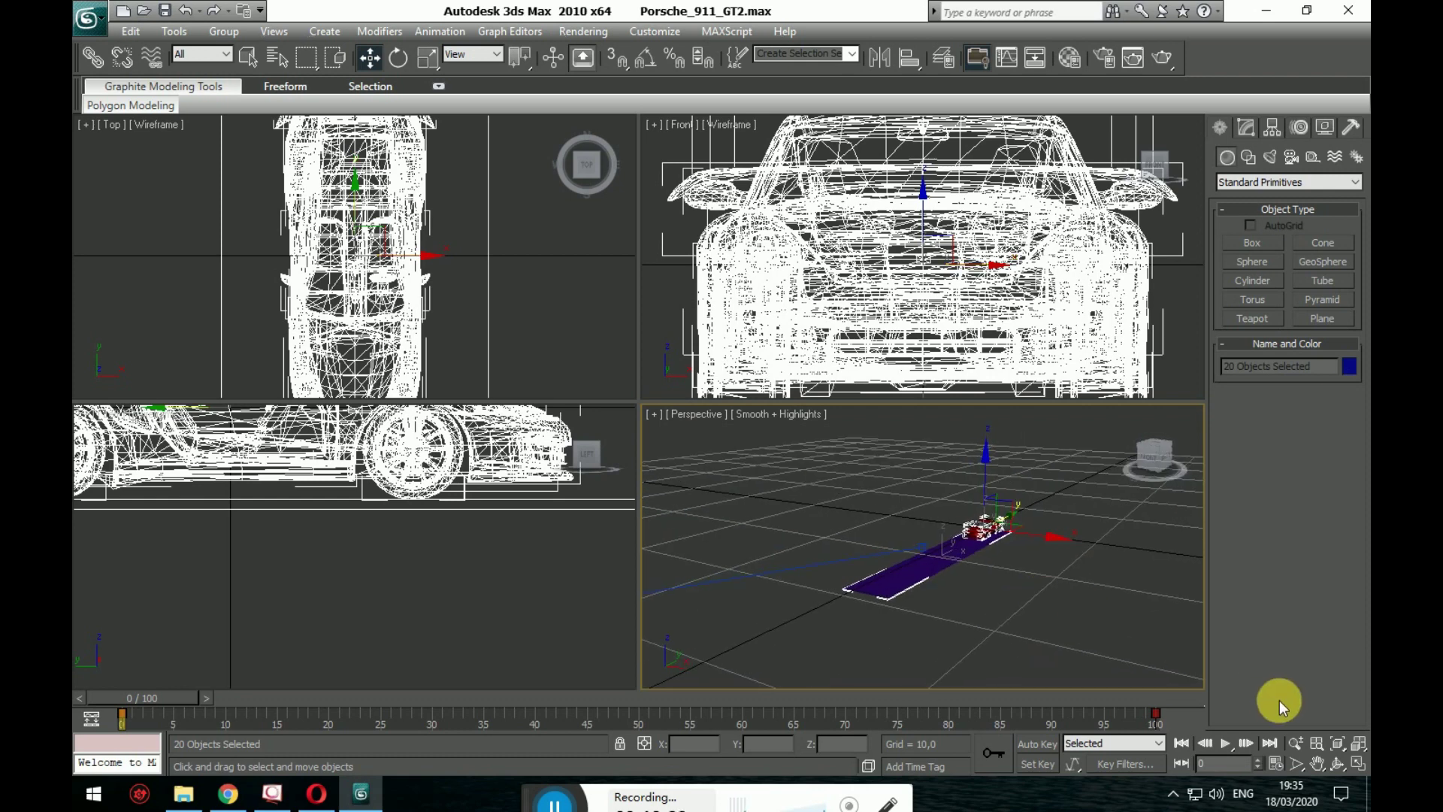
pyautogui.click(1359, 763)
pyautogui.keyDown('alt'); pyautogui.moveTo(1120, 610); pyautogui.dragTo(1014, 589, button='middle'); pyautogui.keyUp('alt')
pyautogui.keyDown('alt'); pyautogui.moveTo(789, 431); pyautogui.dragTo(733, 443, button='middle'); pyautogui.keyUp('alt')
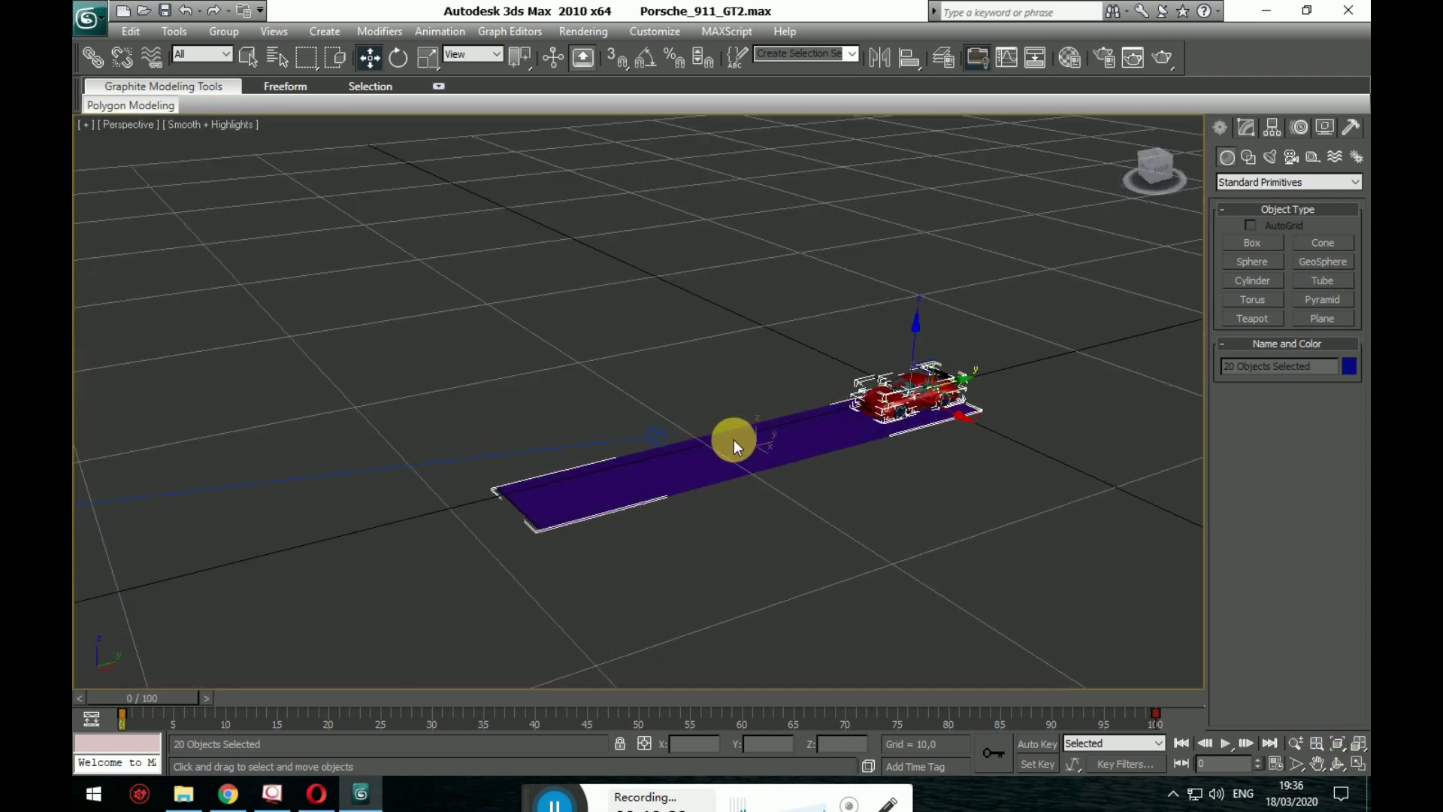
# - Select the camera standing in front of the road box, delete it and reframe the car and road
pyautogui.scroll(-5, 734, 439)
pyautogui.click(330, 430)
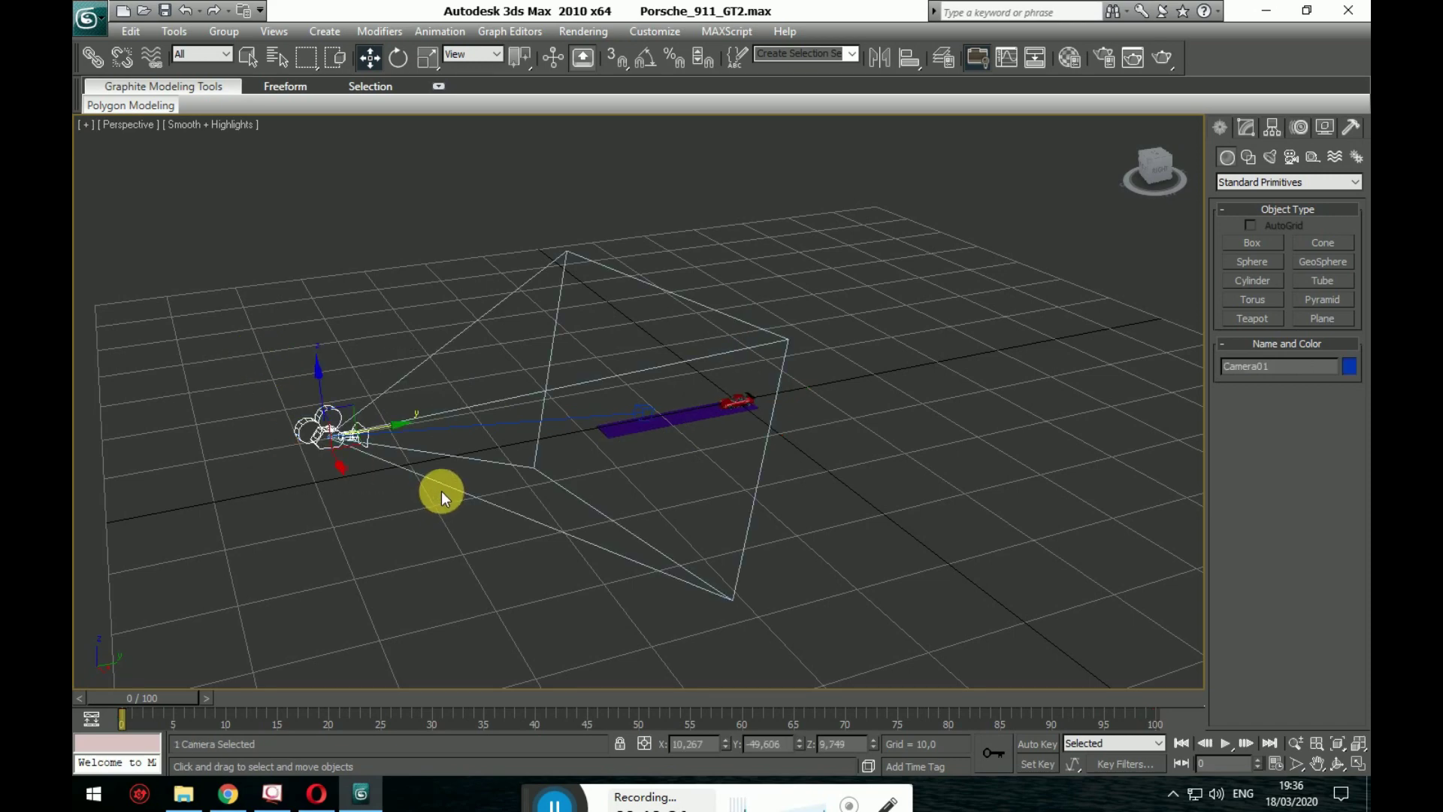
pyautogui.press('Delete')
pyautogui.scroll(5, 754, 498)
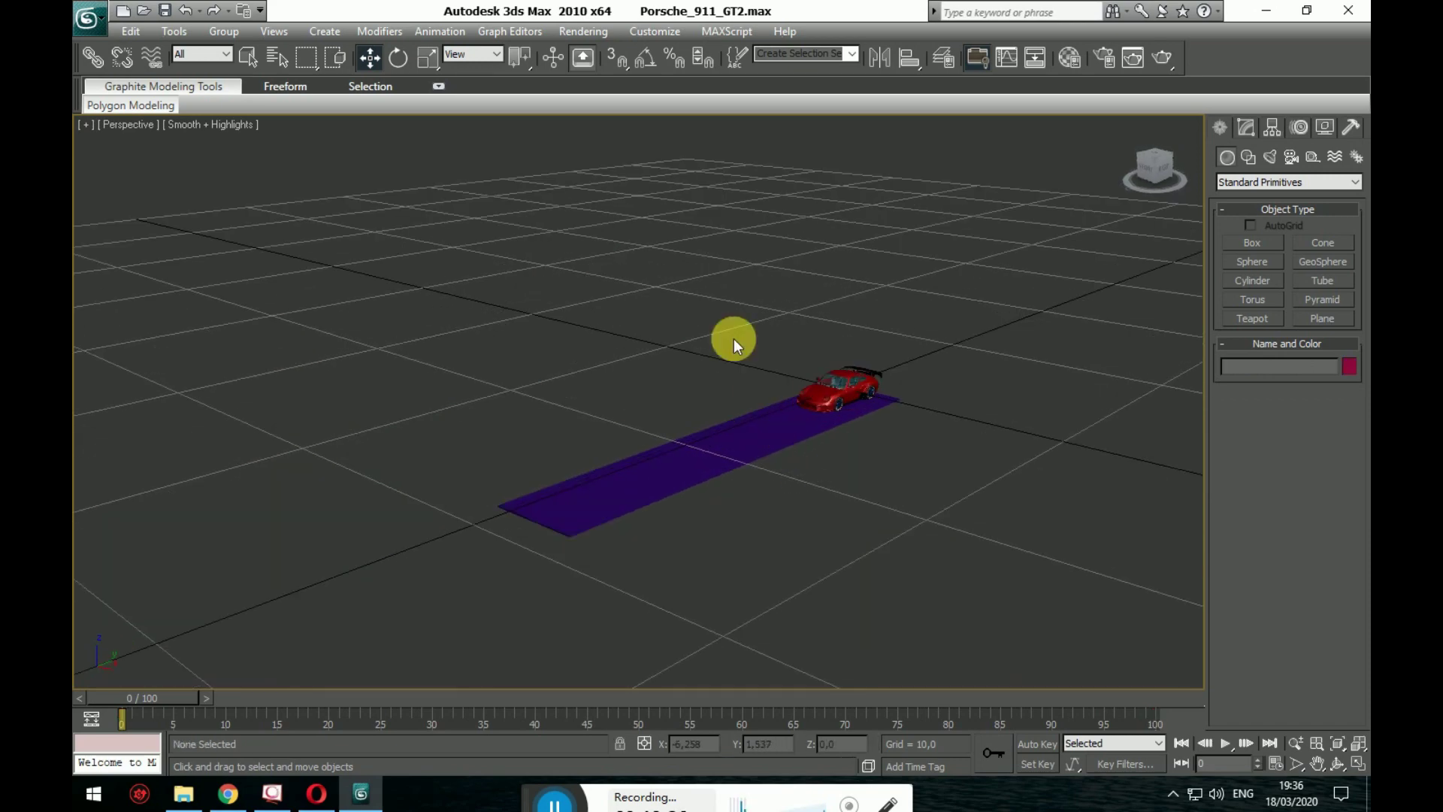
pyautogui.moveTo(904, 472); pyautogui.dragTo(904, 472)
pyautogui.rightClick(806, 402)
pyautogui.press('Escape')
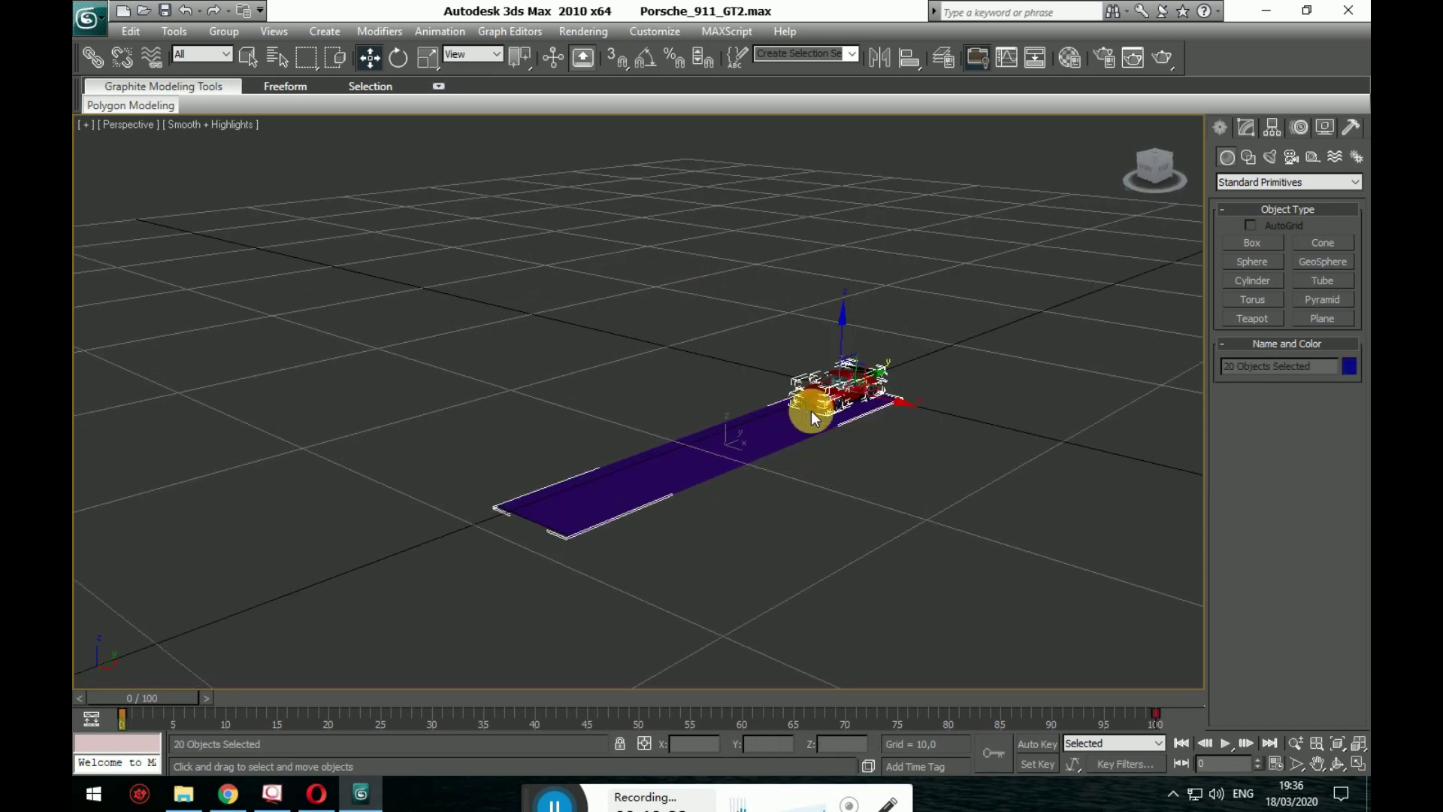
pyautogui.rightClick(777, 434)
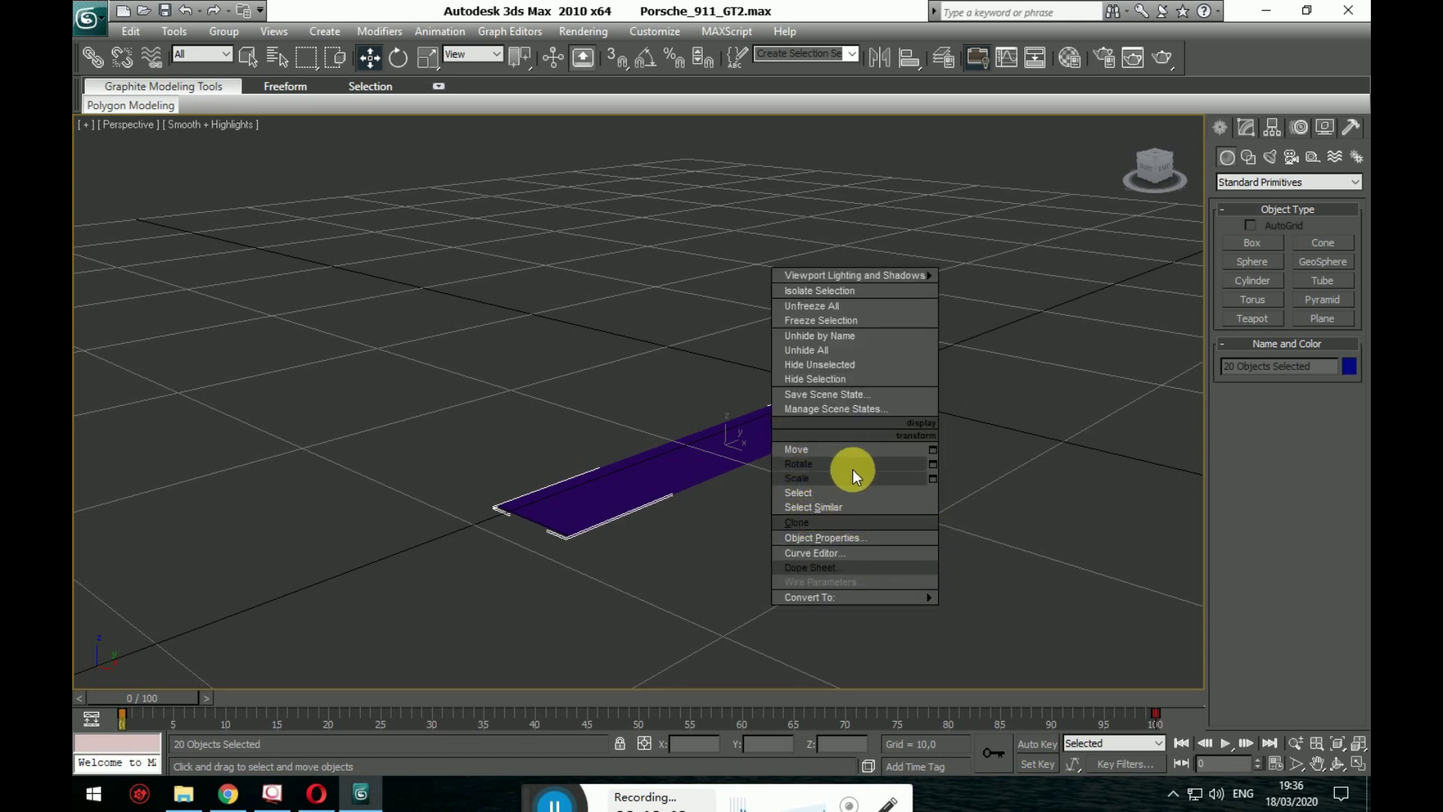
pyautogui.click(668, 422)
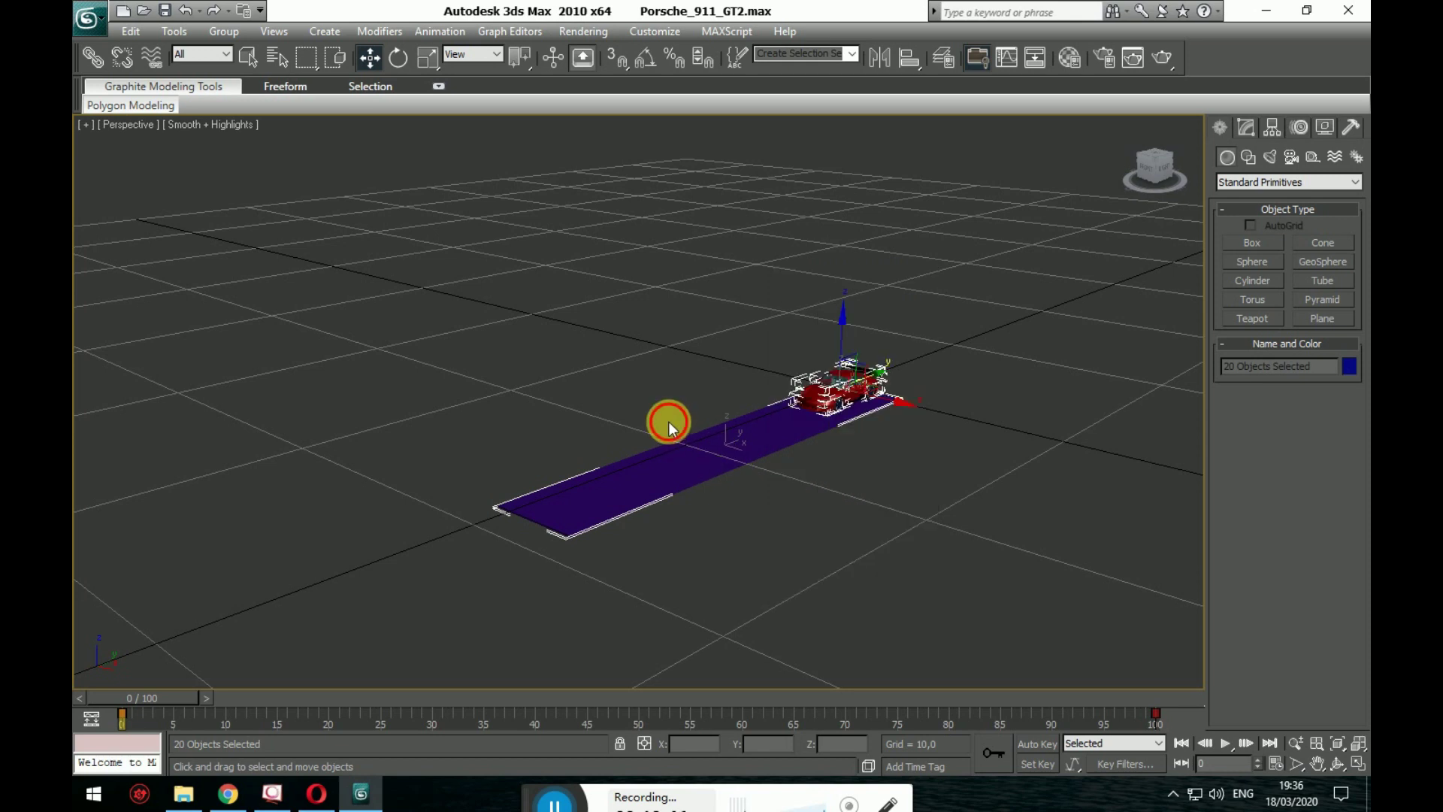
# - Check the scene through the camera, select the car with its road box, and restore the Perspective view
pyautogui.press('c')
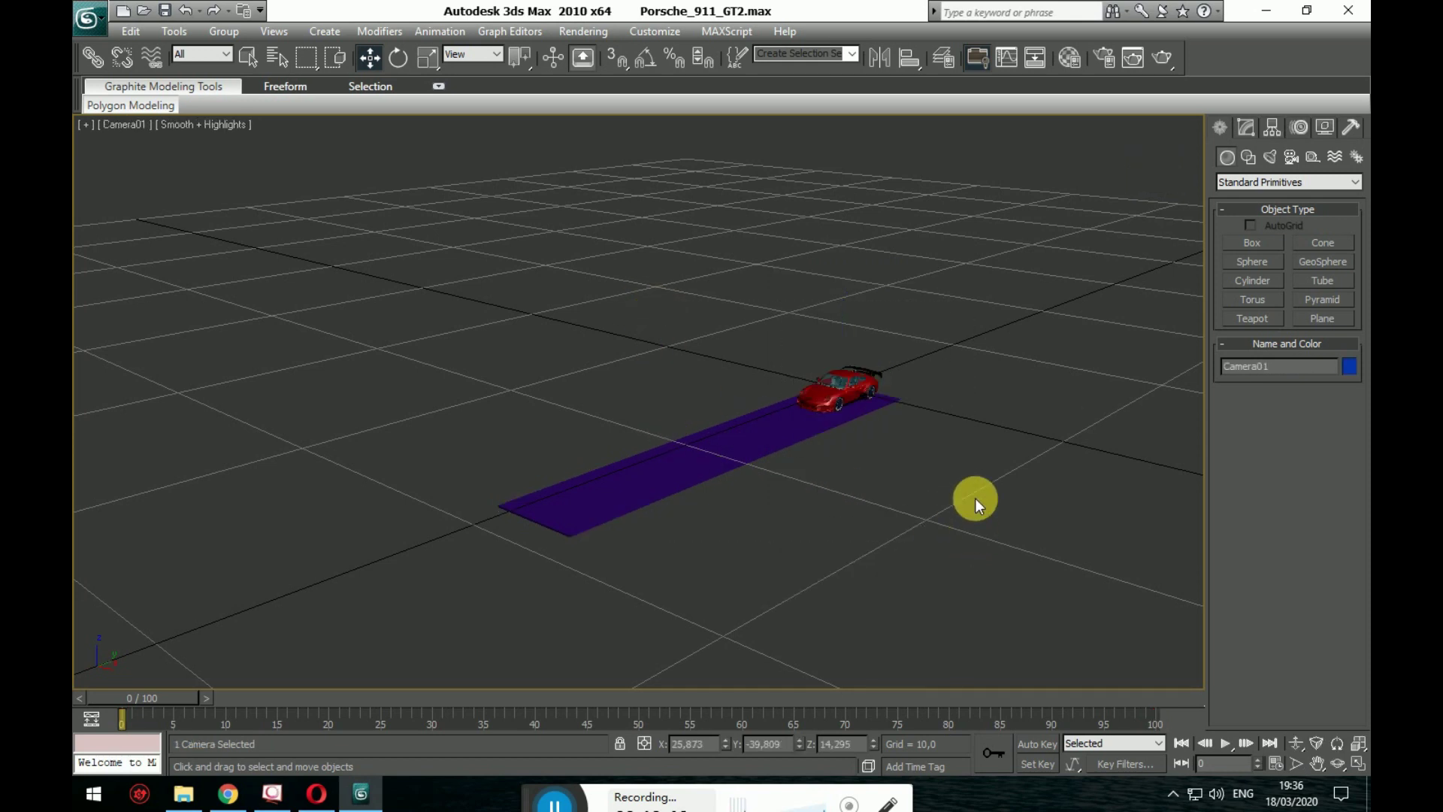
pyautogui.rightClick(913, 462)
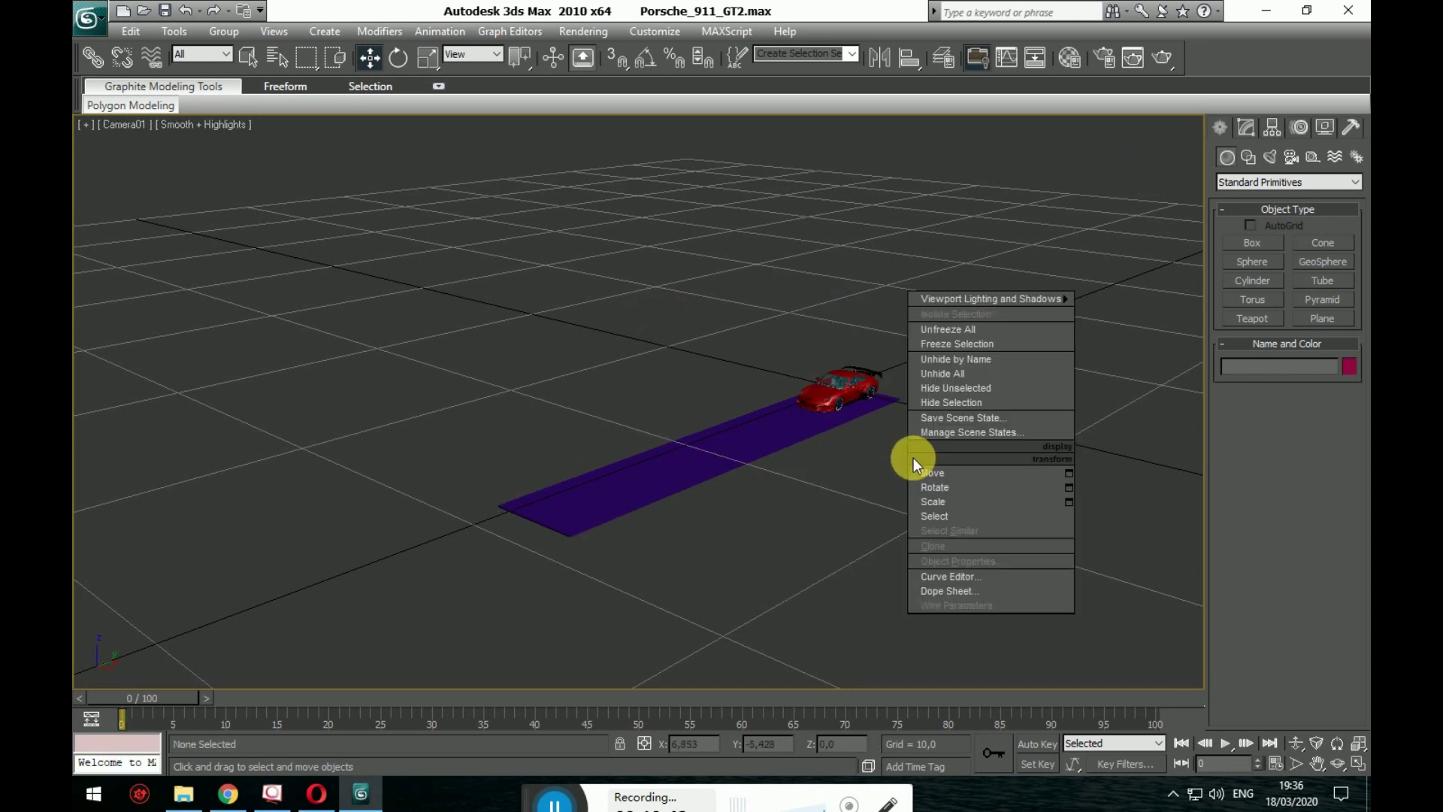
pyautogui.click(879, 455)
pyautogui.moveTo(942, 368); pyautogui.dragTo(526, 523)
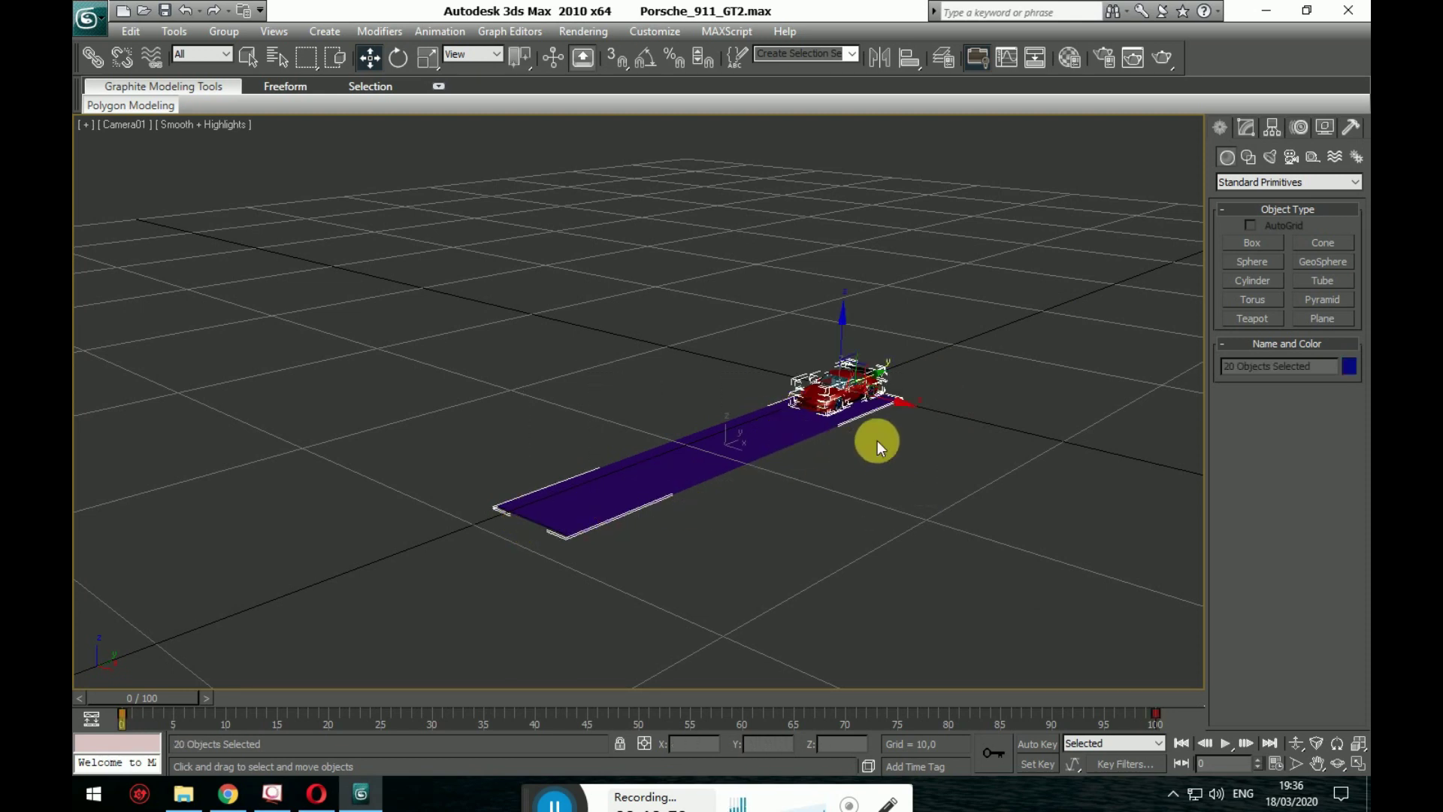
pyautogui.click(120, 124)
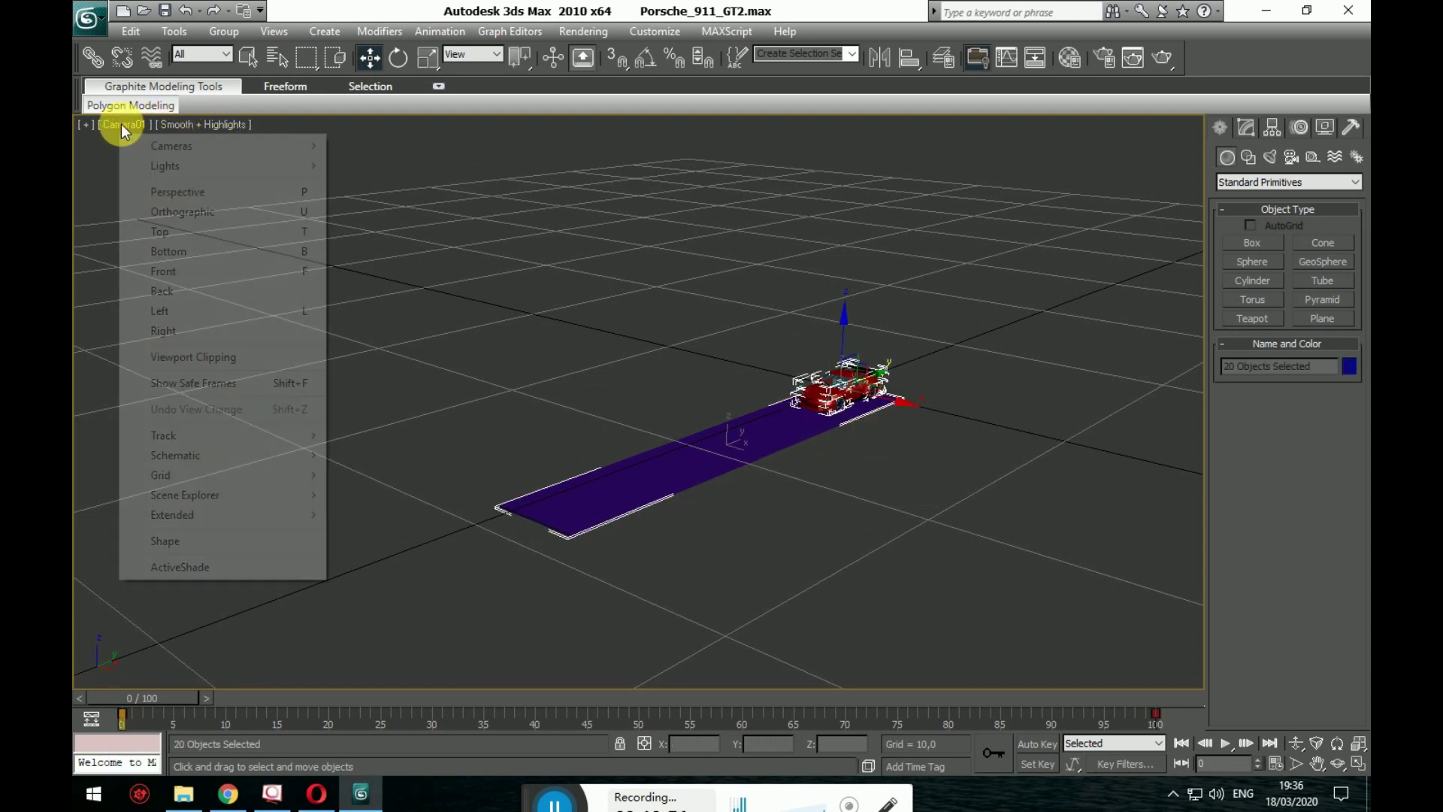
pyautogui.click(219, 193)
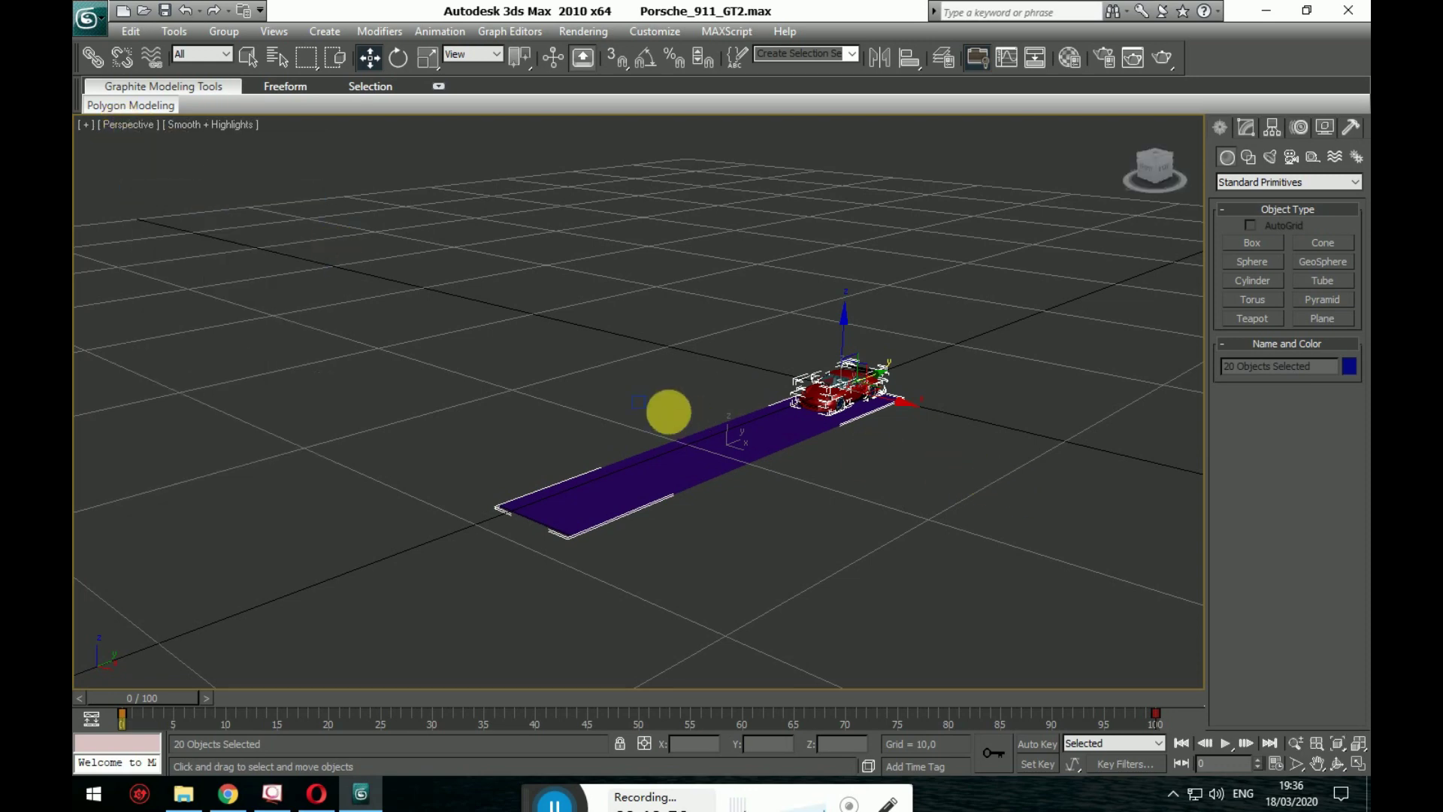
# - Clone the selected car and road box along the X axis as one independent copy beside the original
pyautogui.keyDown('alt'); pyautogui.moveTo(668, 412); pyautogui.dragTo(724, 425, button='middle'); pyautogui.keyUp('alt')
pyautogui.scroll(2, 676, 413)
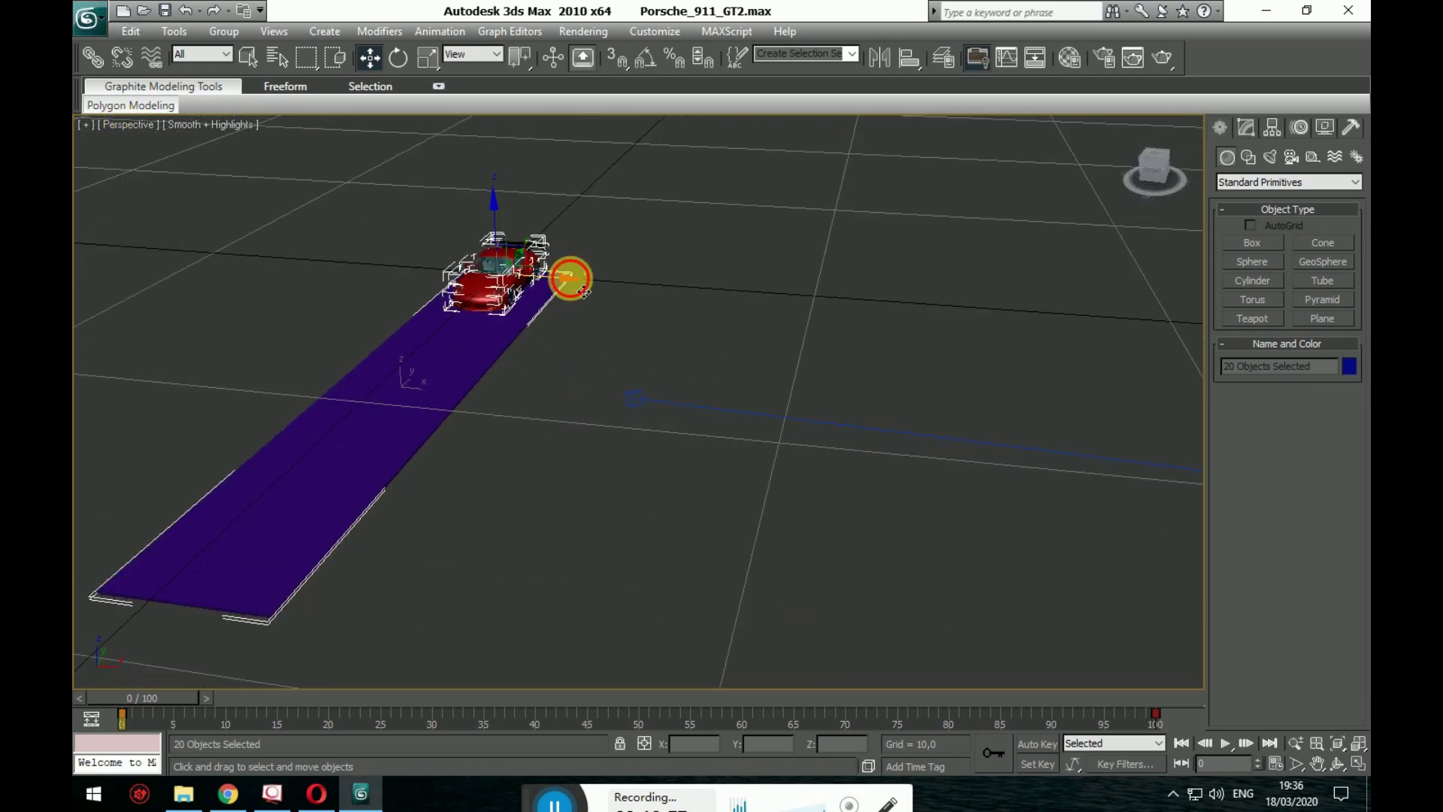
pyautogui.keyDown('shift'); pyautogui.moveTo(569, 278); pyautogui.dragTo(710, 312); pyautogui.keyUp('shift')
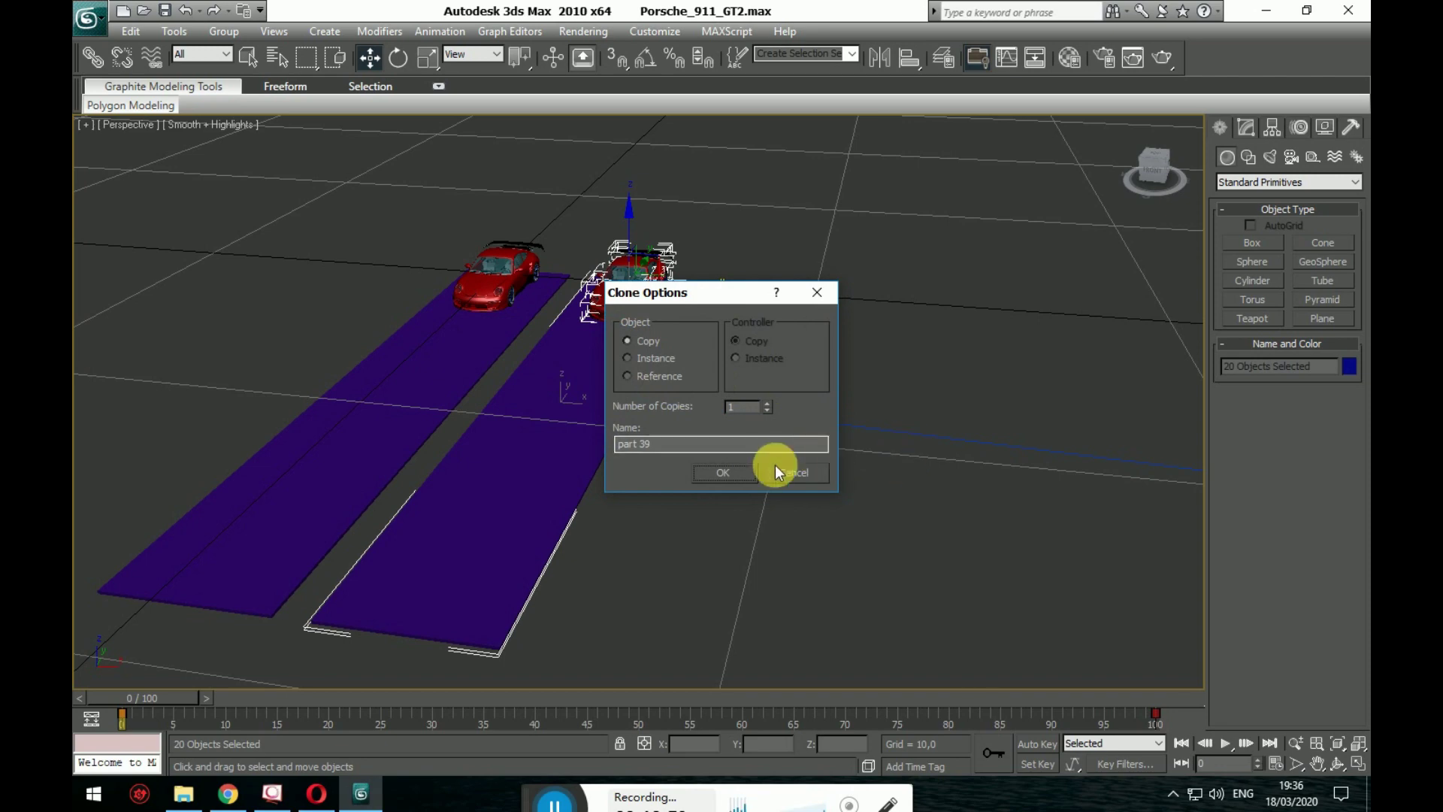
pyautogui.click(732, 474)
# - Select the remaining camera beside the road boxes and delete it
pyautogui.scroll(-5, 939, 371)
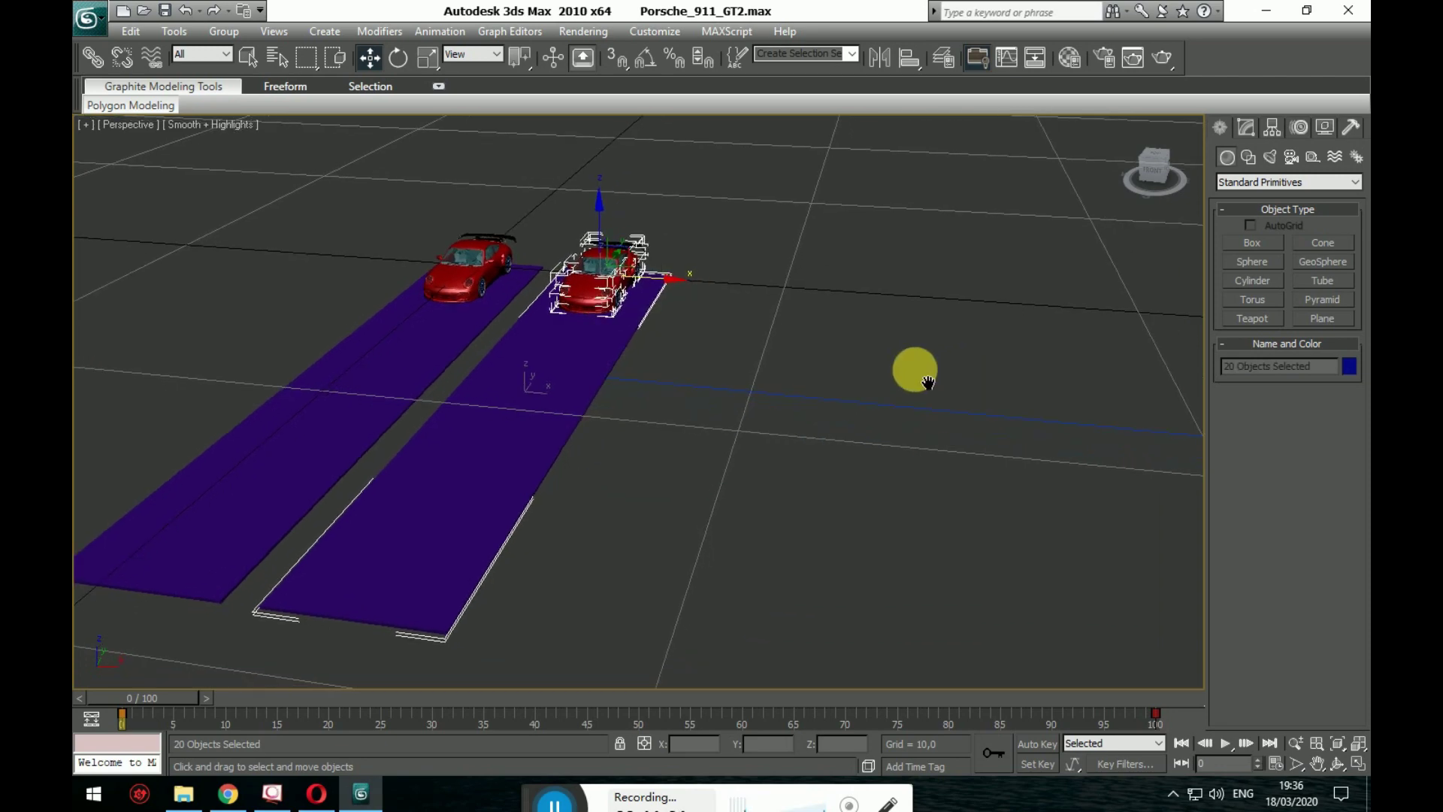
pyautogui.scroll(-4, 836, 359)
pyautogui.moveTo(651, 435); pyautogui.dragTo(657, 431)
pyautogui.press('Delete')
pyautogui.scroll(6, 718, 402)
pyautogui.scroll(3, 724, 399)
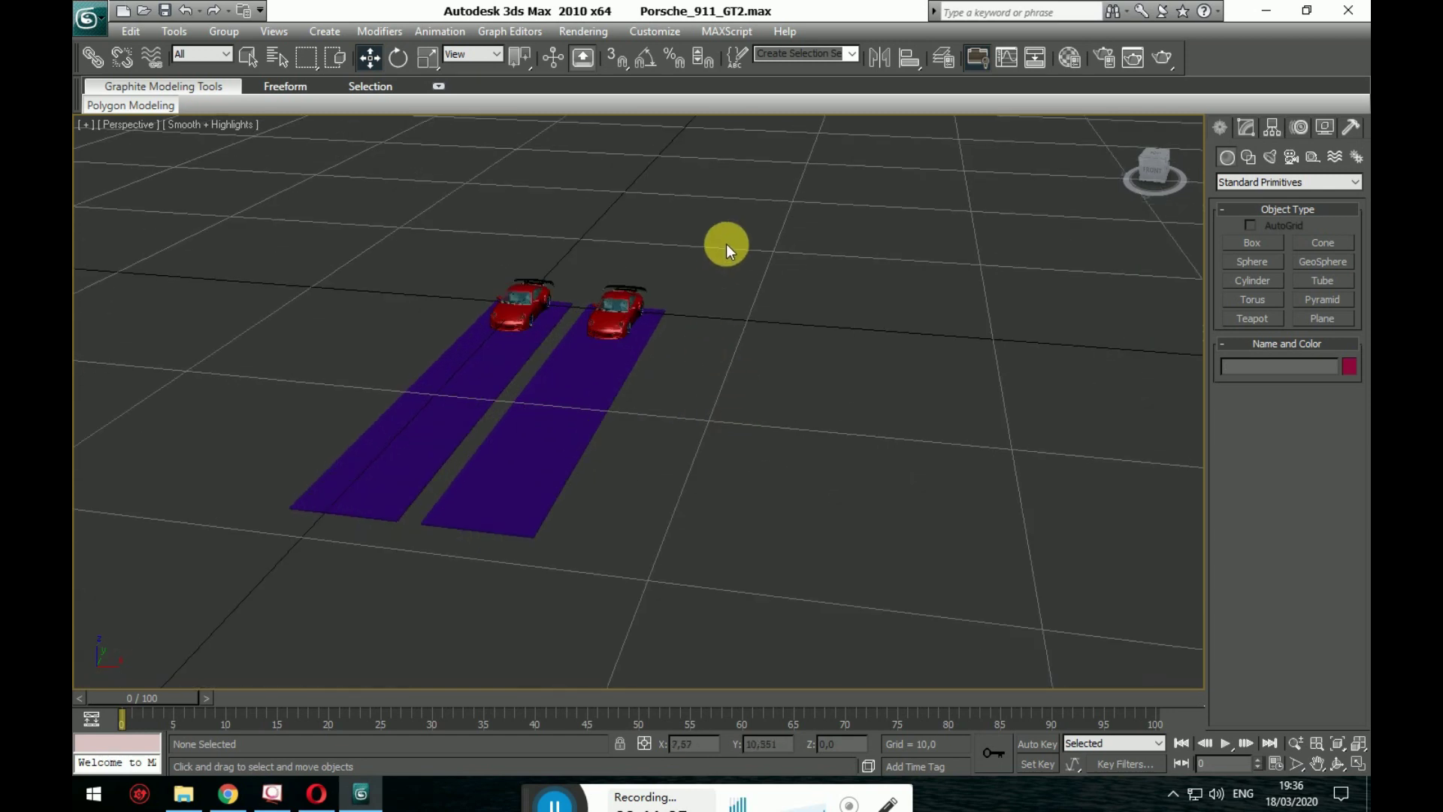
# - Clone the copied car and its road box once more along the X axis to form a third lane
pyautogui.moveTo(600, 472); pyautogui.dragTo(584, 466)
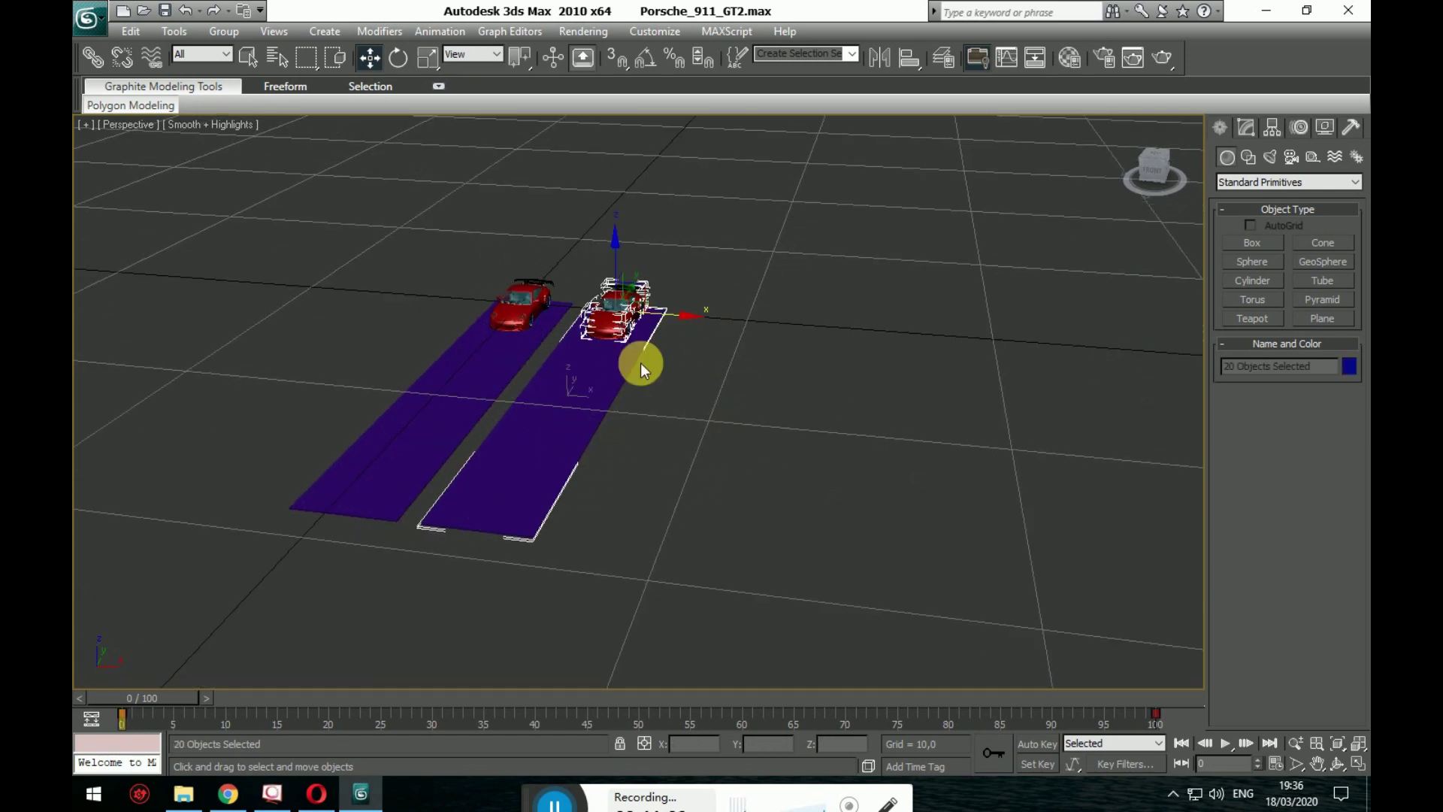
pyautogui.keyDown('shift'); pyautogui.moveTo(682, 323); pyautogui.dragTo(789, 332); pyautogui.keyUp('shift')
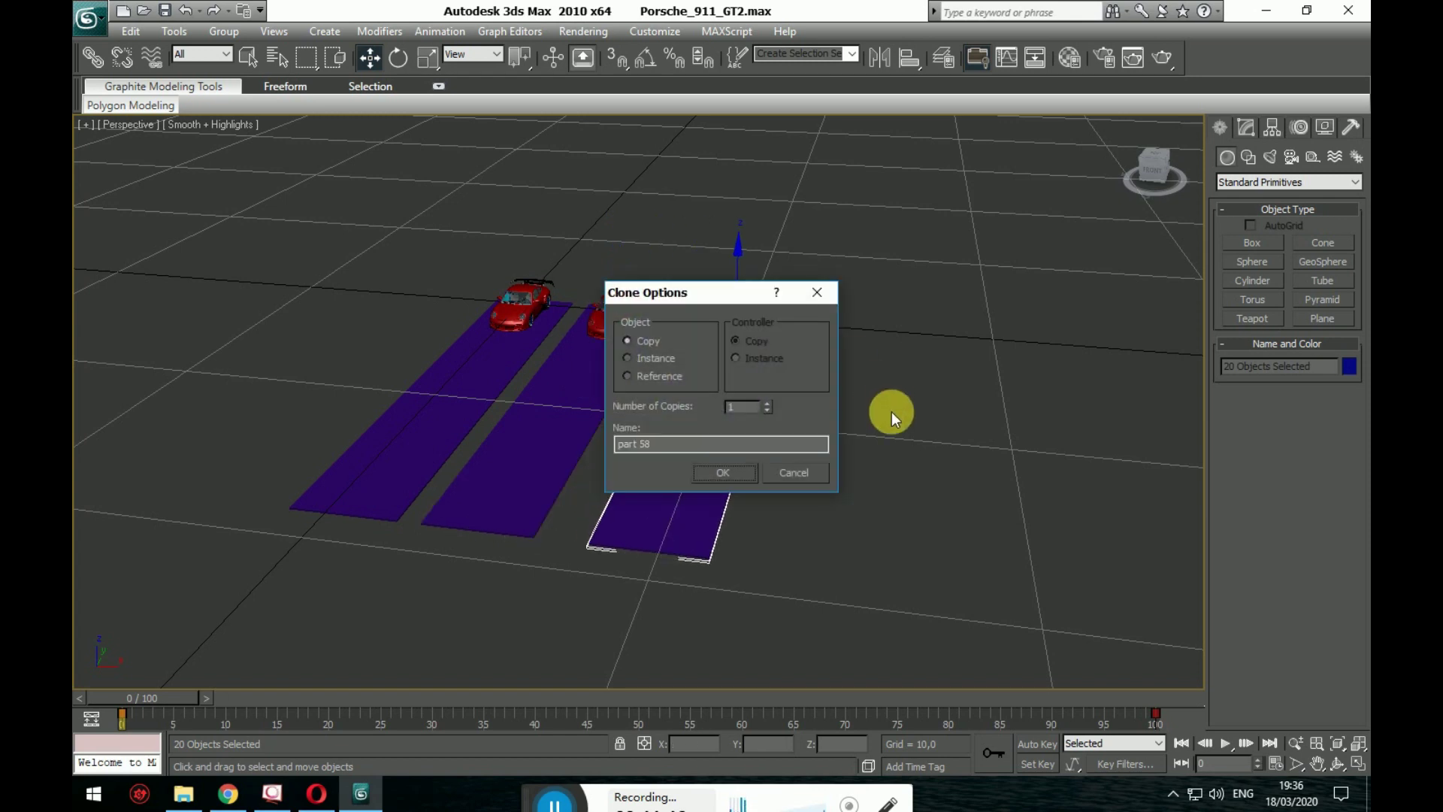
pyautogui.click(724, 473)
# - Deselect everything, play the animation of the three cars in view, and return the timeline to frame 0
pyautogui.moveTo(795, 445)
pyautogui.keyDown('alt'); pyautogui.mouseDown(button='middle')
pyautogui.moveTo(821, 461)
pyautogui.moveTo(662, 406)
pyautogui.mouseUp(button='middle'); pyautogui.keyUp('alt')
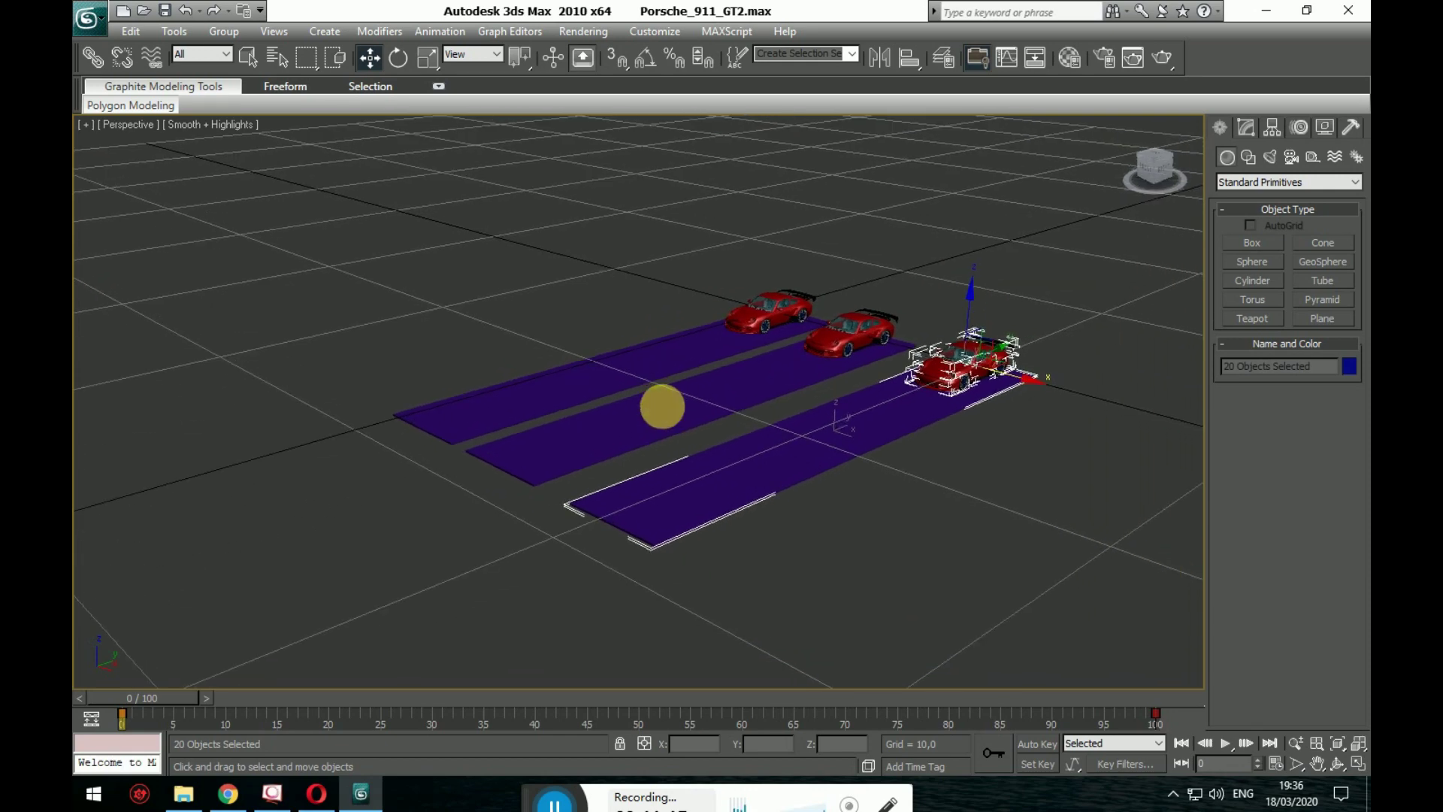
pyautogui.scroll(3, 956, 499)
pyautogui.moveTo(956, 499); pyautogui.dragTo(814, 463, button='middle')
pyautogui.scroll(-2, 814, 464)
pyautogui.moveTo(954, 503); pyautogui.dragTo(898, 496, button='middle')
pyautogui.scroll(2, 994, 507)
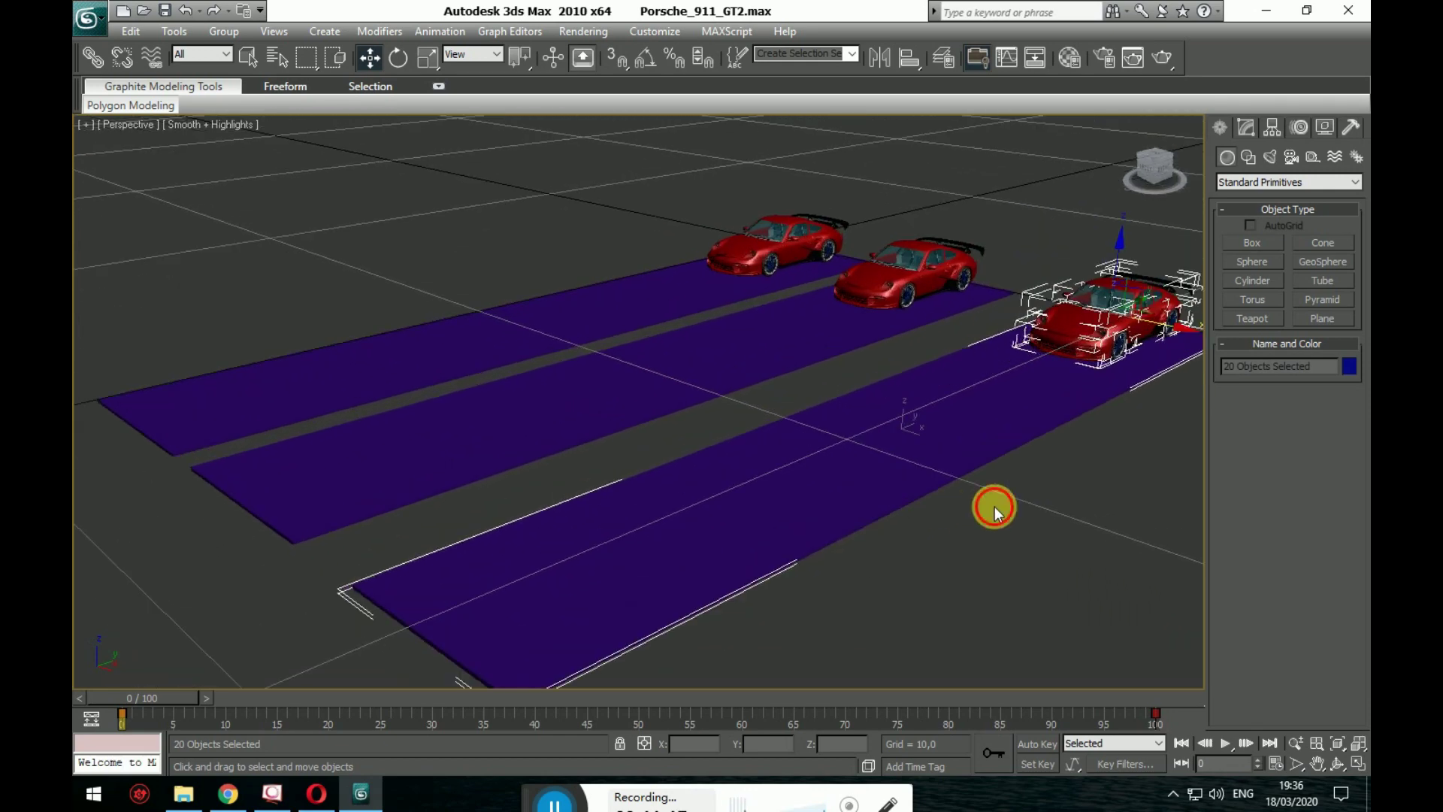
pyautogui.click(994, 510)
pyautogui.moveTo(1047, 518); pyautogui.dragTo(1023, 586, button='middle')
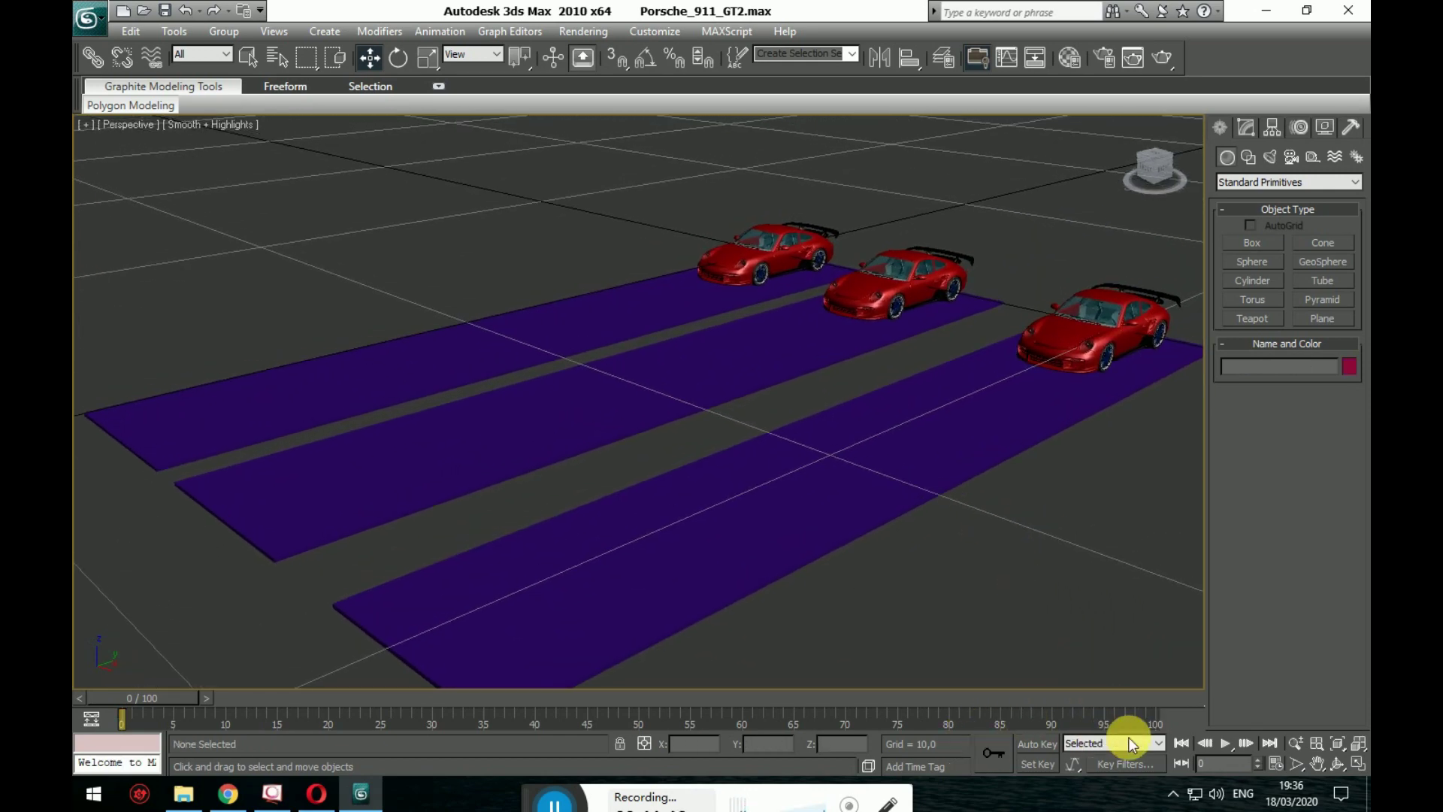
pyautogui.click(1221, 742)
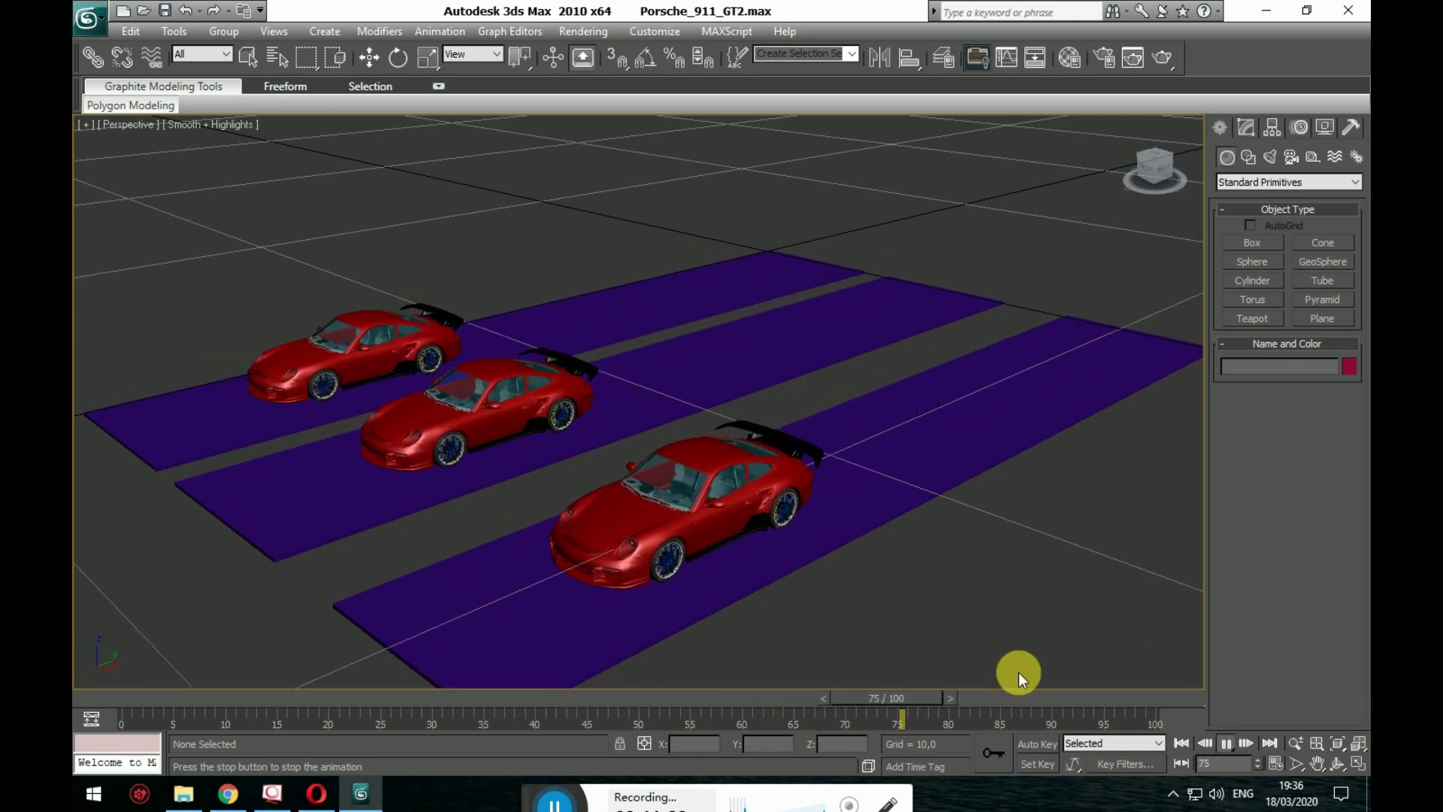
pyautogui.click(1227, 742)
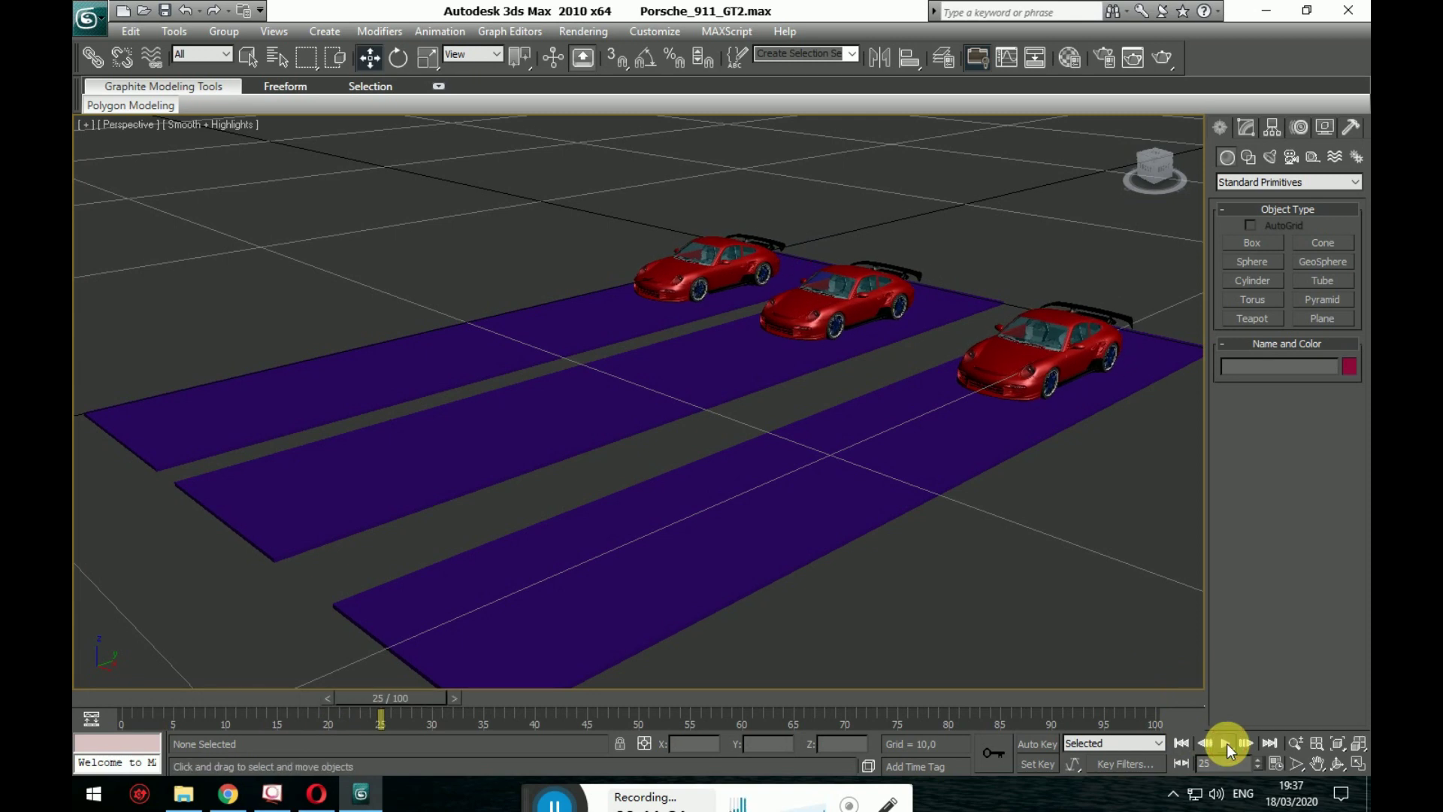
pyautogui.moveTo(404, 697); pyautogui.dragTo(163, 671)
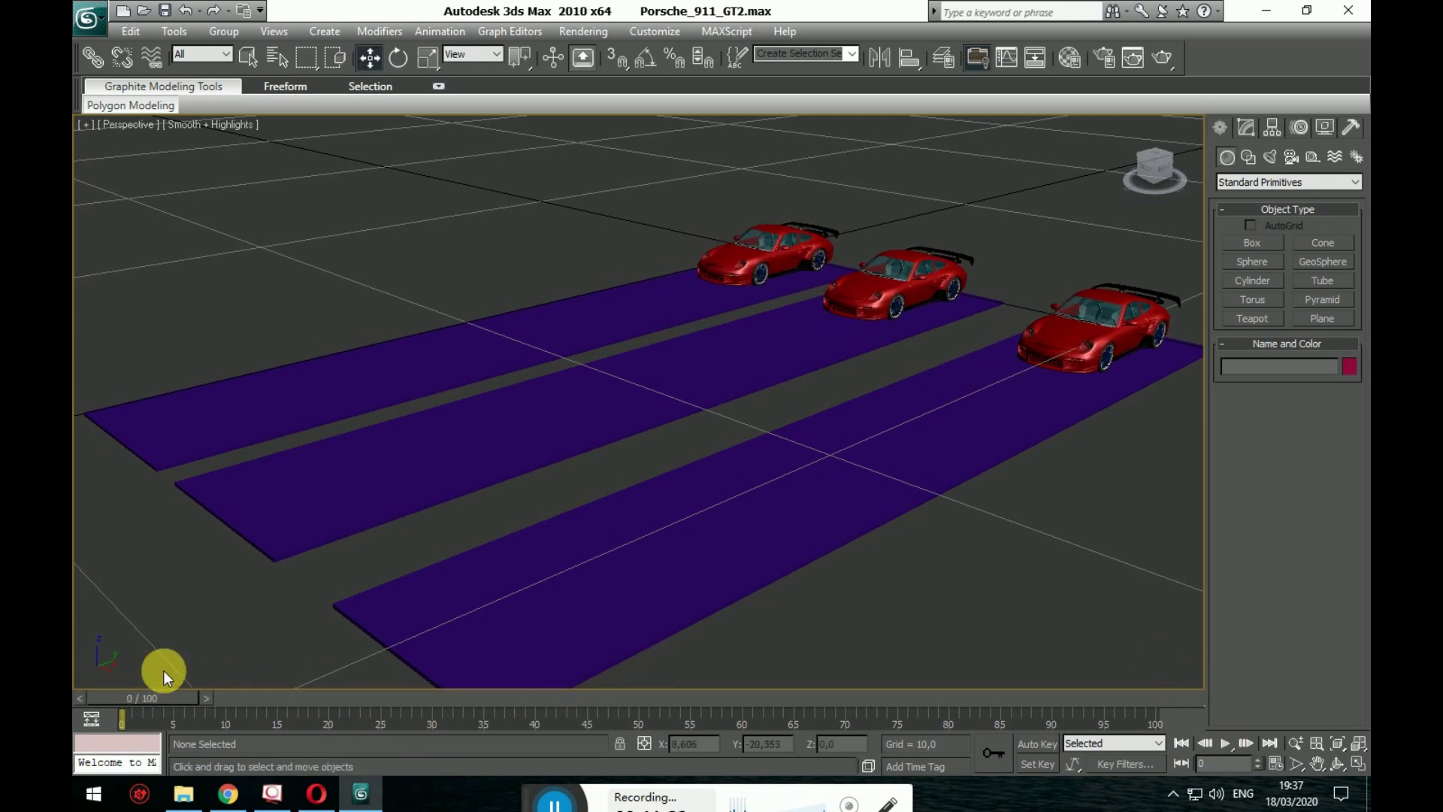
# - Frame the three cars up close at their starting positions and replay the animation
pyautogui.keyDown('alt'); pyautogui.moveTo(1102, 455); pyautogui.dragTo(76, 607, button='middle'); pyautogui.keyUp('alt')
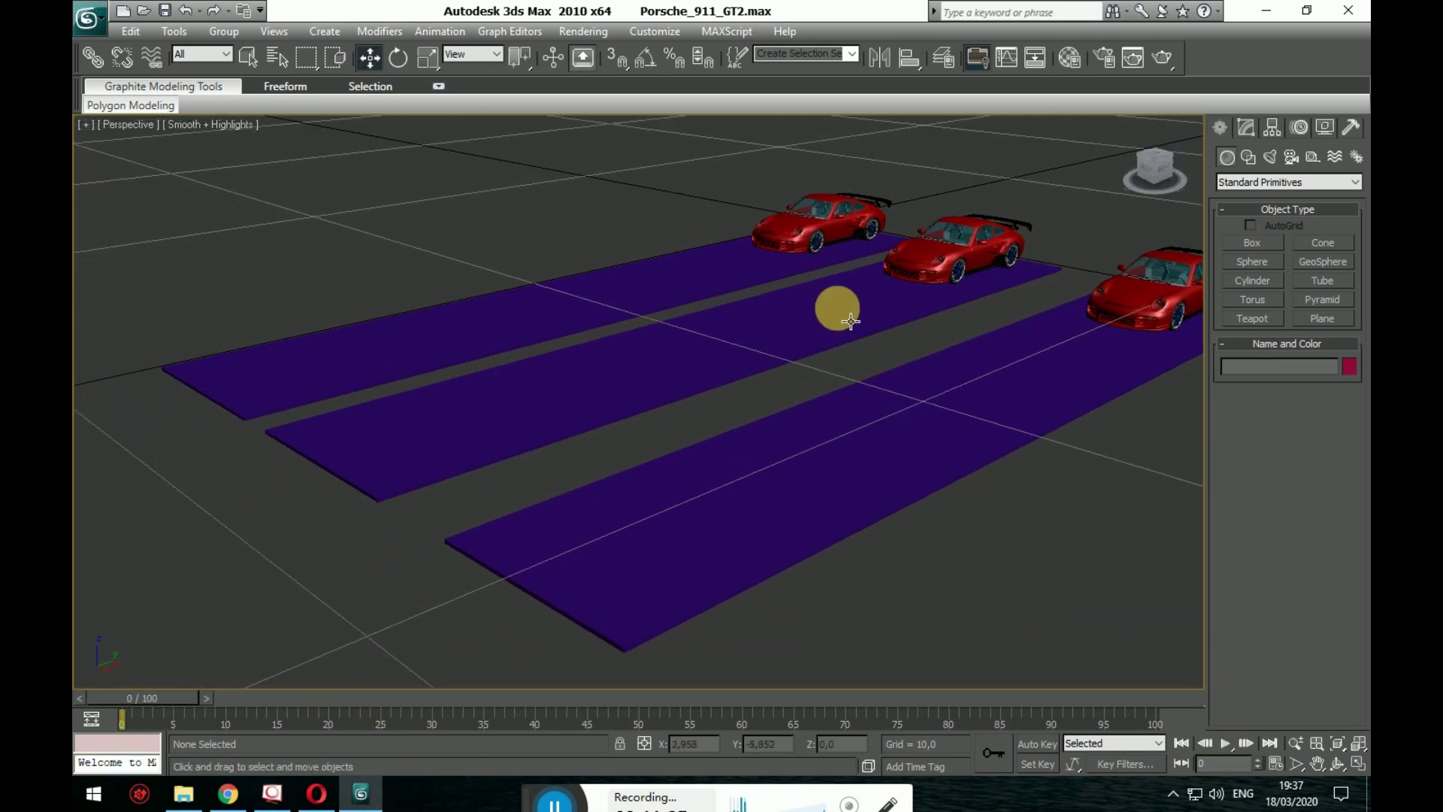
pyautogui.keyDown('alt'); pyautogui.moveTo(837, 441); pyautogui.dragTo(600, 464, button='middle'); pyautogui.keyUp('alt')
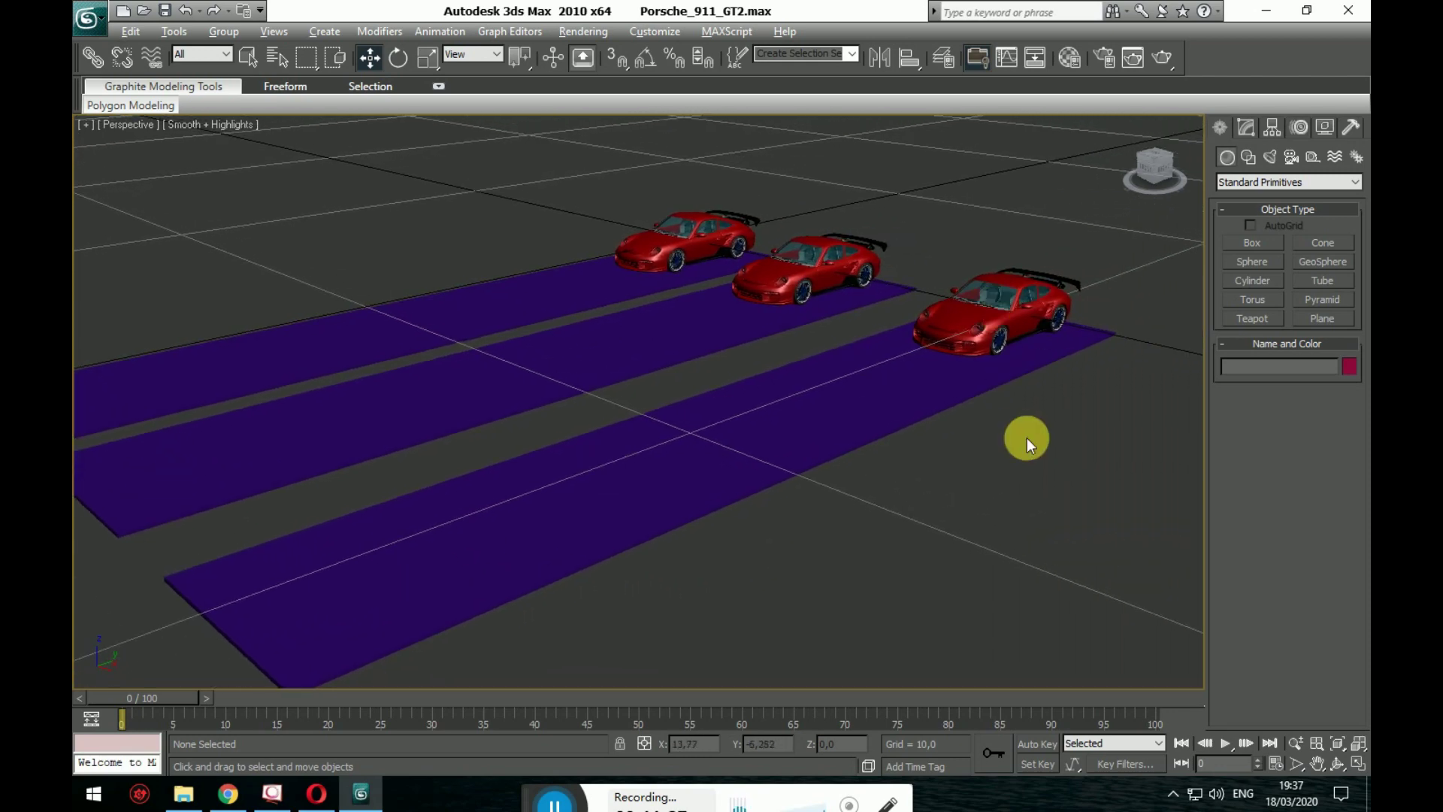
pyautogui.keyDown('alt'); pyautogui.moveTo(1027, 439); pyautogui.dragTo(932, 557, button='middle'); pyautogui.keyUp('alt')
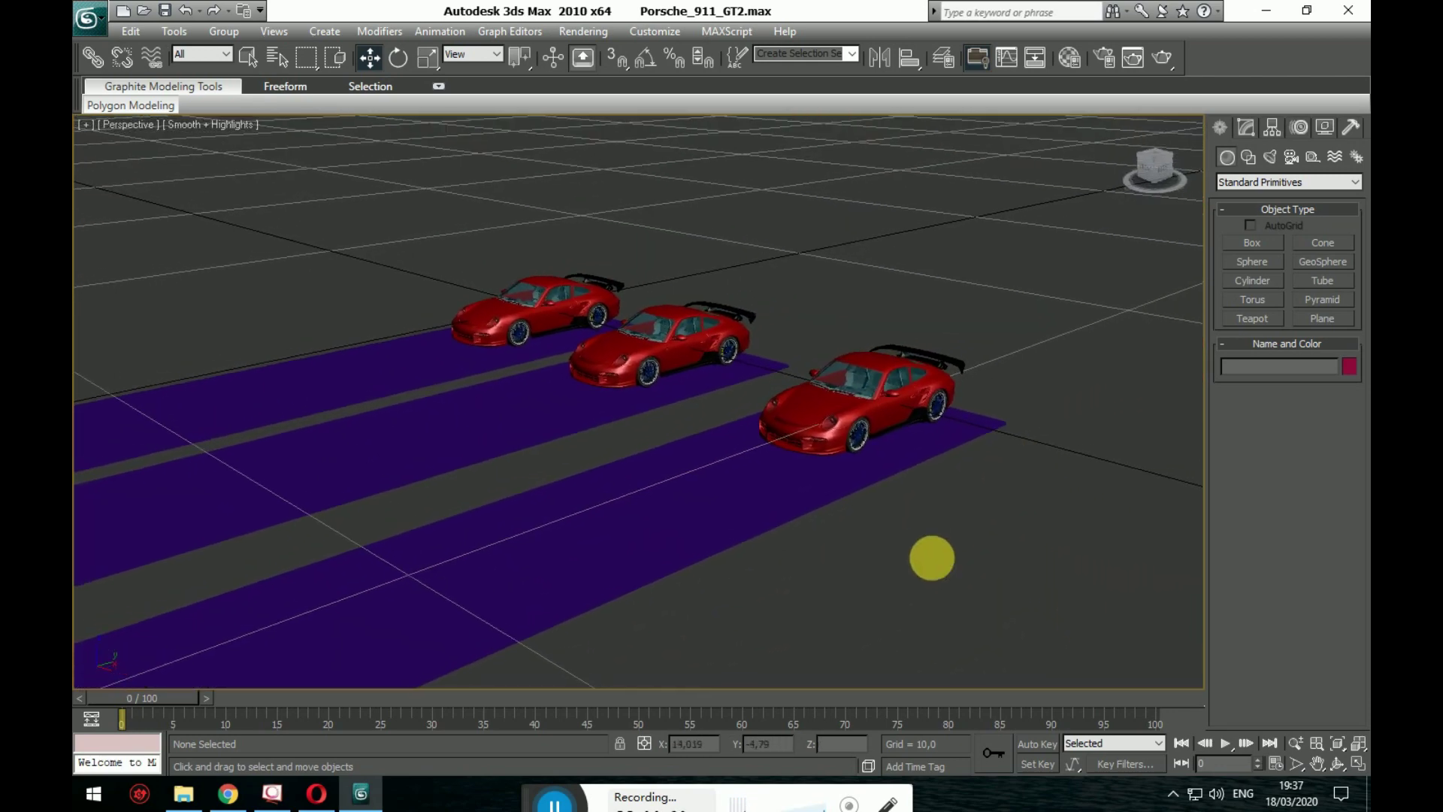
pyautogui.click(1336, 750)
pyautogui.scroll(8, 934, 499)
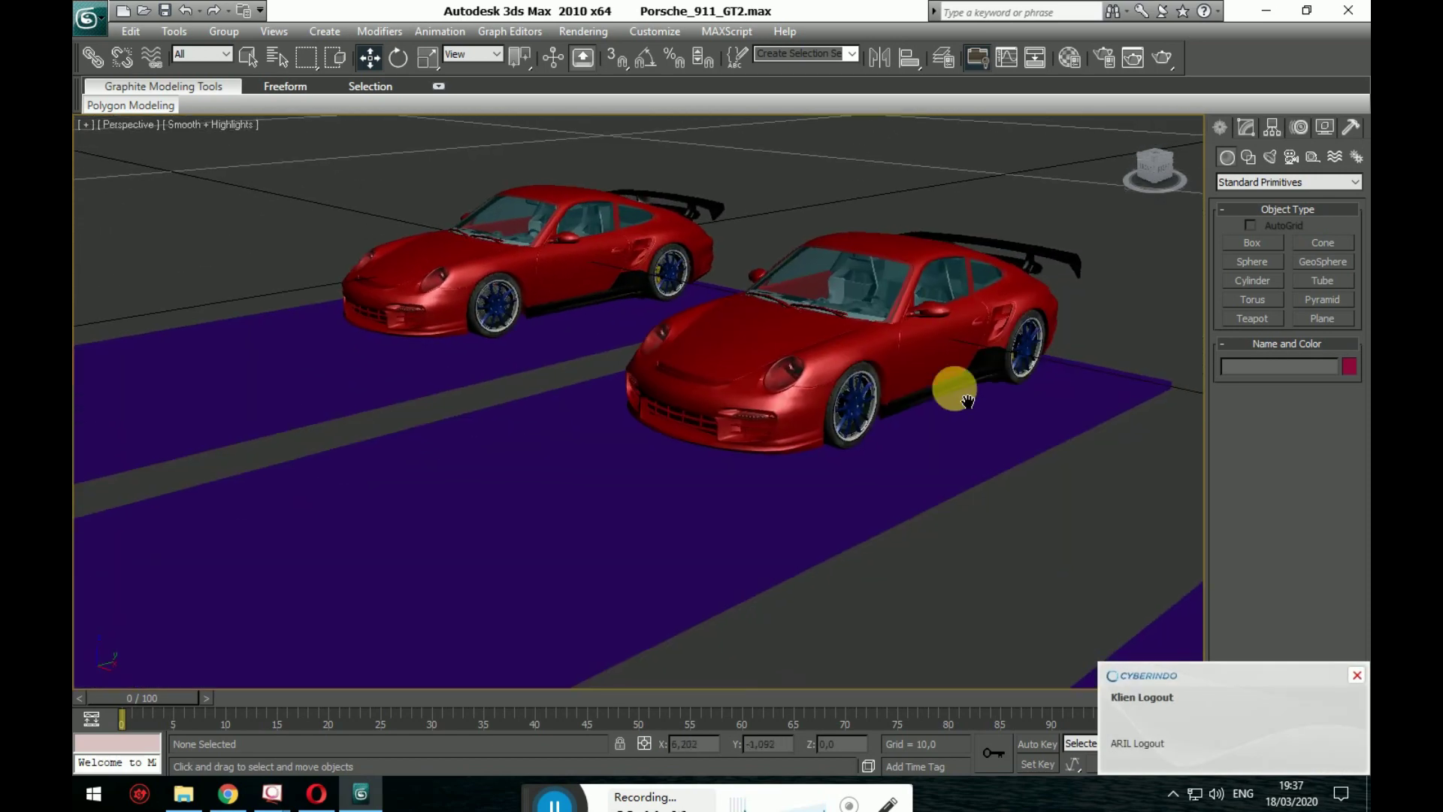
pyautogui.moveTo(967, 400); pyautogui.dragTo(1052, 556, button='middle')
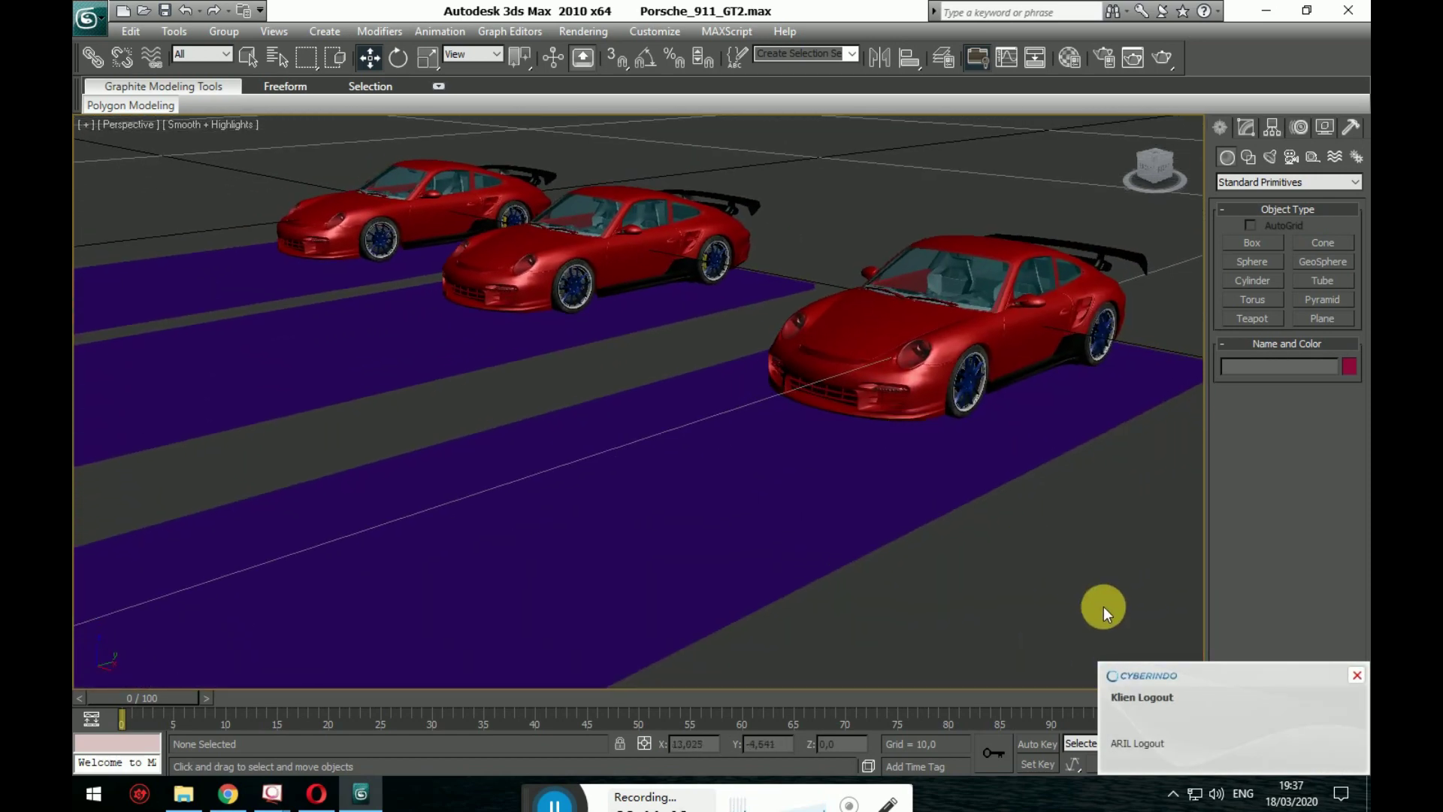
pyautogui.click(1357, 675)
pyautogui.click(1229, 743)
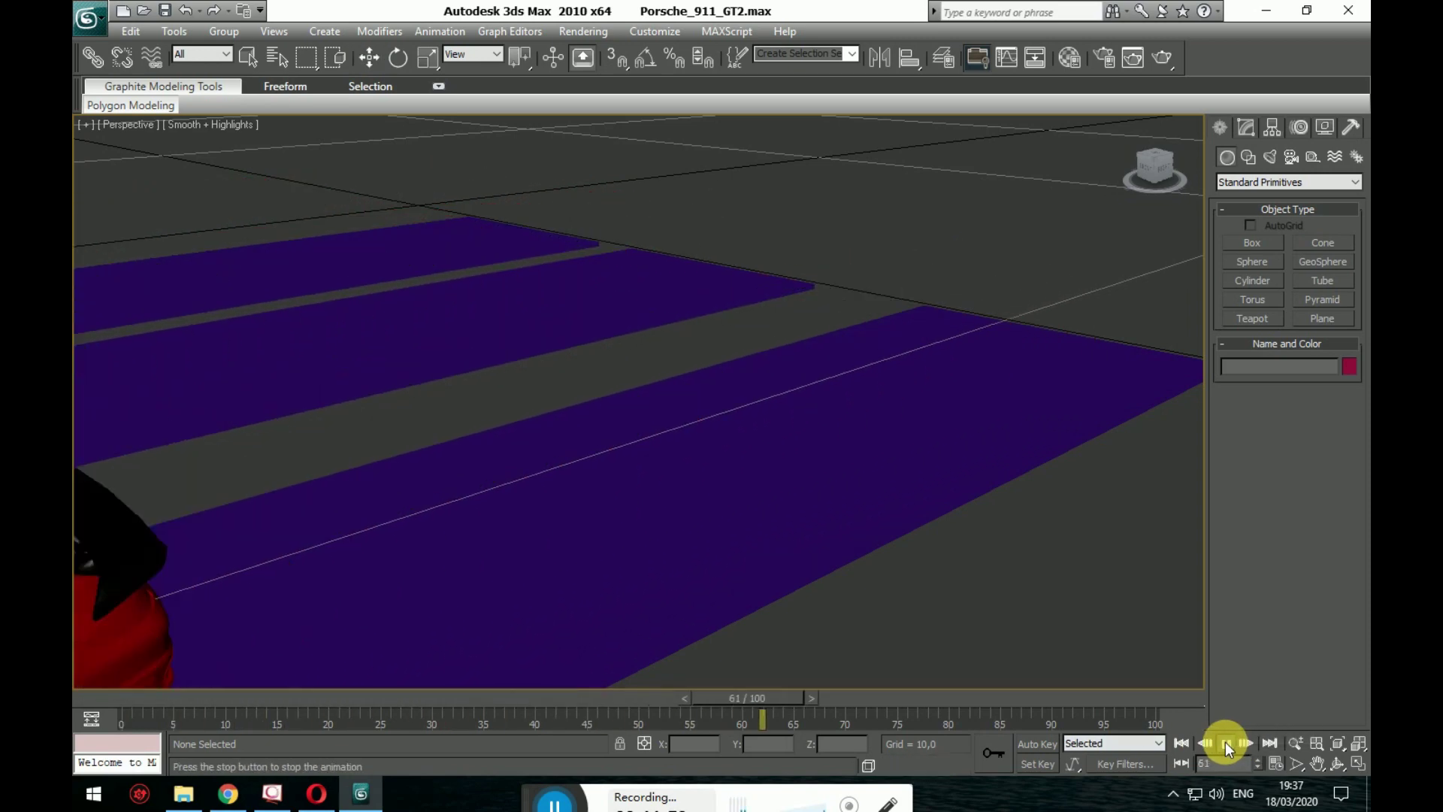
pyautogui.click(1226, 743)
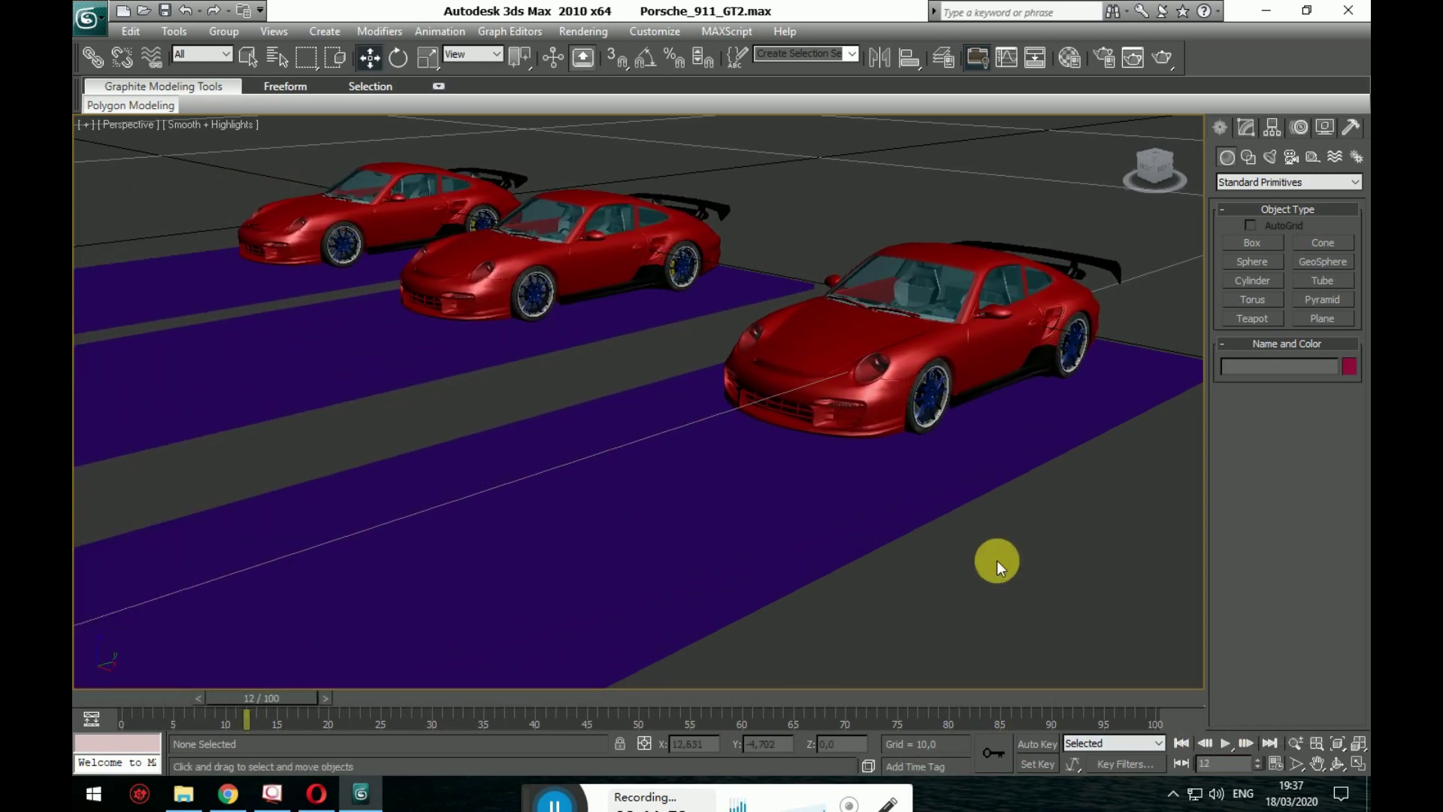
# - Select the two copied cars together with their road boxes and delete them
pyautogui.scroll(-4, 999, 558)
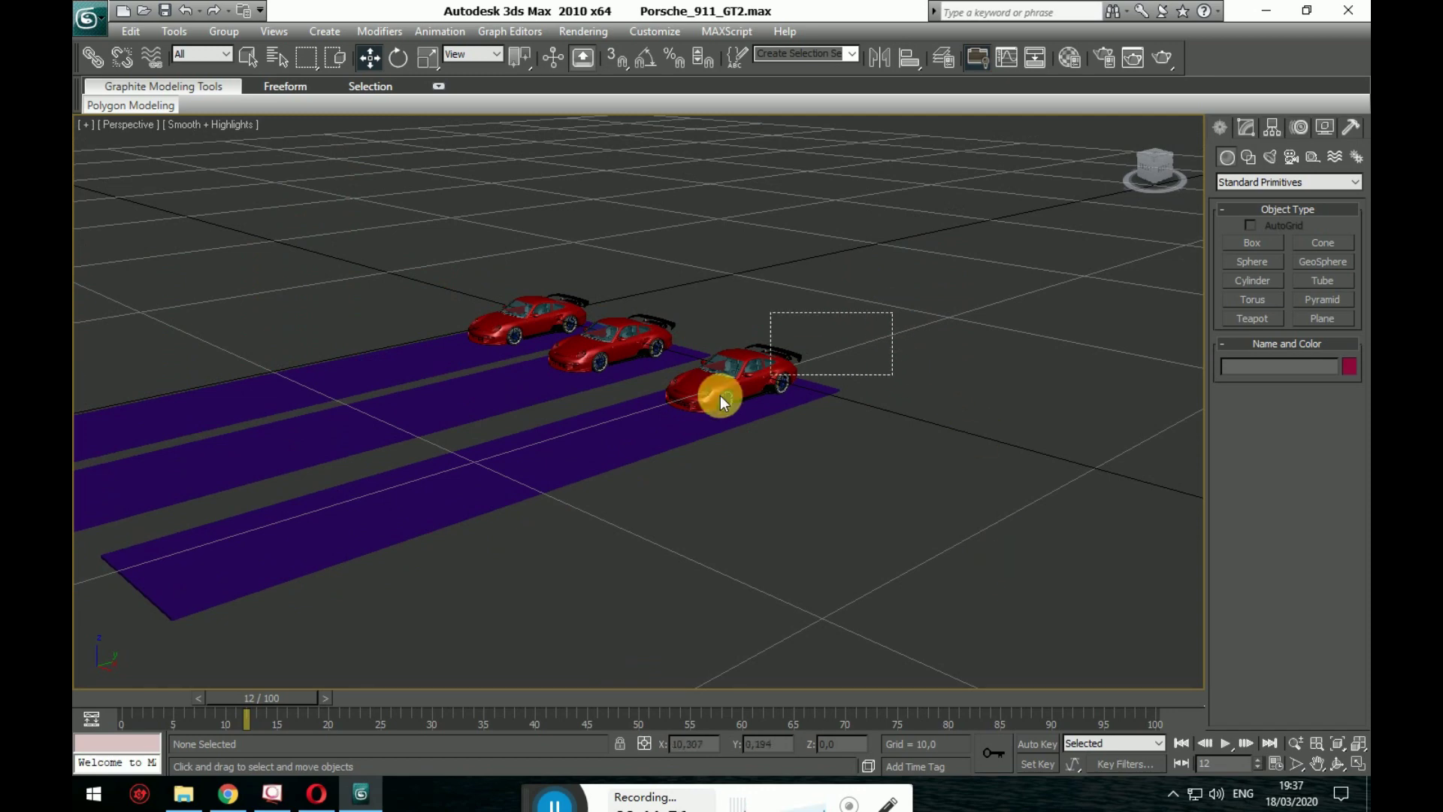
pyautogui.moveTo(606, 436); pyautogui.dragTo(606, 435)
pyautogui.keyDown('alt'); pyautogui.moveTo(607, 435); pyautogui.dragTo(870, 364, button='middle'); pyautogui.keyUp('alt')
pyautogui.moveTo(826, 235); pyautogui.dragTo(508, 409)
pyautogui.moveTo(413, 466); pyautogui.dragTo(410, 468)
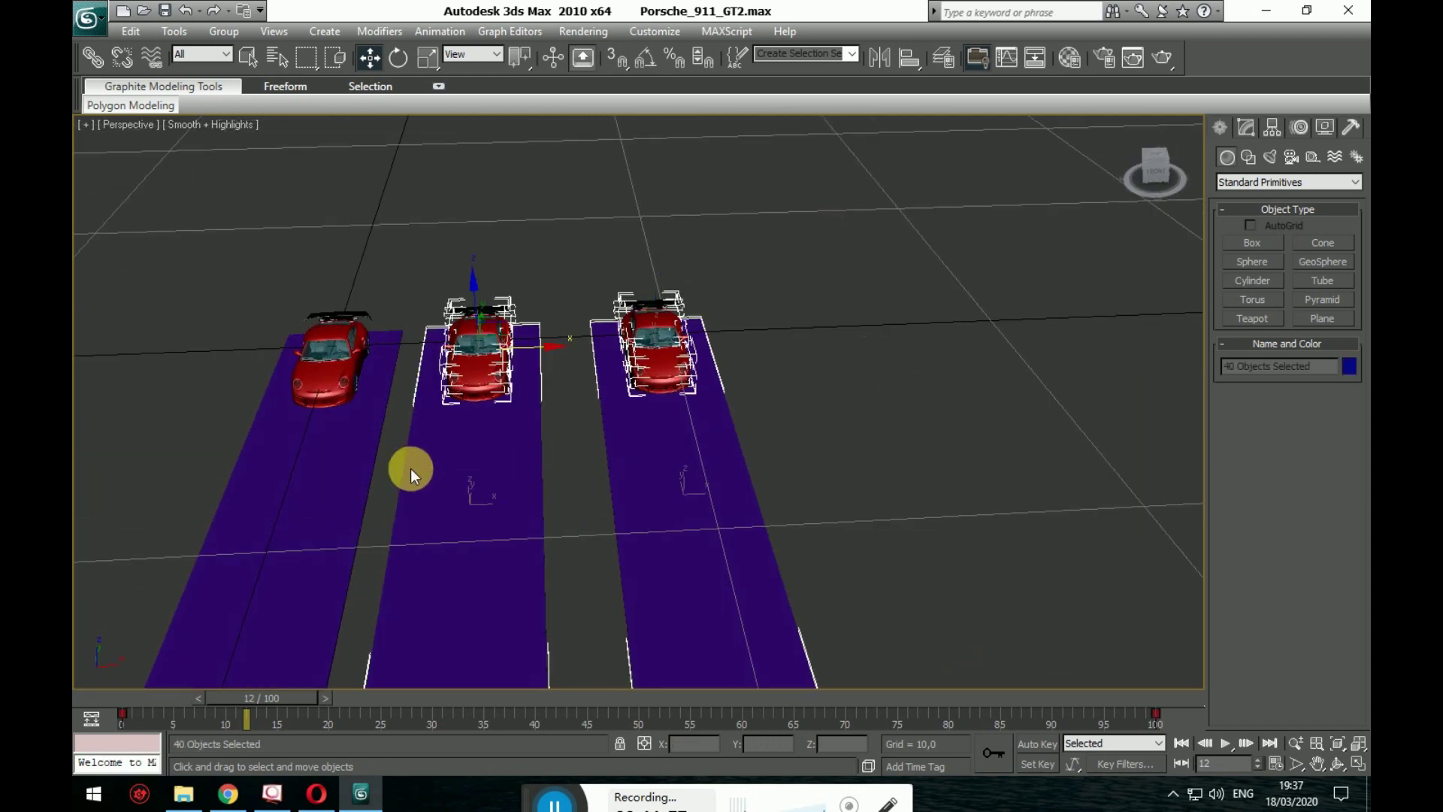
pyautogui.press('Delete')
# - Frame the remaining car closely from a front three-quarter angle and select its near front wheel
pyautogui.keyDown('alt'); pyautogui.moveTo(462, 478); pyautogui.dragTo(891, 451, button='middle'); pyautogui.keyUp('alt')
pyautogui.scroll(4, 895, 452)
pyautogui.scroll(1, 714, 454)
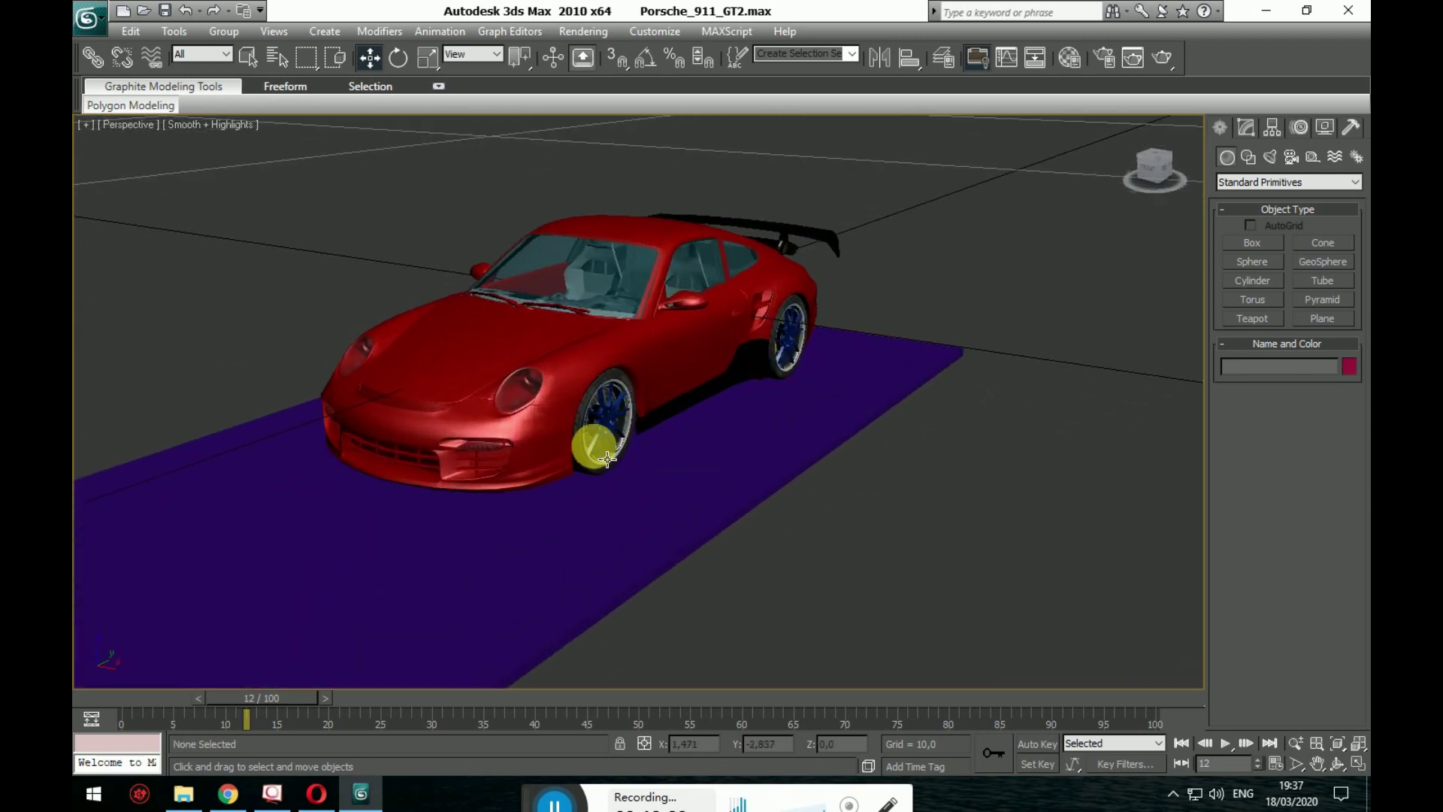
pyautogui.keyDown('alt'); pyautogui.moveTo(611, 450); pyautogui.dragTo(924, 519, button='middle'); pyautogui.keyUp('alt')
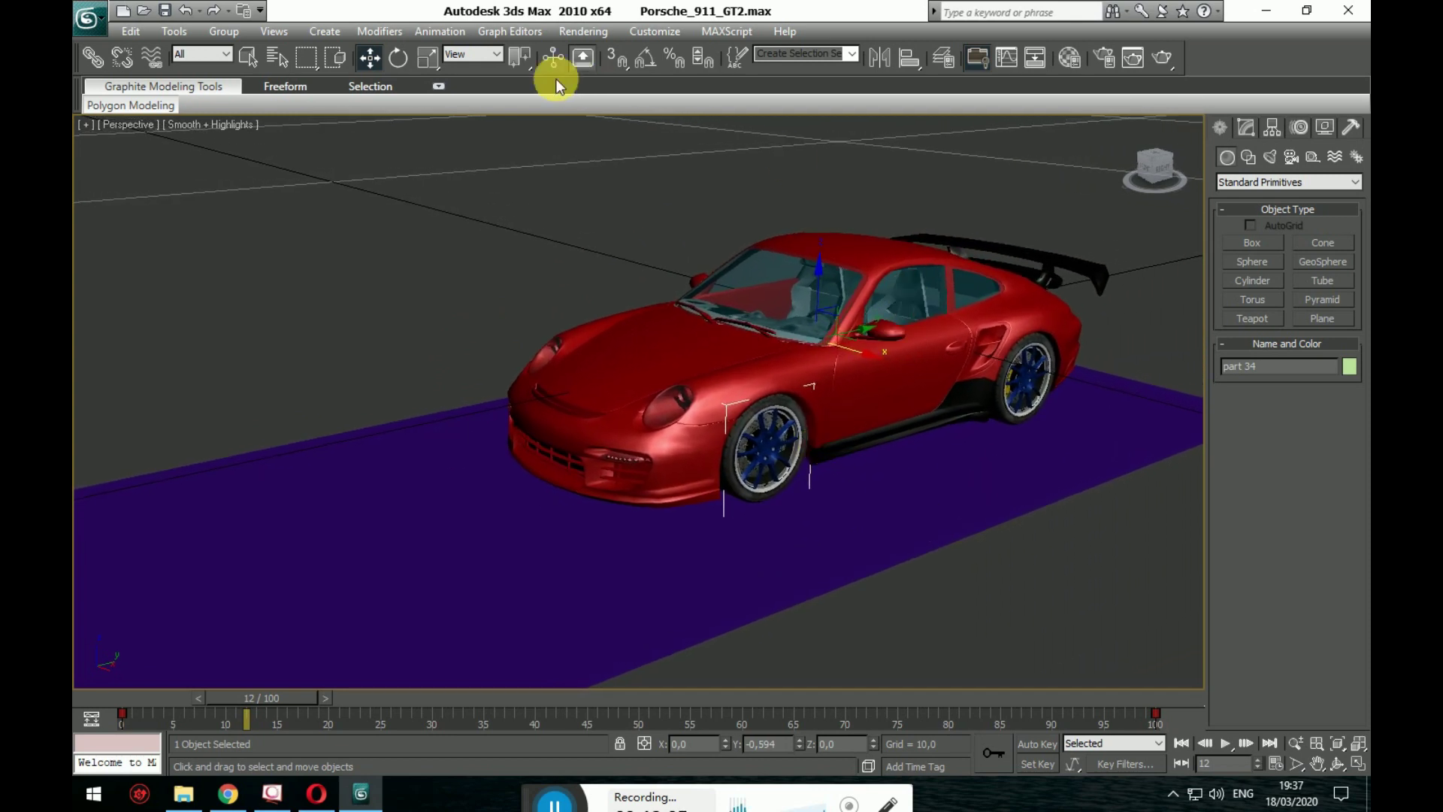
# - Try the Rotate tool on the selected front wheel around its current pivot
pyautogui.click(403, 57)
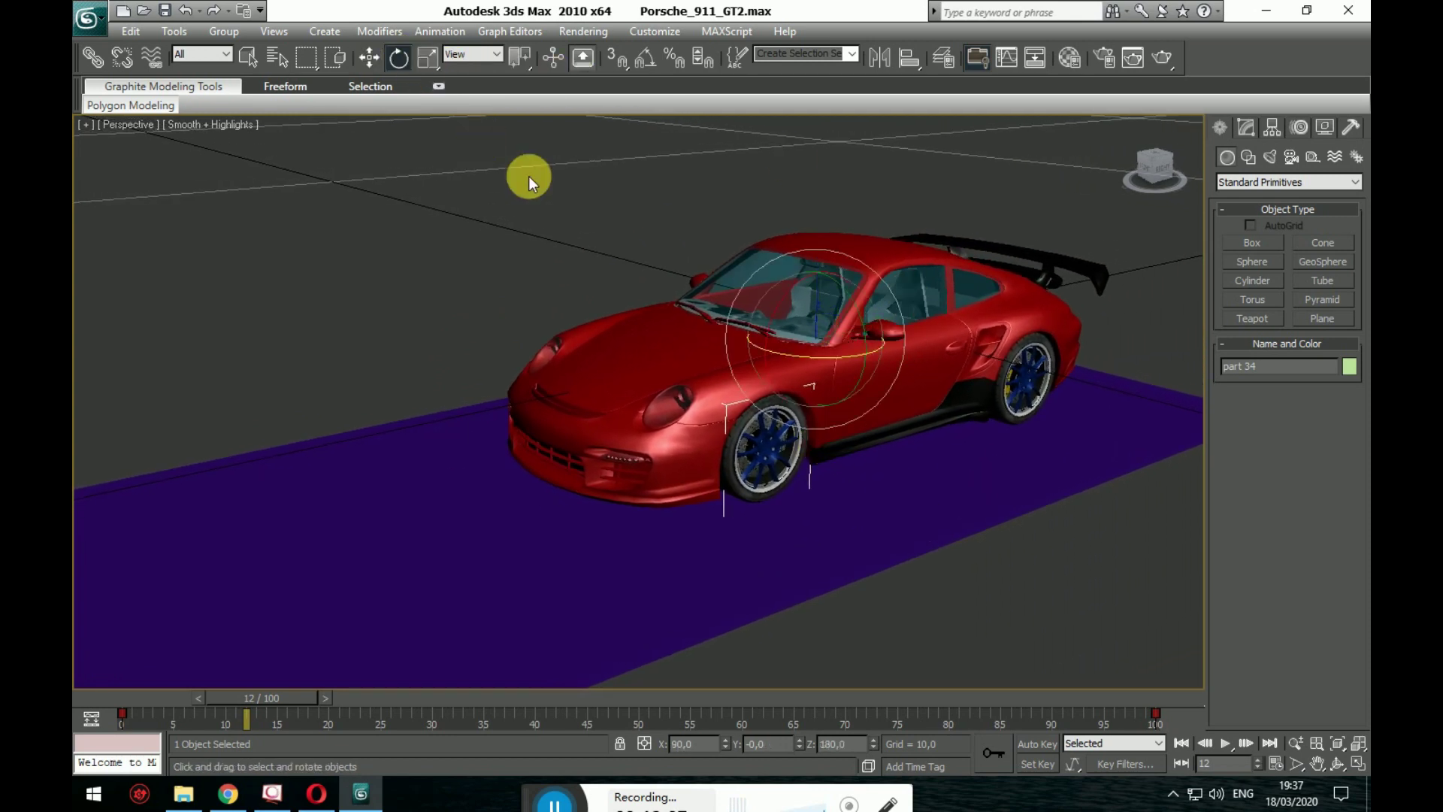
pyautogui.moveTo(785, 278); pyautogui.dragTo(876, 534)
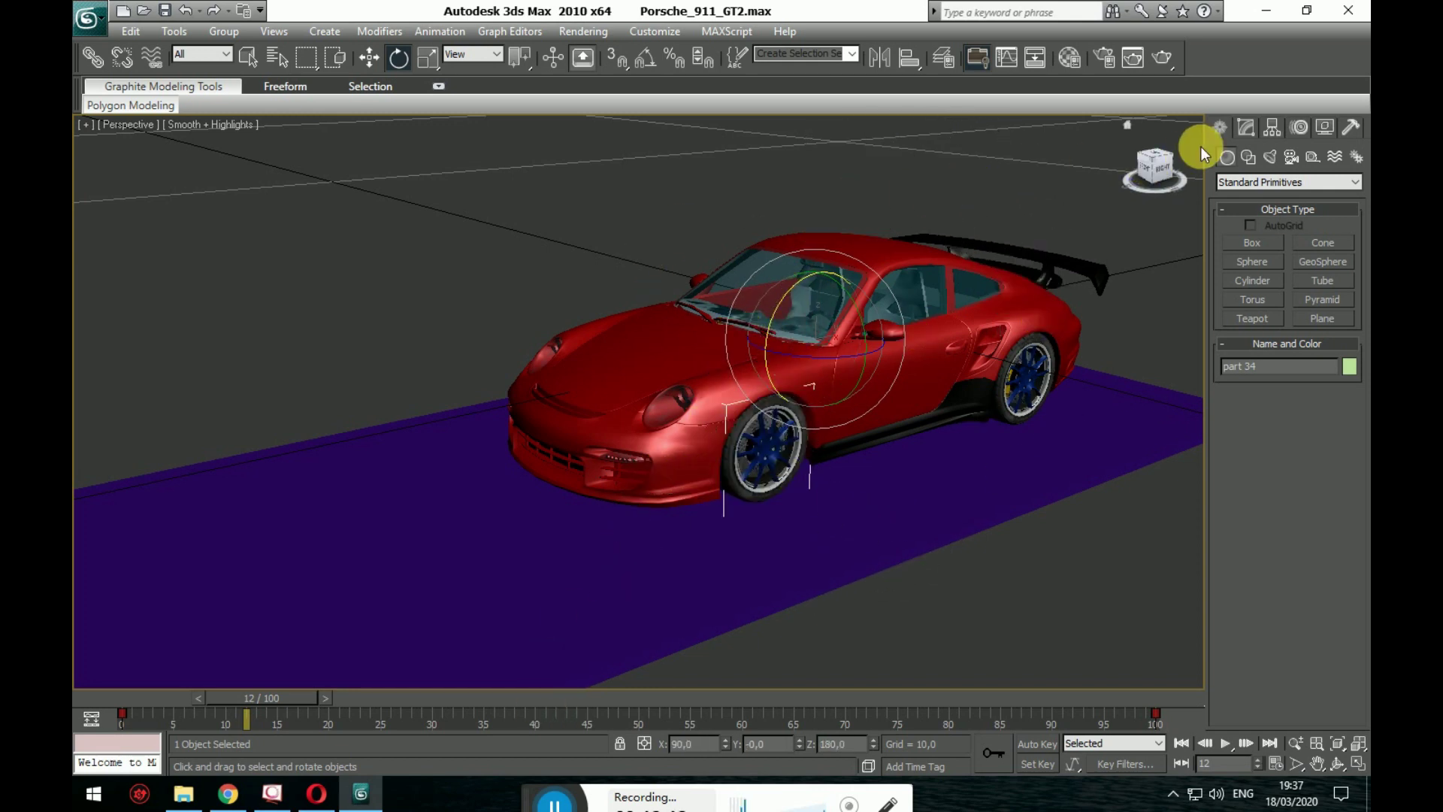
pyautogui.moveTo(773, 312); pyautogui.dragTo(517, 551)
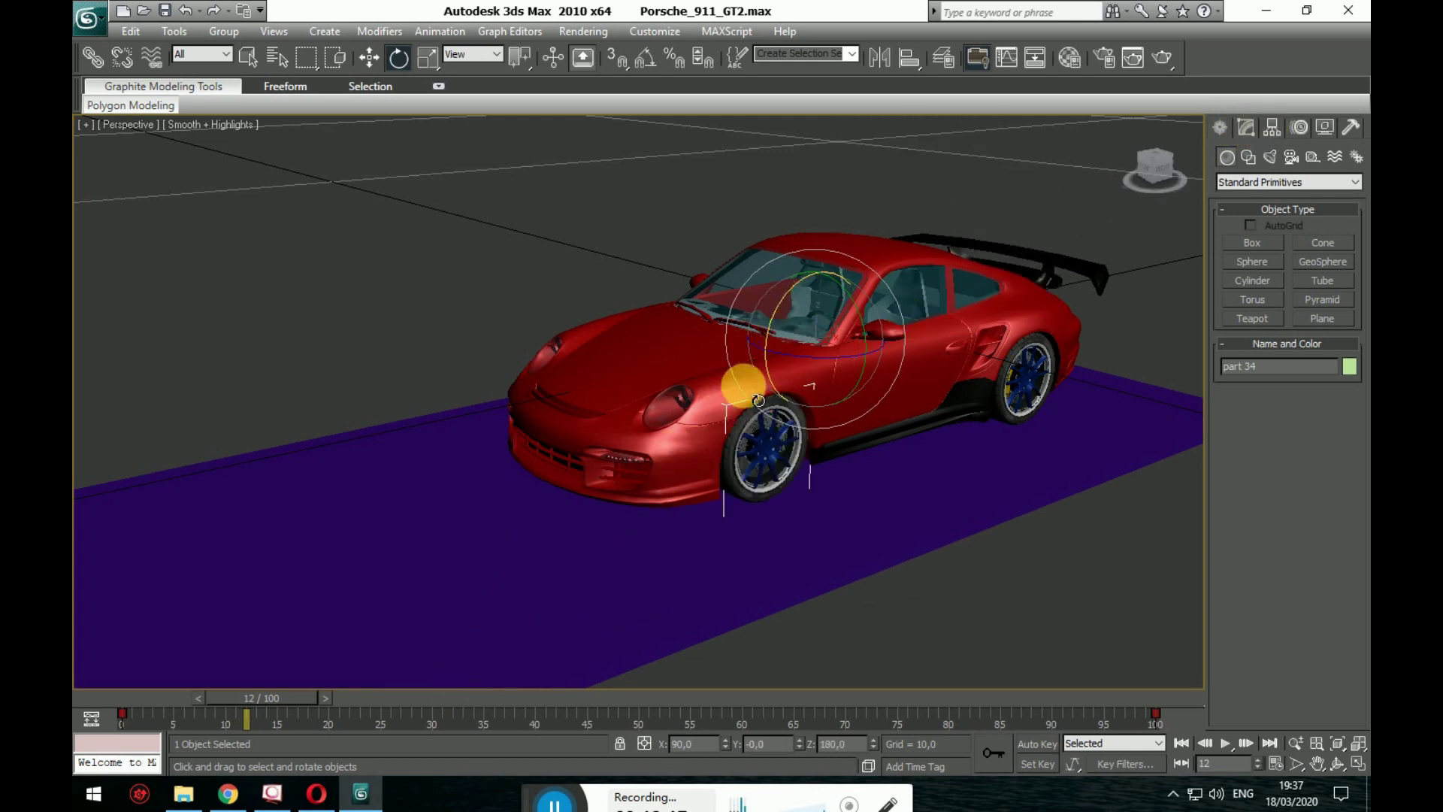
pyautogui.moveTo(795, 310)
pyautogui.mouseDown()
pyautogui.moveTo(740, 377)
pyautogui.moveTo(789, 315)
pyautogui.mouseUp()
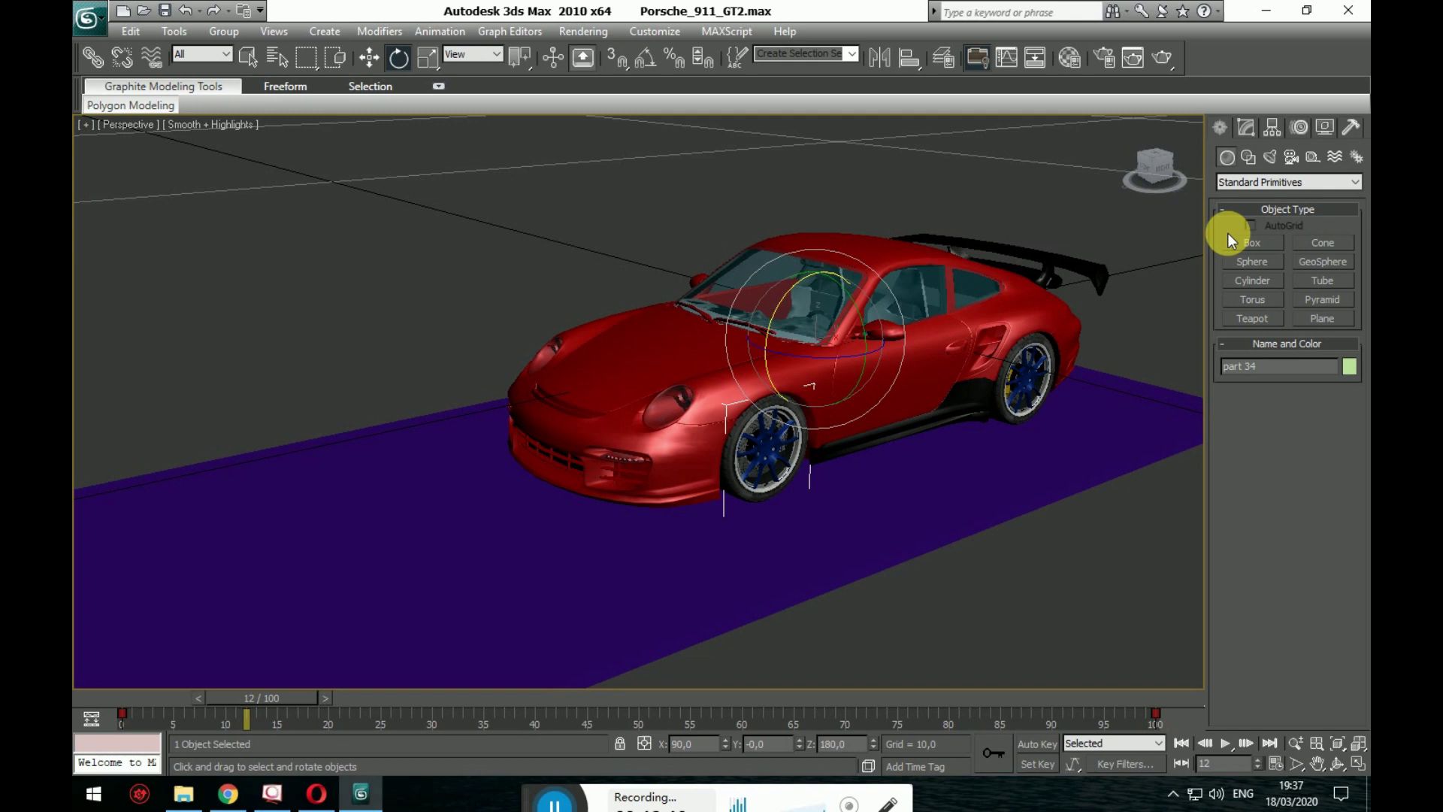
# - Turn on Affect Pivot Only for the near front wheel and centre its pivot to the object
pyautogui.click(1270, 129)
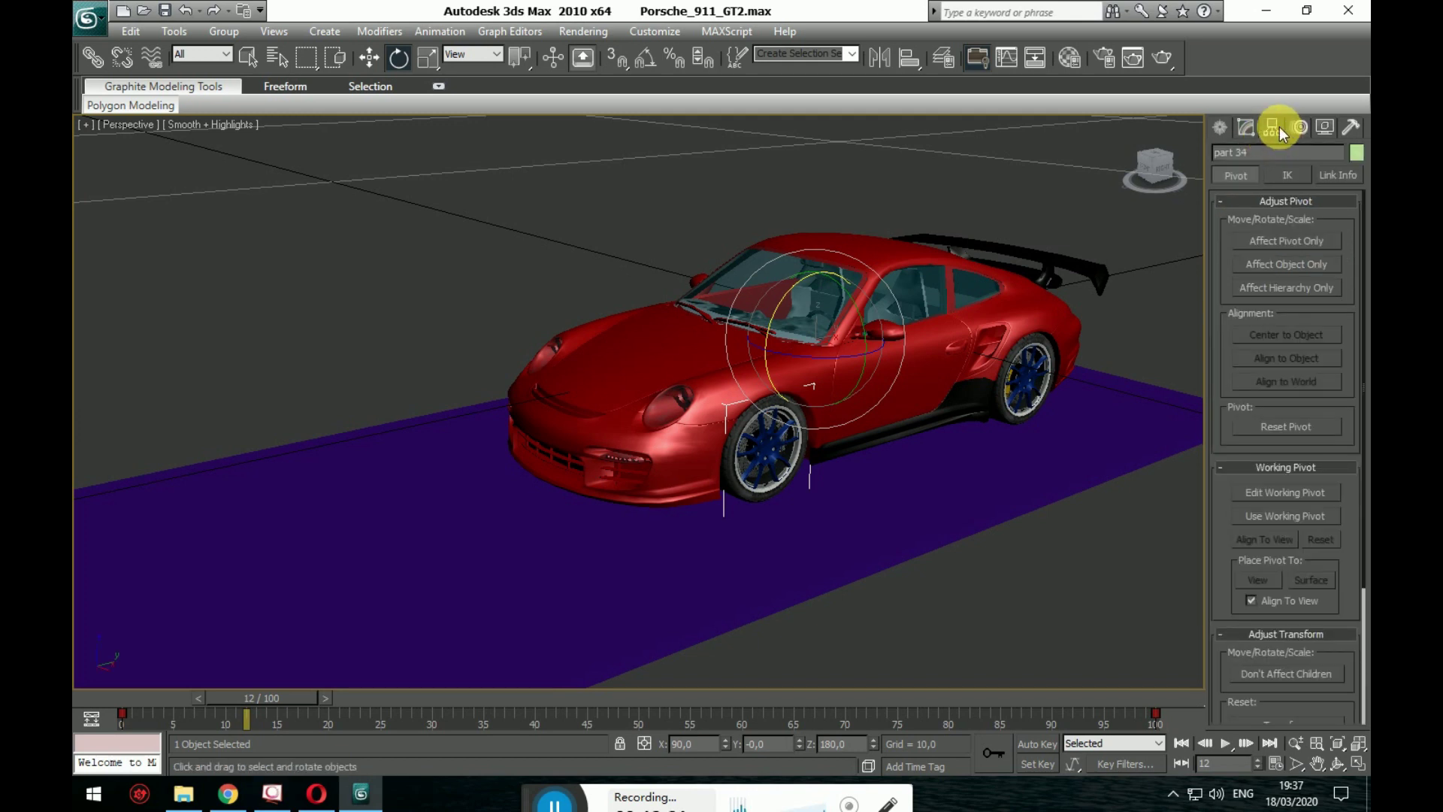
pyautogui.click(1282, 242)
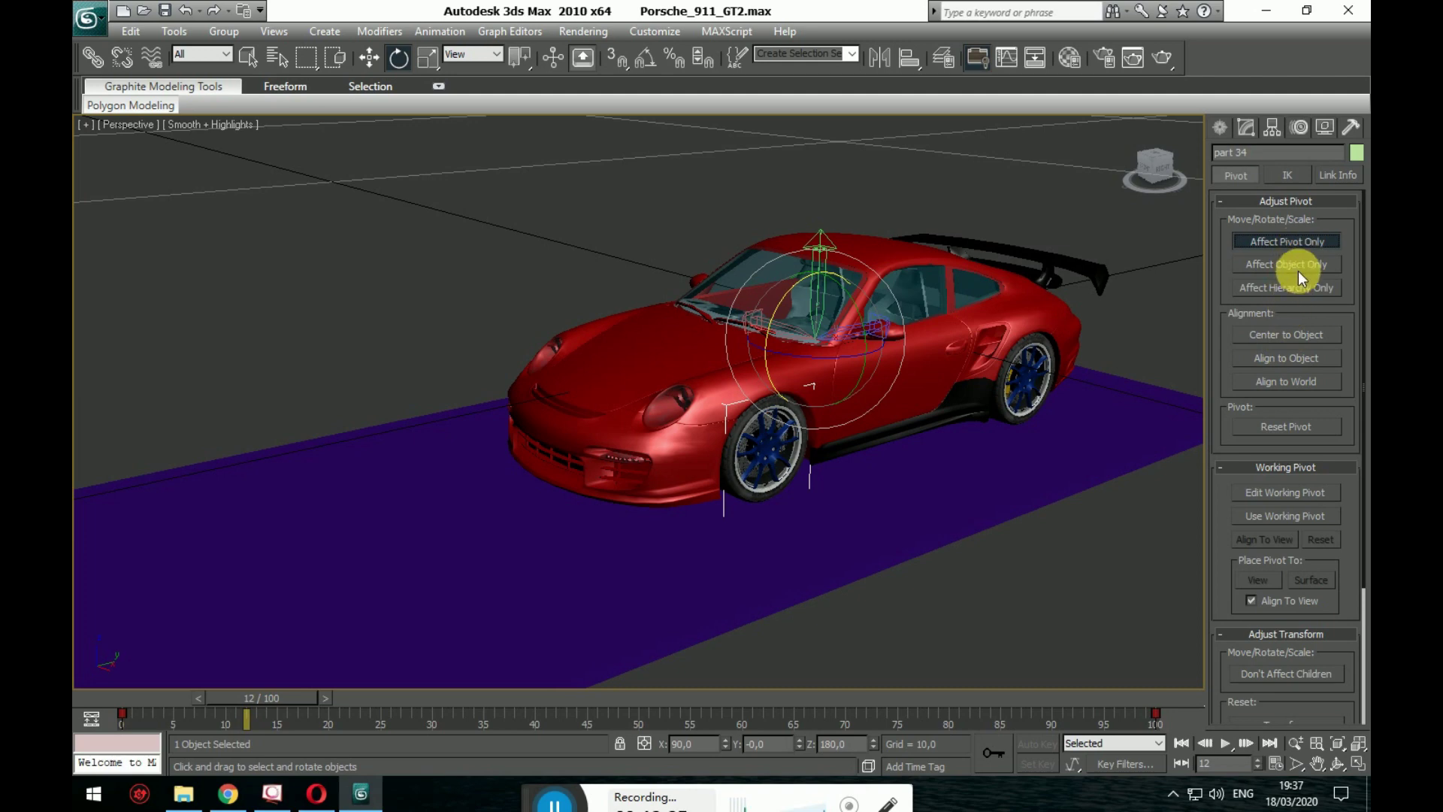
pyautogui.scroll(5, 905, 408)
pyautogui.scroll(-3, 960, 453)
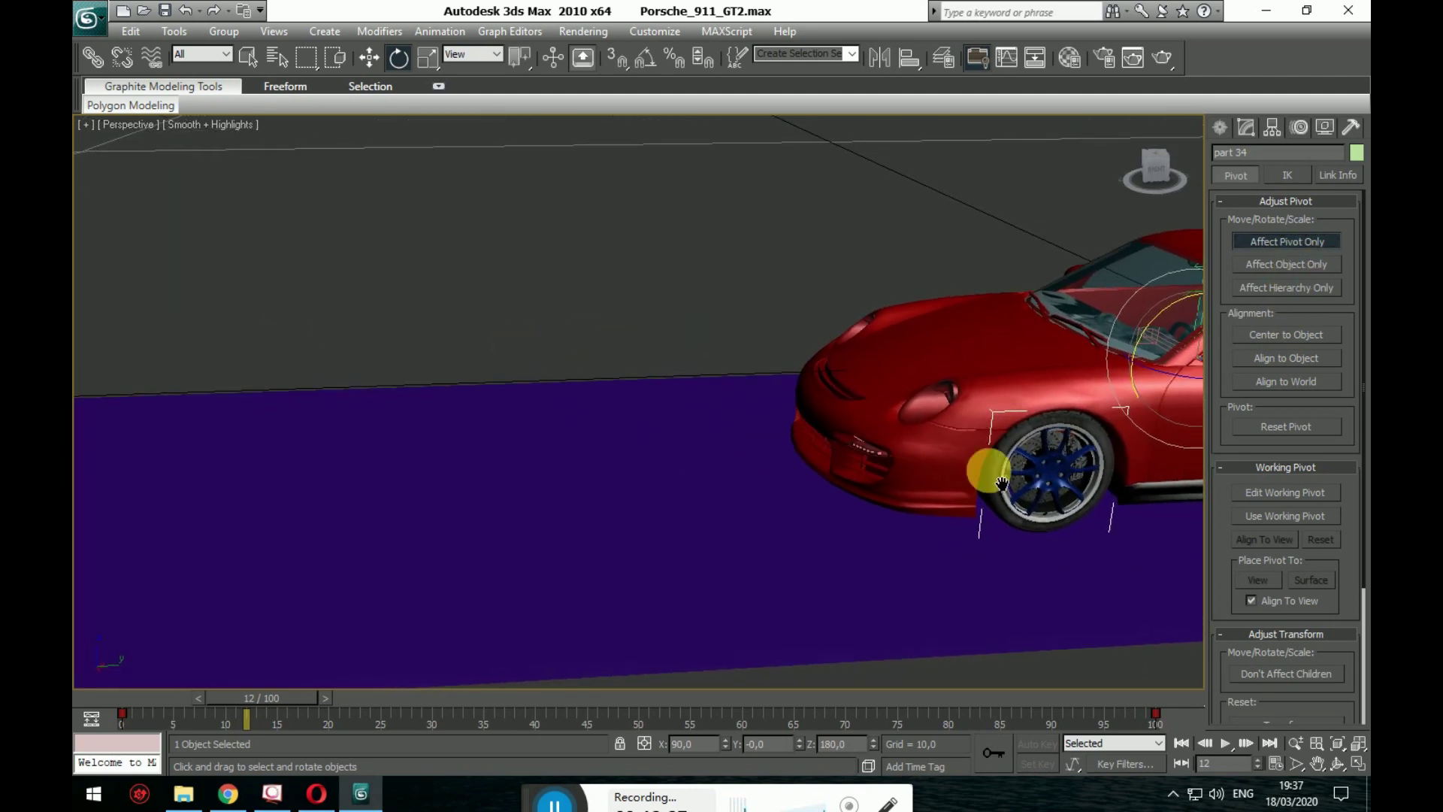
pyautogui.moveTo(1001, 483); pyautogui.dragTo(983, 482, button='middle')
pyautogui.click(1336, 744)
pyautogui.scroll(5, 892, 403)
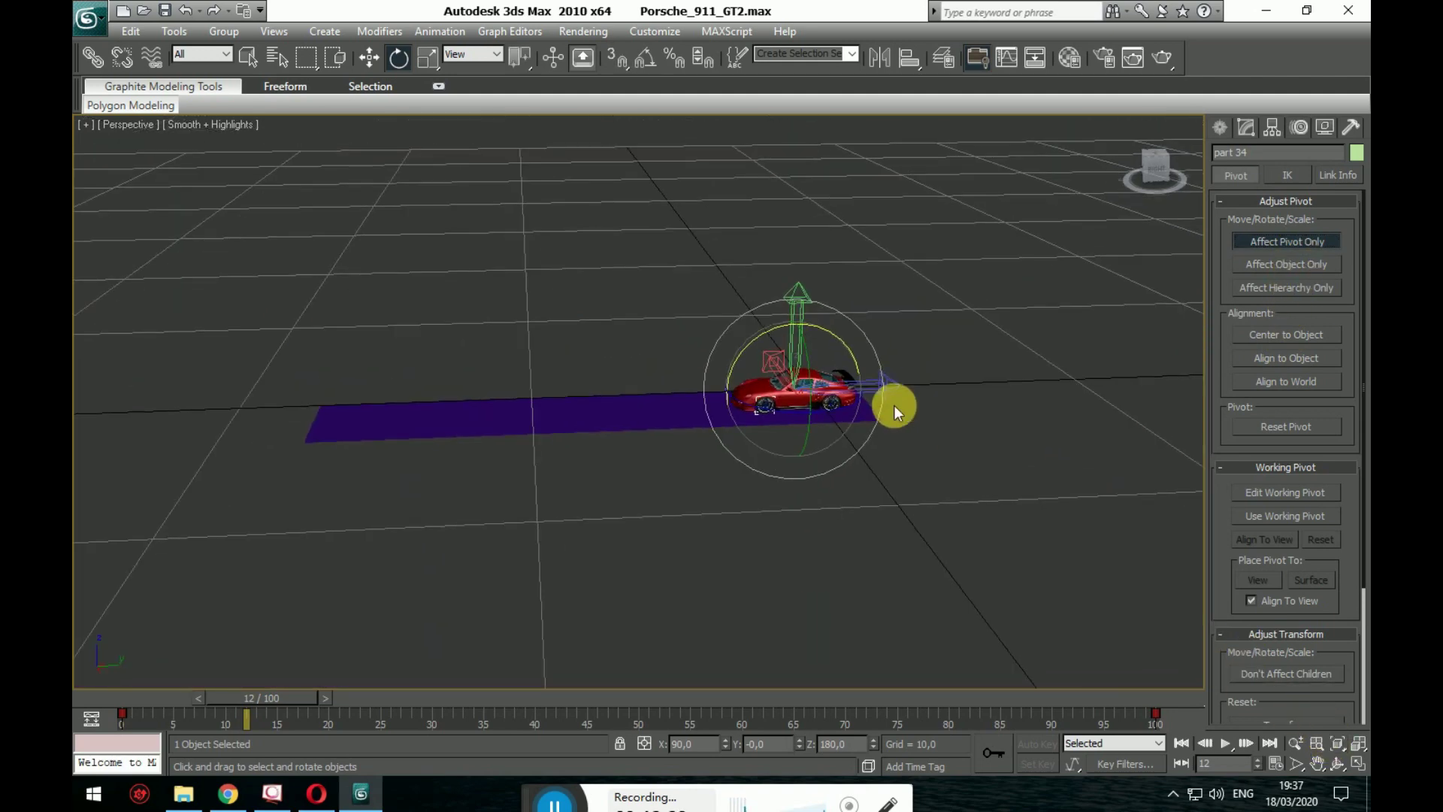
pyautogui.moveTo(1195, 467); pyautogui.dragTo(701, 459, button='middle')
pyautogui.moveTo(911, 251); pyautogui.dragTo(785, 310, button='middle')
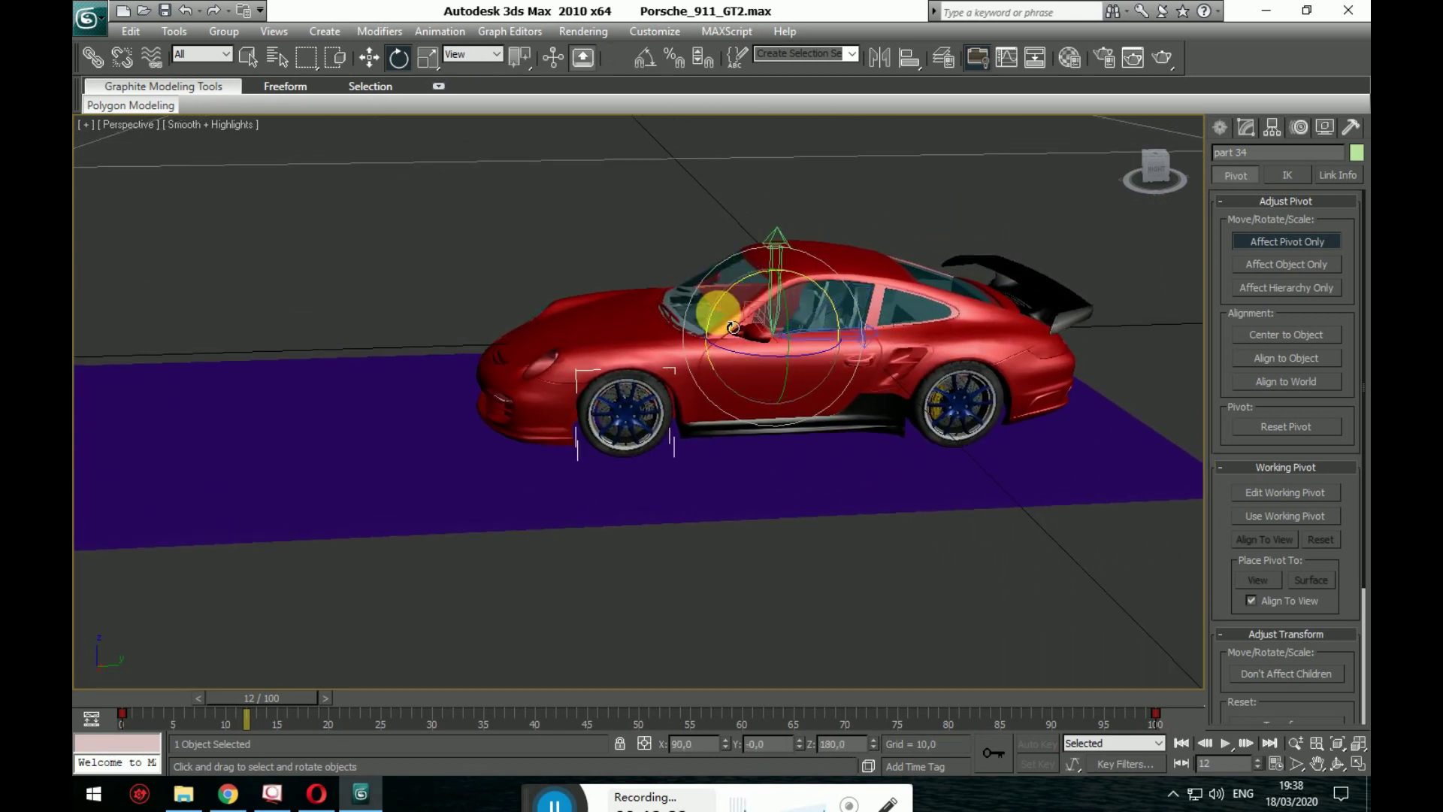
pyautogui.click(1298, 337)
pyautogui.scroll(4, 804, 396)
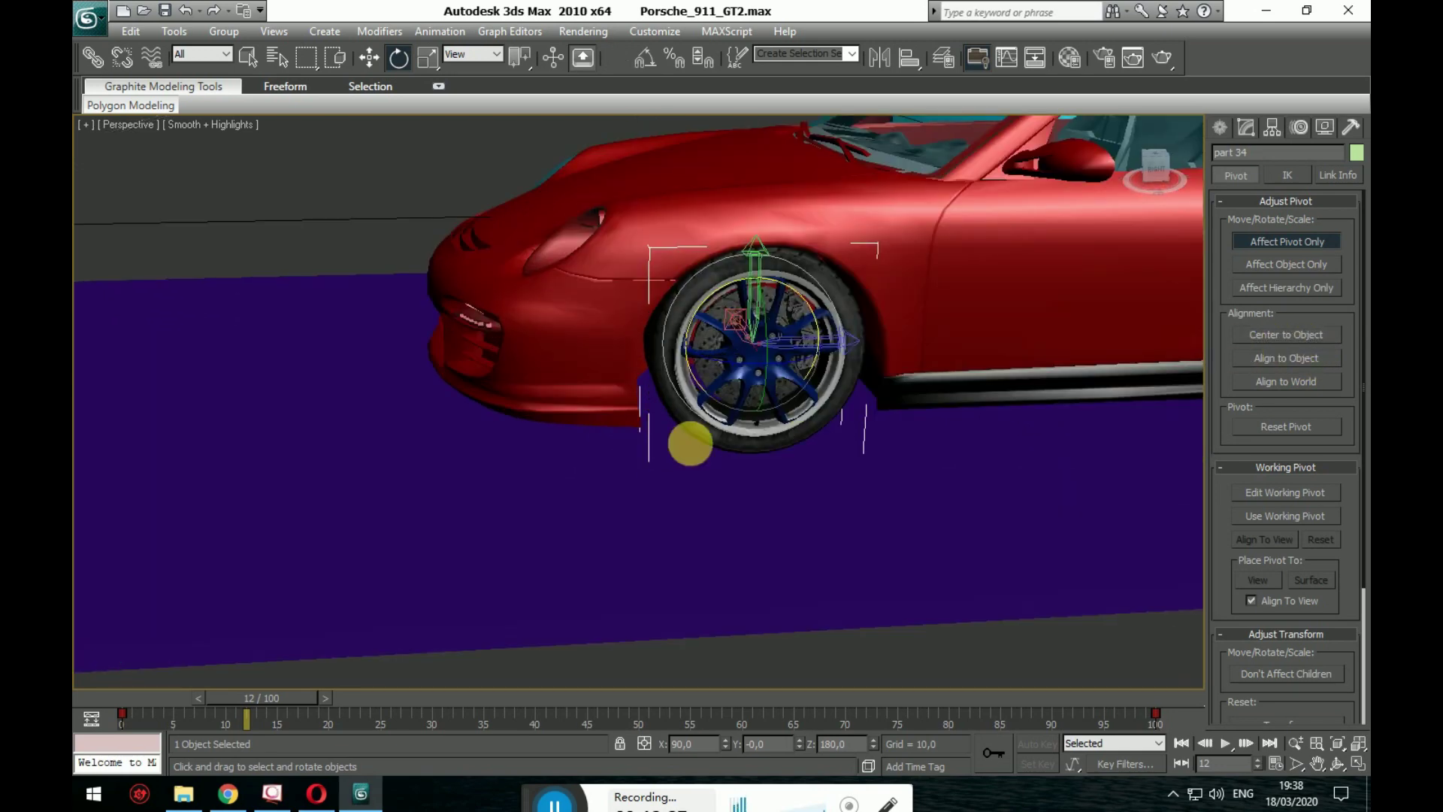
# - Select the rear wheel on the same side and centre its pivot to the object
pyautogui.scroll(-3, 864, 406)
pyautogui.scroll(3, 1203, 421)
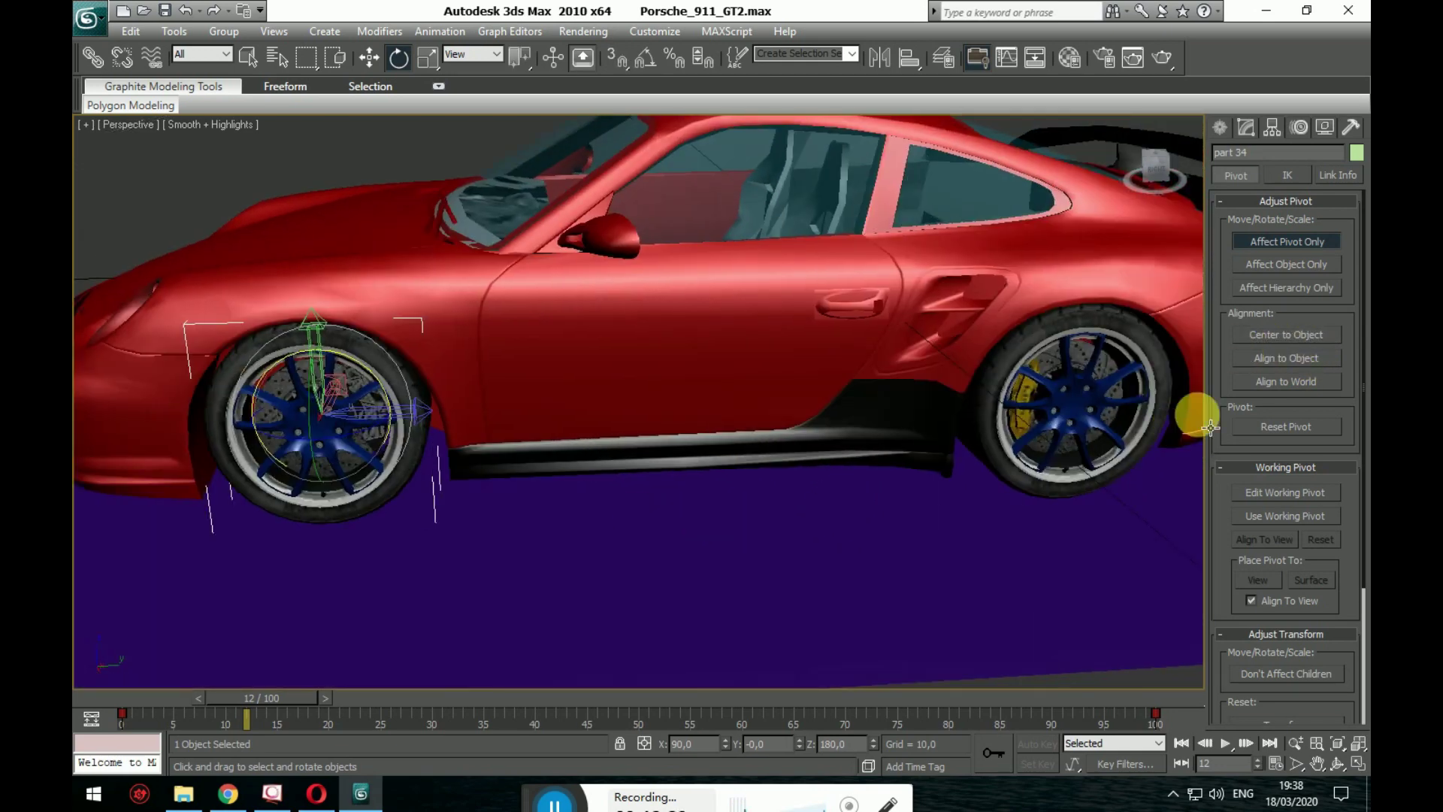
pyautogui.click(1097, 344)
pyautogui.click(1303, 340)
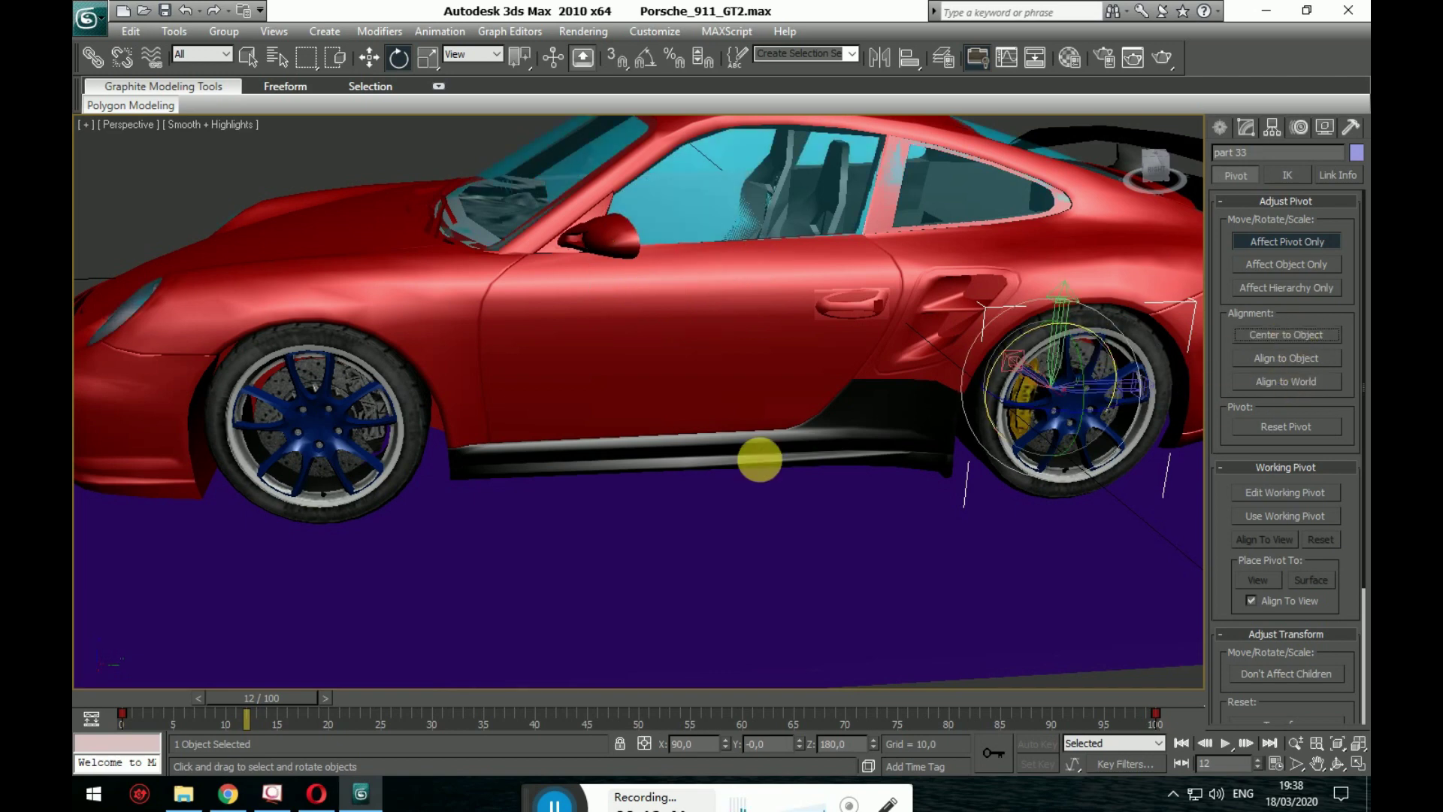
# - Centre the pivots of the front and rear wheels on the car's opposite side, and leave pivot editing
pyautogui.keyDown('alt'); pyautogui.moveTo(757, 460); pyautogui.dragTo(909, 403, button='middle'); pyautogui.keyUp('alt')
pyautogui.scroll(-5, 909, 403)
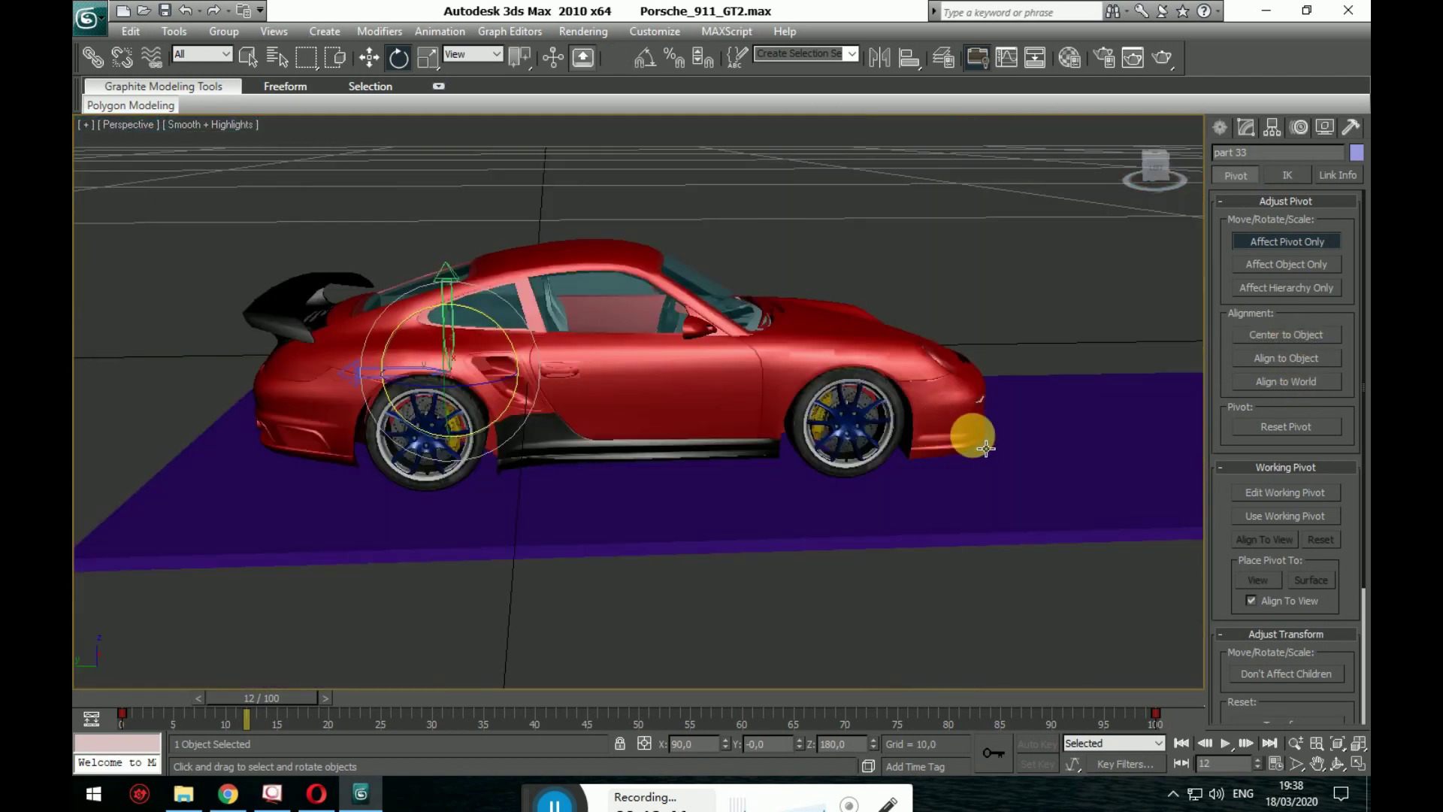
pyautogui.click(879, 412)
pyautogui.click(1302, 336)
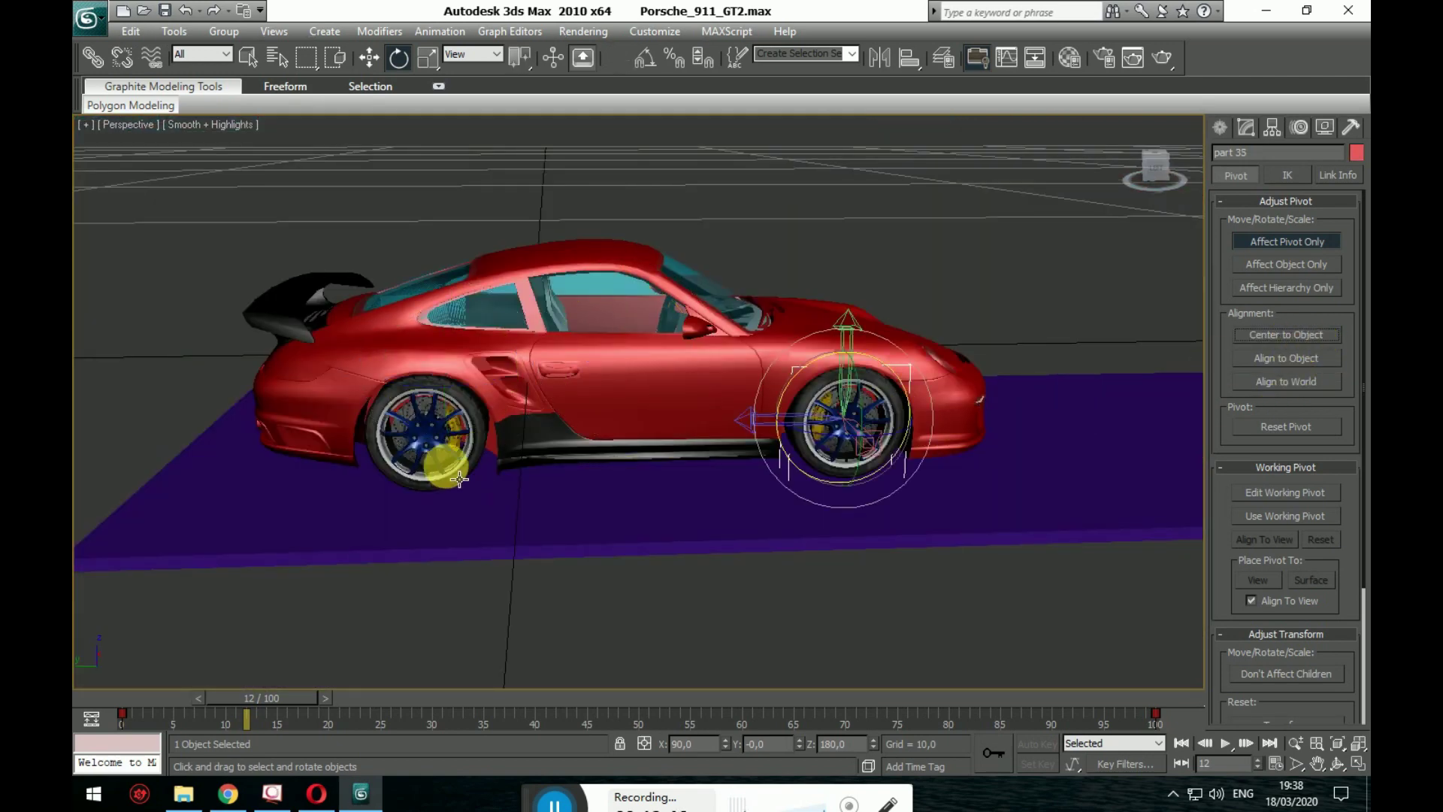
pyautogui.click(440, 449)
pyautogui.click(1274, 341)
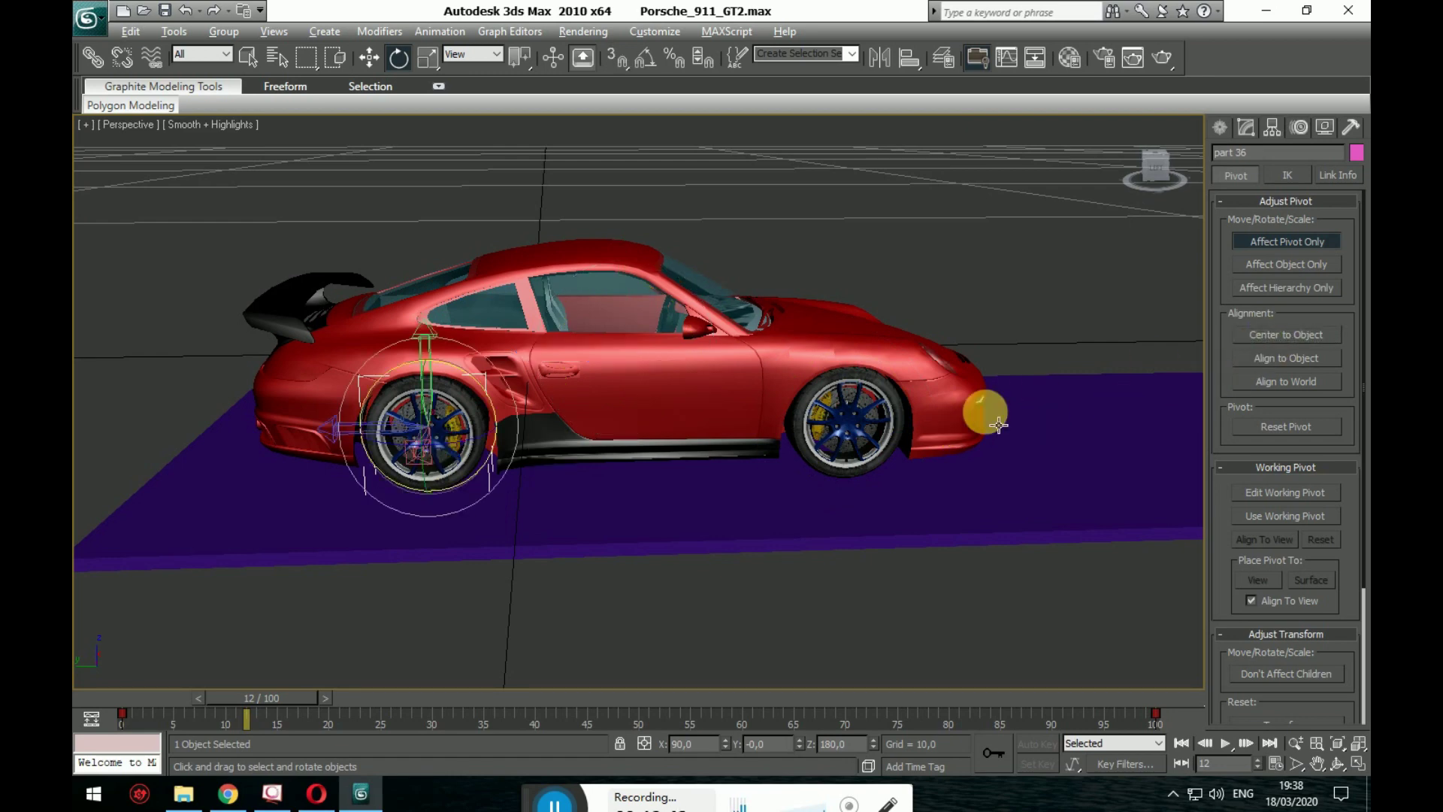
pyautogui.keyDown('alt'); pyautogui.moveTo(982, 409); pyautogui.dragTo(770, 353, button='middle'); pyautogui.keyUp('alt')
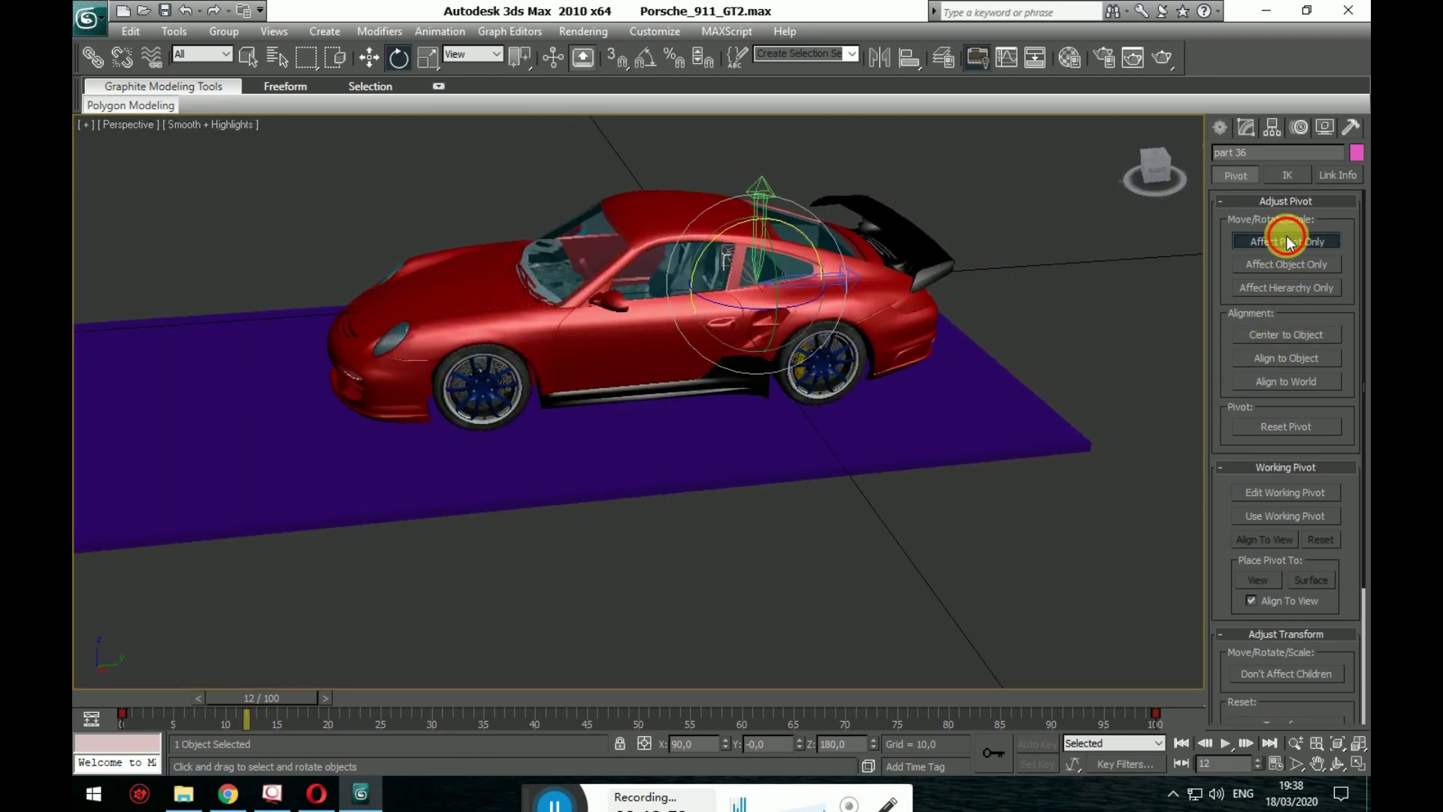
pyautogui.click(1219, 127)
# - Try rotating the first front wheel around its centred pivot
pyautogui.moveTo(885, 406); pyautogui.dragTo(956, 387, button='middle')
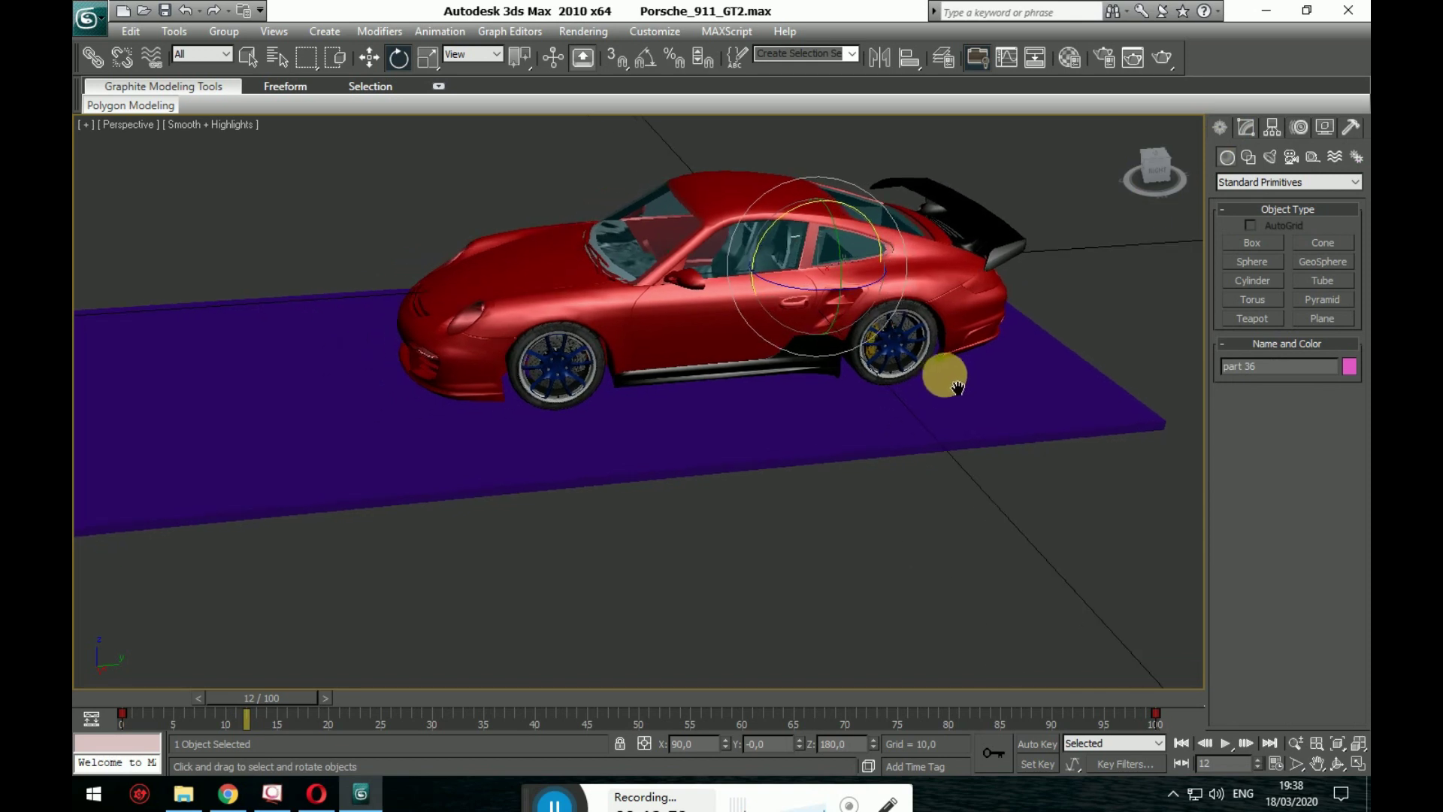
pyautogui.click(589, 380)
pyautogui.moveTo(589, 380); pyautogui.dragTo(715, 348, button='middle')
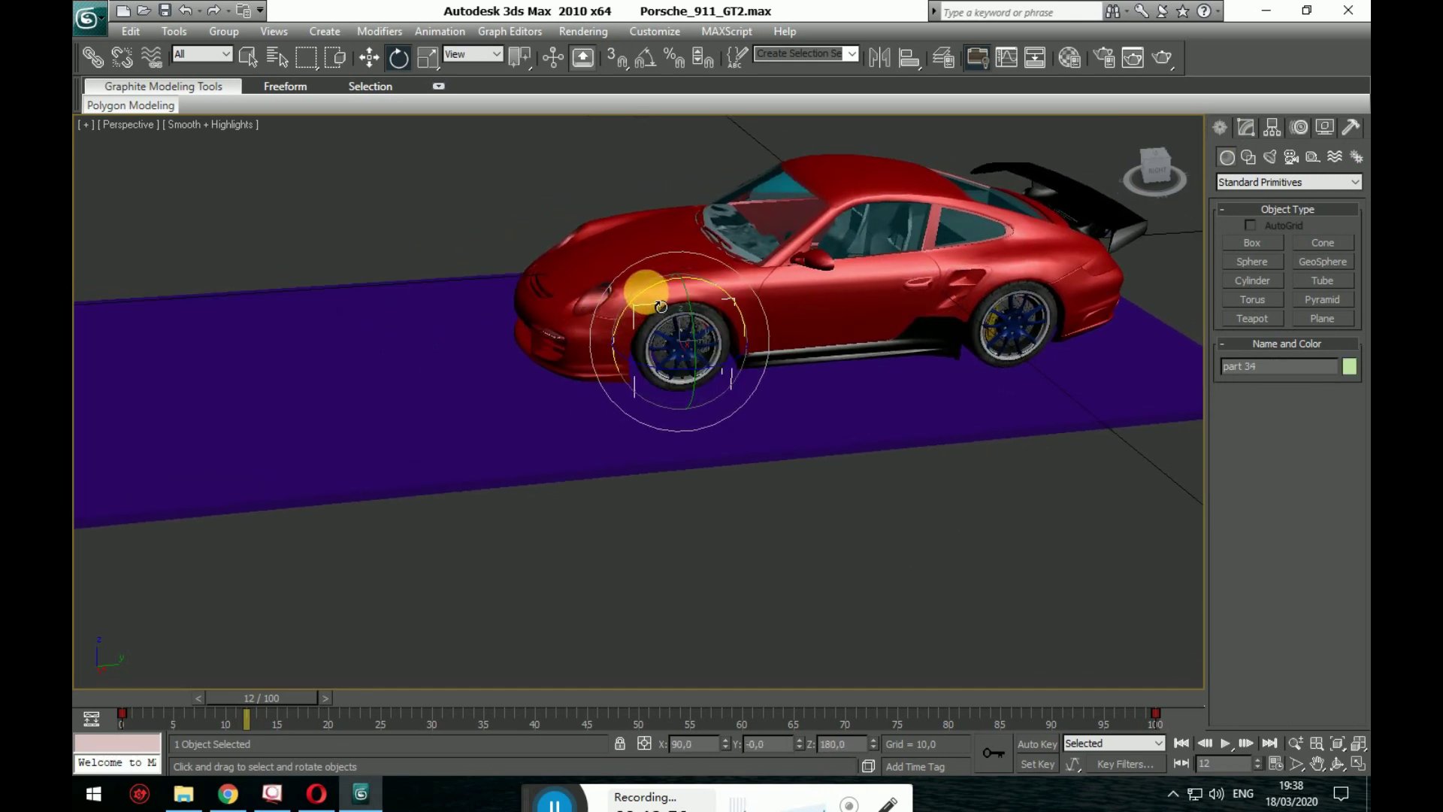
pyautogui.moveTo(660, 307); pyautogui.dragTo(664, 342)
pyautogui.keyDown('alt'); pyautogui.moveTo(876, 435); pyautogui.dragTo(771, 561, button='middle'); pyautogui.keyUp('alt')
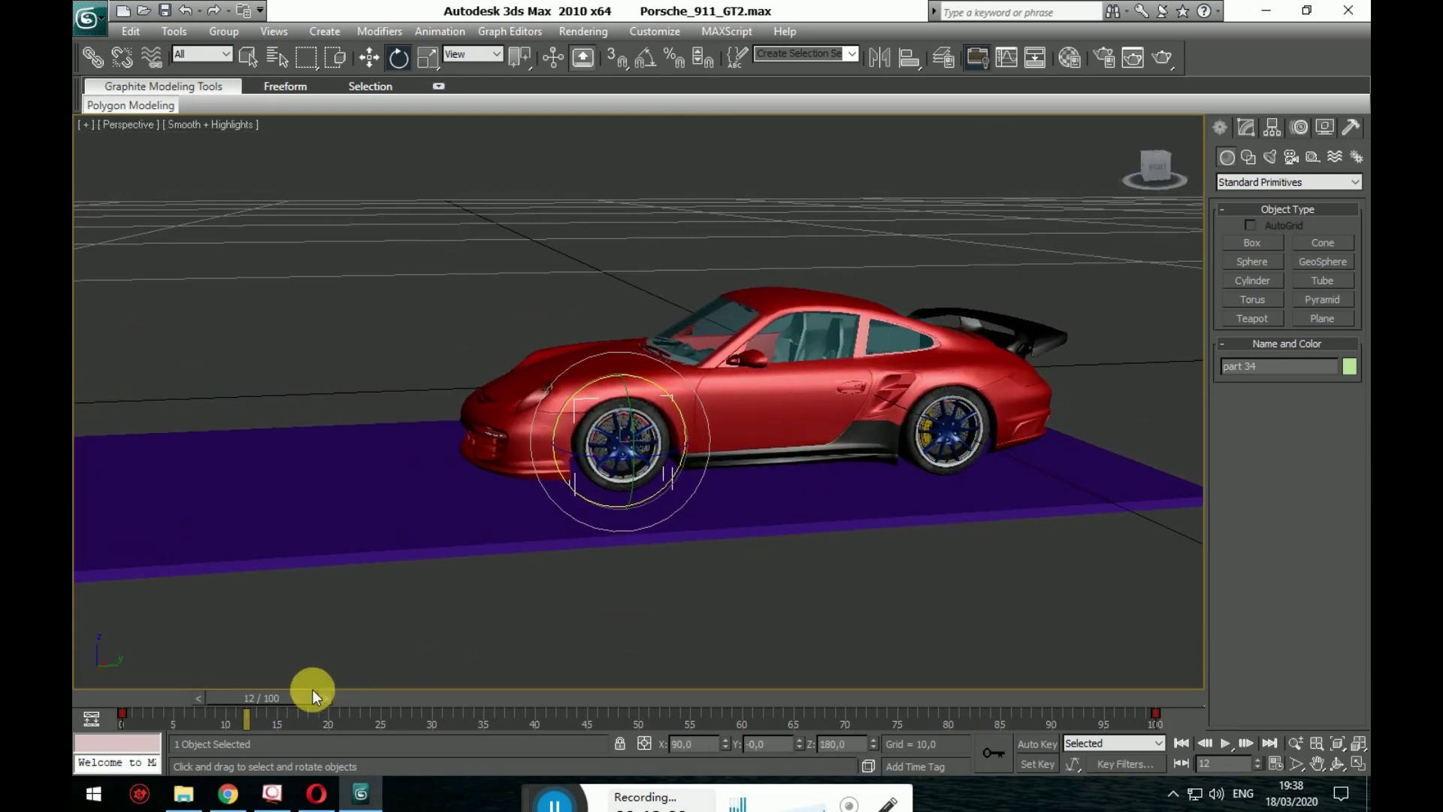
# - Move the animation time to frame 100, frame the car there and turn on Auto Key
pyautogui.moveTo(313, 689); pyautogui.dragTo(995, 681)
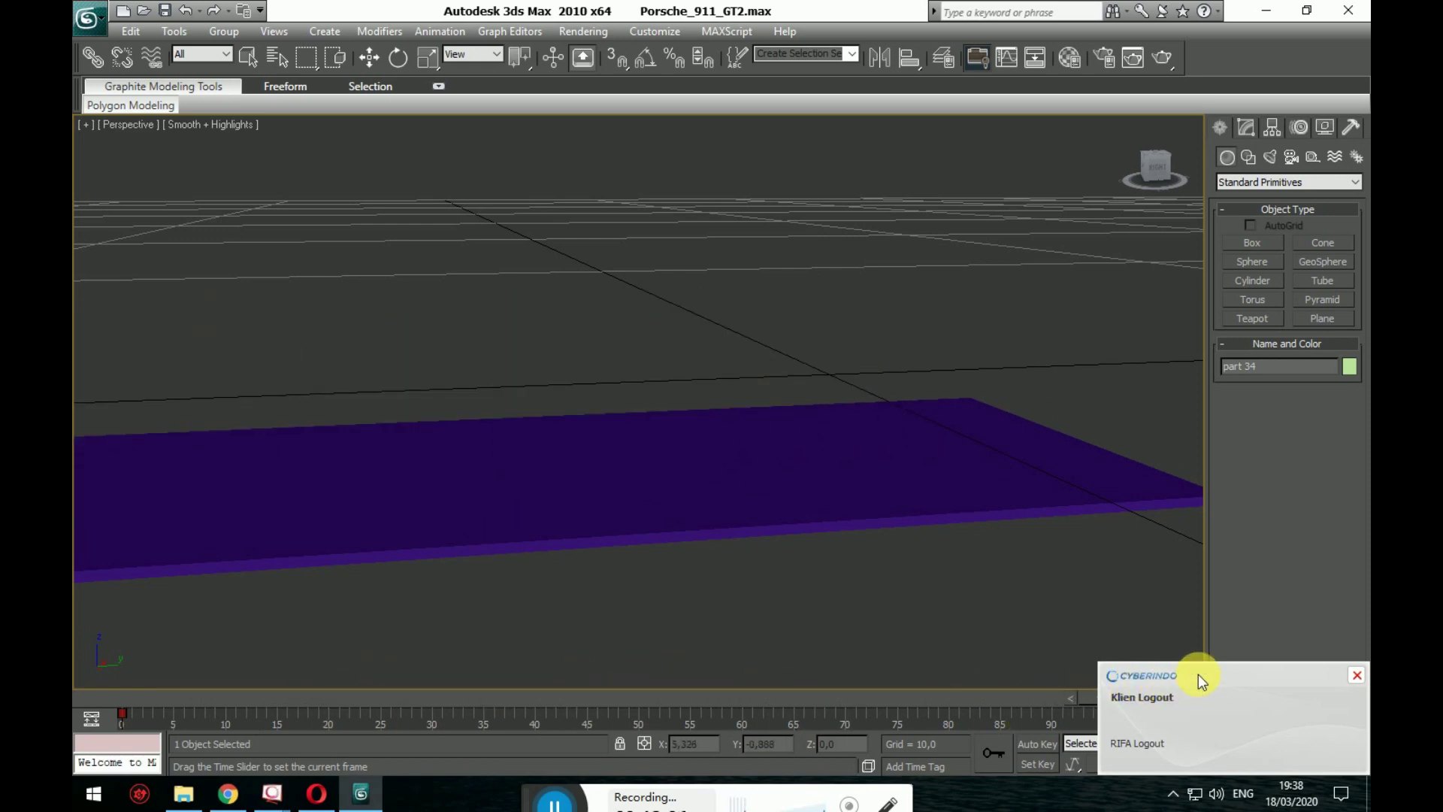
pyautogui.click(1357, 674)
pyautogui.keyDown('alt'); pyautogui.moveTo(1166, 651); pyautogui.dragTo(796, 566, button='middle'); pyautogui.keyUp('alt')
pyautogui.scroll(5, 1081, 678)
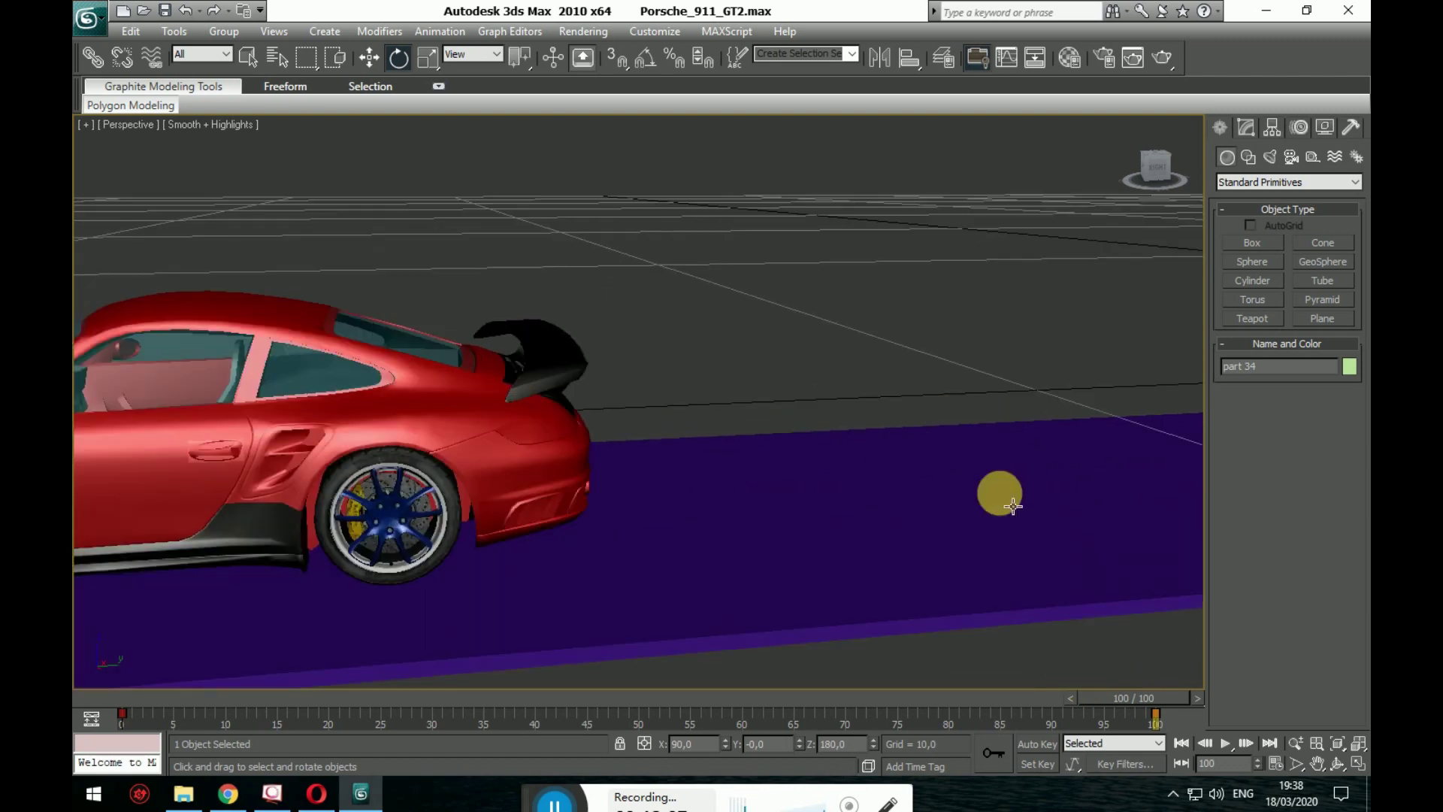
pyautogui.keyDown('alt'); pyautogui.moveTo(998, 493); pyautogui.dragTo(1112, 689, button='middle'); pyautogui.keyUp('alt')
pyautogui.click(1037, 743)
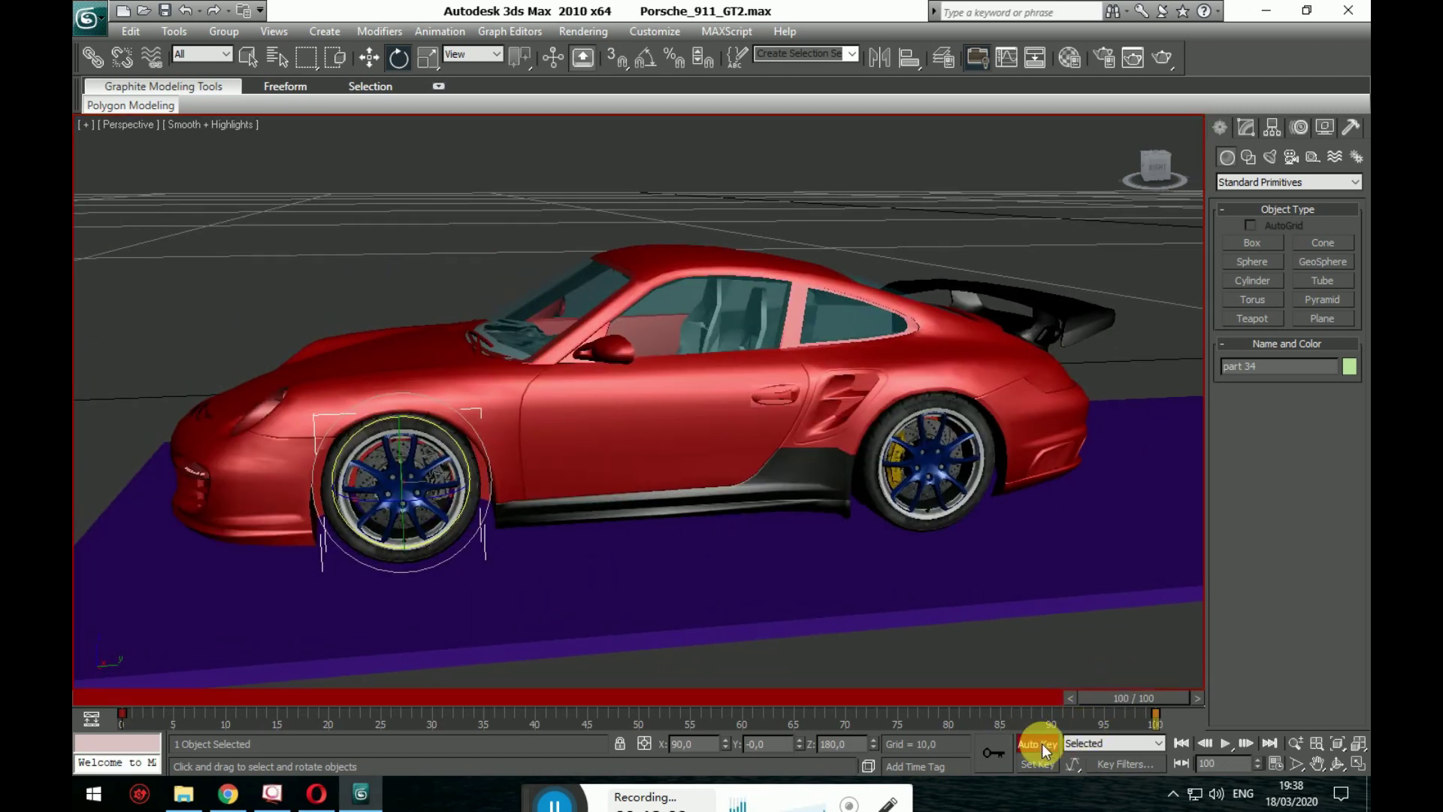
pyautogui.scroll(-5, 934, 515)
pyautogui.click(626, 407)
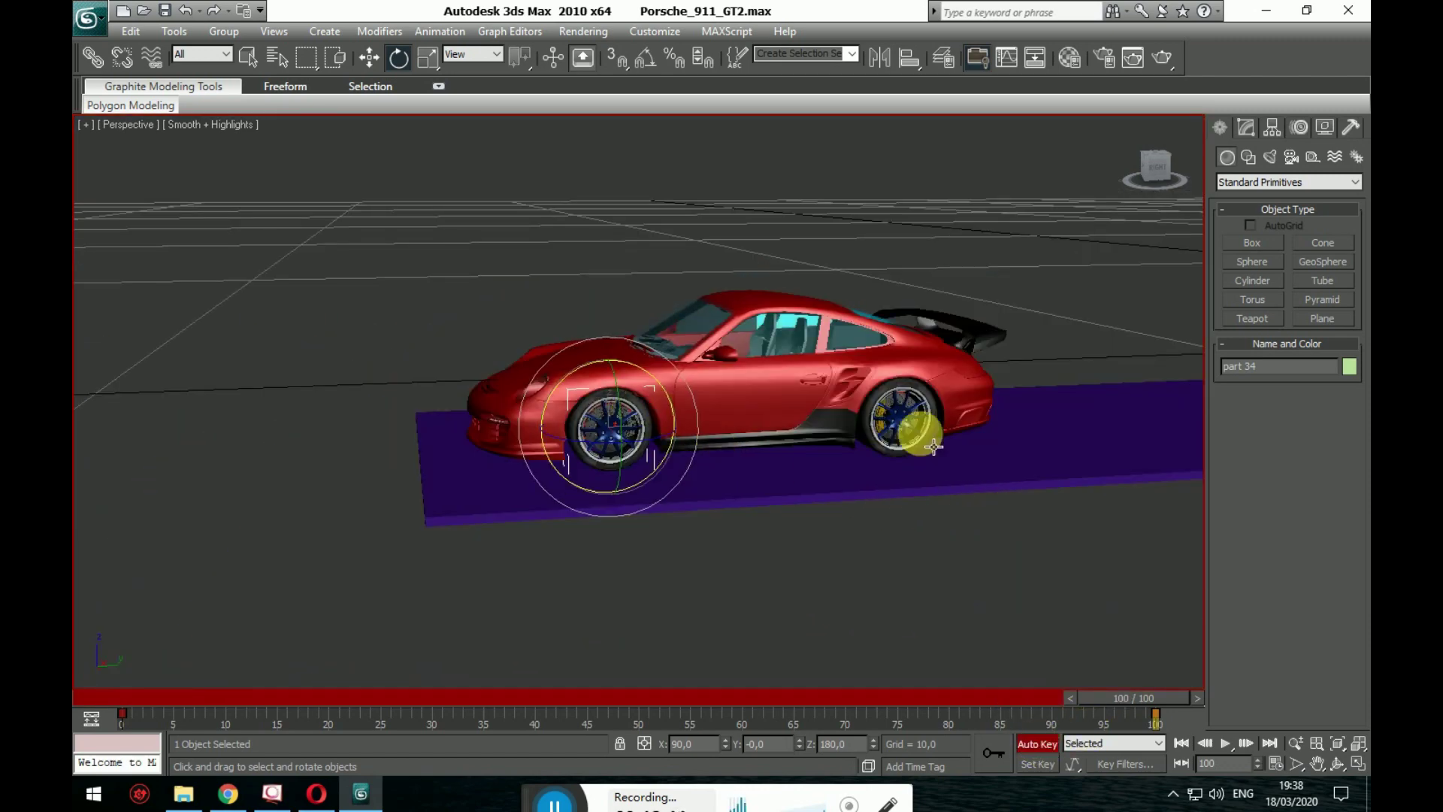
pyautogui.moveTo(884, 477)
pyautogui.keyDown('alt'); pyautogui.mouseDown(button='middle')
pyautogui.moveTo(967, 499)
pyautogui.moveTo(1017, 473)
pyautogui.moveTo(889, 483)
pyautogui.mouseUp(button='middle'); pyautogui.keyUp('alt')
pyautogui.keyDown('ctrl'); pyautogui.click(820, 441); pyautogui.keyUp('ctrl')
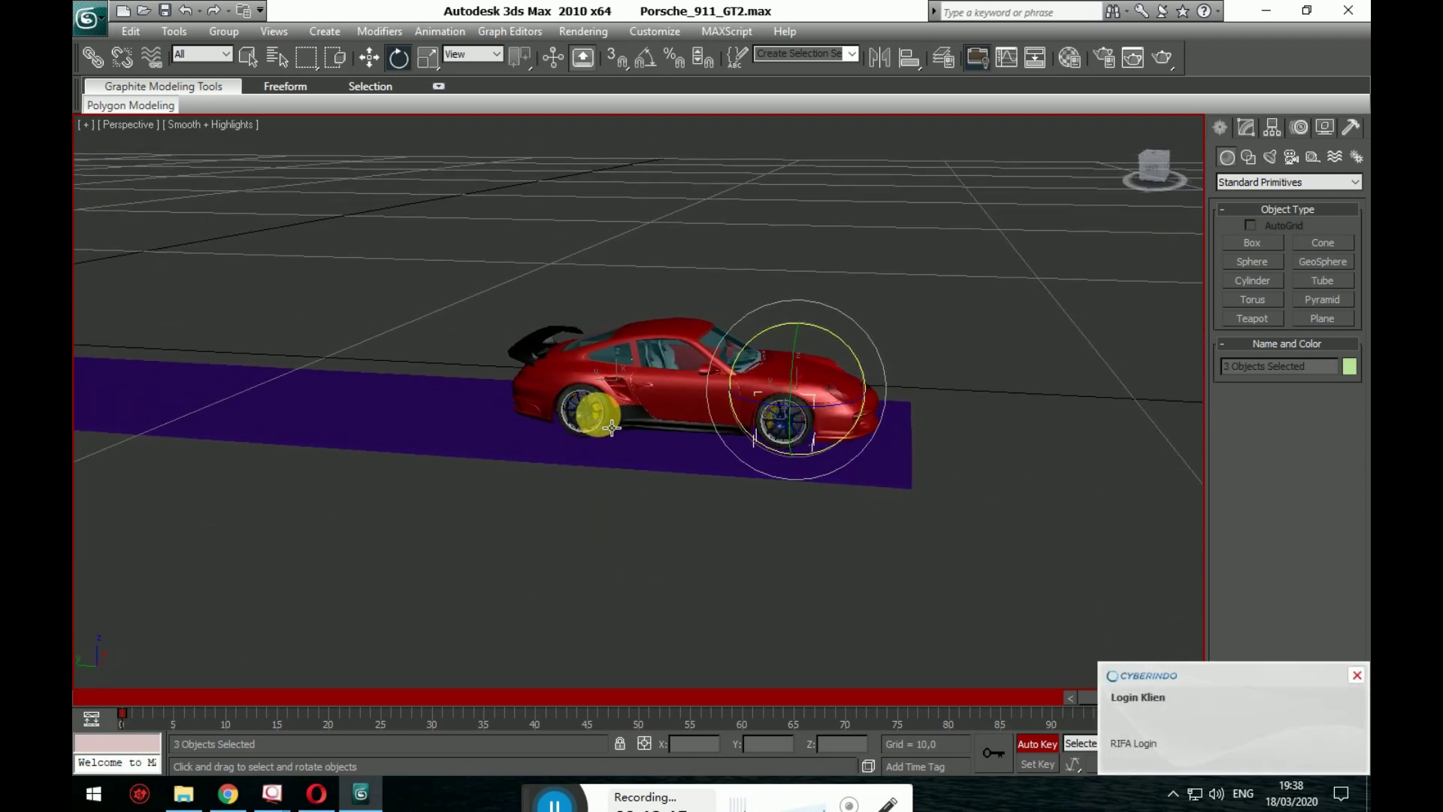
pyautogui.click(966, 471)
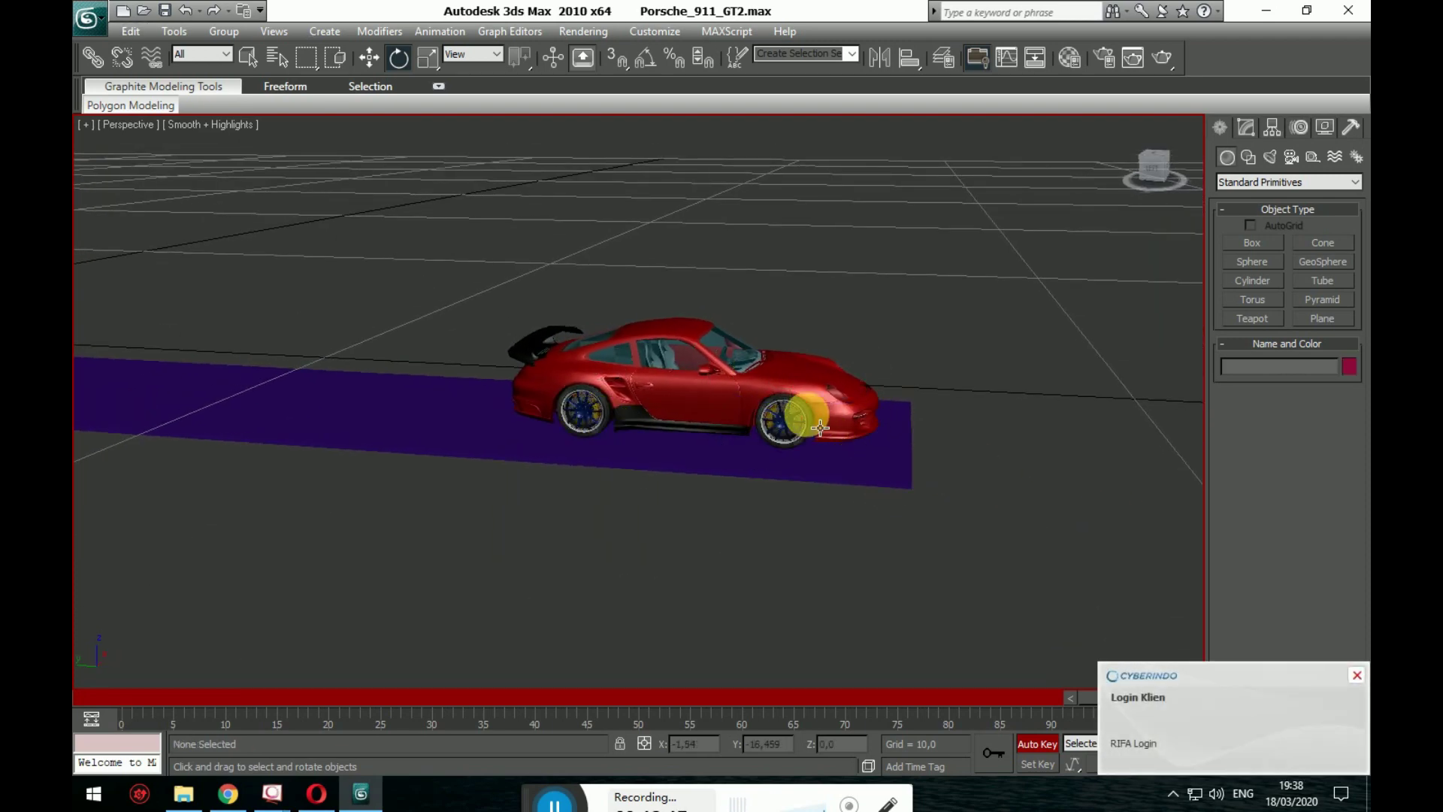
# - Rotate all four wheels together by about 552° around X at frame 100 and turn off Auto Key
pyautogui.click(820, 428)
pyautogui.keyDown('alt'); pyautogui.moveTo(615, 418); pyautogui.dragTo(548, 461, button='middle'); pyautogui.keyUp('alt')
pyautogui.keyDown('ctrl'); pyautogui.click(692, 519); pyautogui.keyUp('ctrl')
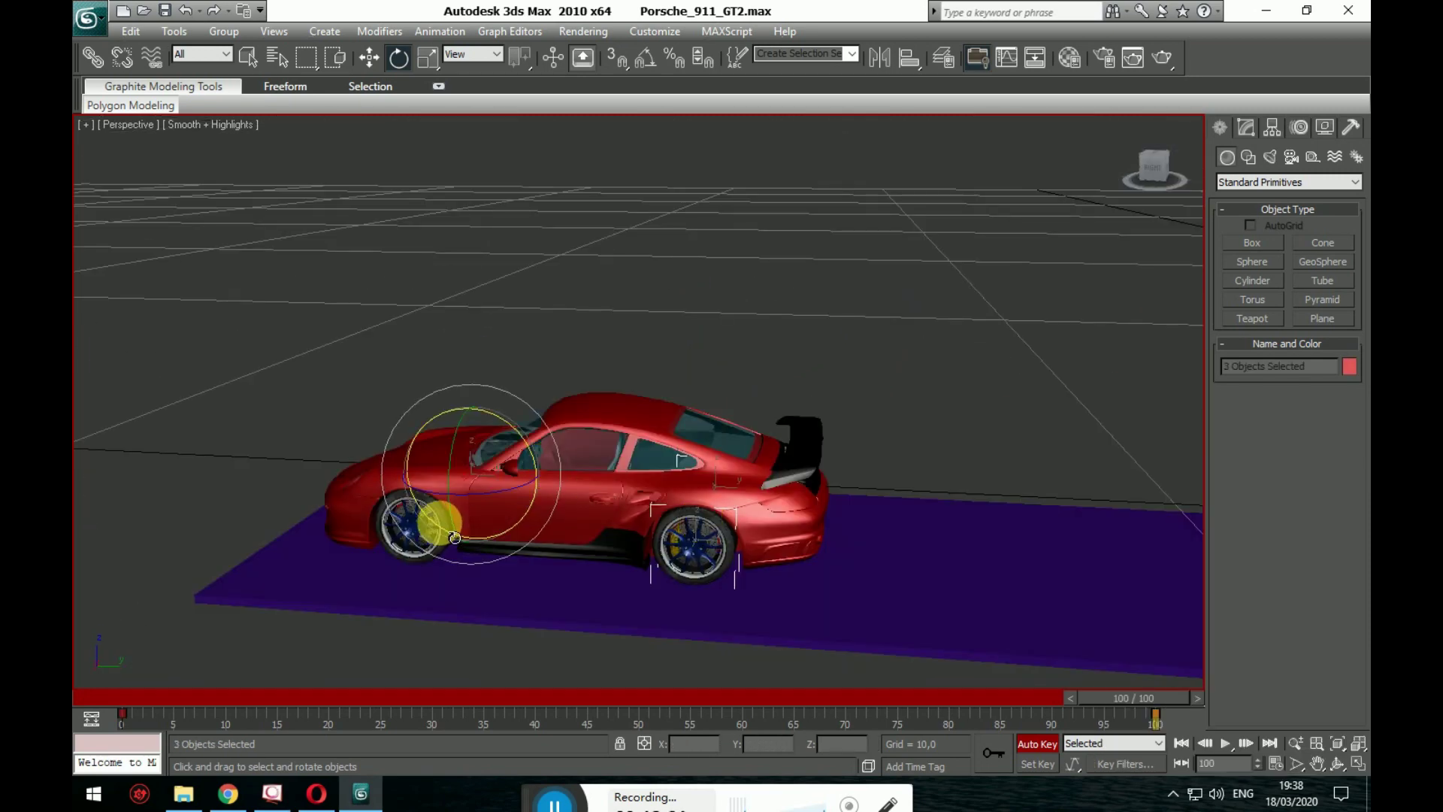
pyautogui.moveTo(706, 582); pyautogui.dragTo(827, 573, button='middle')
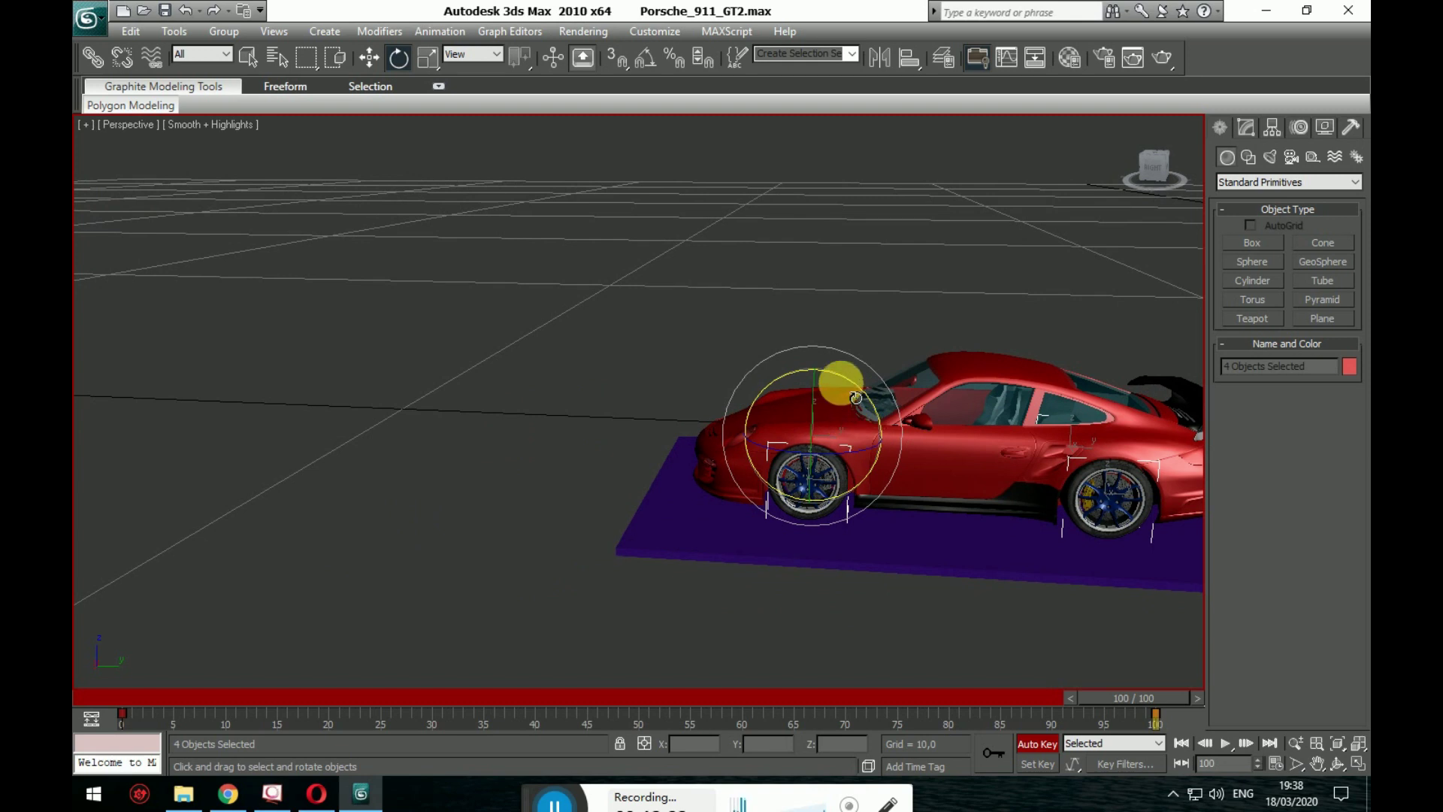
pyautogui.moveTo(857, 396); pyautogui.dragTo(1005, 604)
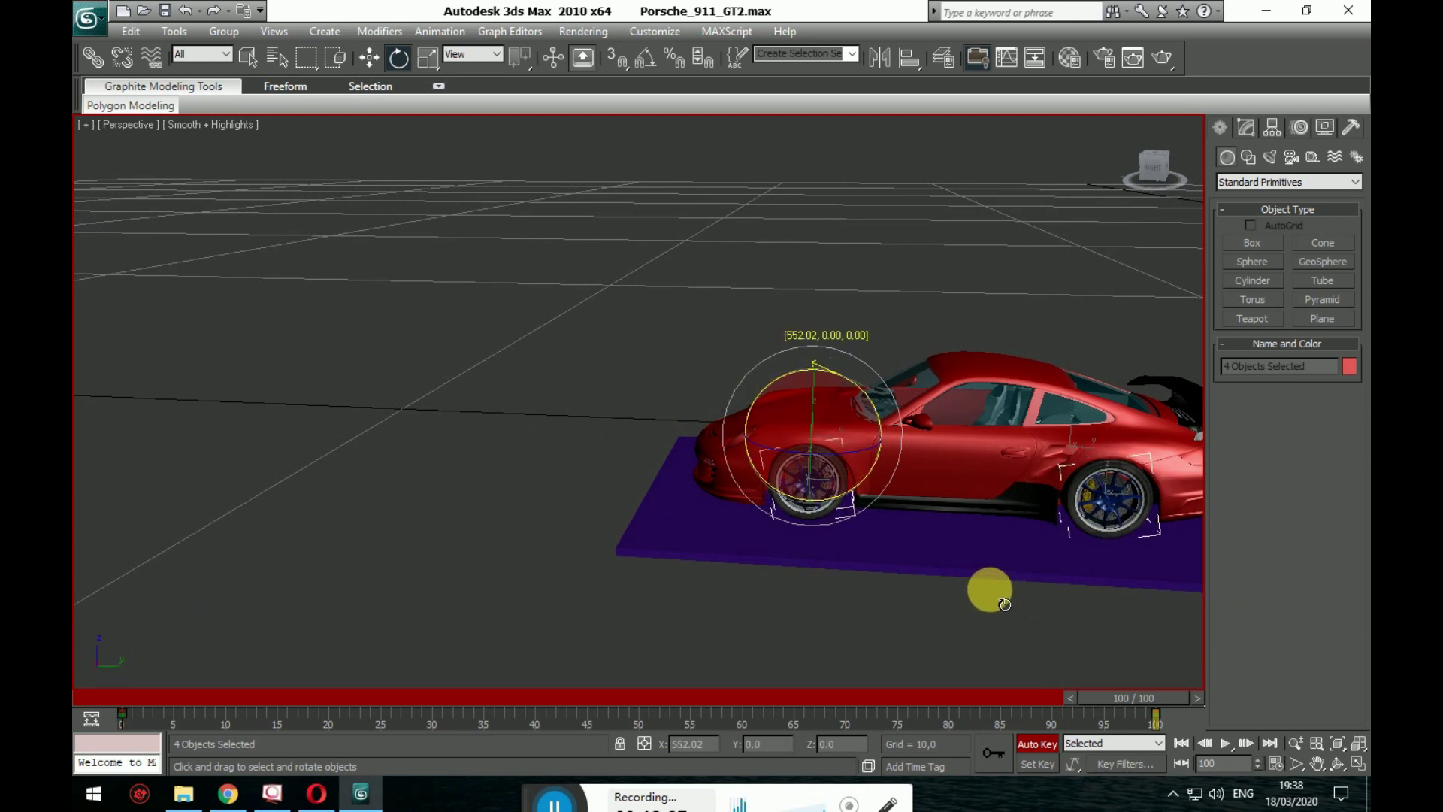
pyautogui.moveTo(1088, 587); pyautogui.dragTo(841, 567, button='middle')
pyautogui.scroll(-5, 1035, 599)
pyautogui.click(1037, 743)
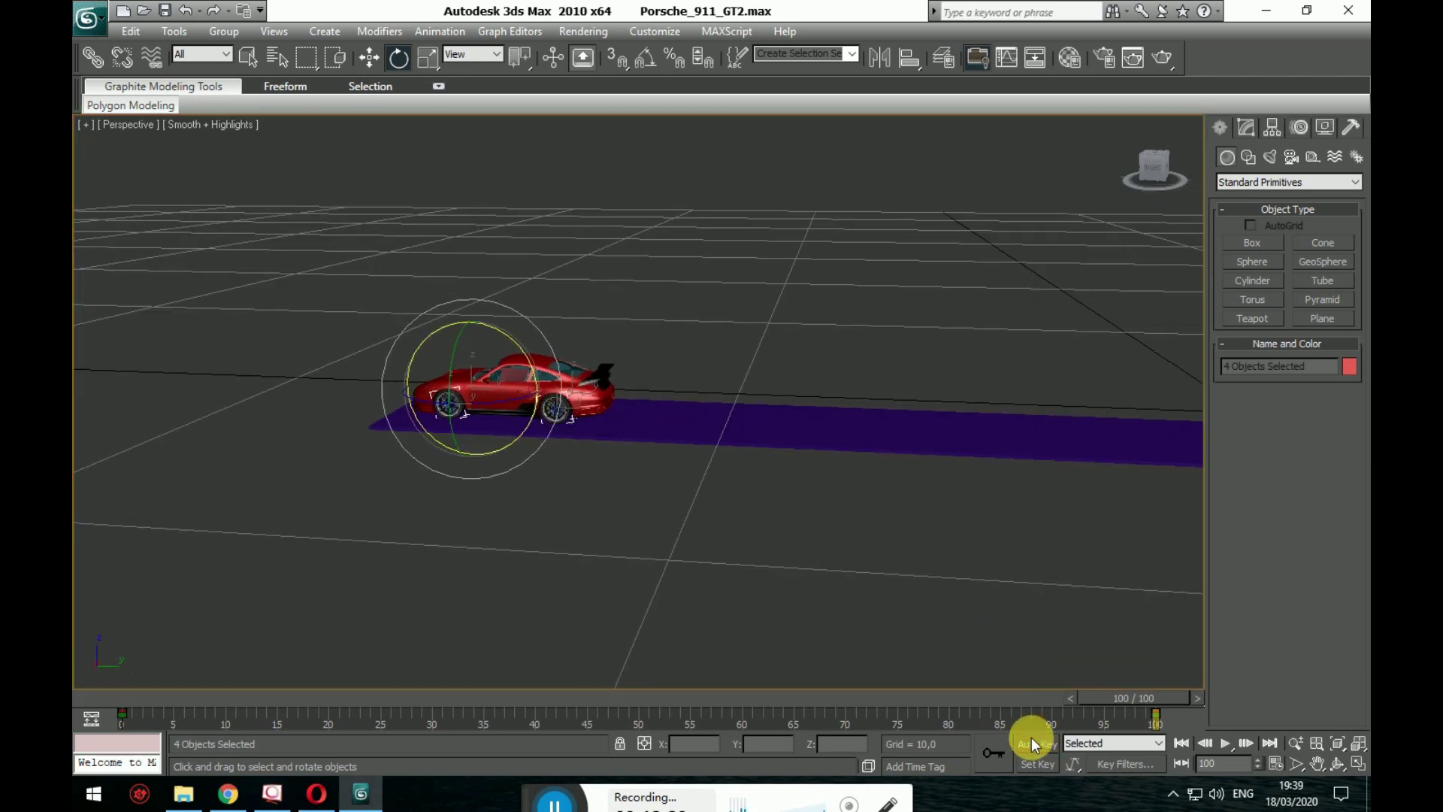
# - Play the animation from a side view of the road to check the wheel rotation, and stop it
pyautogui.click(1226, 742)
pyautogui.moveTo(977, 499); pyautogui.dragTo(724, 518, button='middle')
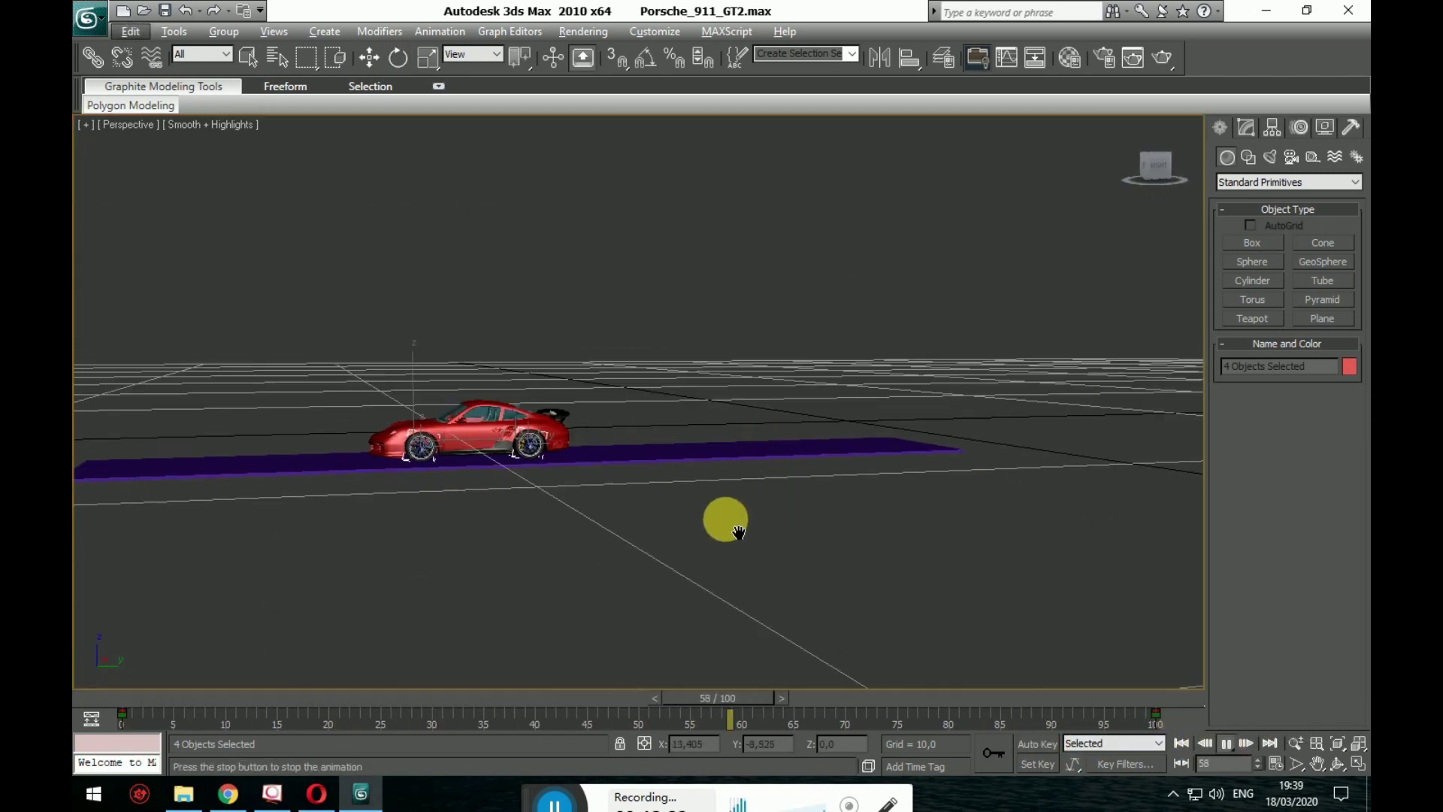
pyautogui.press('e')
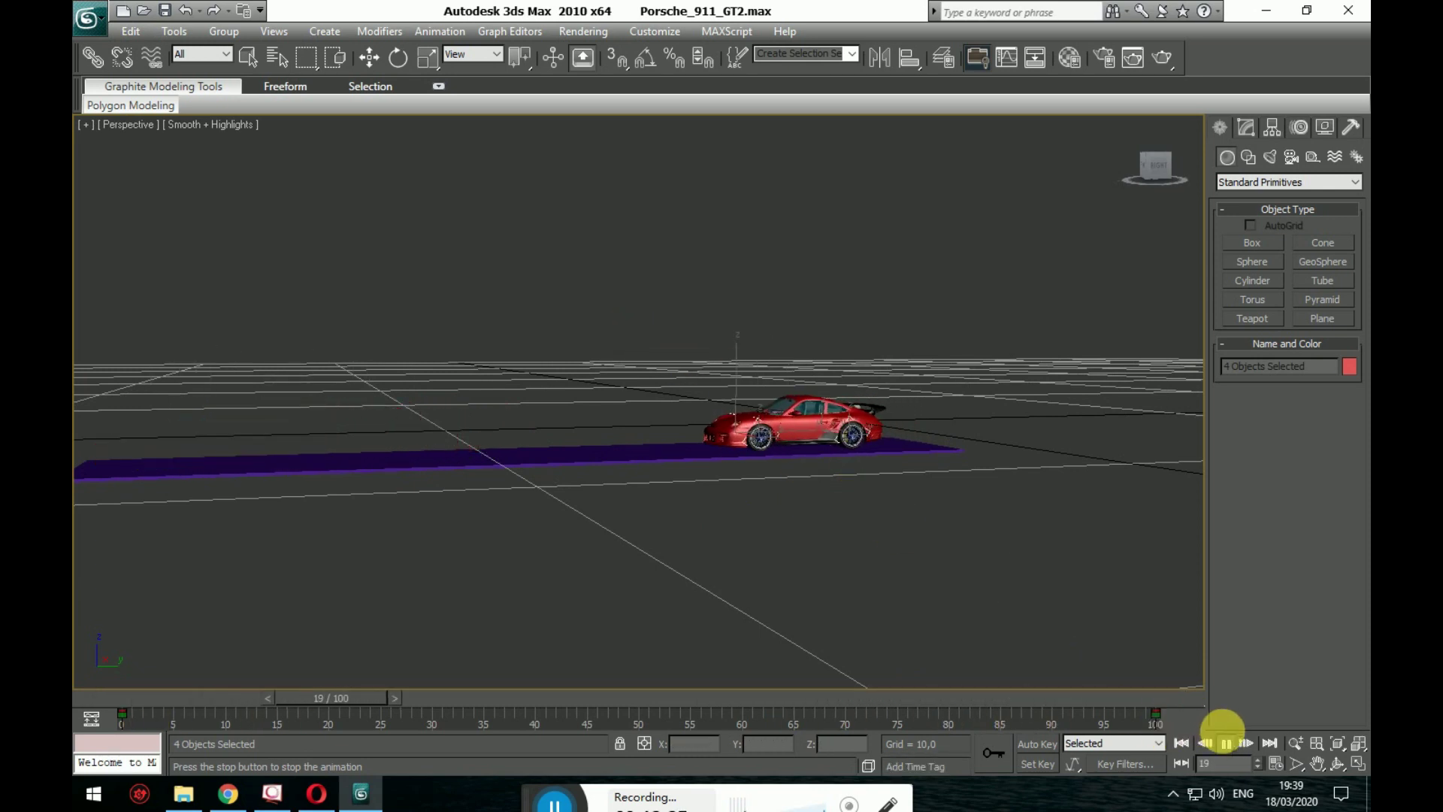
pyautogui.click(1225, 742)
# - Deselect the wheels and replay the animation closer to the car, stopping at frame 85
pyautogui.click(881, 547)
pyautogui.moveTo(825, 496); pyautogui.dragTo(793, 532, button='middle')
pyautogui.scroll(5, 798, 532)
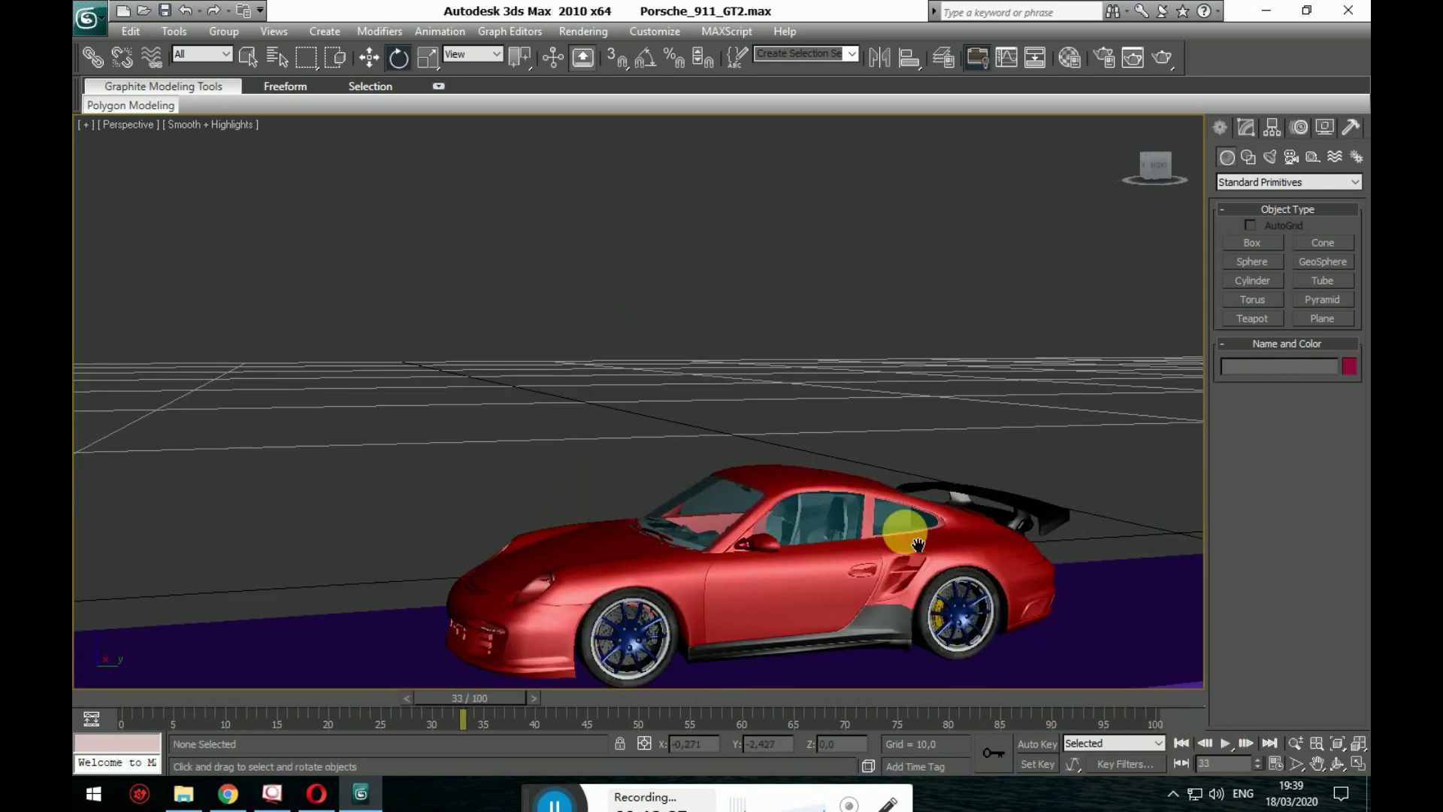
pyautogui.keyDown('alt'); pyautogui.moveTo(914, 547); pyautogui.dragTo(1030, 412, button='middle'); pyautogui.keyUp('alt')
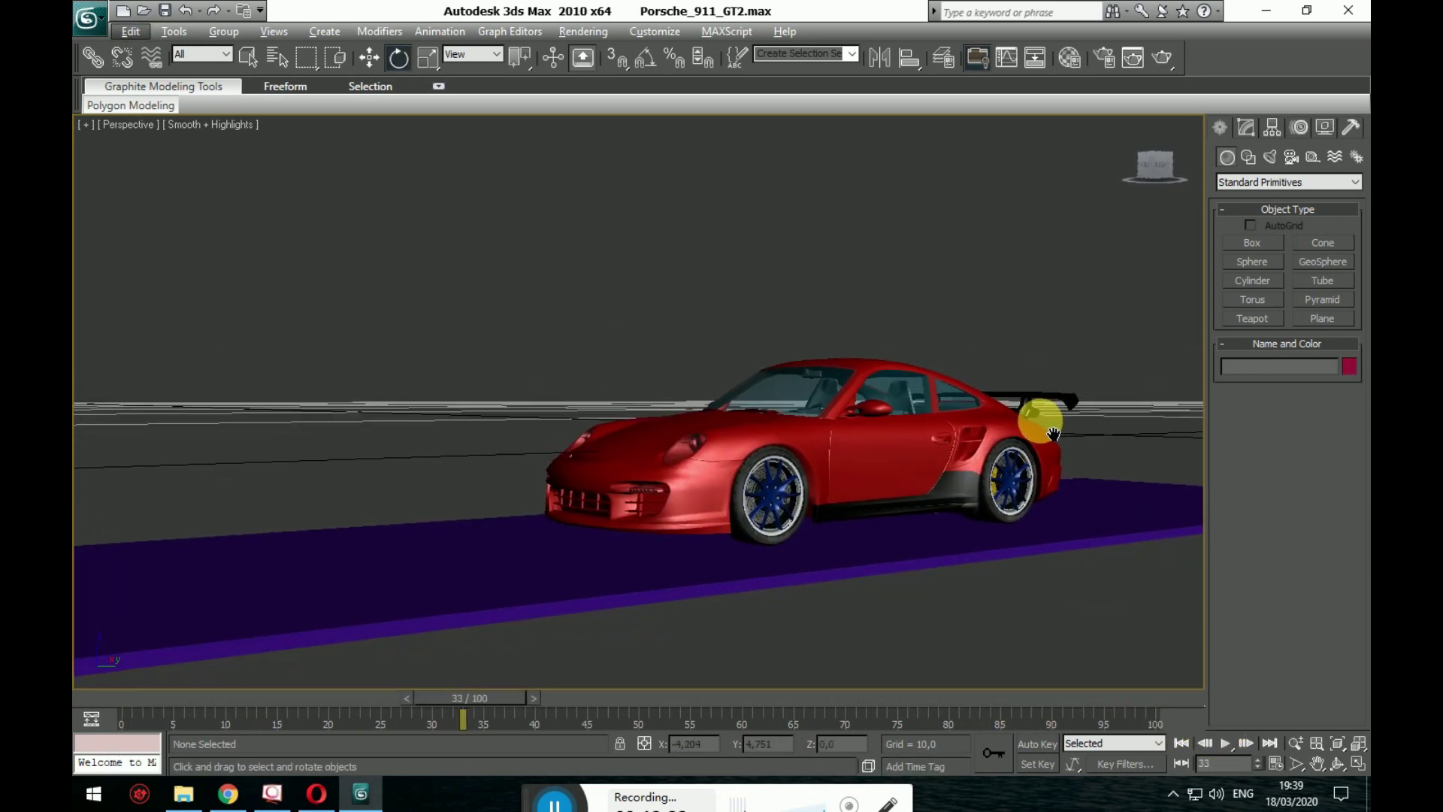
pyautogui.click(1226, 744)
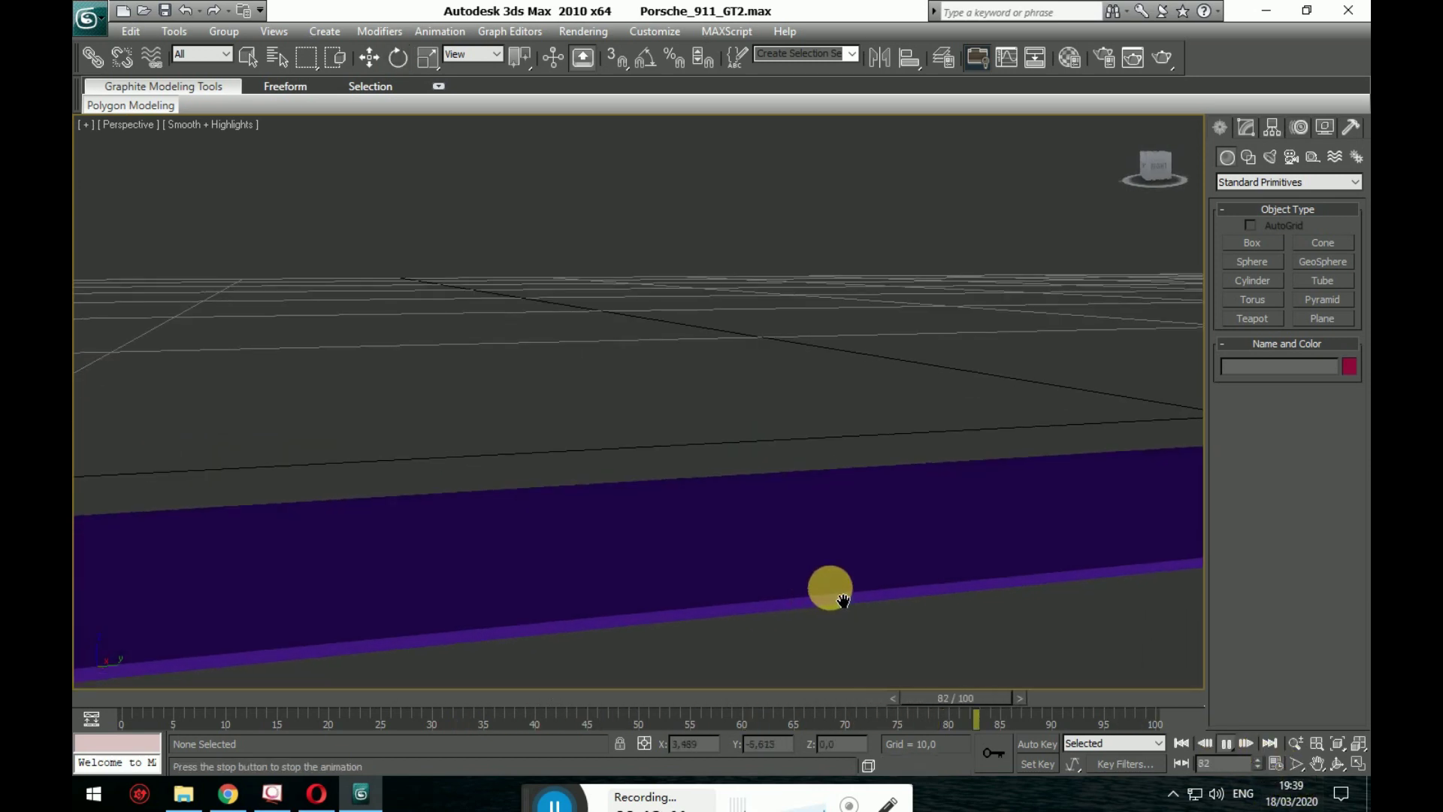
pyautogui.scroll(-5, 844, 599)
pyautogui.moveTo(853, 593); pyautogui.dragTo(1090, 560, button='middle')
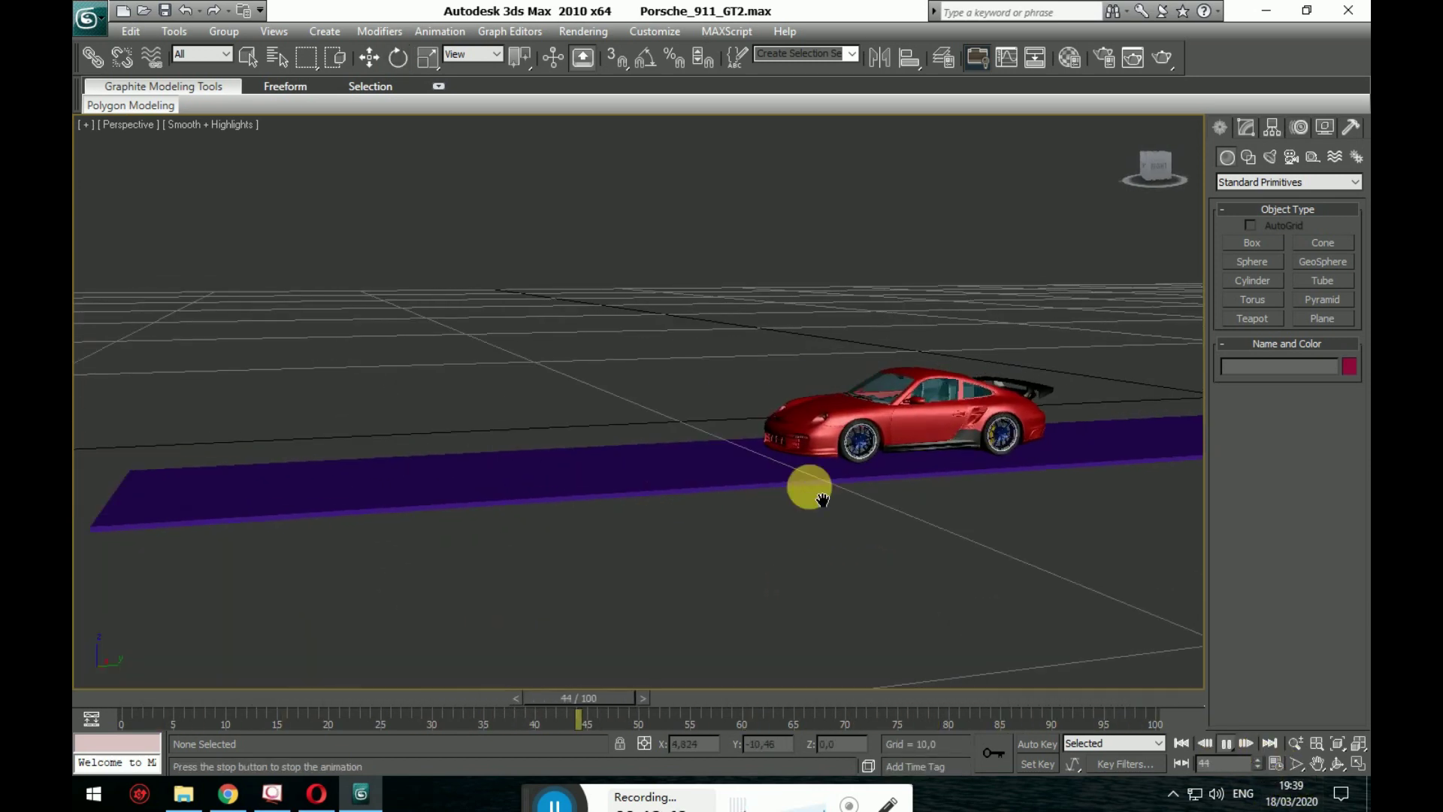
pyautogui.moveTo(811, 488); pyautogui.dragTo(843, 488, button='middle')
pyautogui.scroll(4, 843, 488)
pyautogui.click(998, 694)
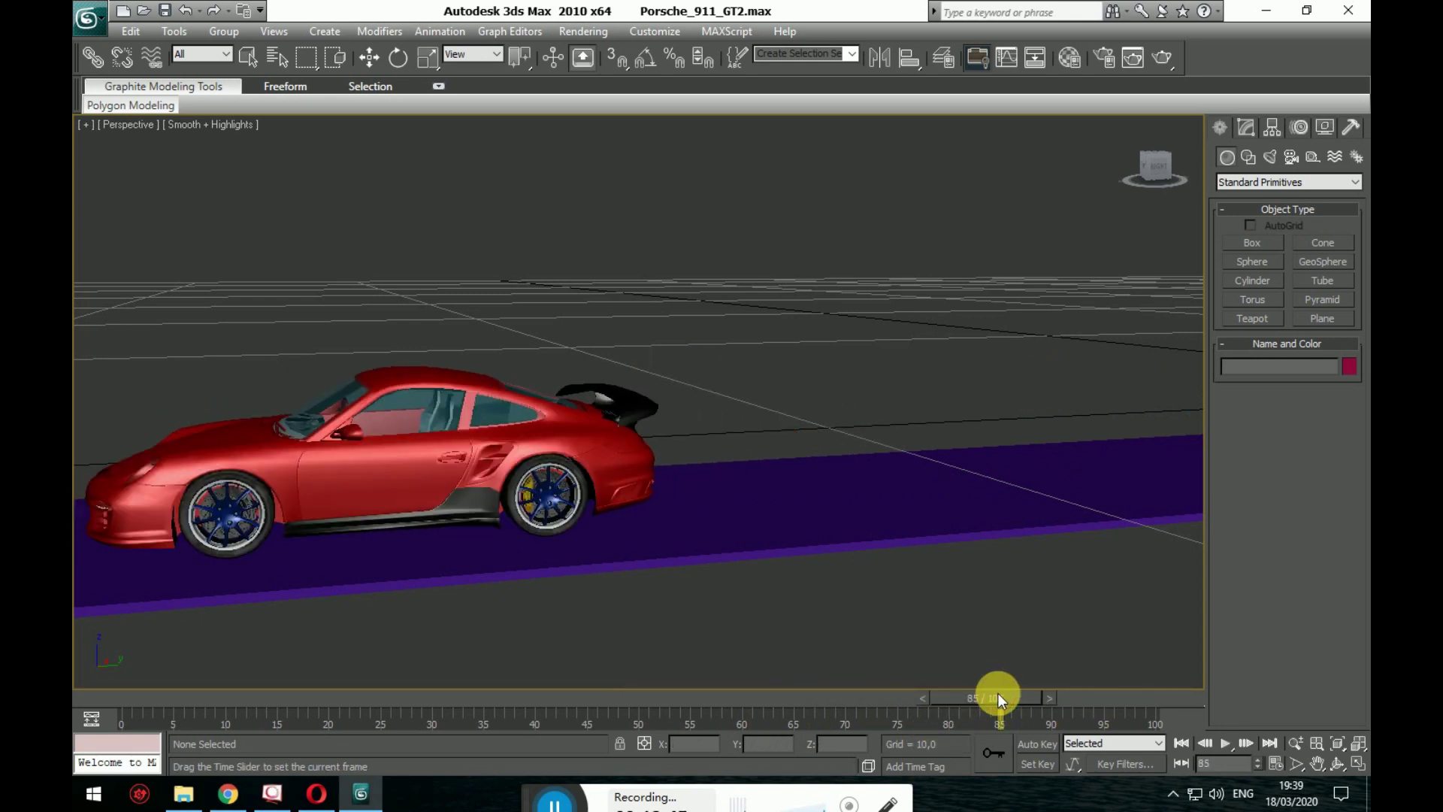
# - Scrub the timeline back to frame 71 and on to frame 52 to examine the wheels turning up close
pyautogui.moveTo(993, 694); pyautogui.dragTo(861, 689)
pyautogui.press('e')
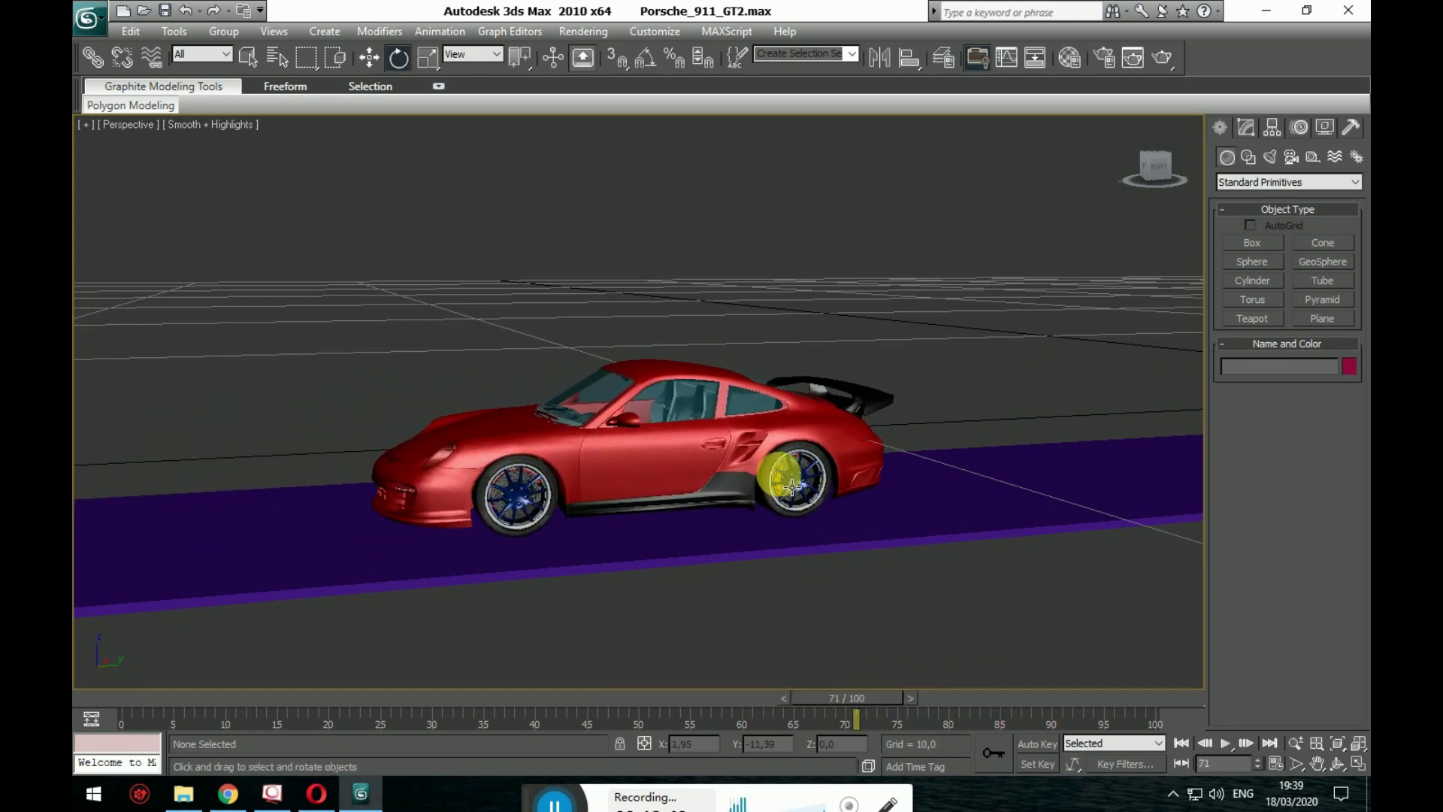
pyautogui.scroll(6, 781, 480)
pyautogui.scroll(-4, 776, 478)
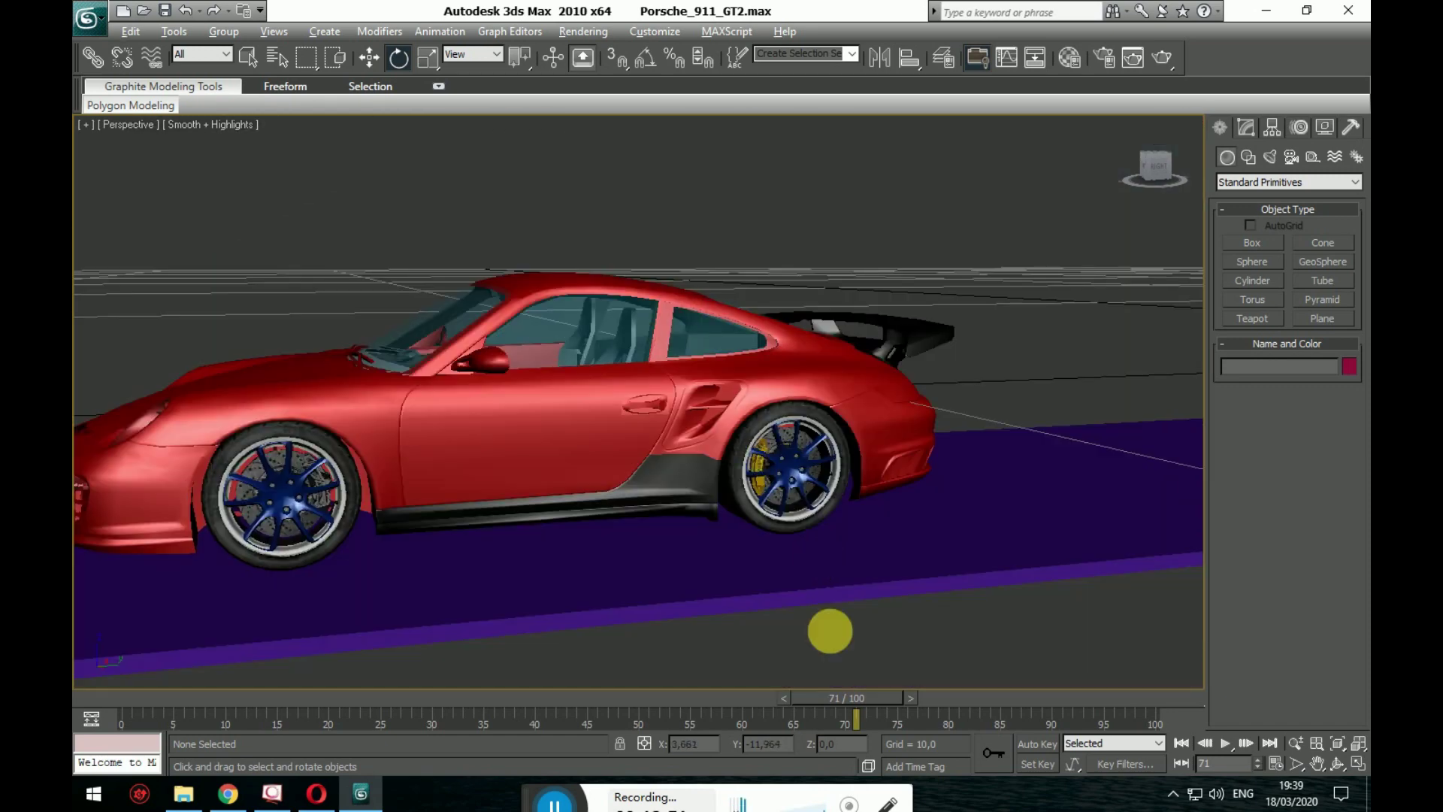
pyautogui.moveTo(834, 687); pyautogui.dragTo(660, 670)
pyautogui.press('e')
pyautogui.scroll(-5, 1144, 638)
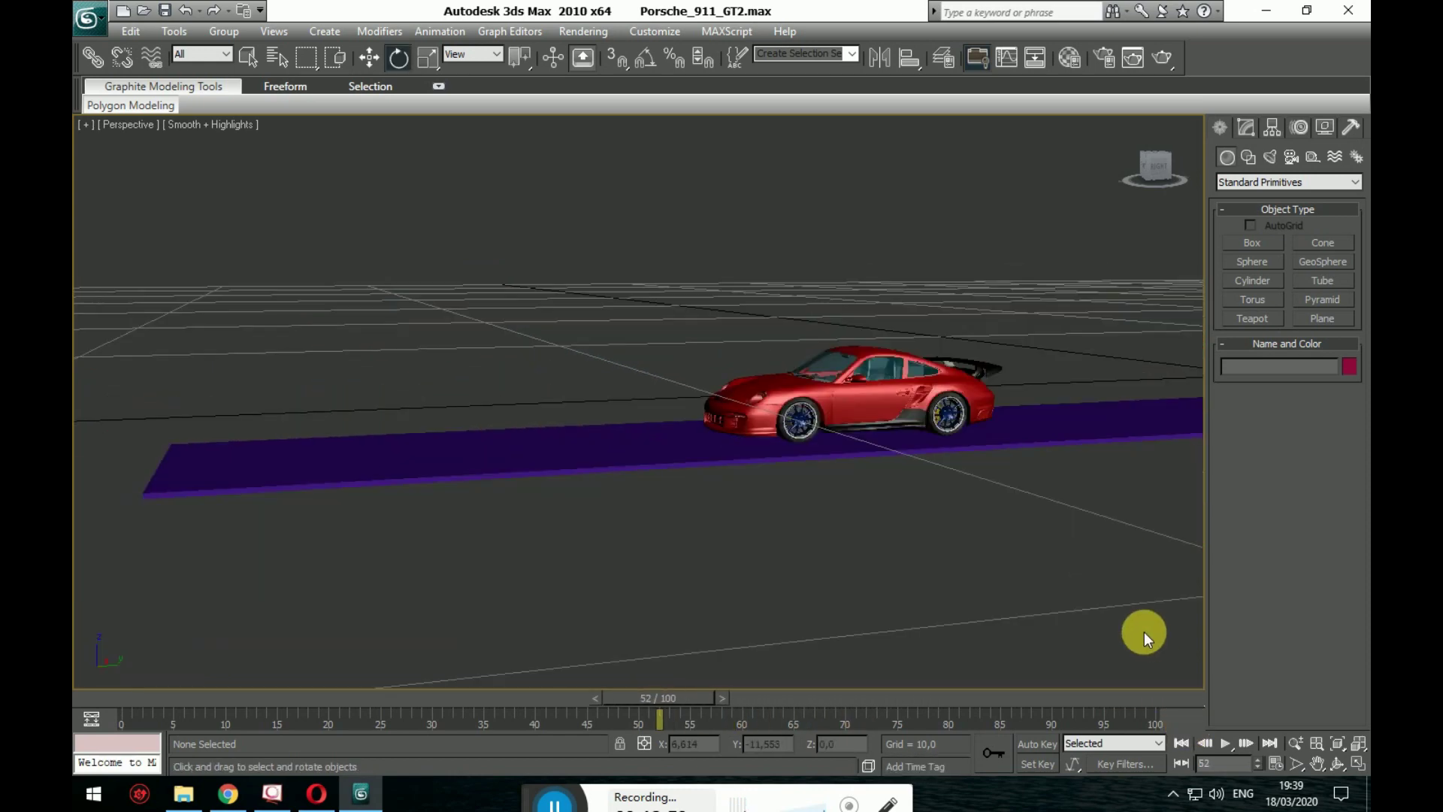
# - Replay the animation from a raised view of the whole road, stop it, and scrub to frame 99
pyautogui.click(1221, 743)
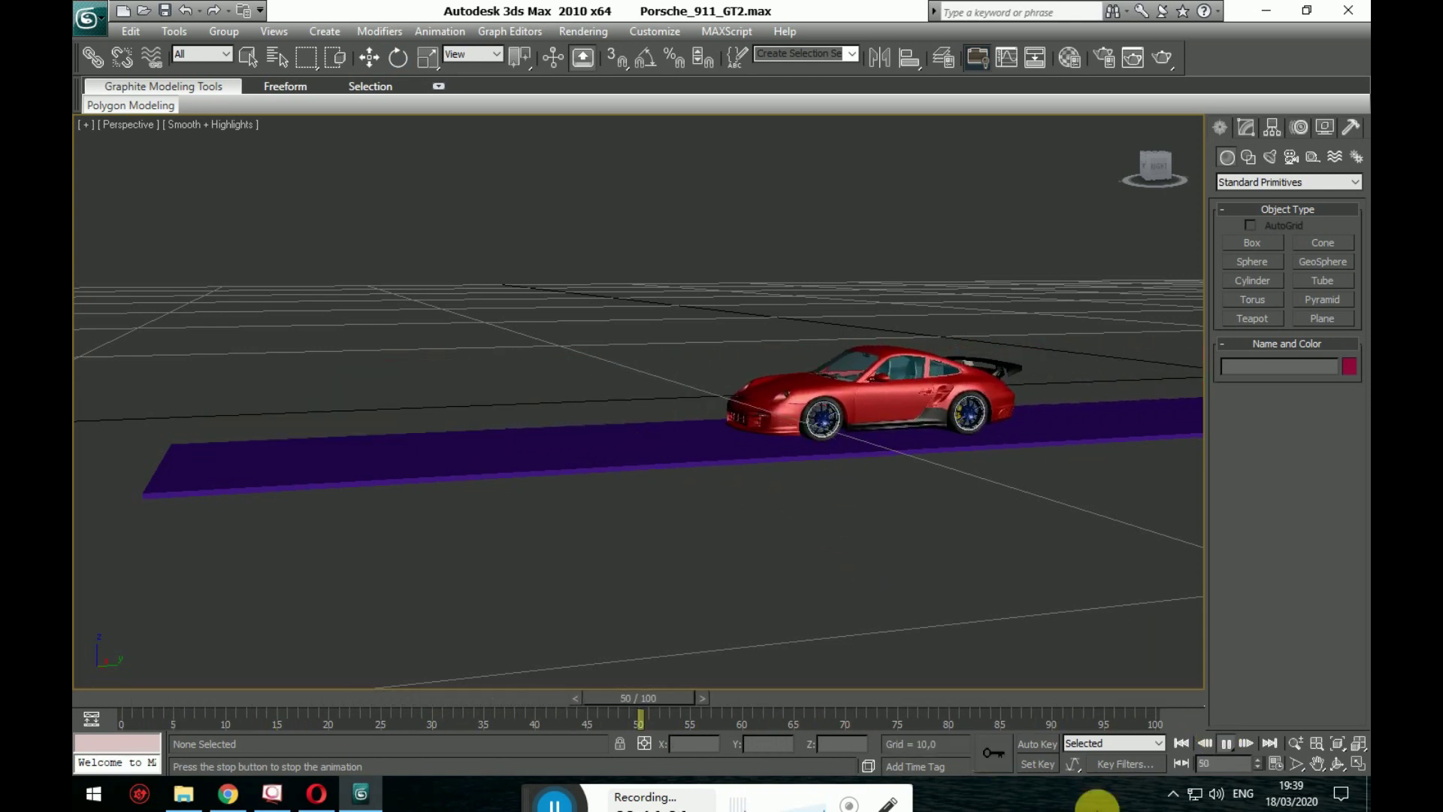
pyautogui.click(1226, 744)
pyautogui.keyDown('alt'); pyautogui.moveTo(831, 477); pyautogui.dragTo(825, 523, button='middle'); pyautogui.keyUp('alt')
pyautogui.scroll(-3, 838, 519)
pyautogui.scroll(2, 827, 538)
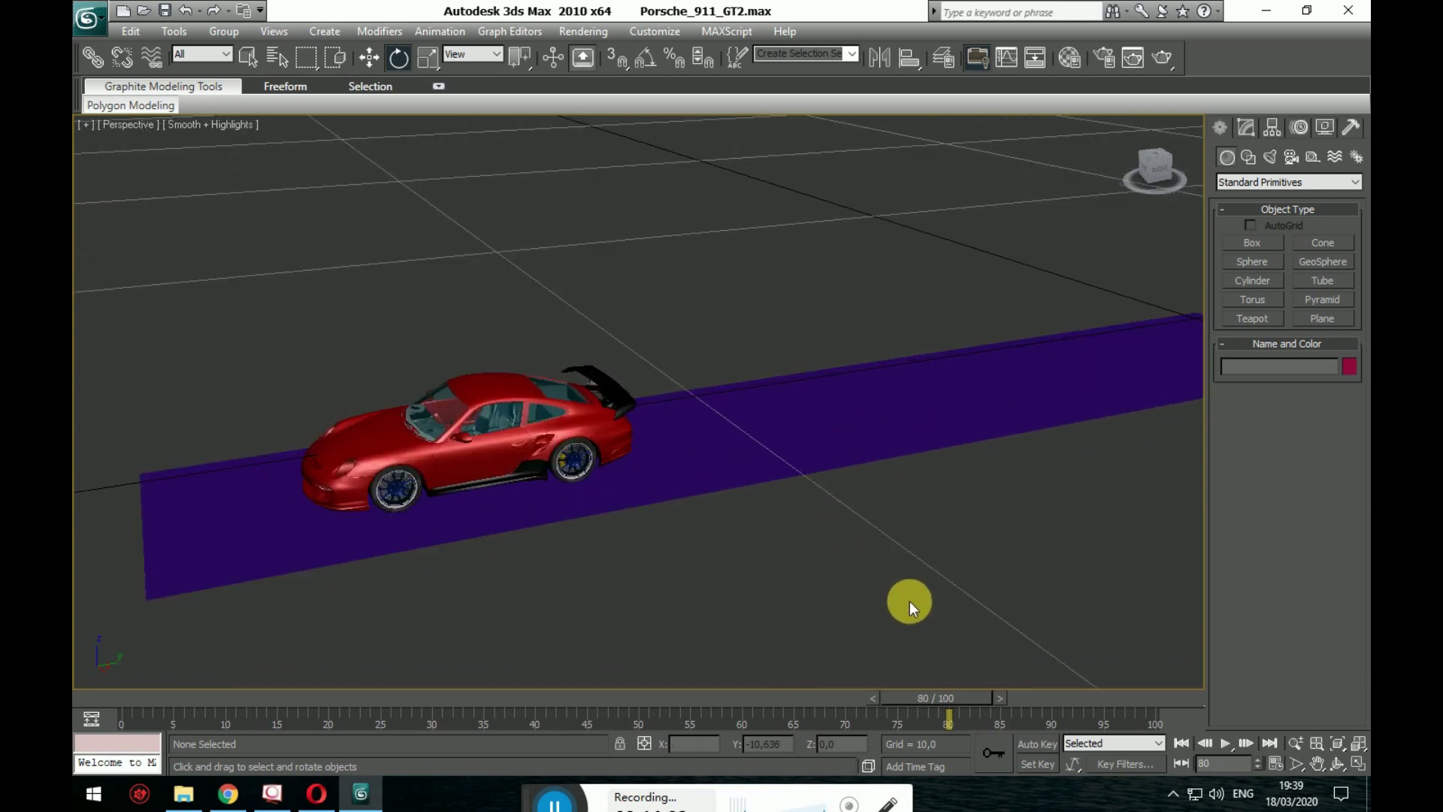
pyautogui.scroll(-2, 942, 630)
pyautogui.moveTo(982, 696); pyautogui.dragTo(1161, 705)
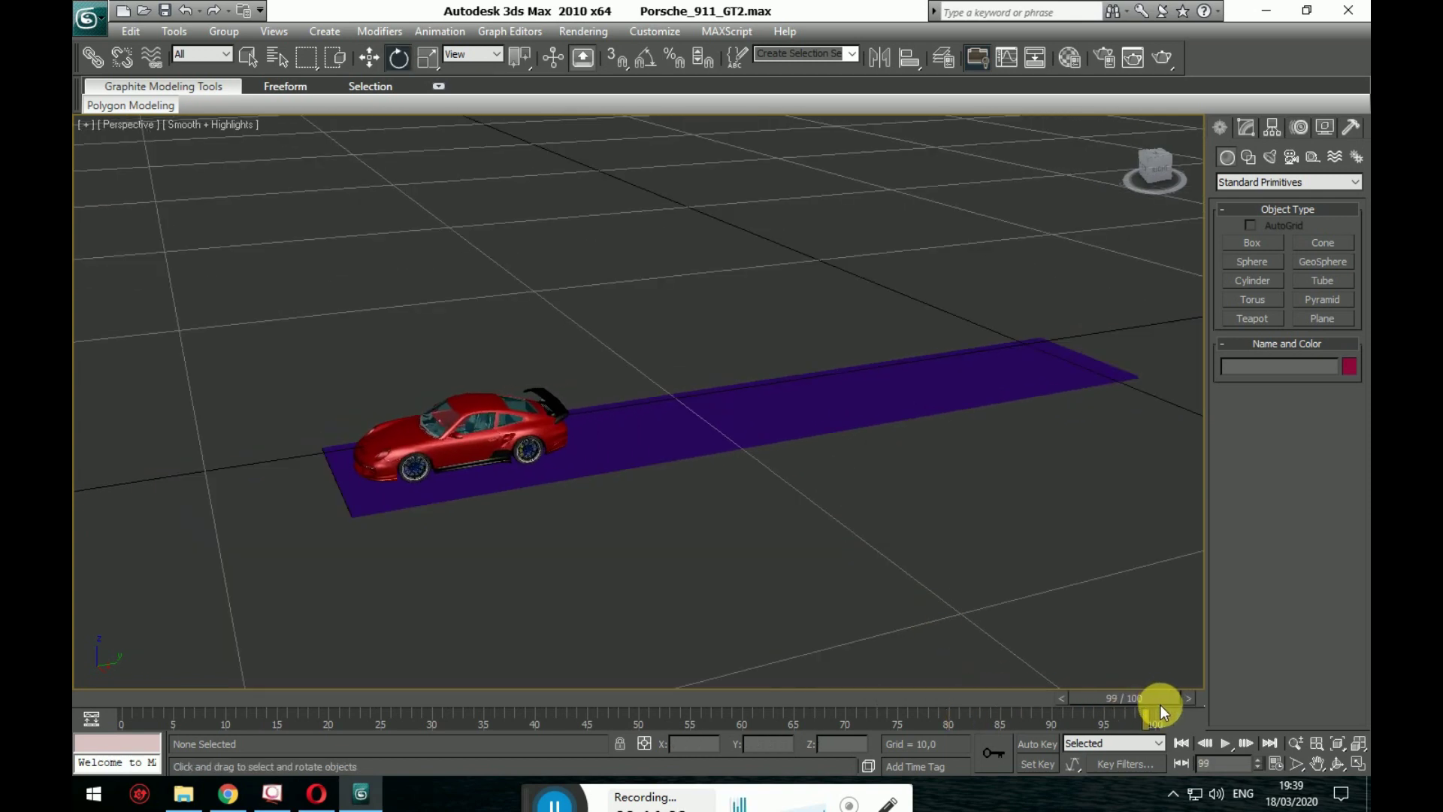
pyautogui.rightClick(1139, 719)
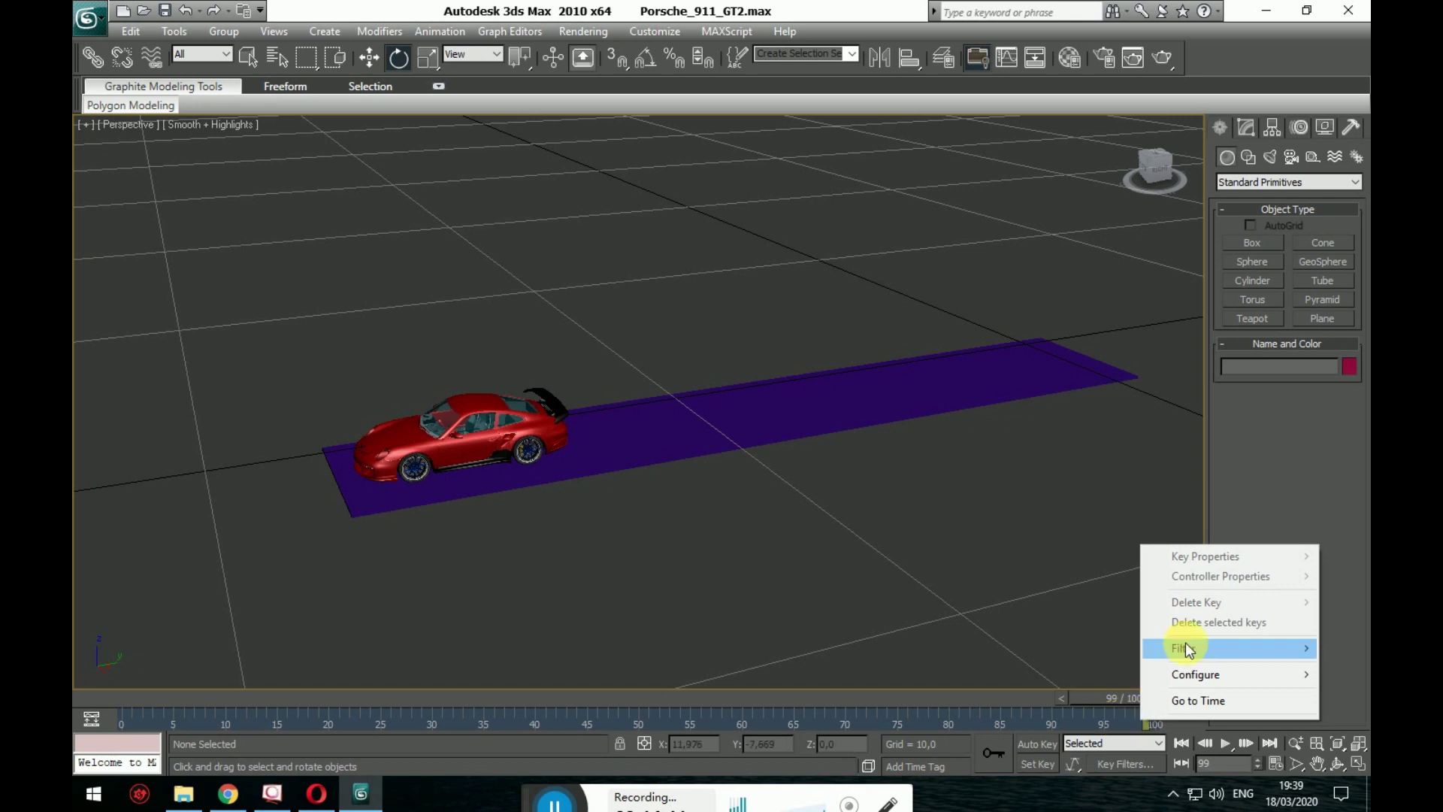
pyautogui.moveTo(1221, 646)
pyautogui.click(738, 586)
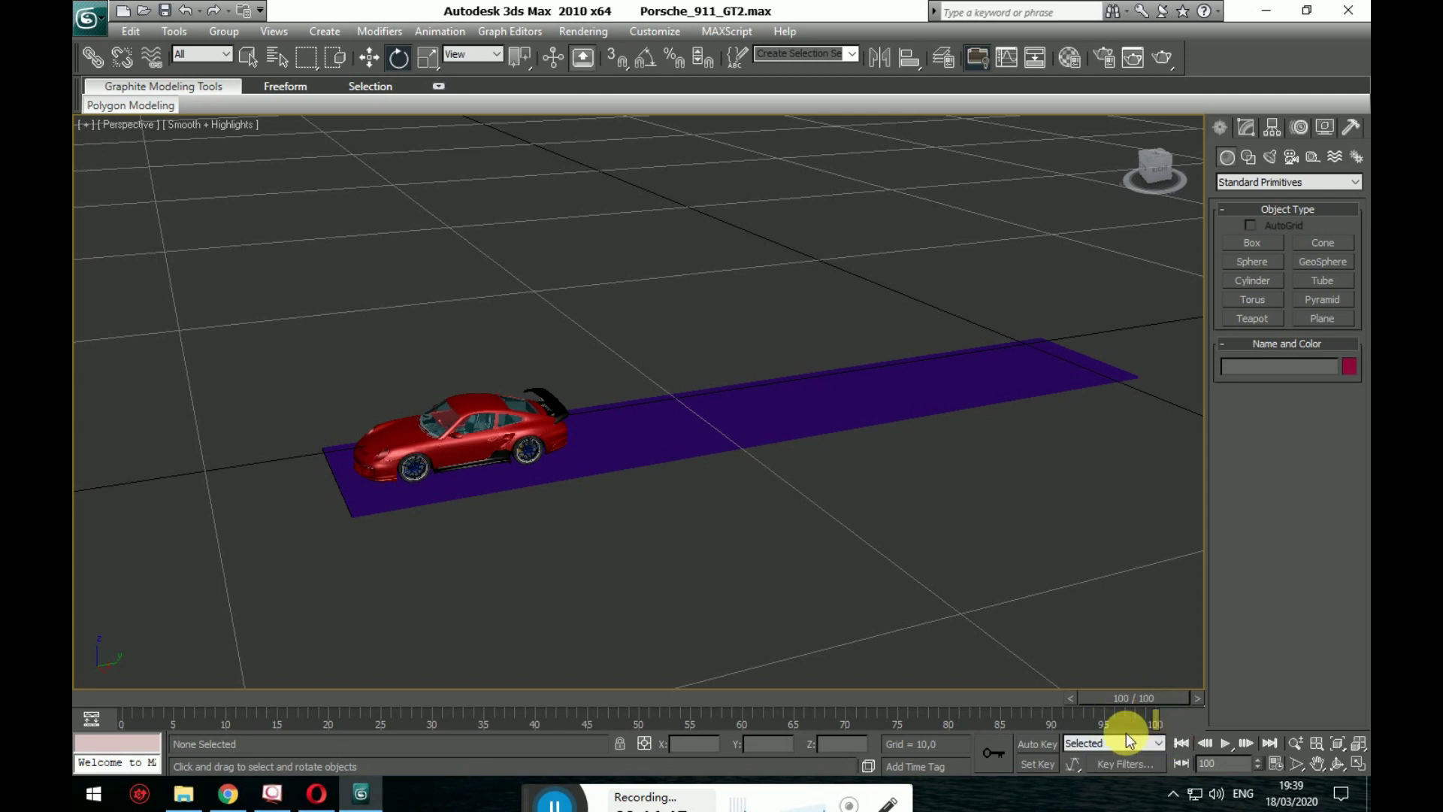
# - Extend the animation's time range to 1000 frames in the time configuration
pyautogui.click(1270, 764)
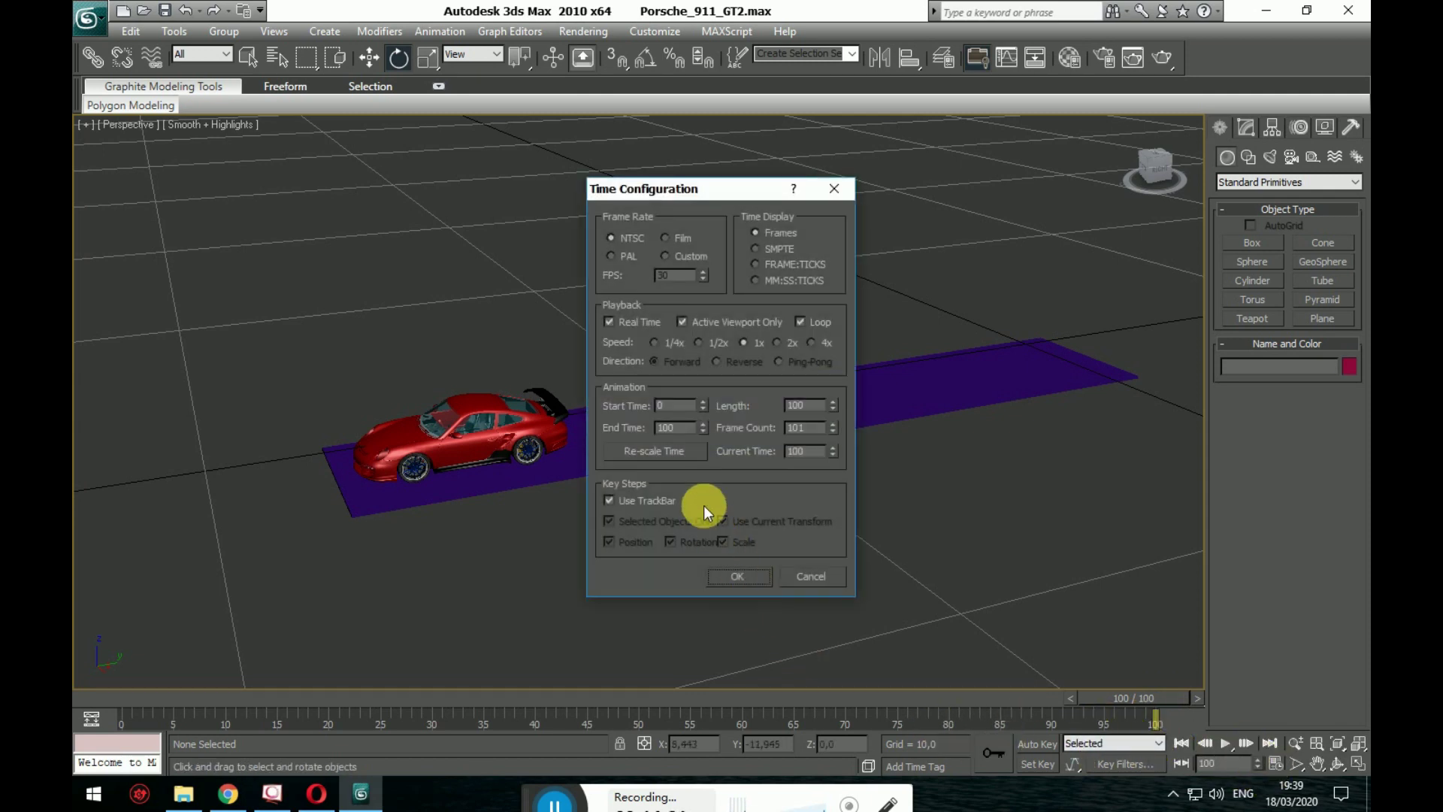
pyautogui.click(757, 576)
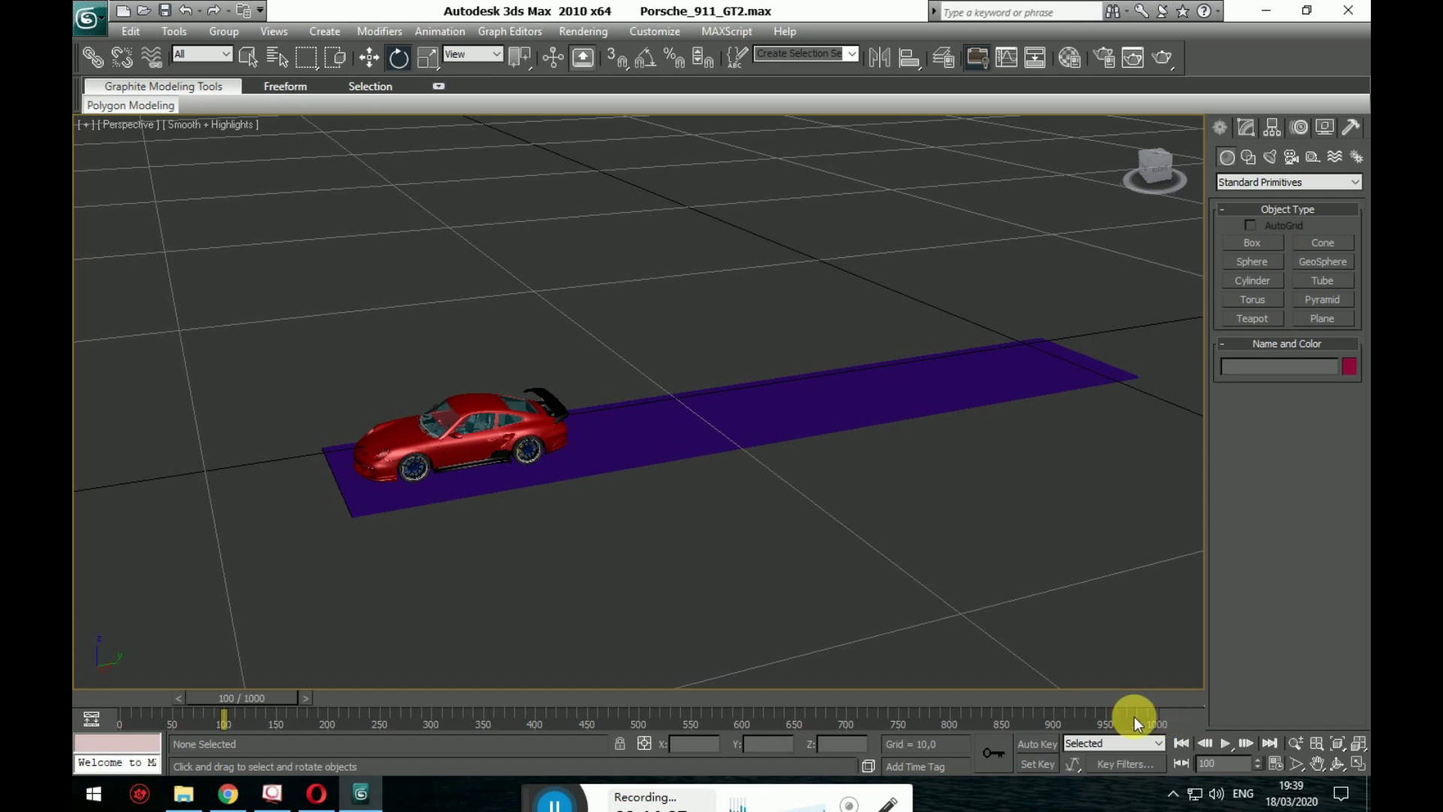
# - Return to frame 0, play the animation over the extended timeline, and stop it at frame 144
pyautogui.moveTo(193, 706); pyautogui.dragTo(117, 675)
pyautogui.press('e')
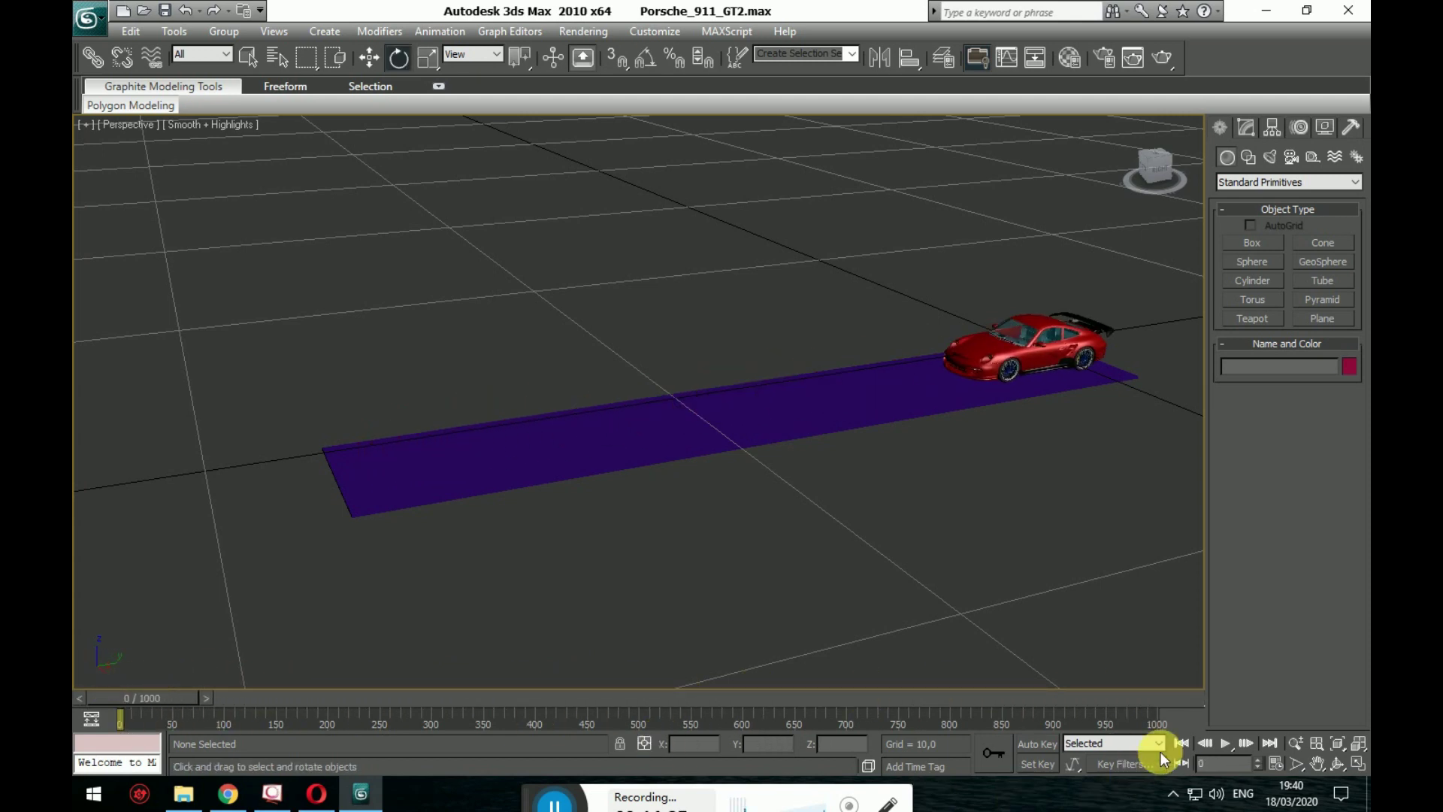
pyautogui.click(1228, 743)
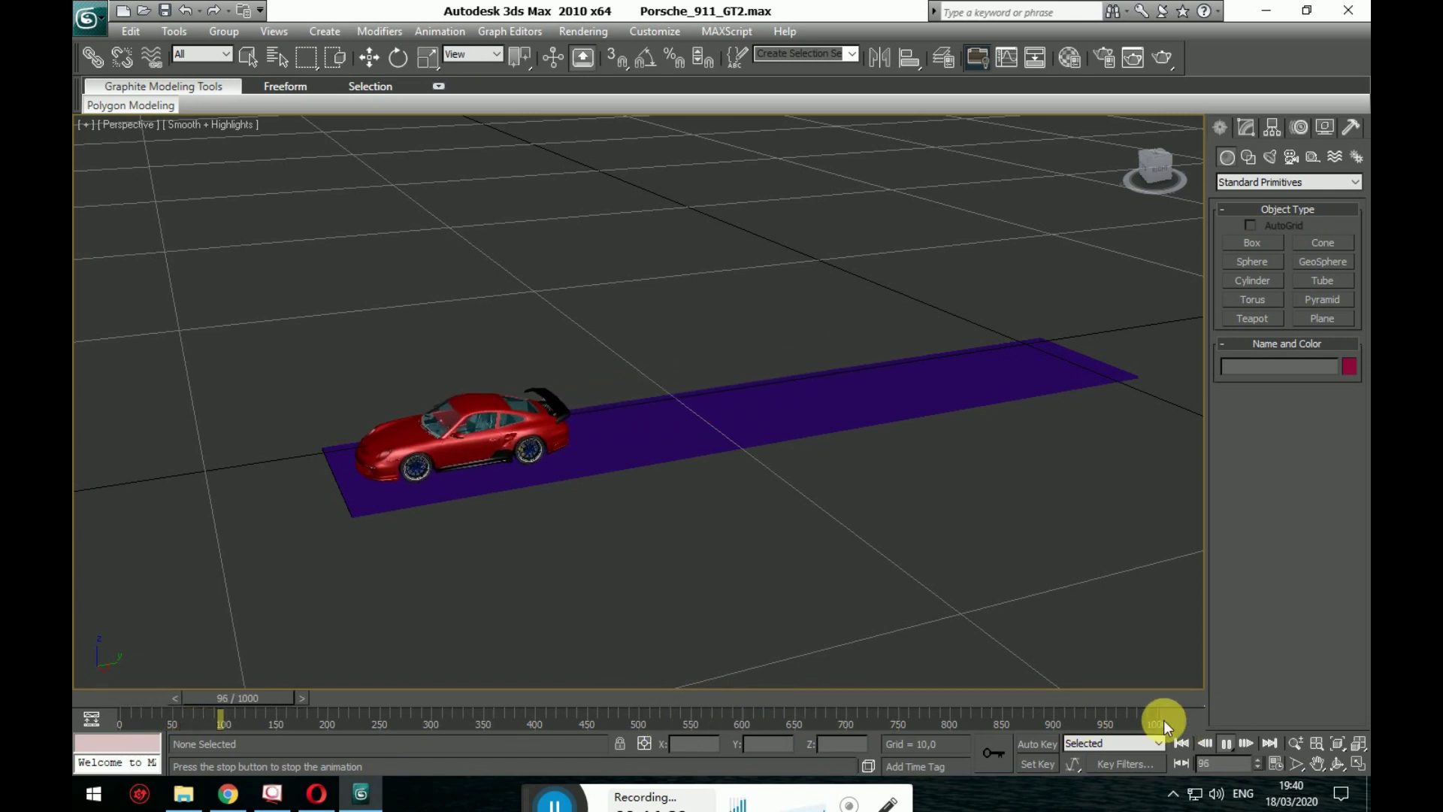
pyautogui.click(1226, 743)
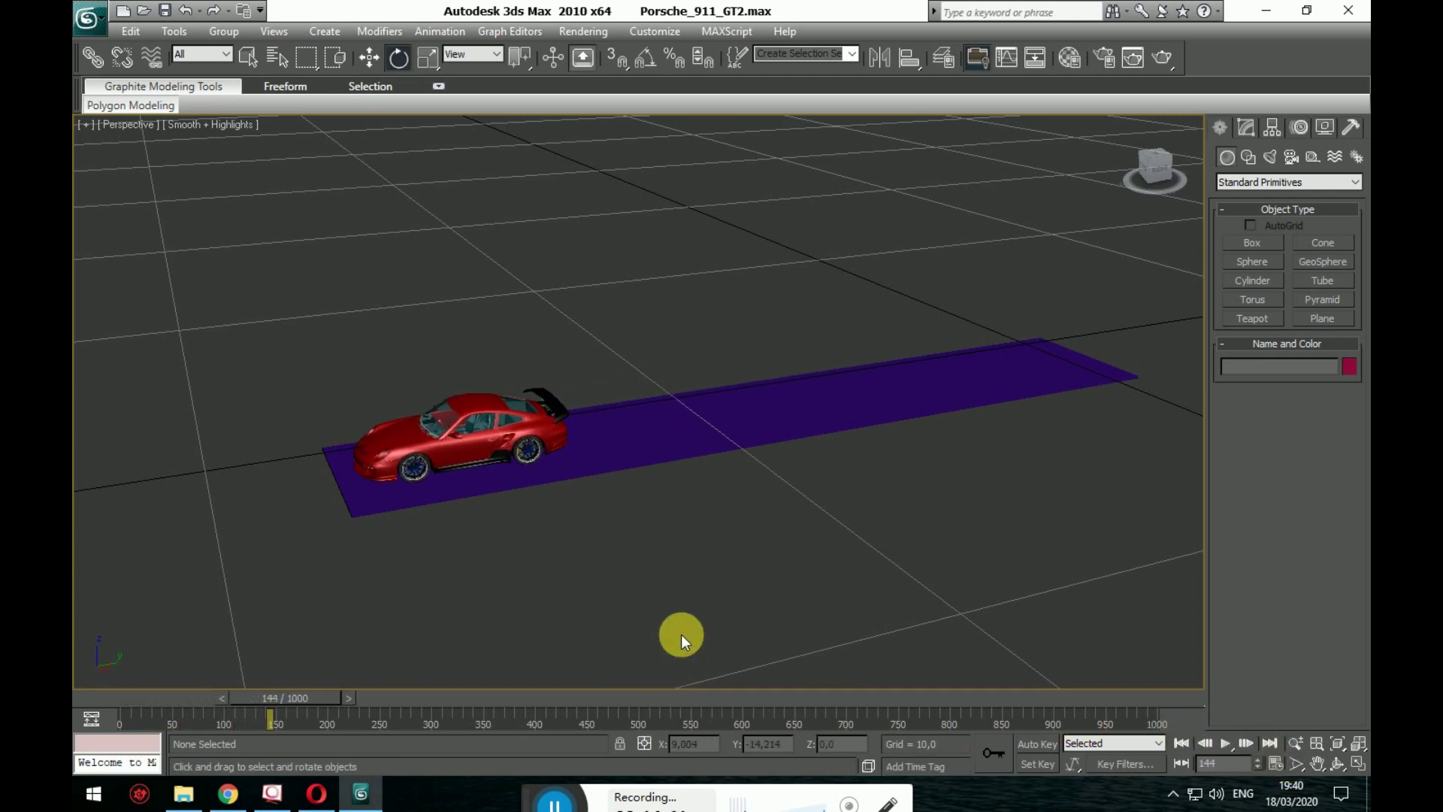
# - Return to frame 0, turn on Auto Key, and select the car's body and wheel parts at the road's start
pyautogui.moveTo(680, 635); pyautogui.dragTo(860, 554, button='middle')
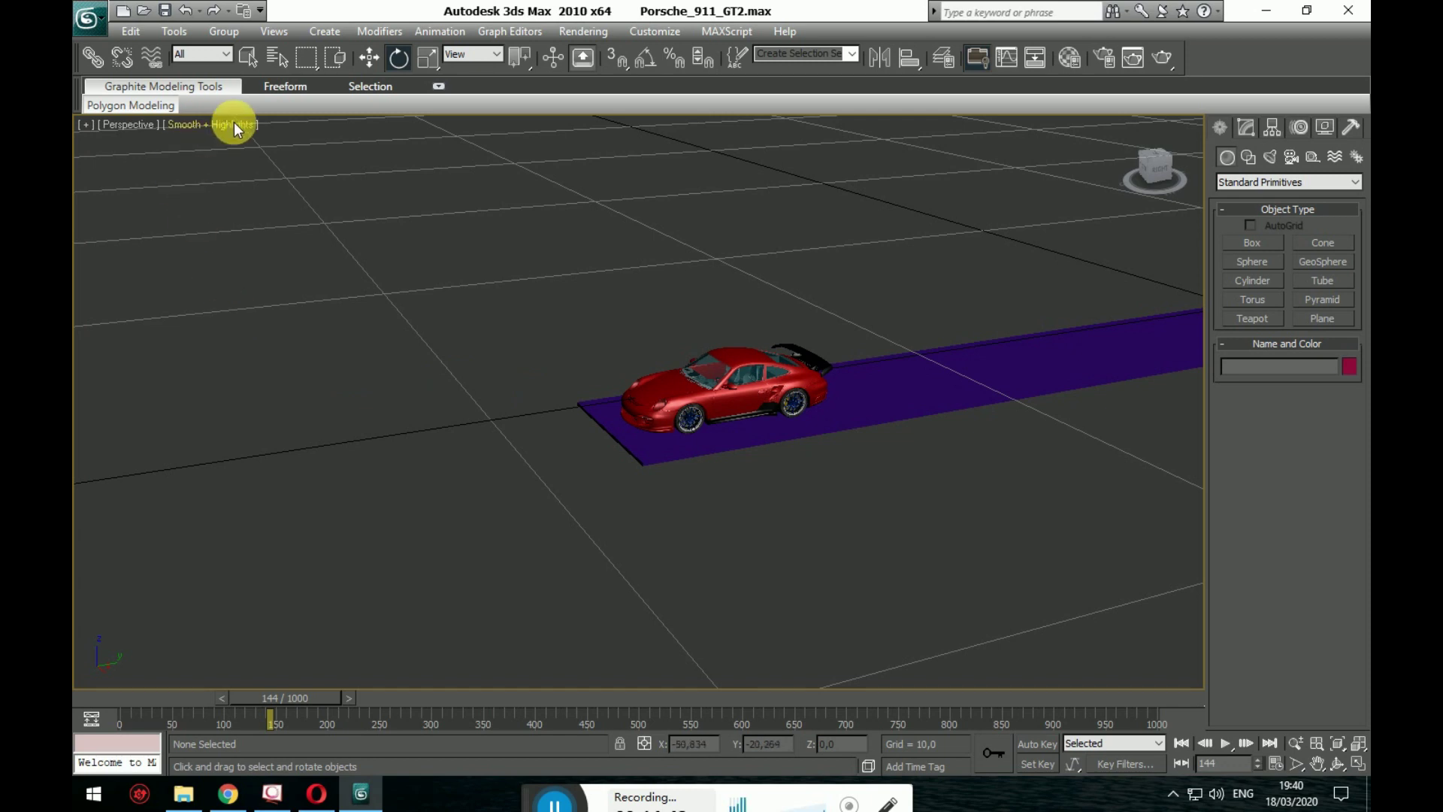
pyautogui.moveTo(850, 629); pyautogui.dragTo(814, 558, button='middle')
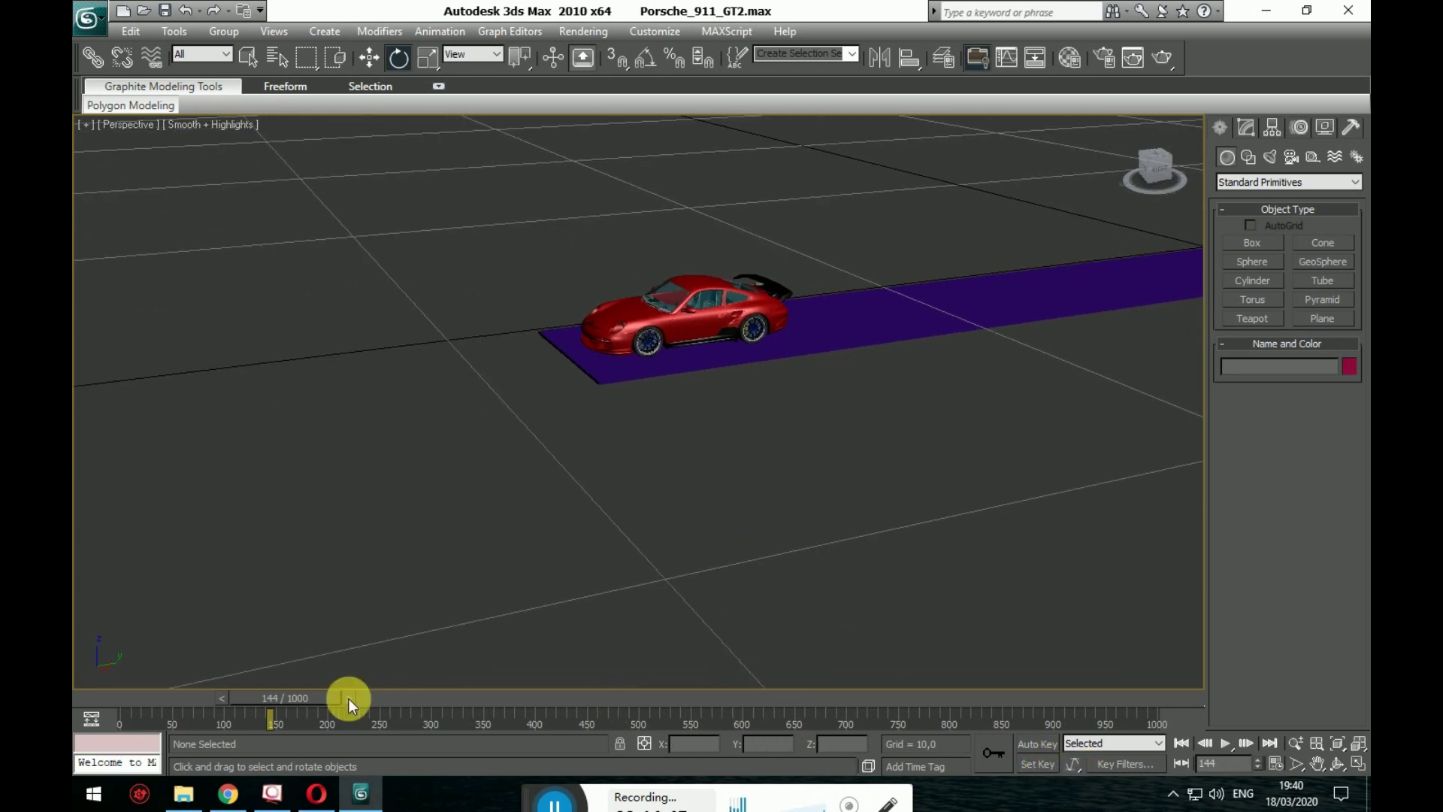
pyautogui.moveTo(349, 698); pyautogui.dragTo(219, 708)
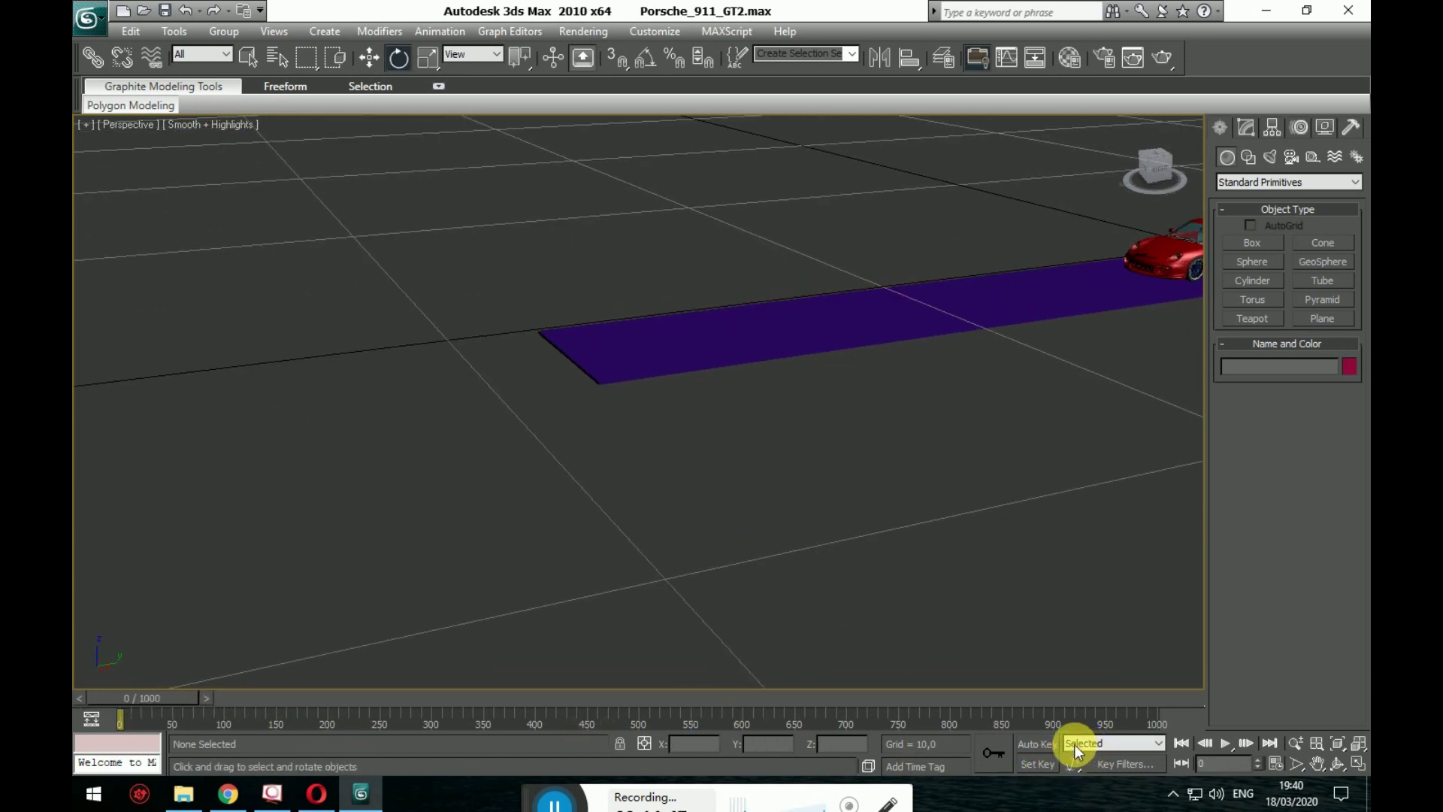
pyautogui.click(1038, 744)
pyautogui.moveTo(865, 666); pyautogui.dragTo(582, 610, button='middle')
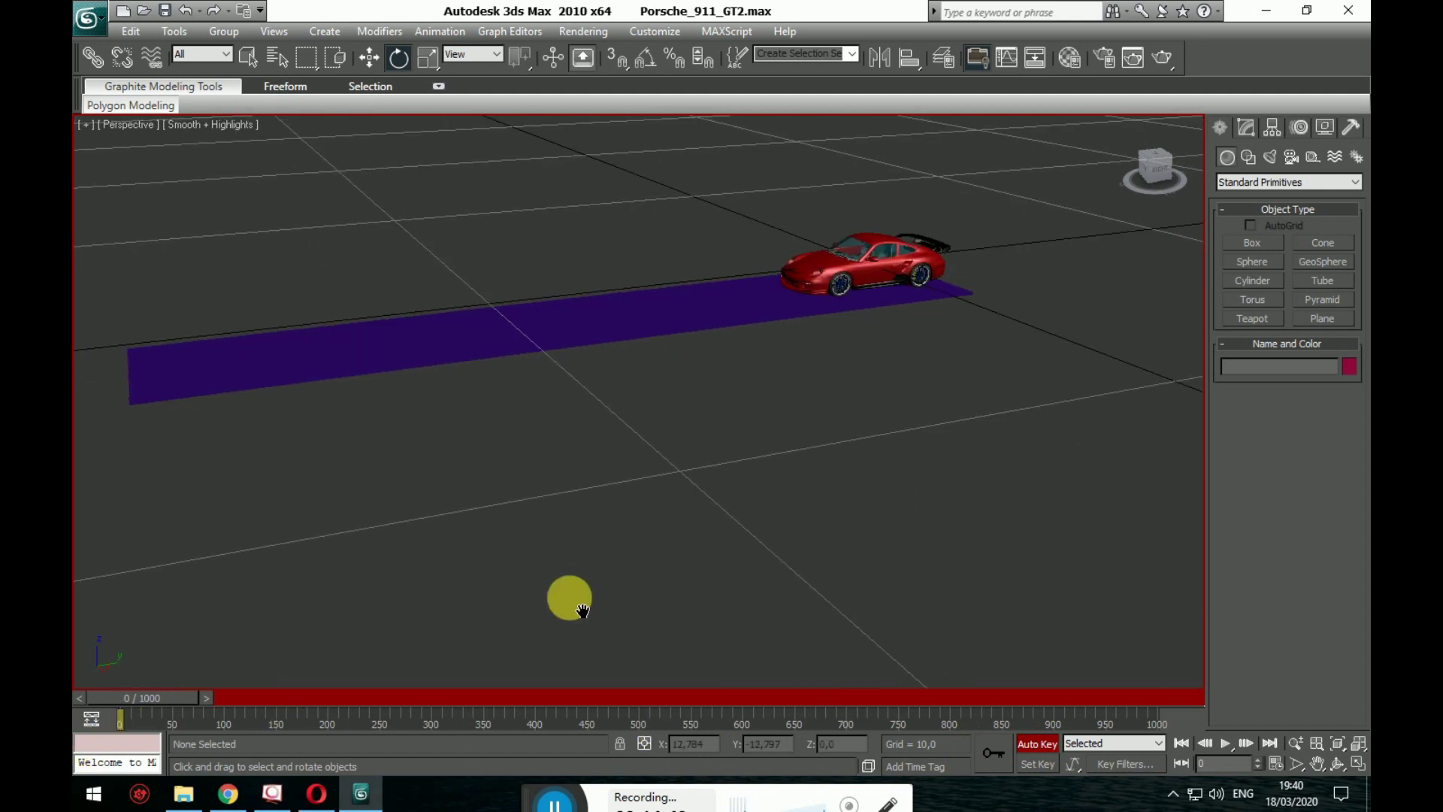
pyautogui.moveTo(959, 266); pyautogui.dragTo(969, 299)
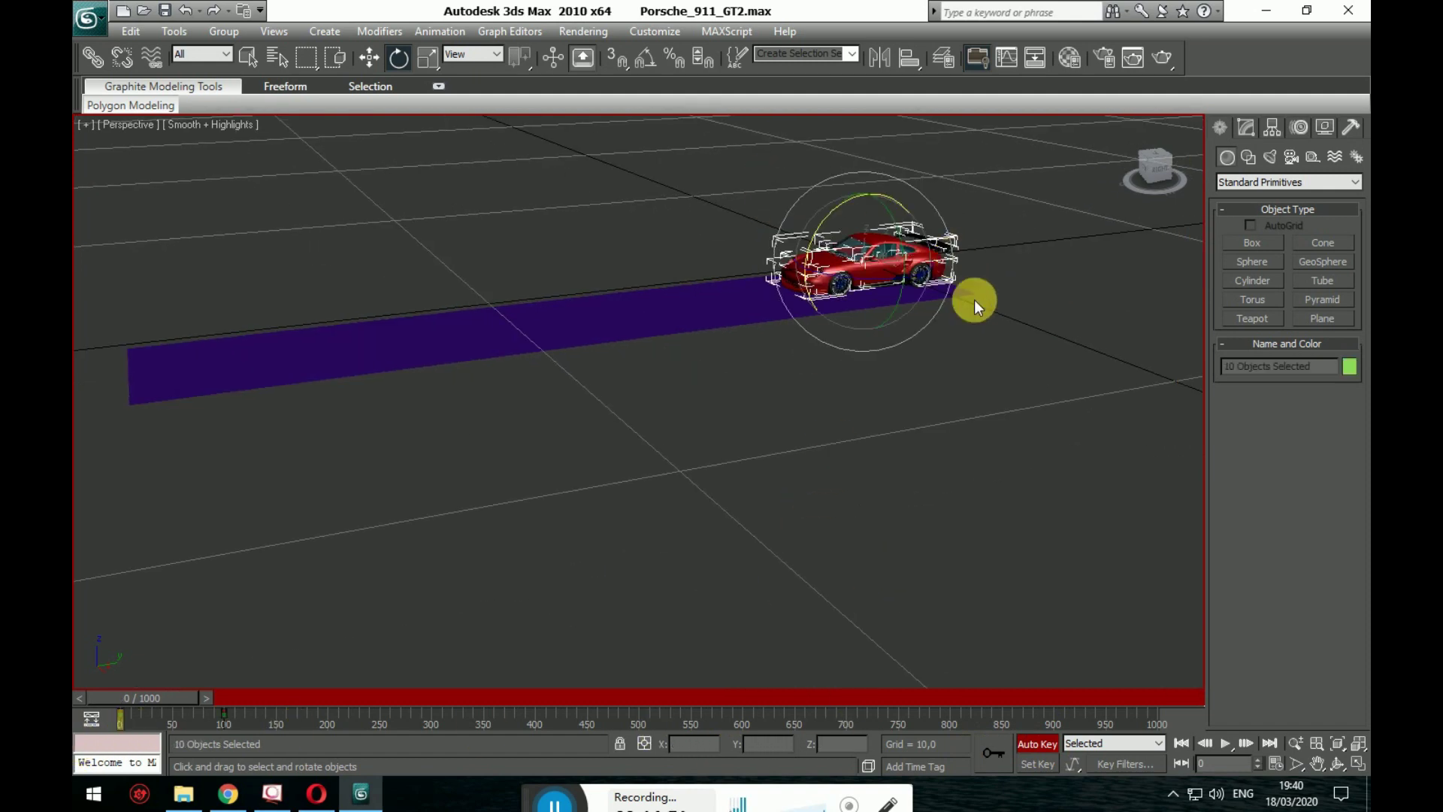
pyautogui.keyDown('alt'); pyautogui.moveTo(970, 299); pyautogui.dragTo(985, 428, button='middle'); pyautogui.keyUp('alt')
pyautogui.scroll(3, 985, 429)
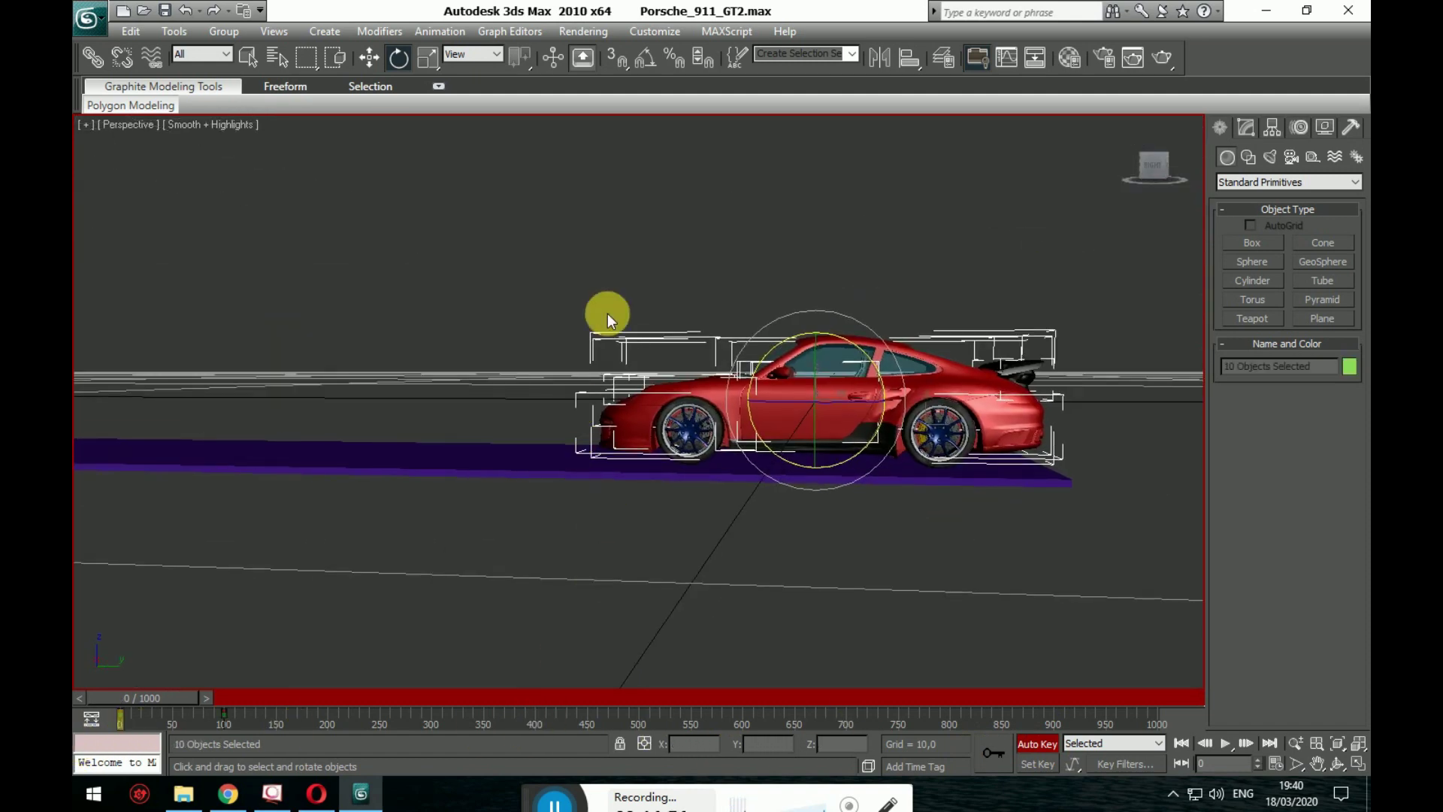
pyautogui.moveTo(596, 261); pyautogui.dragTo(1085, 415)
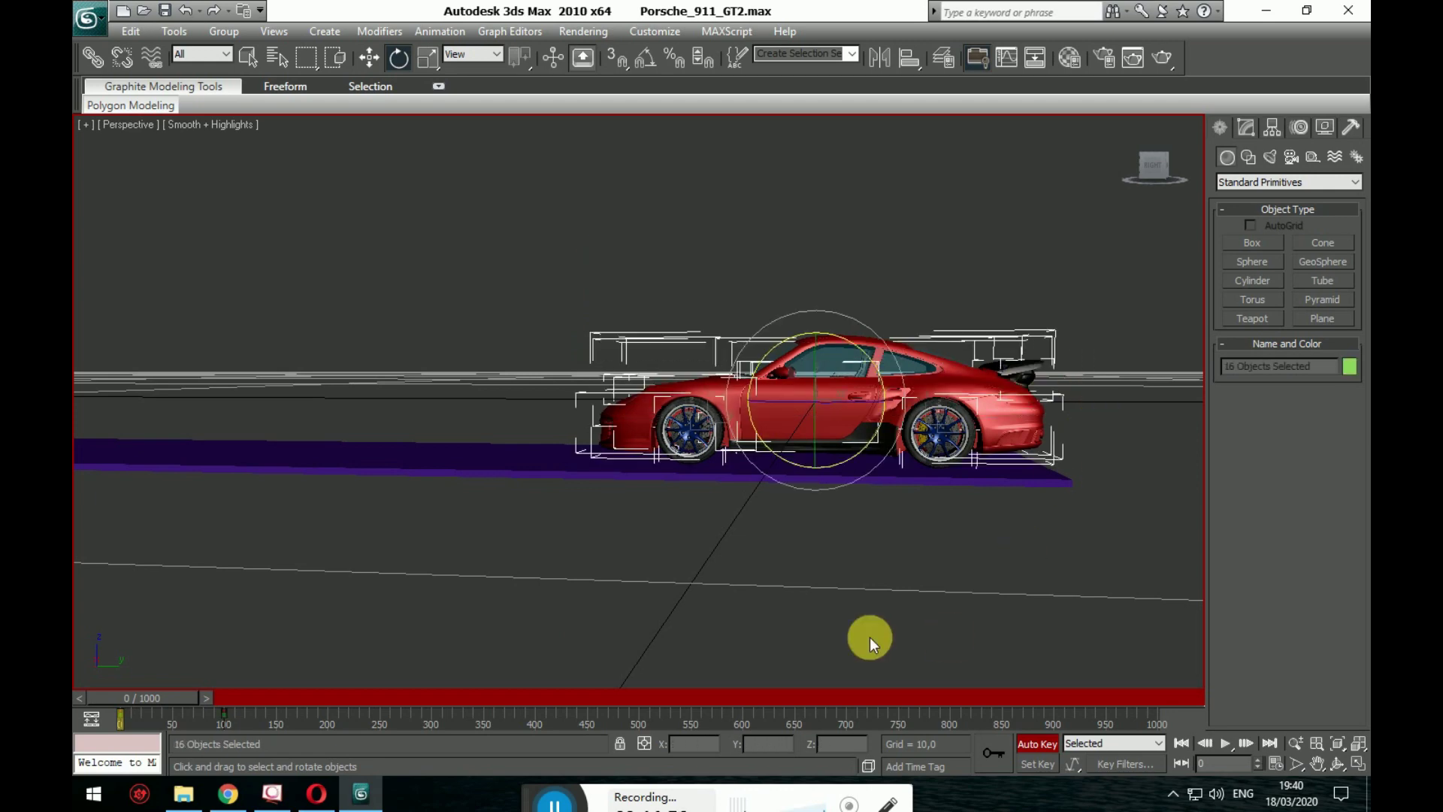
pyautogui.keyDown('alt'); pyautogui.moveTo(869, 638); pyautogui.dragTo(601, 616, button='middle'); pyautogui.keyUp('alt')
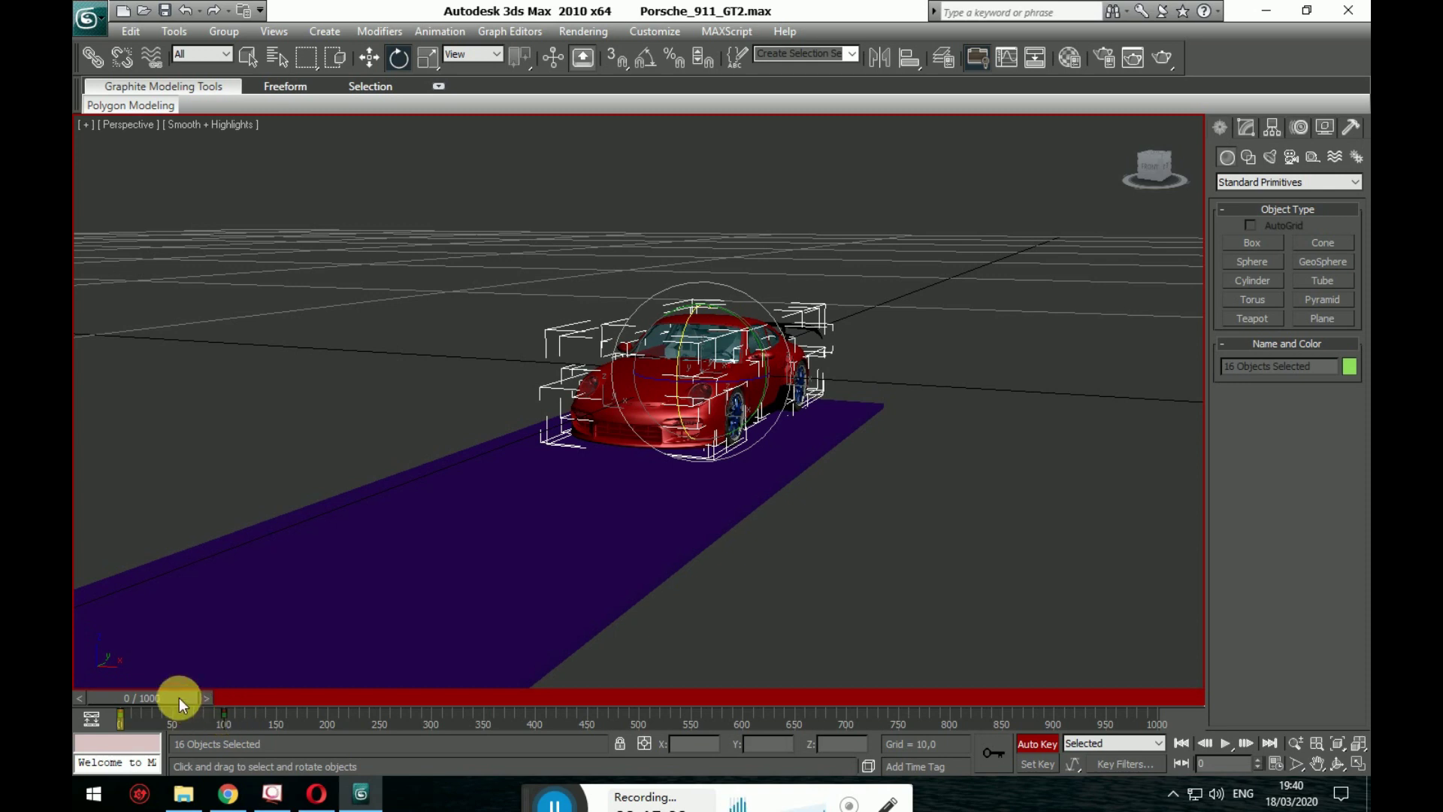
# - Advance the timeline to frame 250 with the selected car parts in view at the road's end
pyautogui.moveTo(178, 698); pyautogui.dragTo(278, 696)
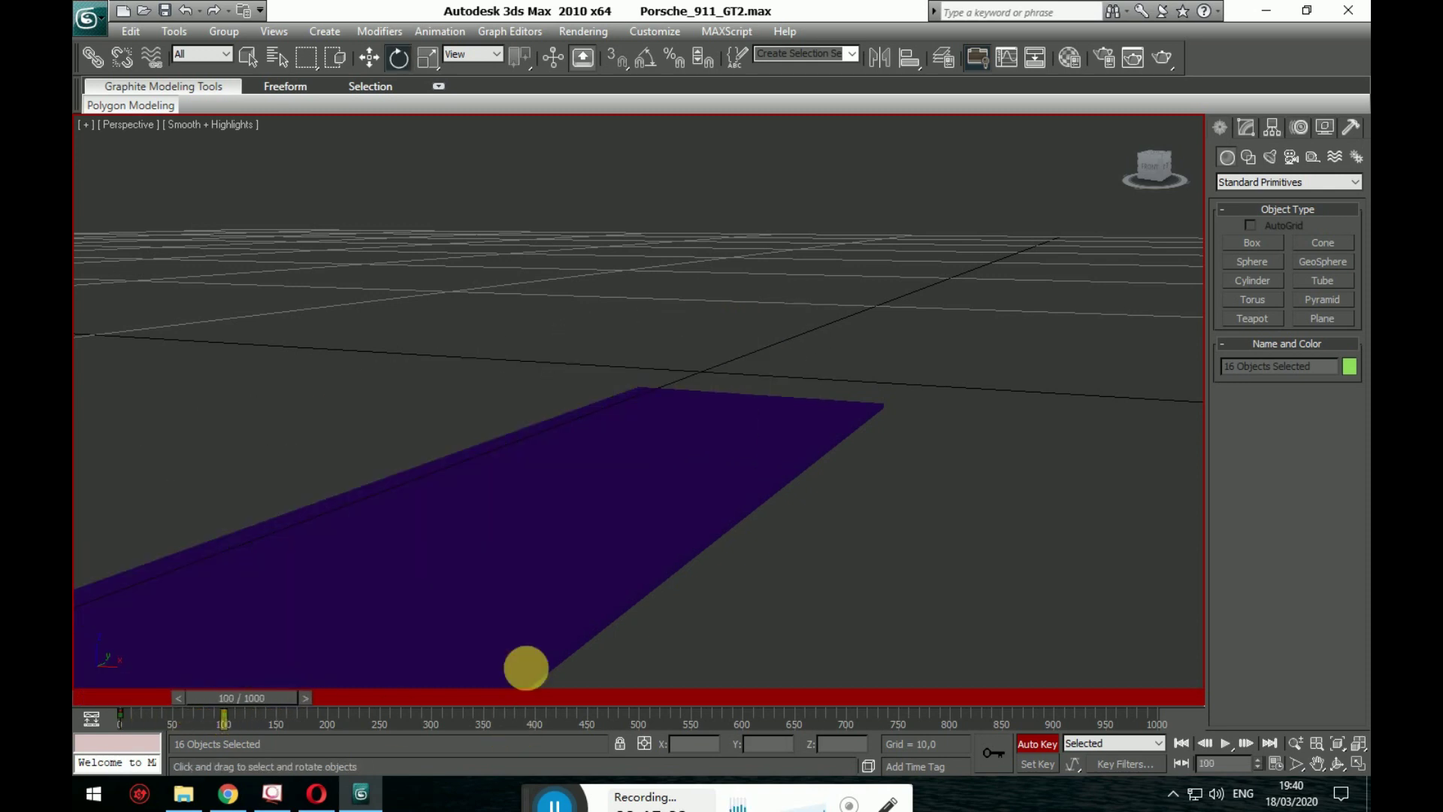
pyautogui.scroll(-6, 821, 428)
pyautogui.moveTo(209, 702); pyautogui.dragTo(372, 697)
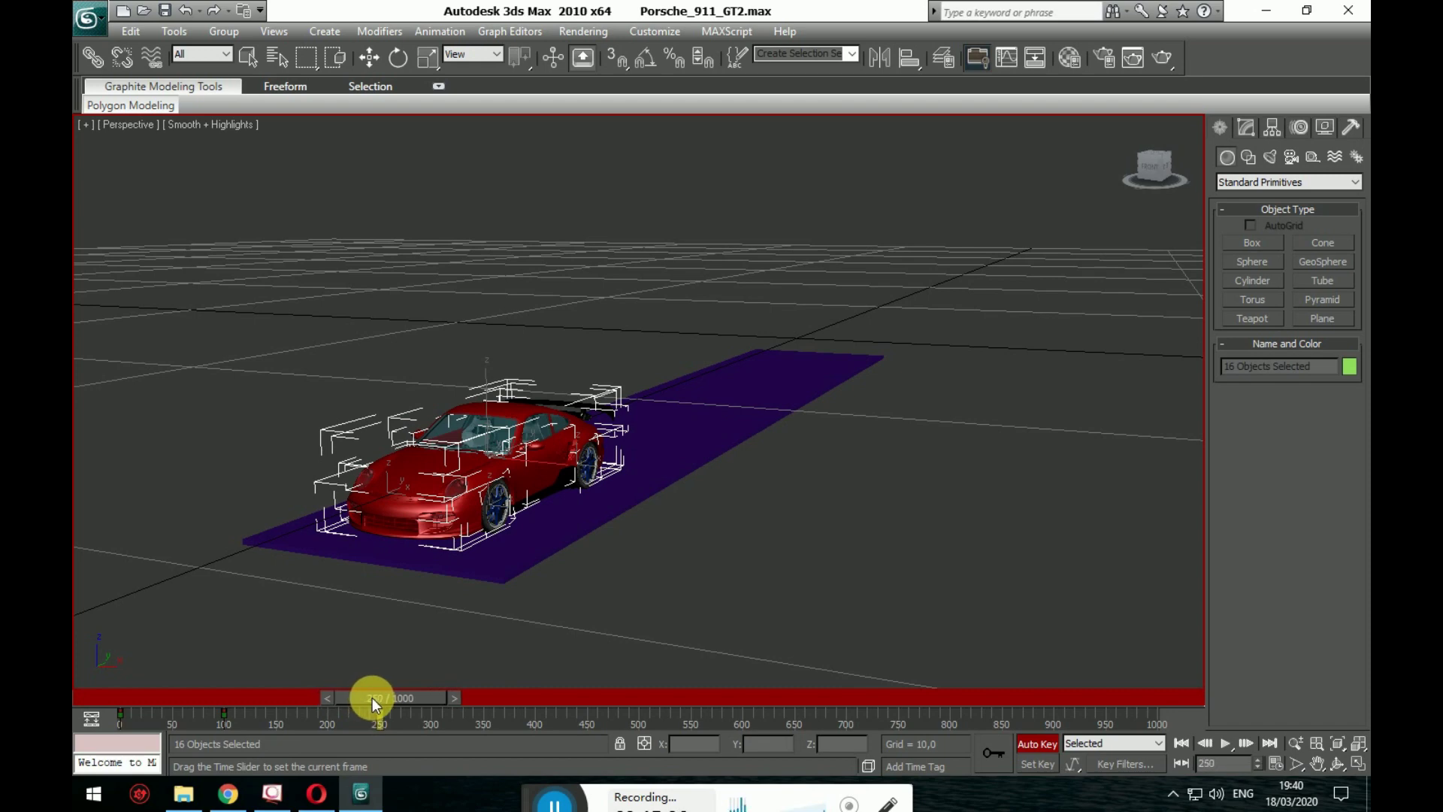
pyautogui.press('e')
pyautogui.scroll(3, 616, 561)
pyautogui.scroll(-3, 594, 554)
pyautogui.moveTo(575, 548); pyautogui.dragTo(847, 476, button='middle')
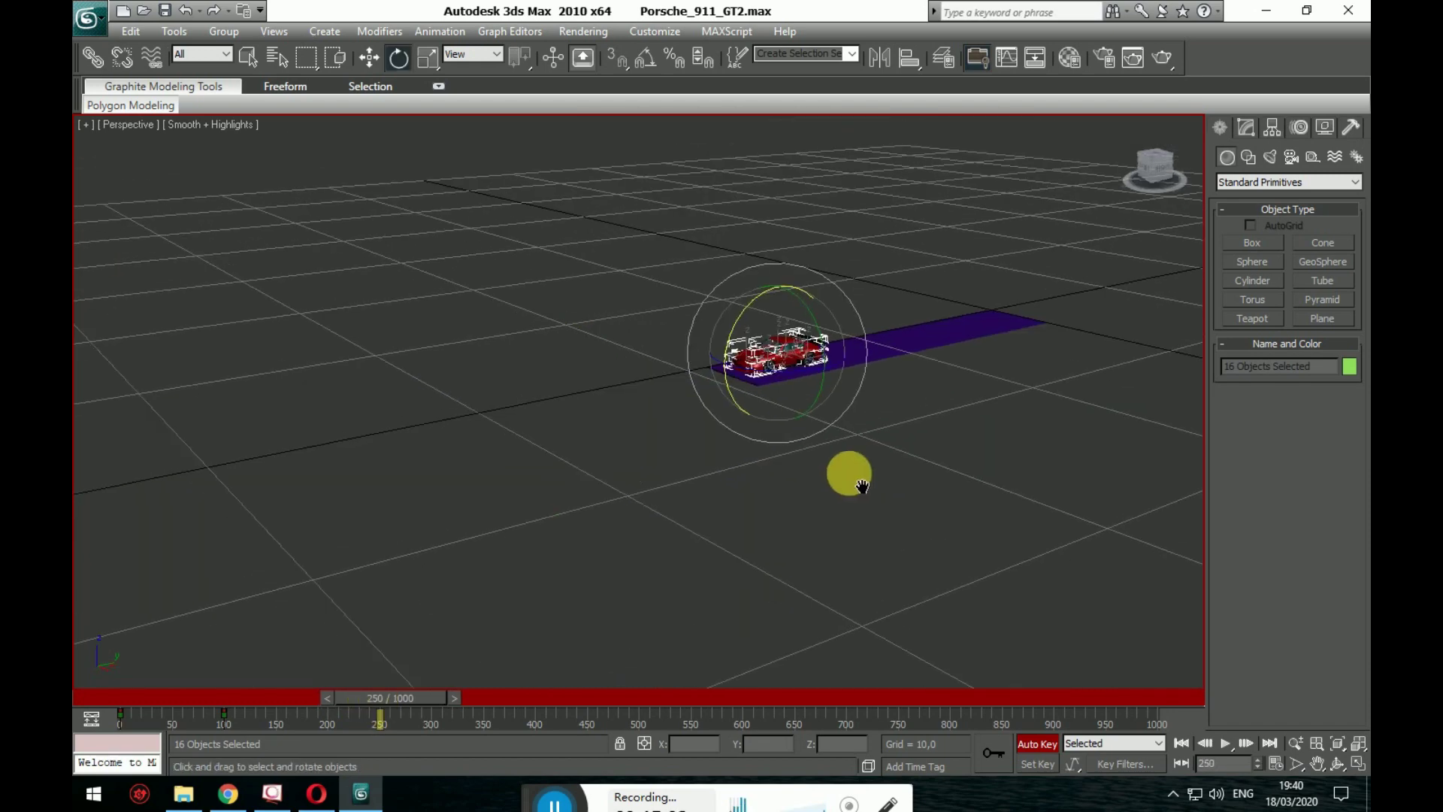
# - Try to move the selected car parts along Y beyond the road's end, and undo the move
pyautogui.click(368, 58)
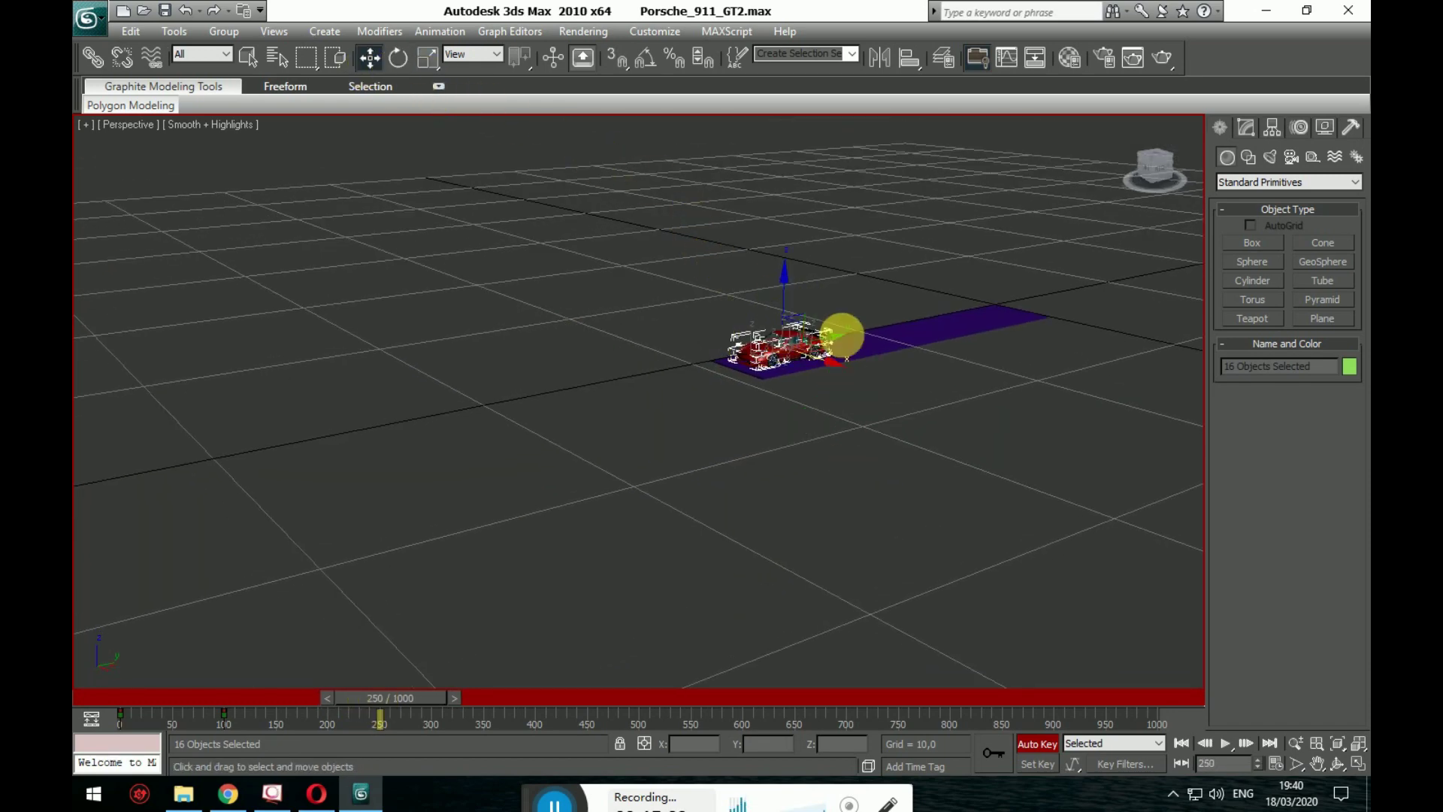
pyautogui.keyDown('alt'); pyautogui.moveTo(845, 444); pyautogui.dragTo(799, 376, button='middle'); pyautogui.keyUp('alt')
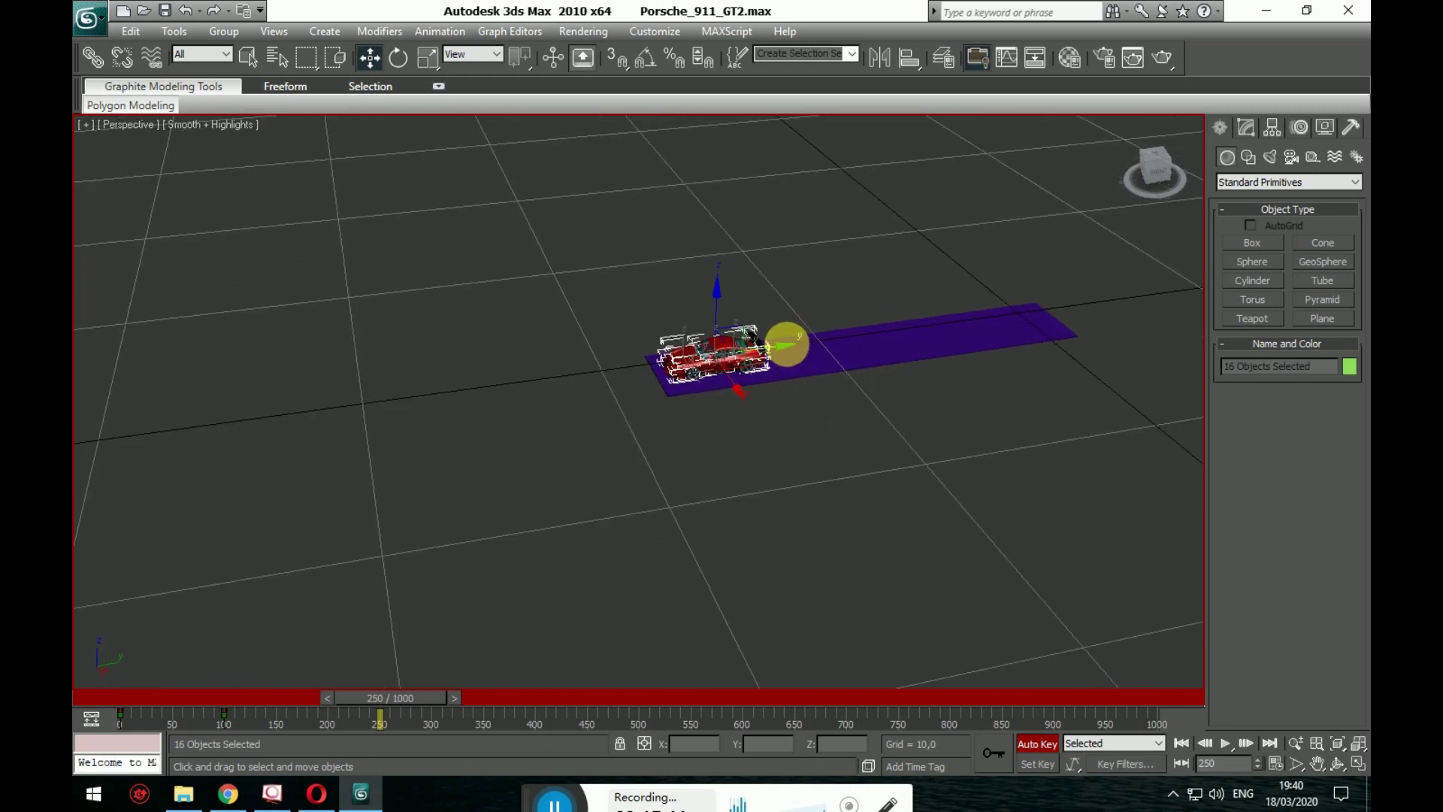
pyautogui.moveTo(782, 345); pyautogui.dragTo(496, 384)
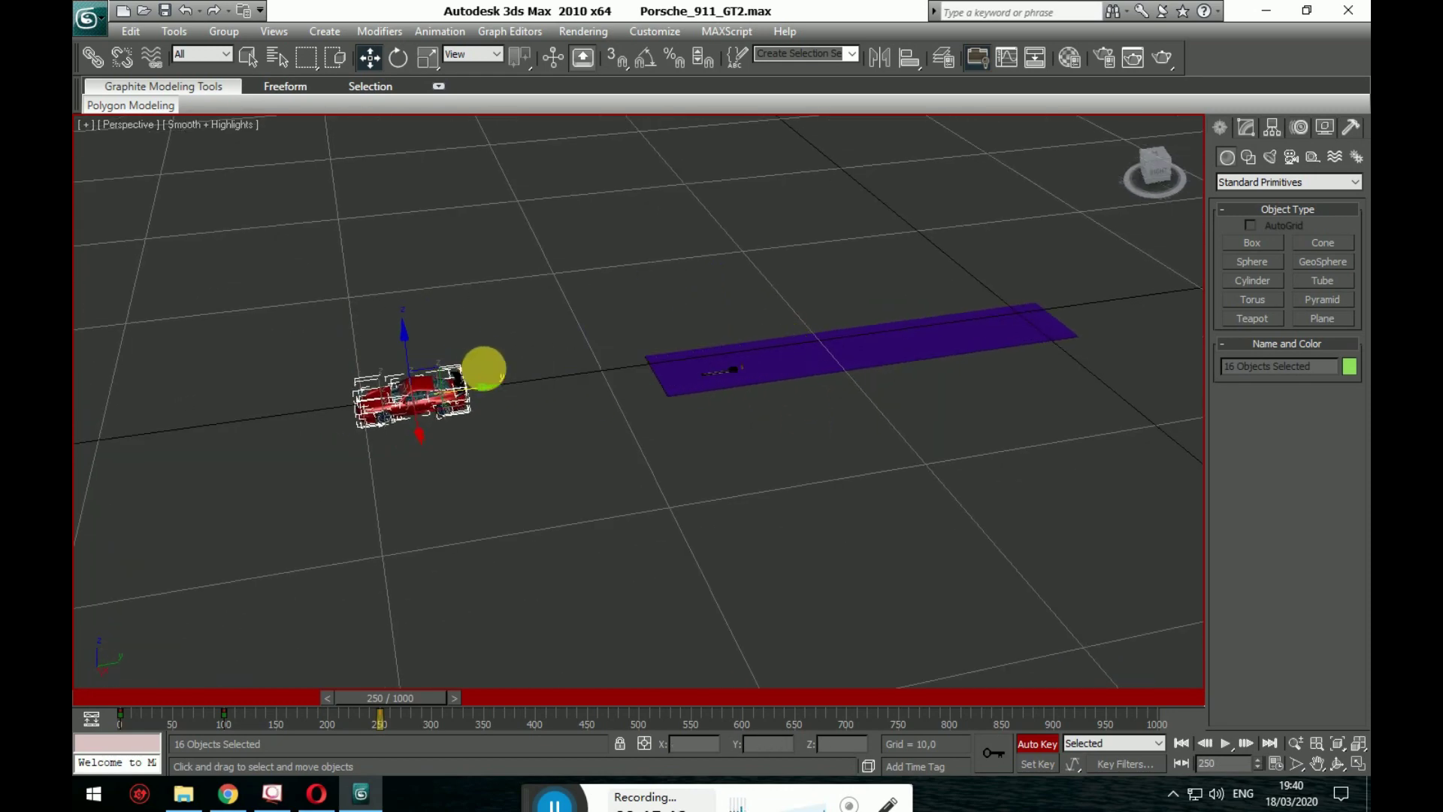
pyautogui.keyDown('alt'); pyautogui.moveTo(497, 384); pyautogui.dragTo(722, 493, button='middle'); pyautogui.keyUp('alt')
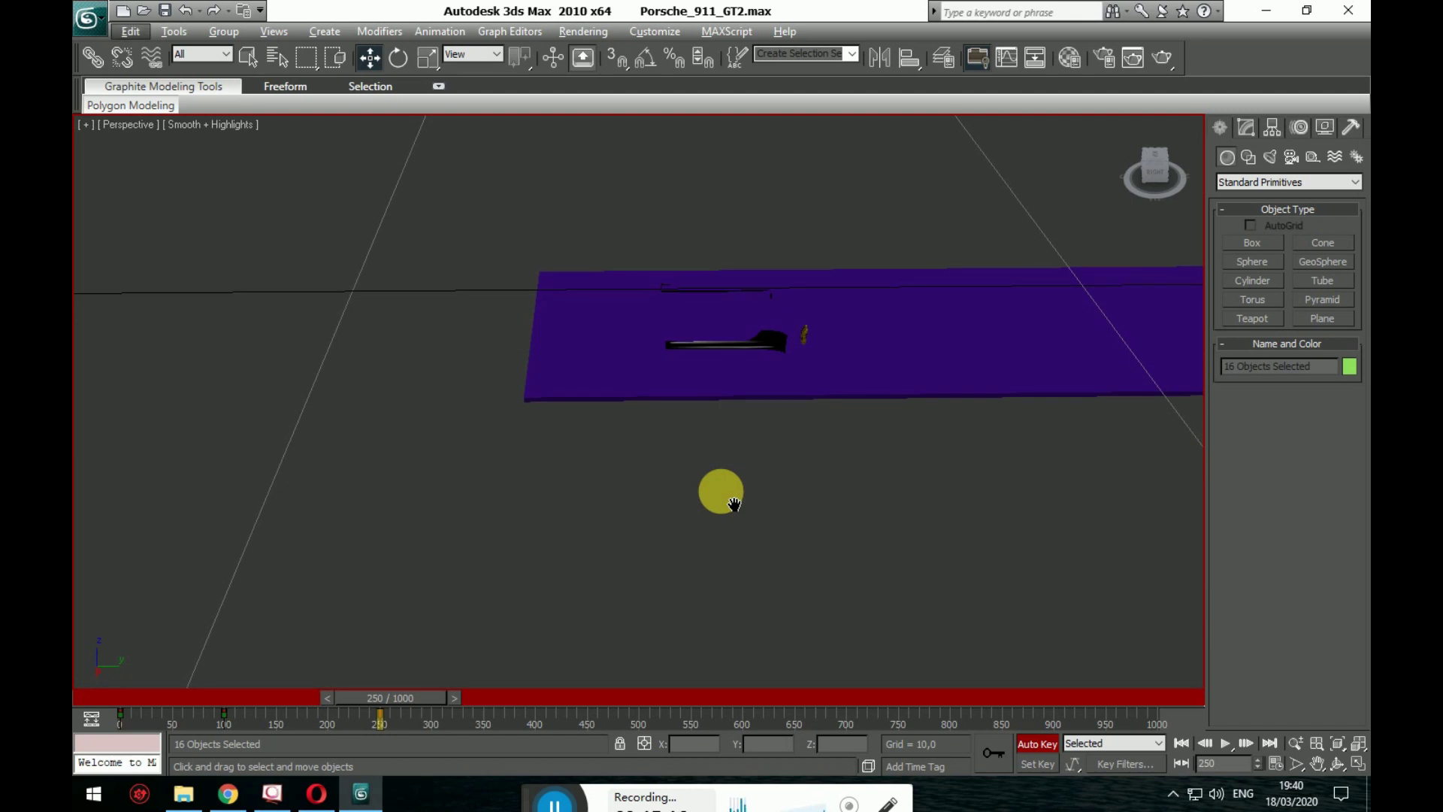
# - Select all 19 car objects and move them along Y far beyond the road's end at frame 250
pyautogui.moveTo(516, 161); pyautogui.dragTo(963, 439)
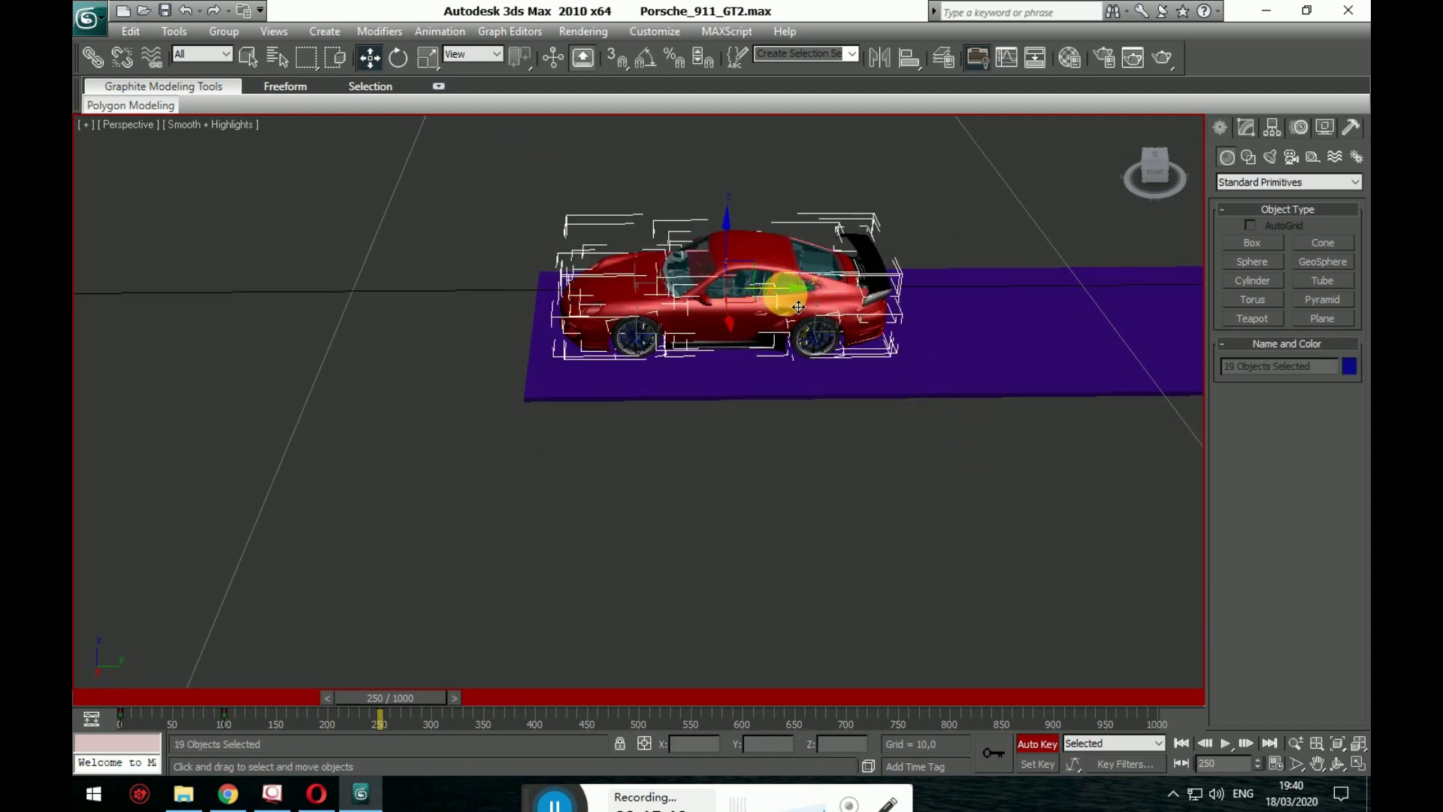
pyautogui.moveTo(782, 290); pyautogui.dragTo(499, 360)
pyautogui.scroll(-4, 724, 404)
pyautogui.scroll(-3, 723, 404)
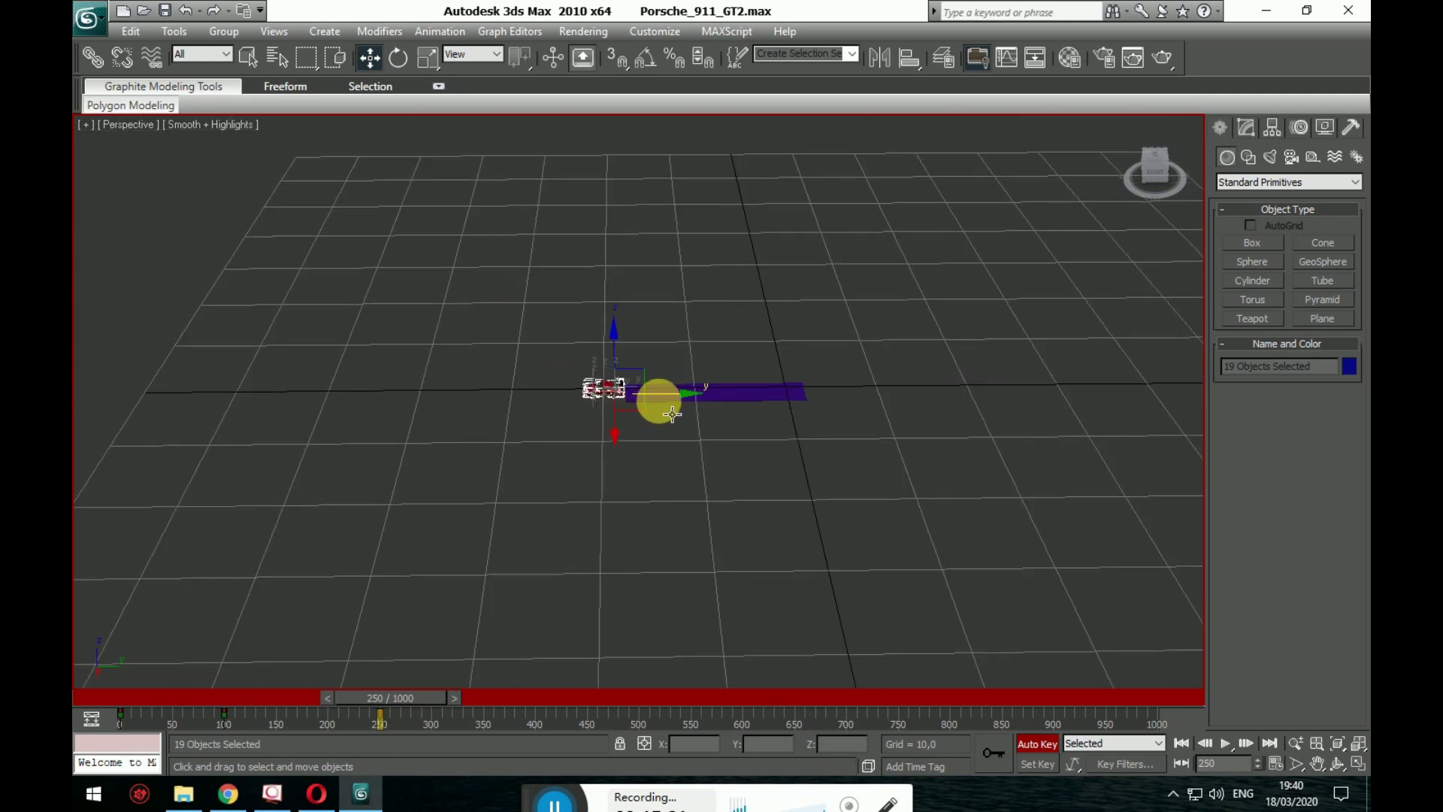
pyautogui.moveTo(672, 414); pyautogui.dragTo(494, 417)
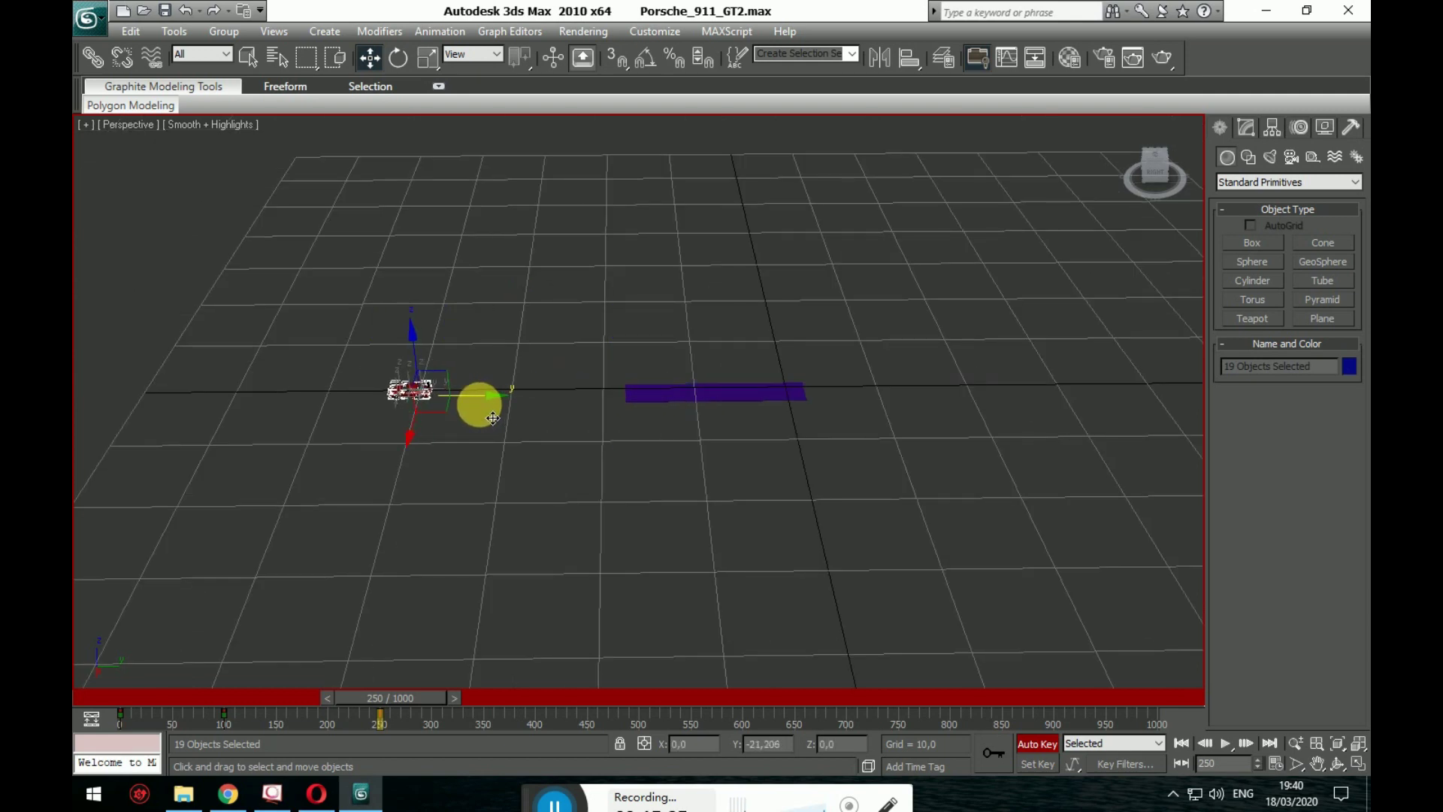
pyautogui.moveTo(492, 418); pyautogui.dragTo(213, 441)
# - Deselect the car and turn off Auto Key
pyautogui.moveTo(315, 459); pyautogui.dragTo(608, 455, button='middle')
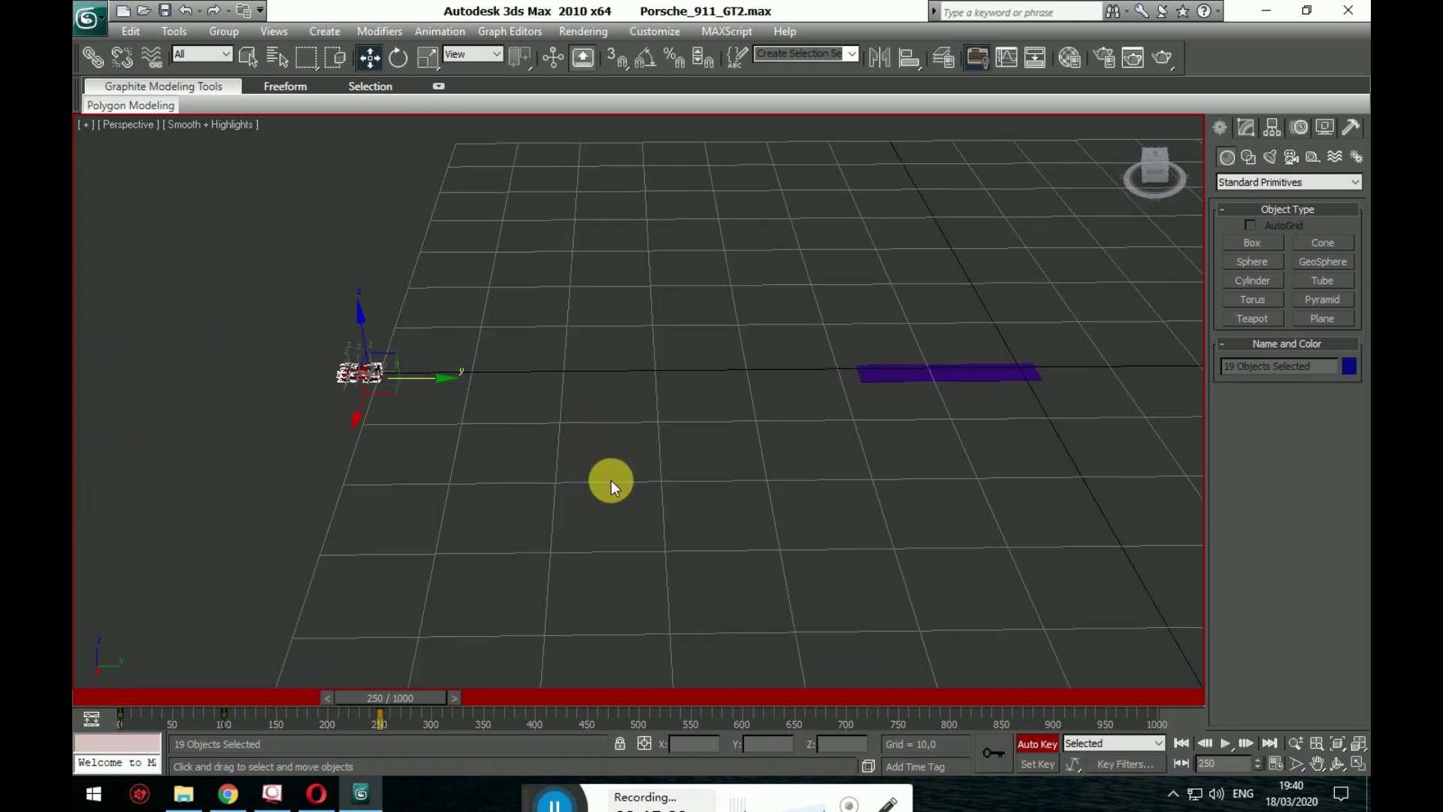
pyautogui.click(611, 480)
pyautogui.scroll(3, 734, 475)
pyautogui.scroll(-1, 713, 490)
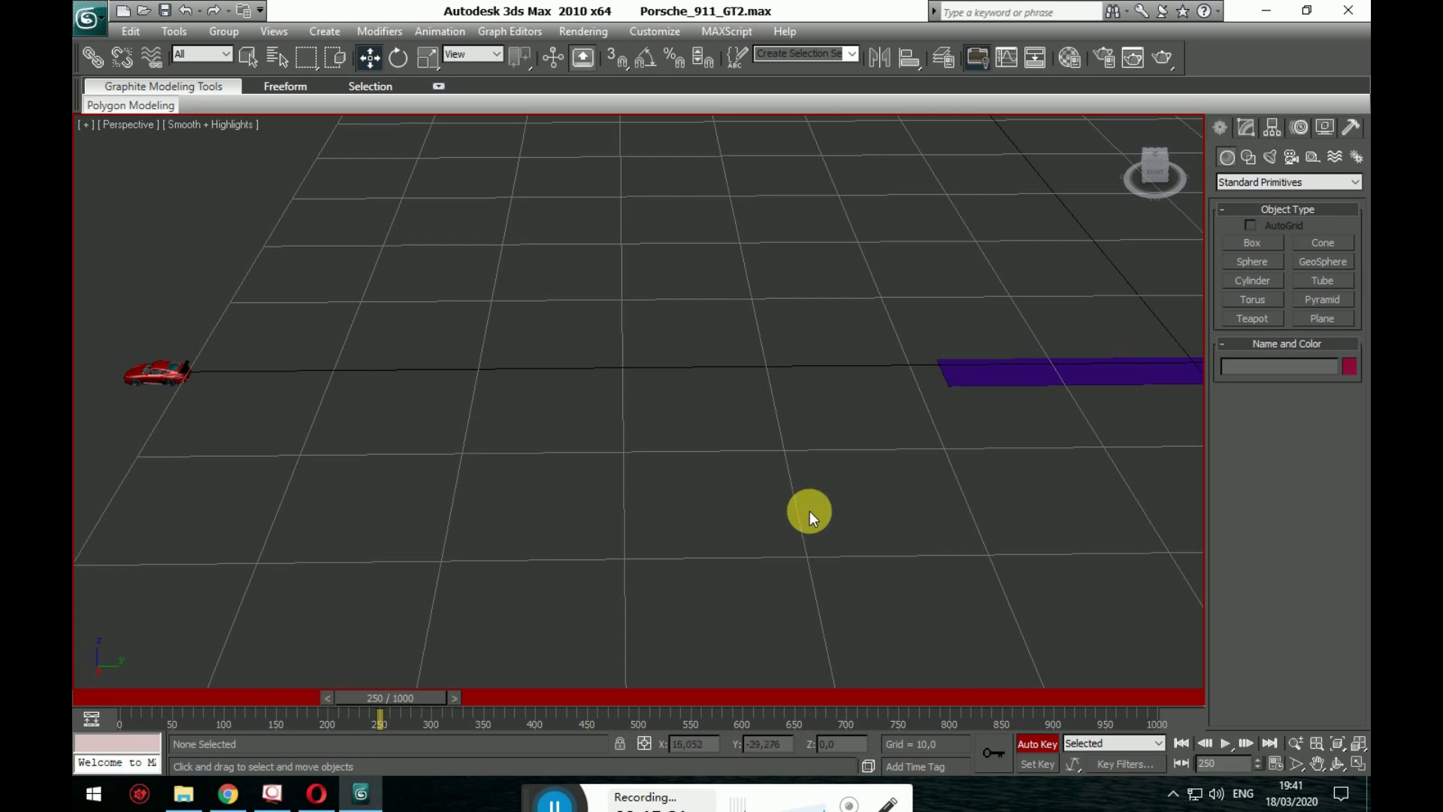
pyautogui.scroll(-4, 809, 511)
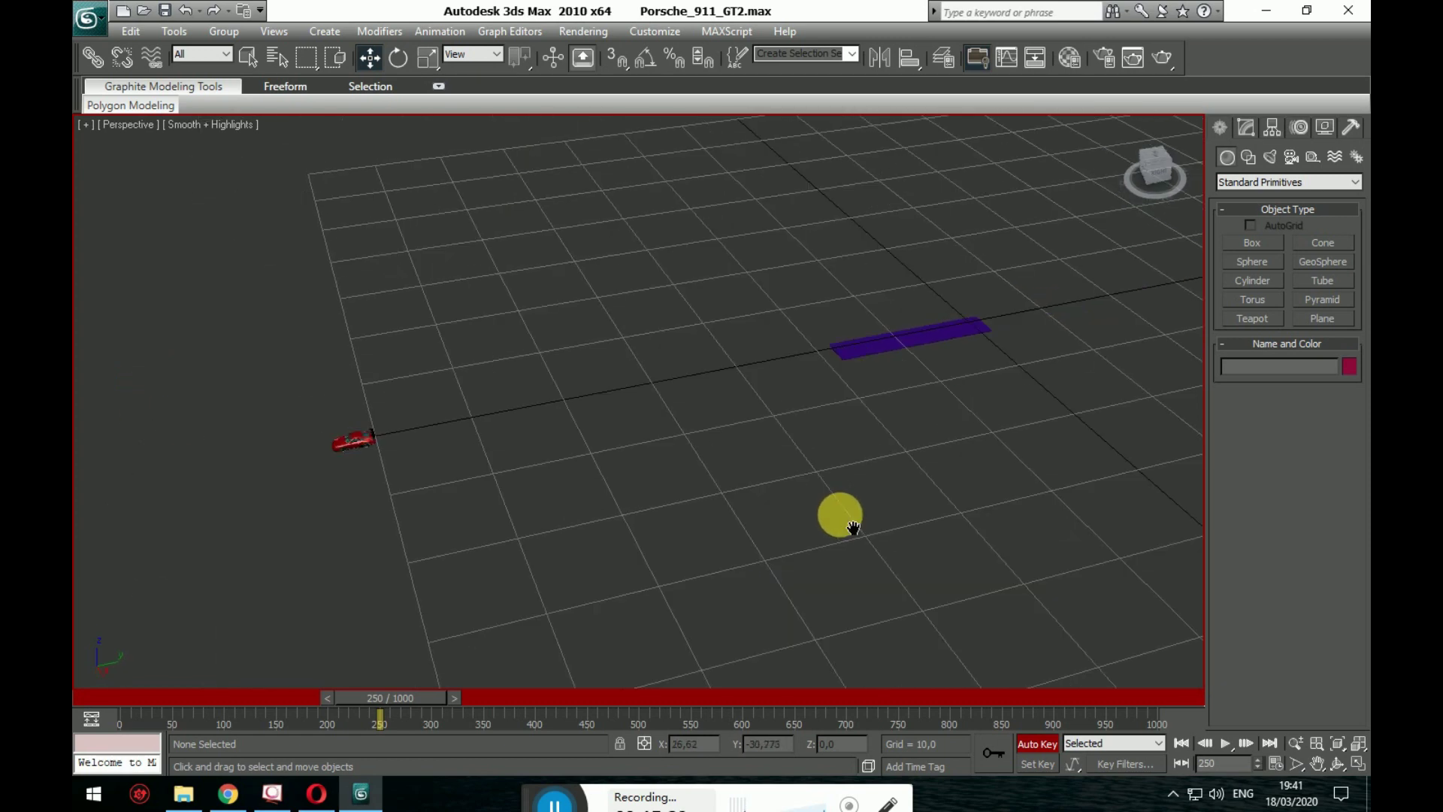
pyautogui.click(1048, 741)
# - Play the animation from frame 0 to check the car's longer drive past the road, and stop it
pyautogui.moveTo(379, 696); pyautogui.dragTo(359, 692)
pyautogui.press('w')
pyautogui.press('Home')
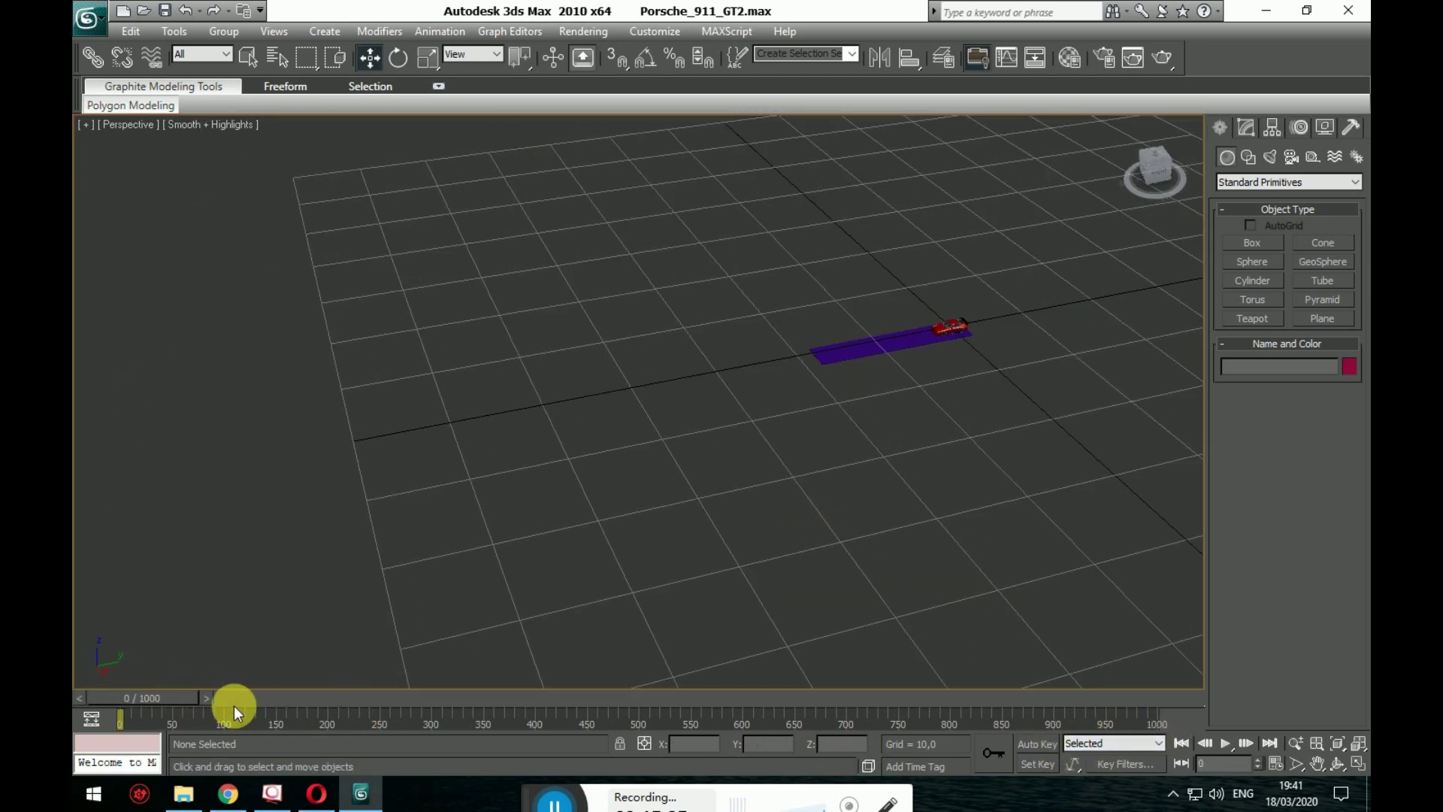
pyautogui.click(1225, 744)
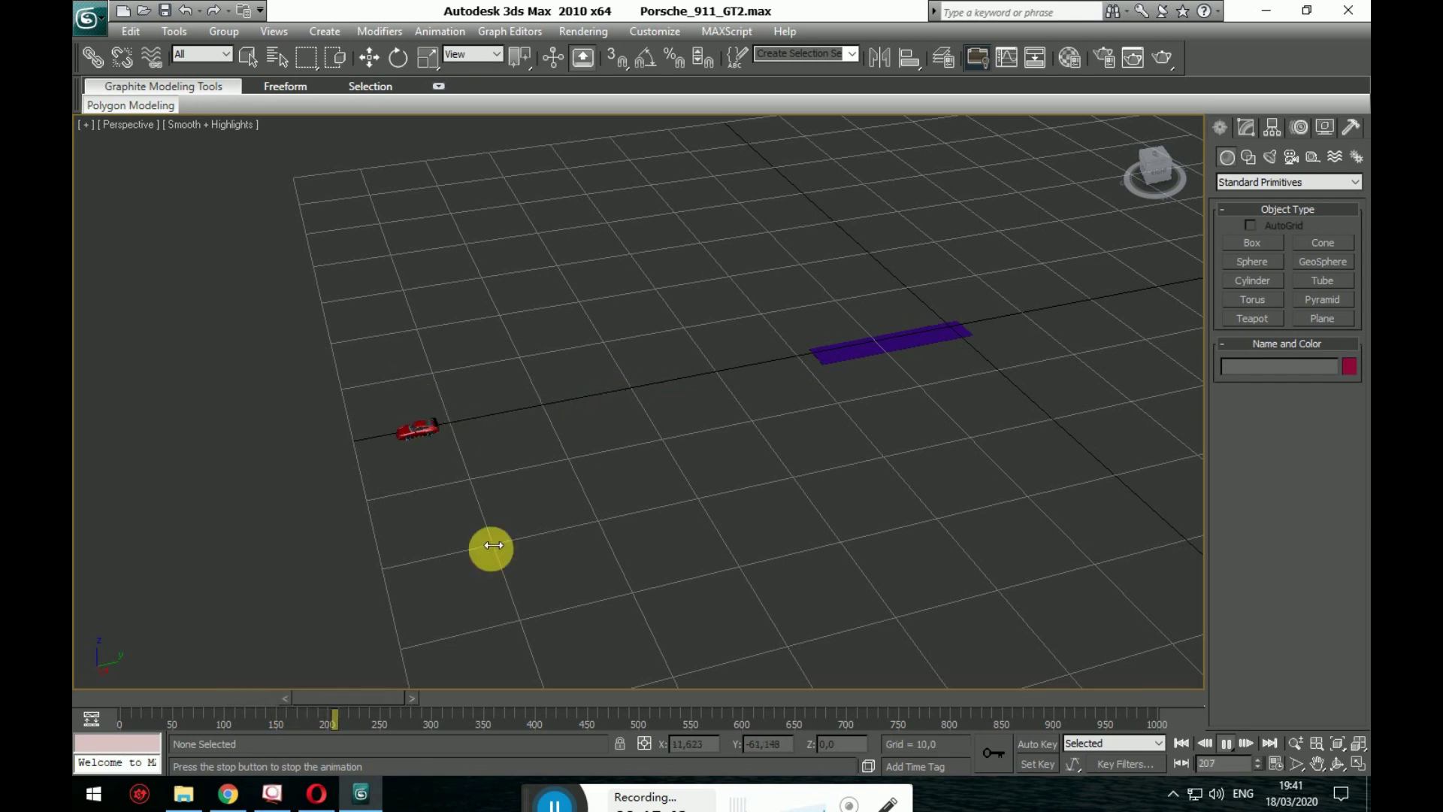
pyautogui.click(1214, 750)
# - Return to frame 0, select all 19 car objects and shift their key from frame 250 to frame 150
pyautogui.moveTo(422, 701); pyautogui.dragTo(72, 691)
pyautogui.press('w')
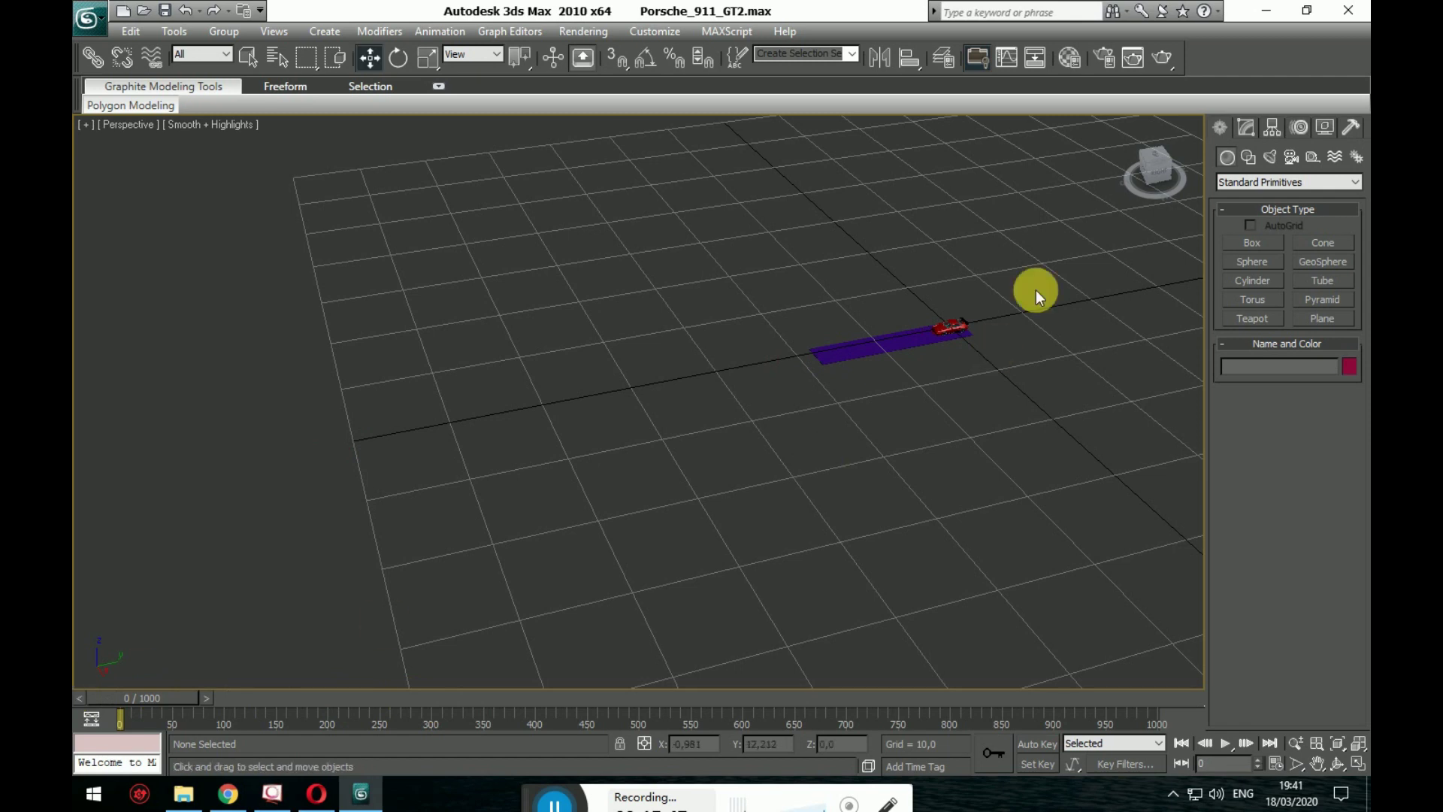
pyautogui.moveTo(924, 241); pyautogui.dragTo(1055, 460)
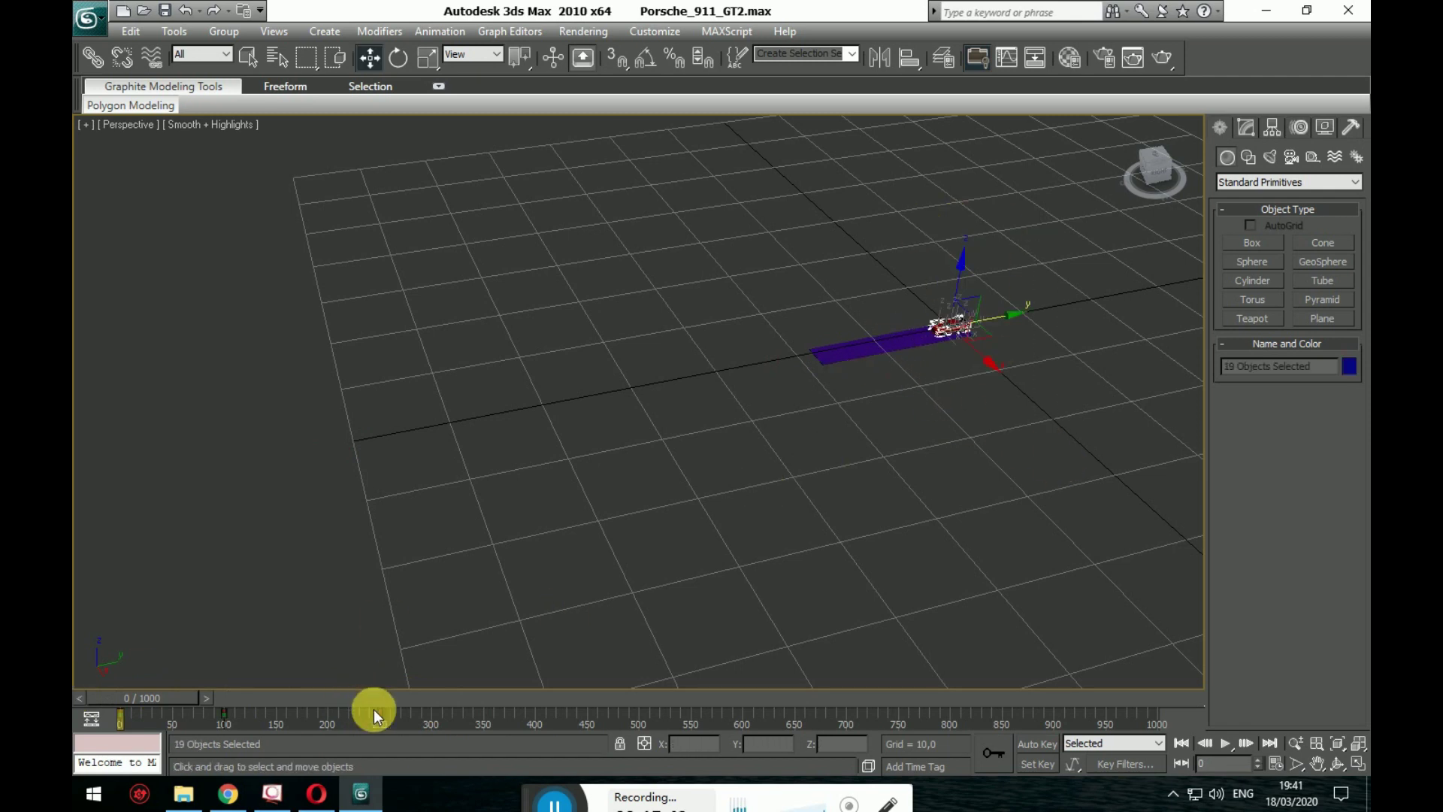
pyautogui.moveTo(389, 714); pyautogui.dragTo(282, 727)
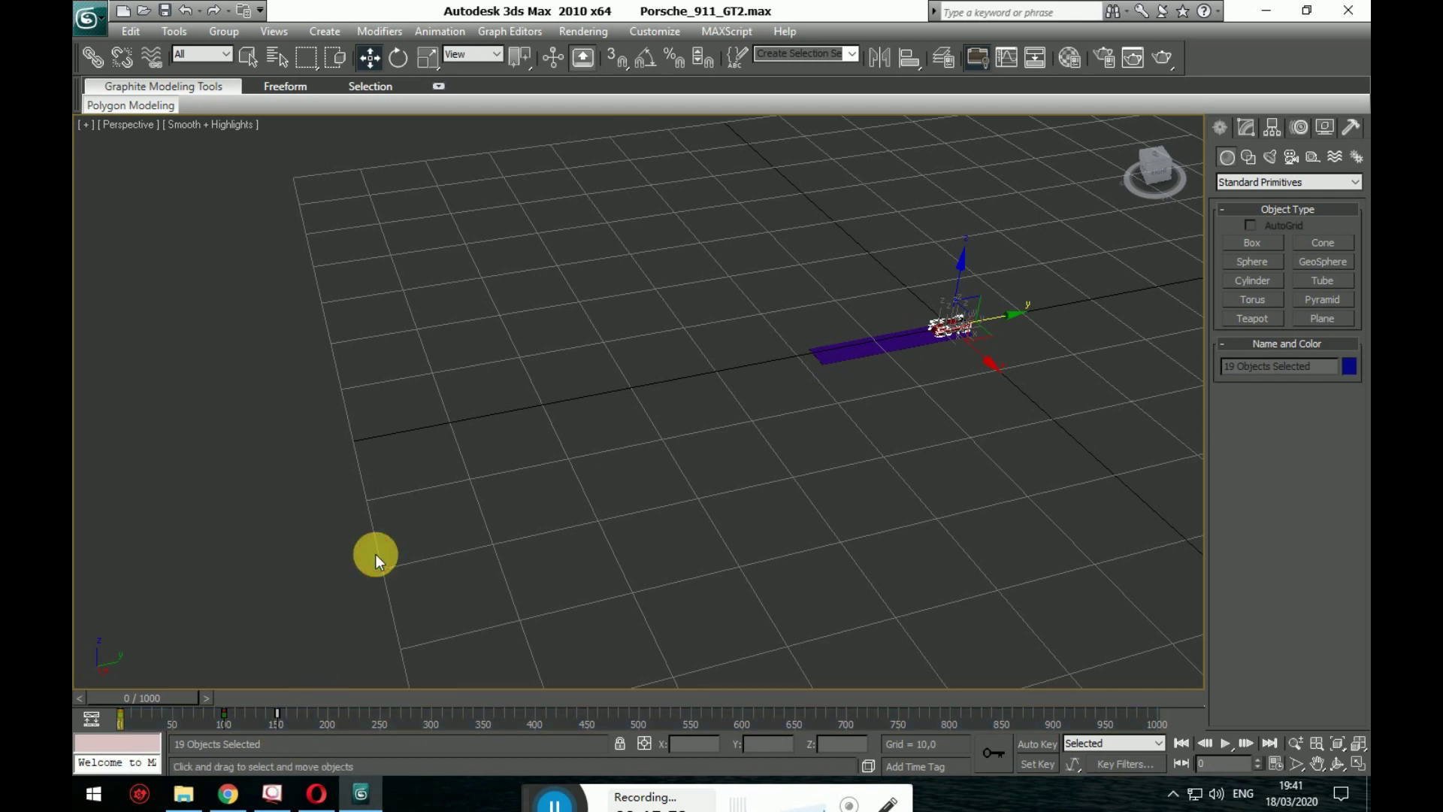
# - Deselect the car and play the animation twice to check the drive with the shortened timing, stopping it each time
pyautogui.click(744, 601)
pyautogui.click(1227, 744)
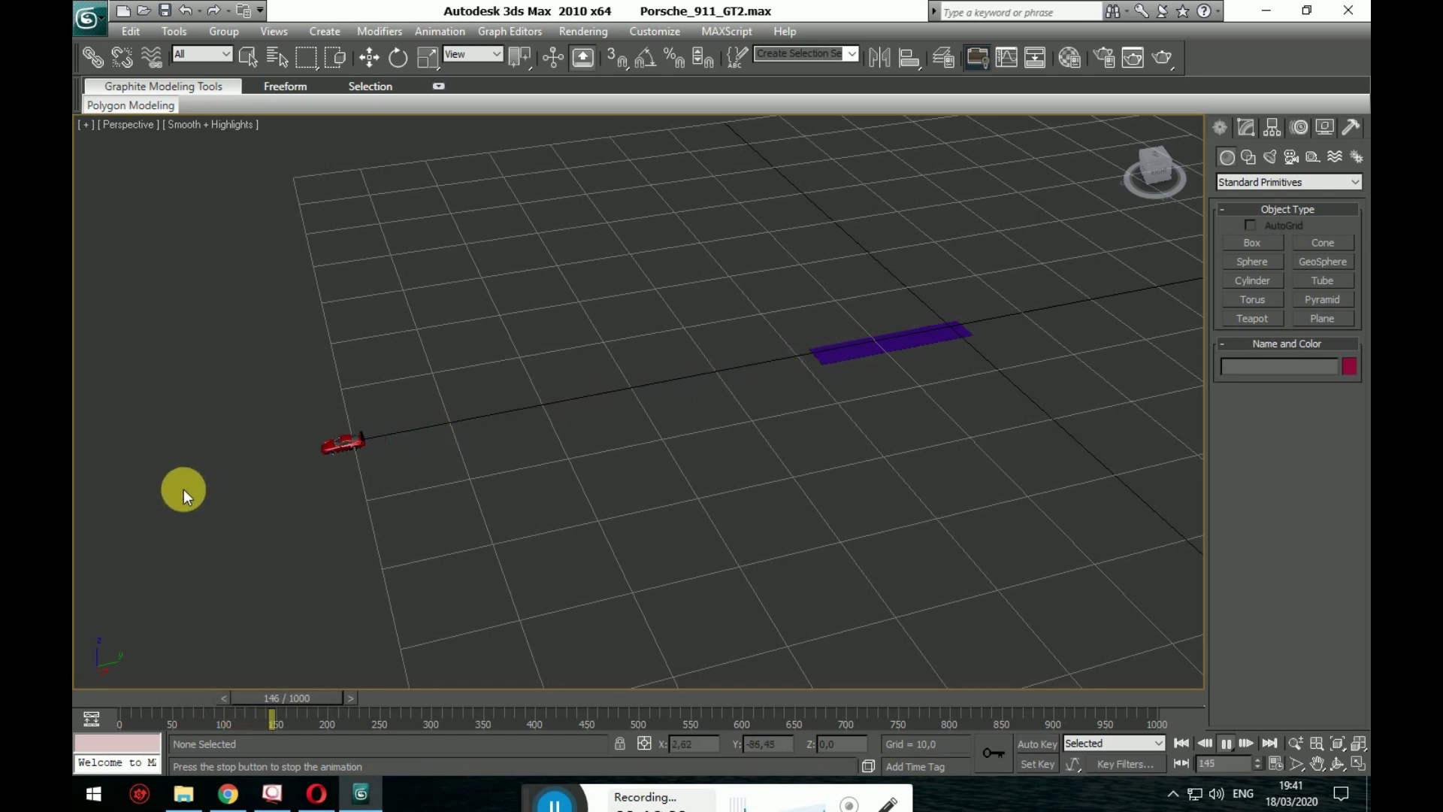
pyautogui.click(1226, 744)
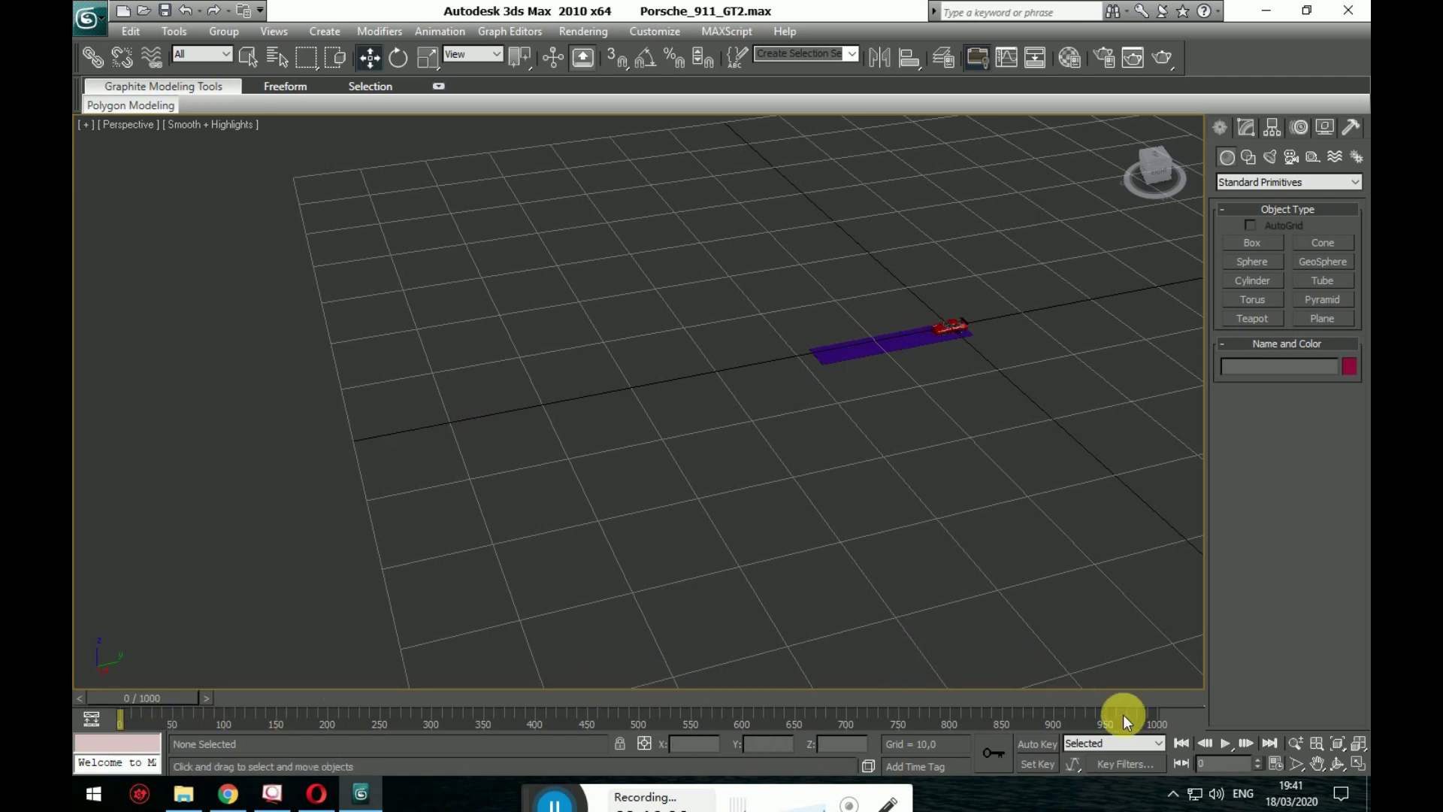
pyautogui.click(1231, 742)
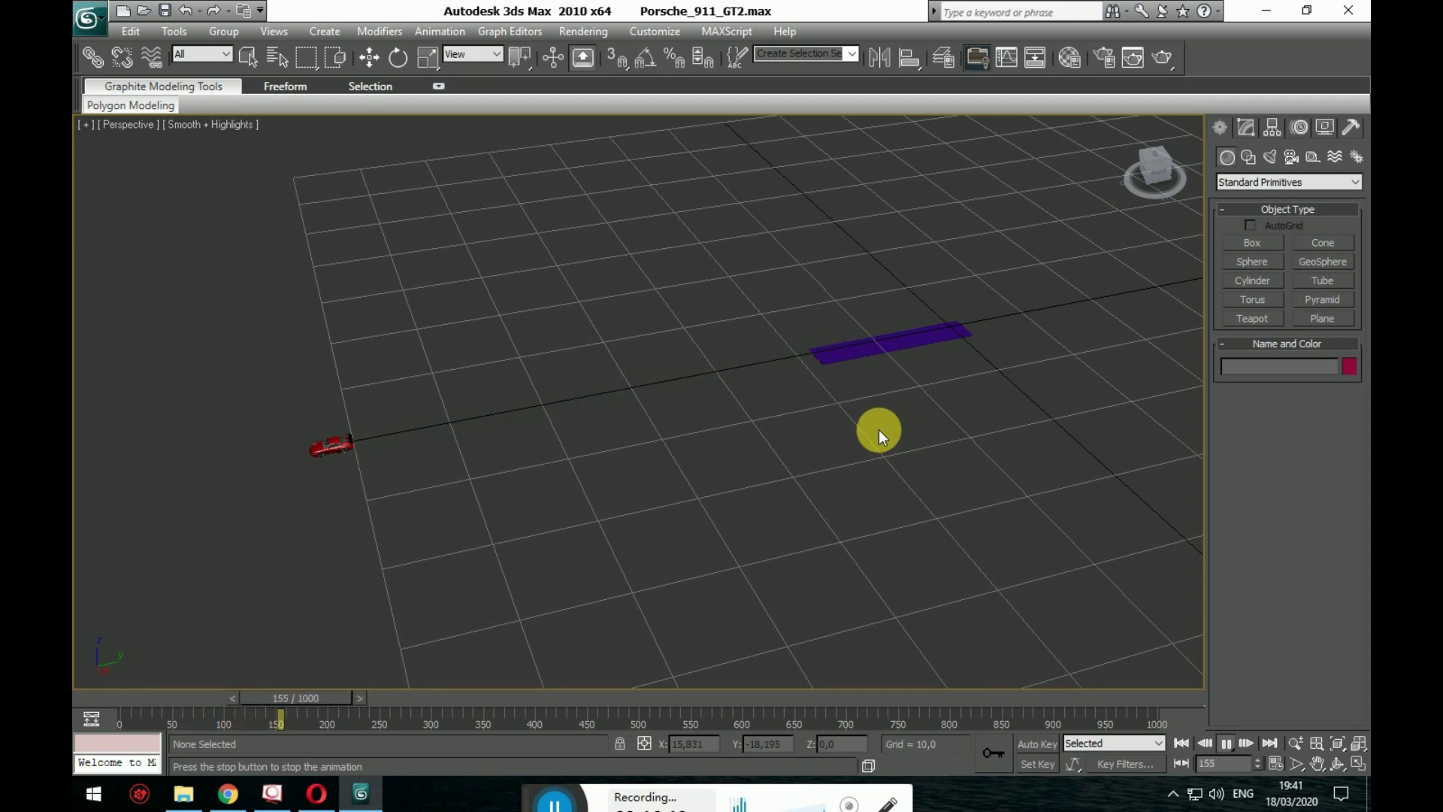
pyautogui.click(1231, 742)
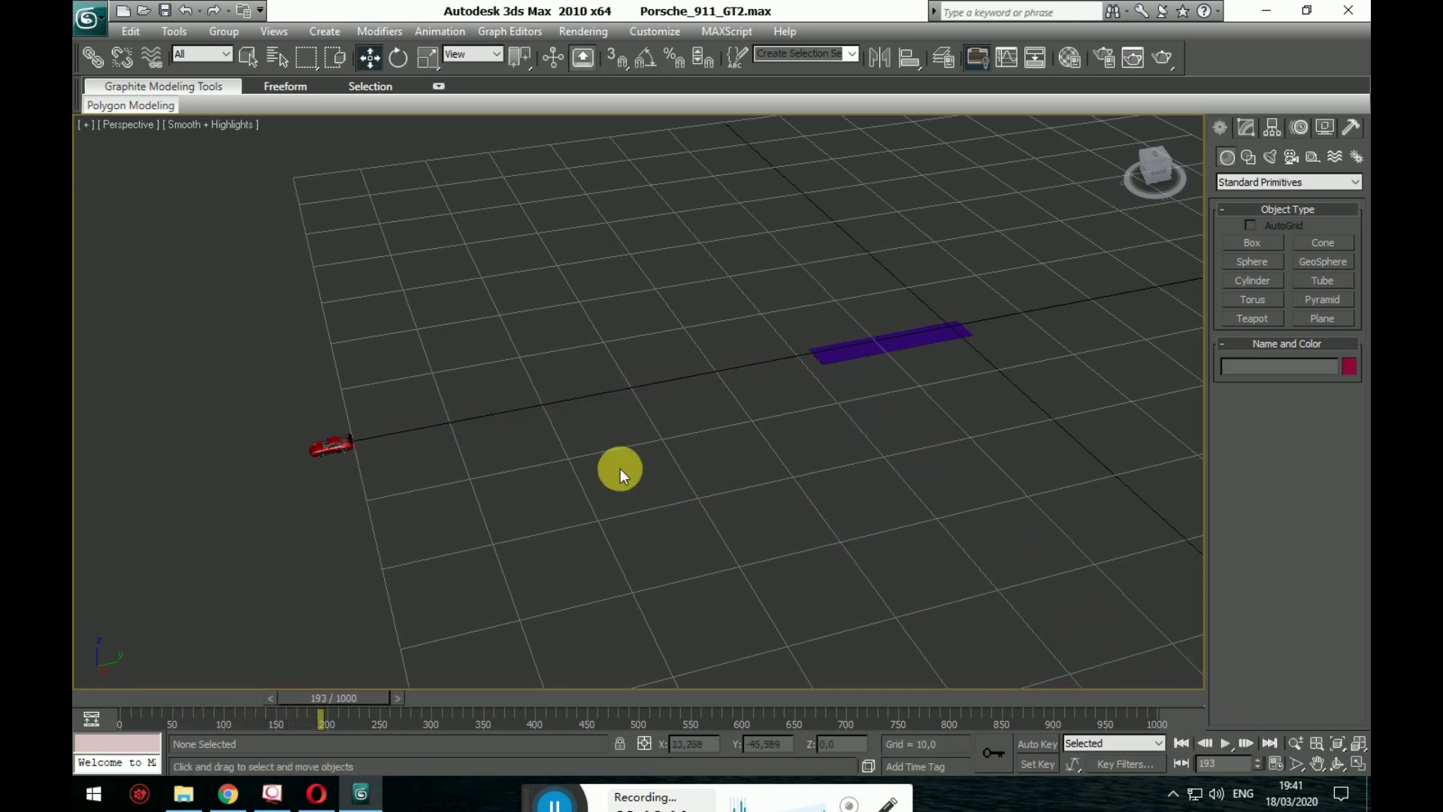
# - Select all 19 car objects at frame 193, move them along Y back onto the road's starting end, and deselect them
pyautogui.keyDown('alt'); pyautogui.moveTo(620, 467); pyautogui.dragTo(612, 503, button='middle'); pyautogui.keyUp('alt')
pyautogui.moveTo(372, 456); pyautogui.dragTo(908, 283)
pyautogui.keyDown('alt'); pyautogui.moveTo(931, 331); pyautogui.dragTo(993, 403, button='middle'); pyautogui.keyUp('alt')
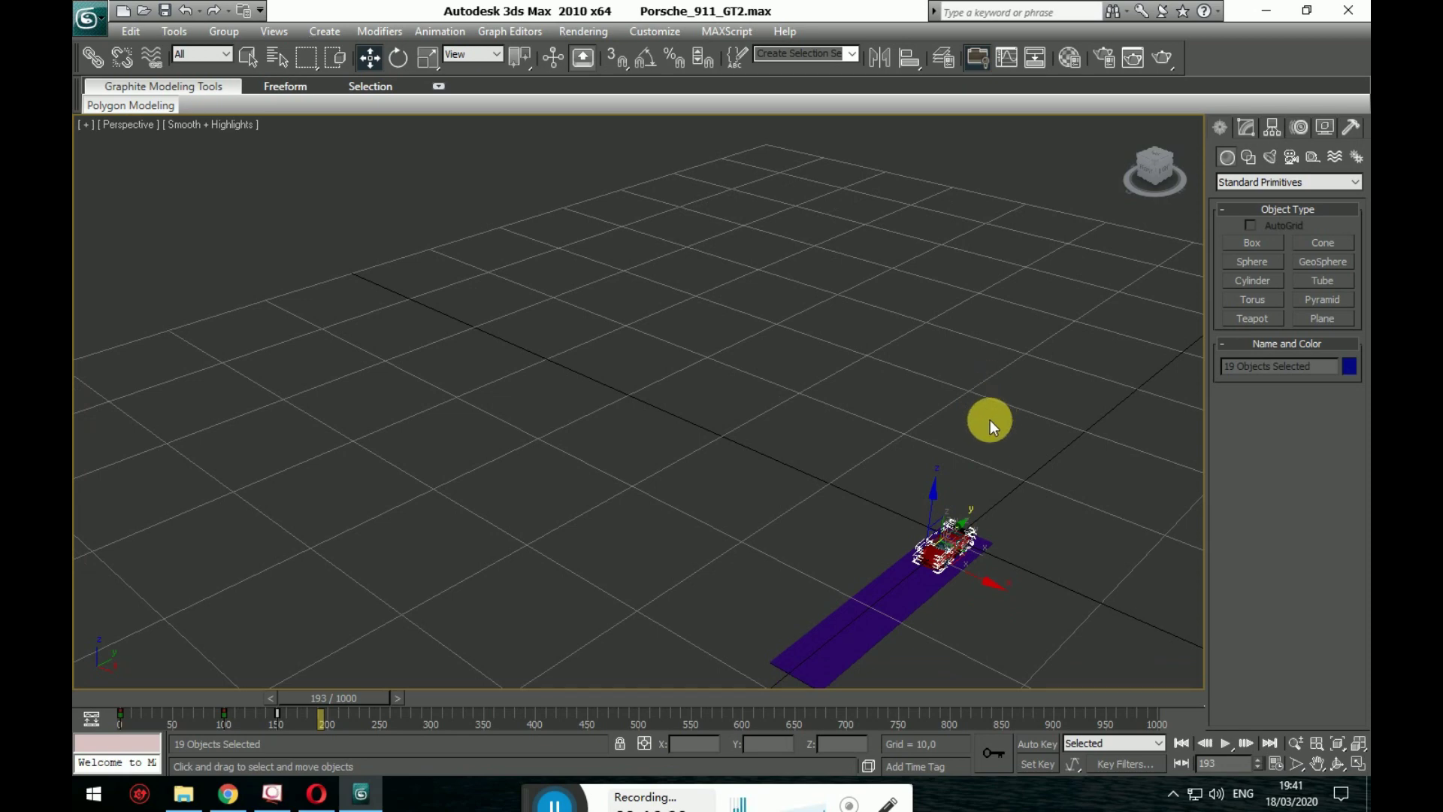
pyautogui.keyDown('alt'); pyautogui.moveTo(963, 601); pyautogui.dragTo(817, 351, button='middle'); pyautogui.keyUp('alt')
pyautogui.click(754, 426)
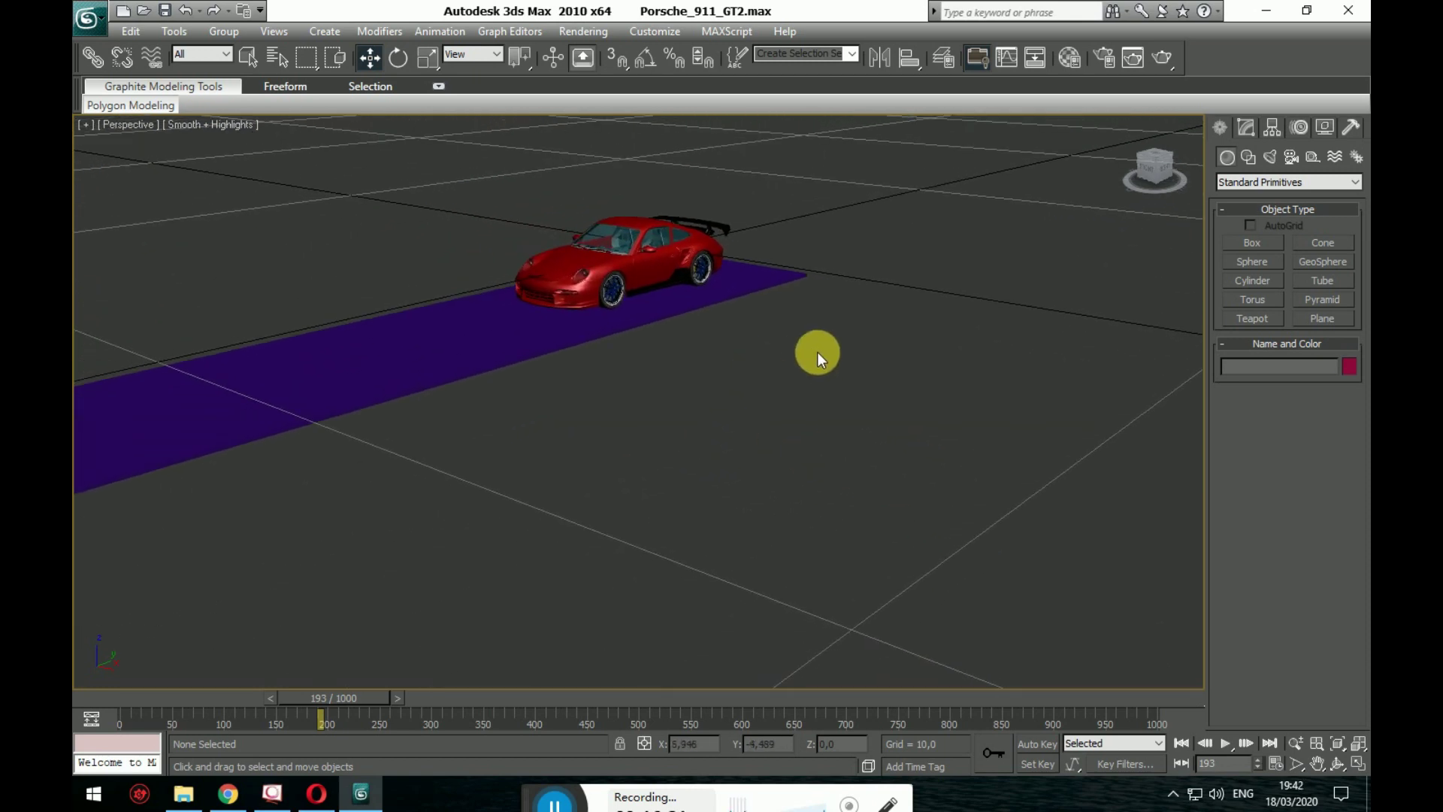
pyautogui.keyDown('alt'); pyautogui.moveTo(678, 403); pyautogui.dragTo(637, 693, button='middle'); pyautogui.keyUp('alt')
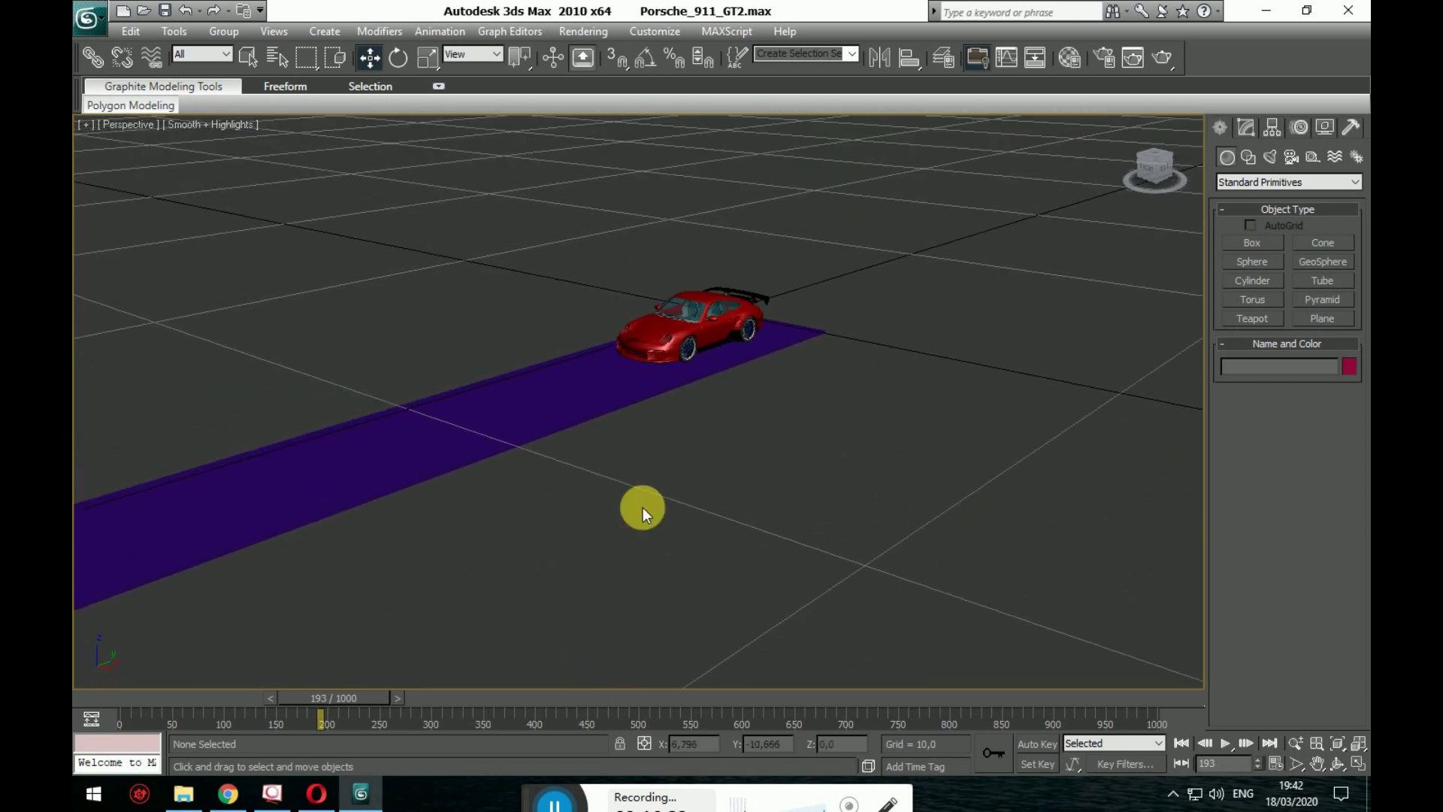
pyautogui.keyDown('alt'); pyautogui.moveTo(643, 508); pyautogui.dragTo(931, 416, button='middle'); pyautogui.keyUp('alt')
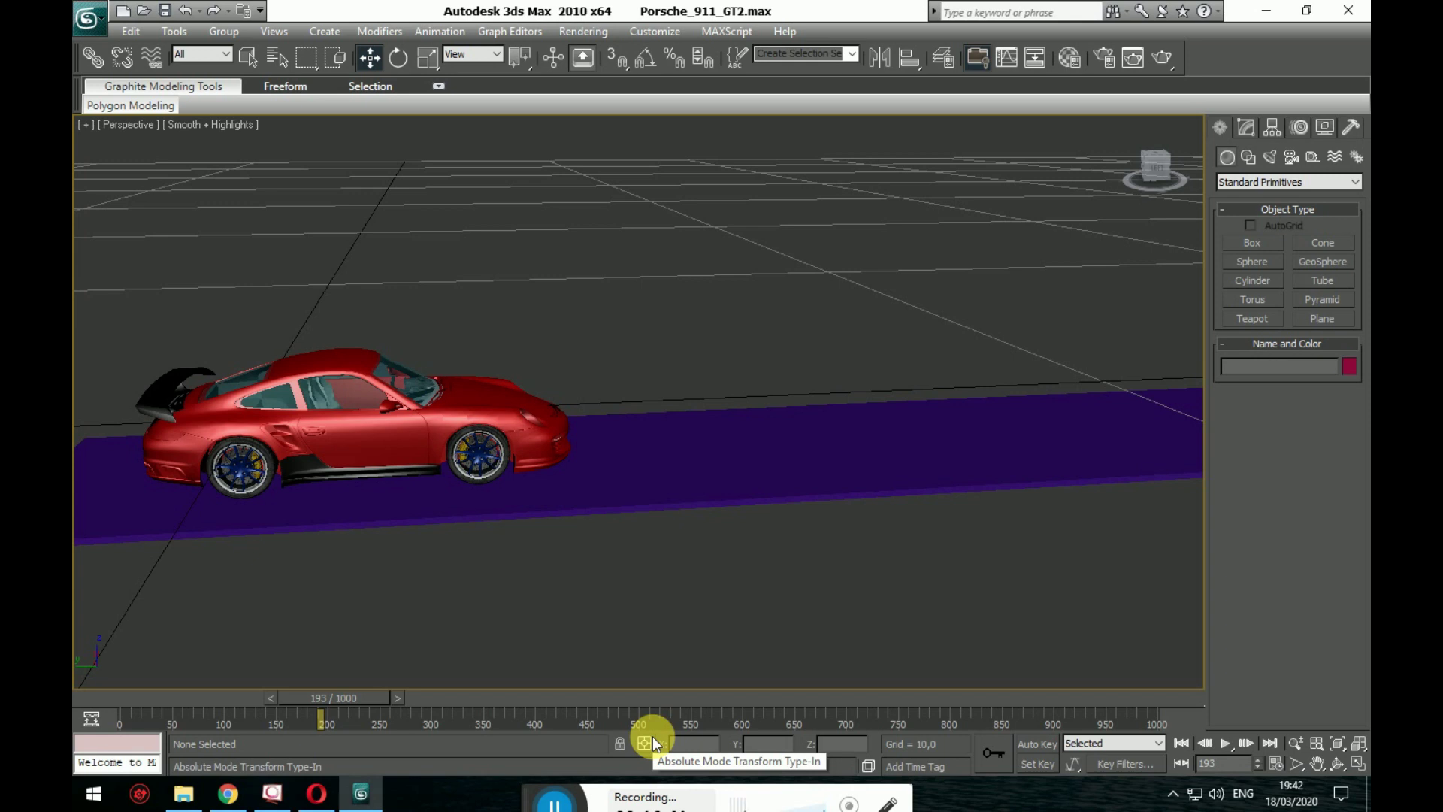
pyautogui.moveTo(534, 797); pyautogui.dragTo(525, 706)
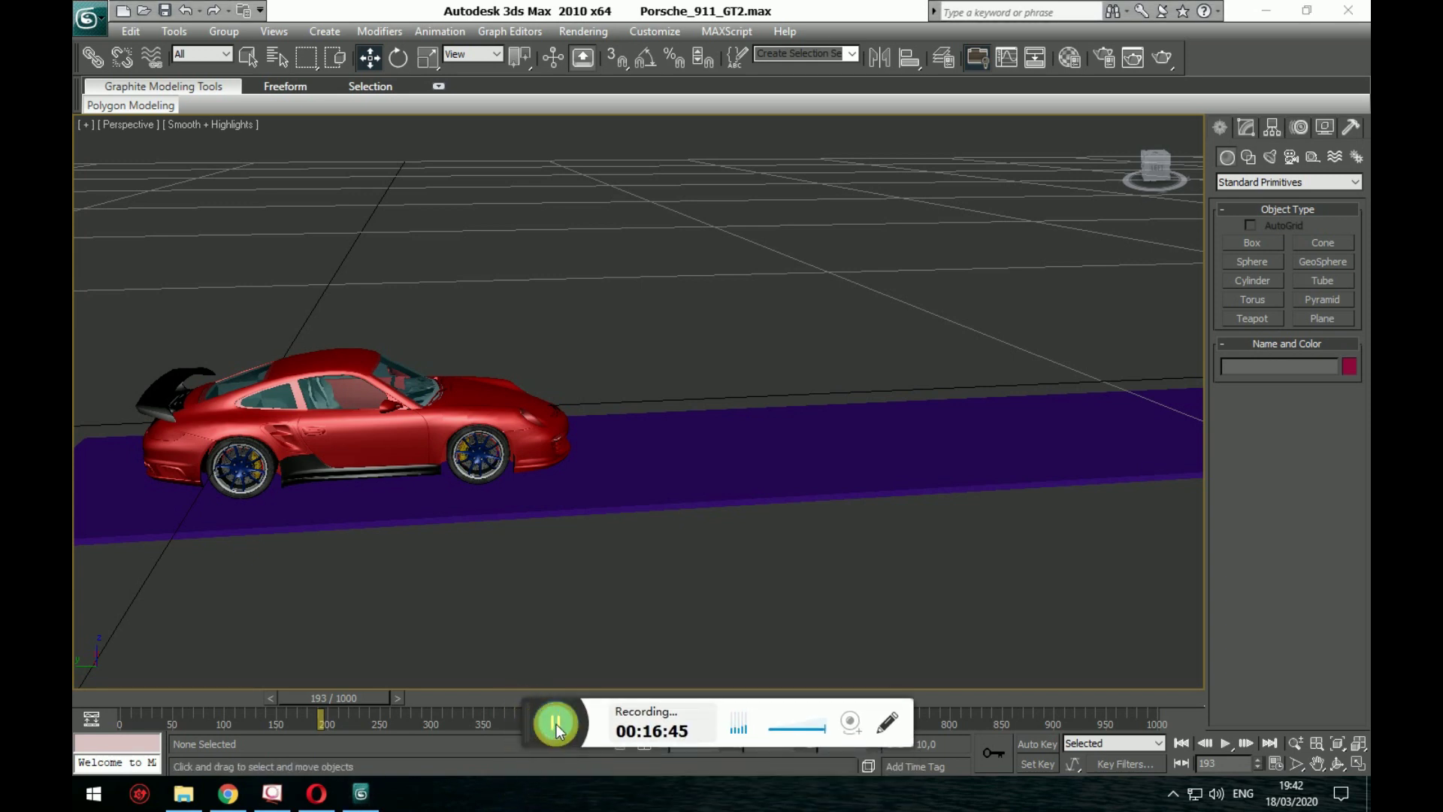